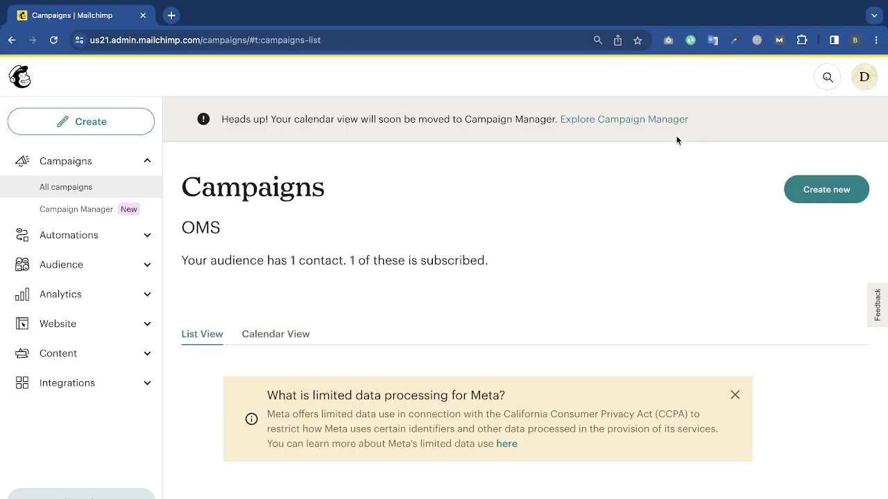
# Dismiss the Meta notice and delete the YouTube Growing Technique draft, confirming with DELETE.
pyautogui.click(852, 442)
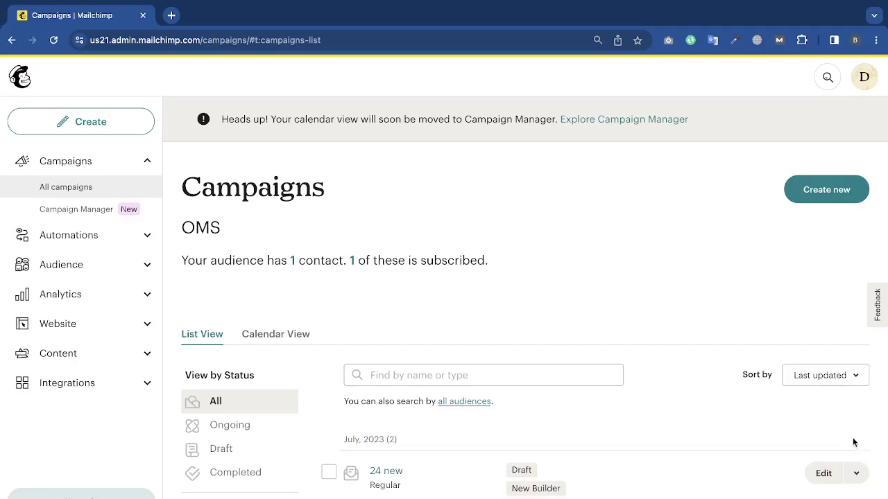
pyautogui.scroll(-3, 472, 333)
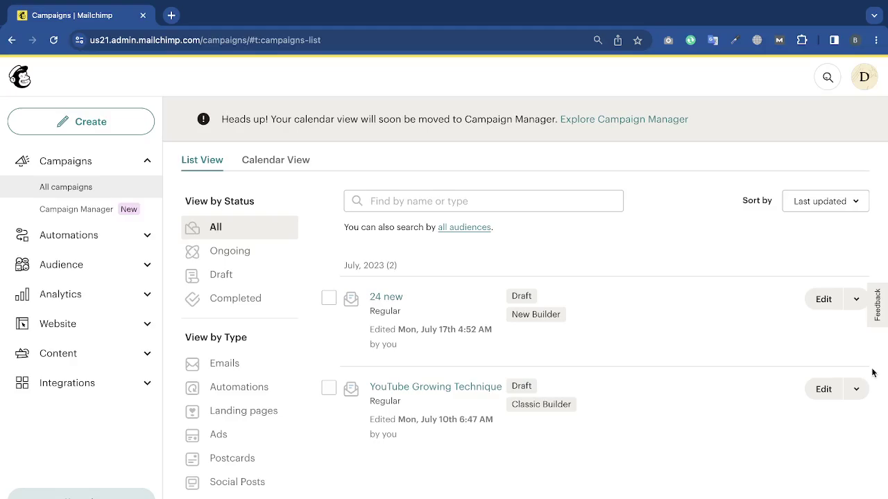
pyautogui.click(854, 390)
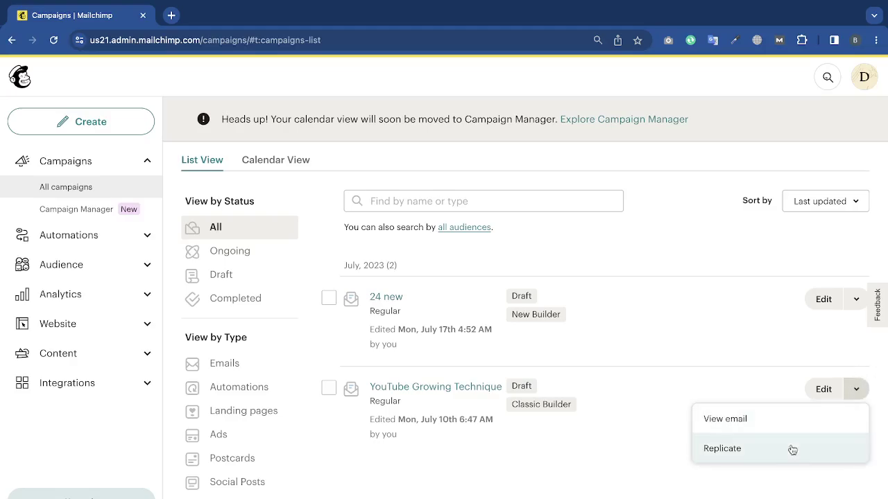
pyautogui.click(321, 387)
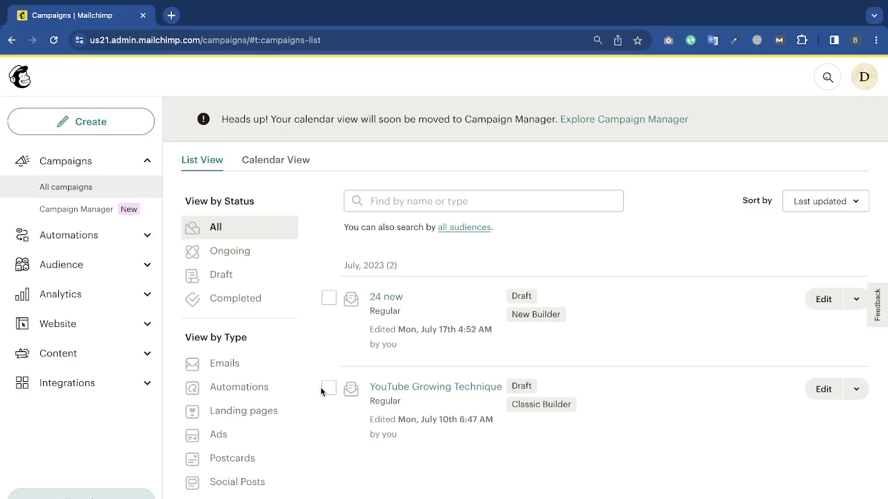
pyautogui.click(329, 390)
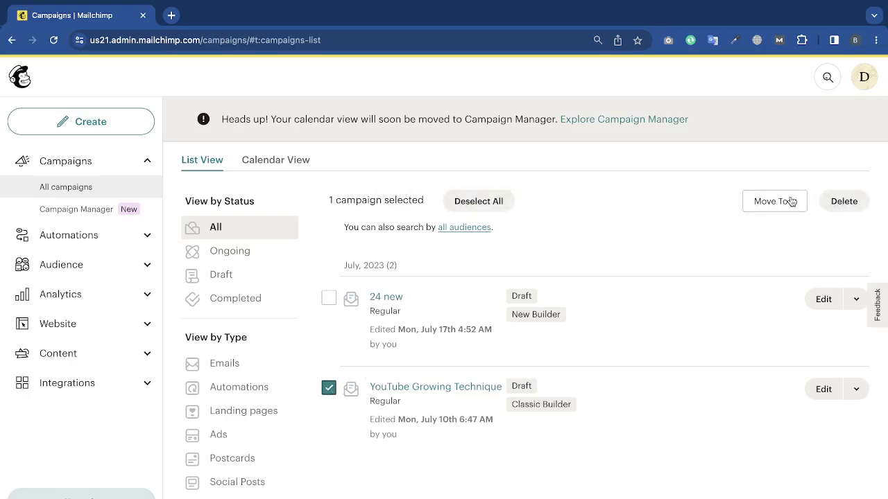
pyautogui.click(842, 201)
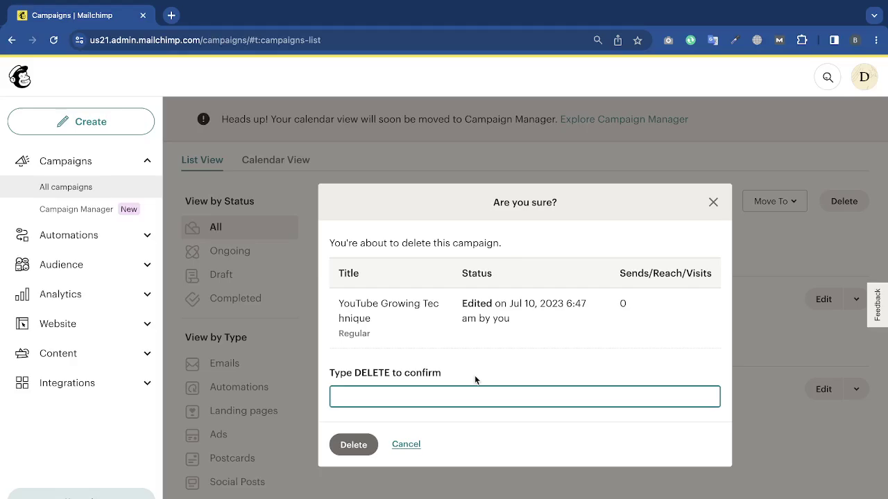
pyautogui.write('DELETE')
pyautogui.click(352, 448)
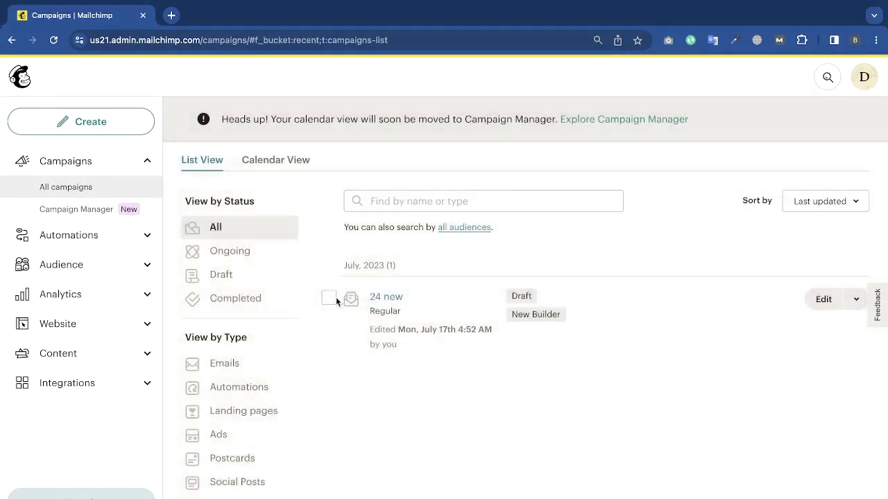
# Delete the 24 new draft campaign, confirming with DELETE.
pyautogui.click(330, 299)
pyautogui.click(842, 201)
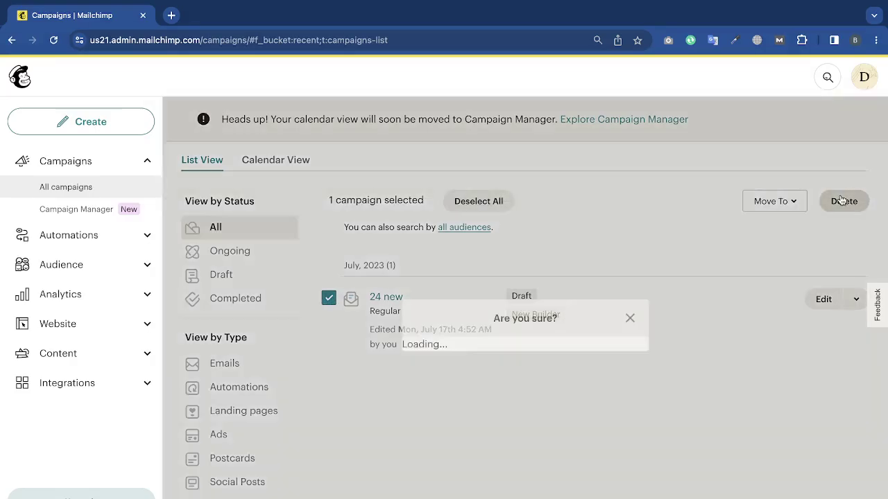
pyautogui.write('DE')
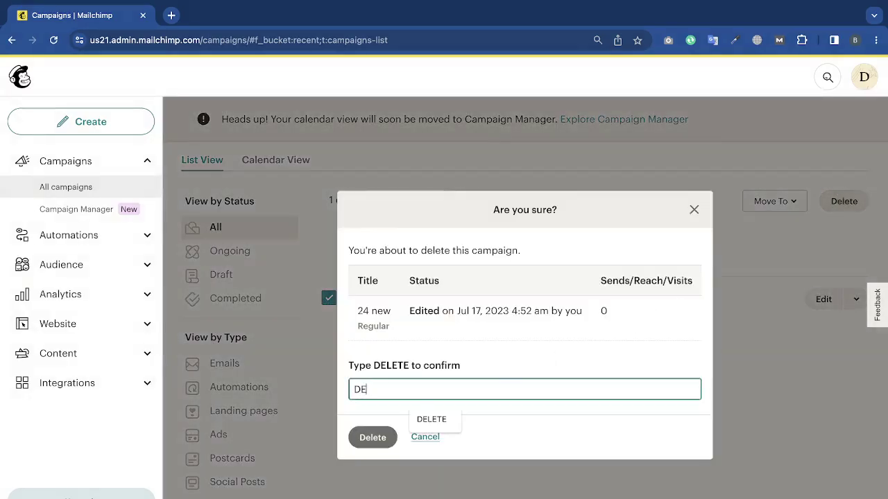
pyautogui.write('LETE')
pyautogui.click(371, 438)
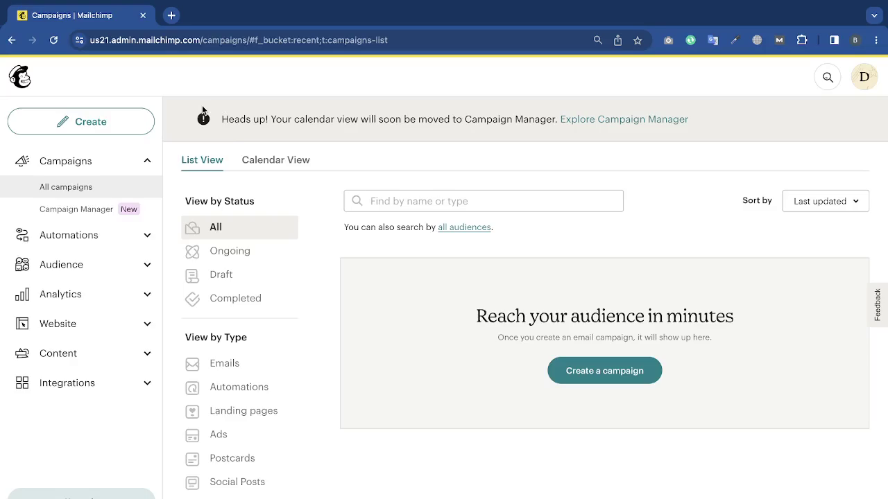
# Go from the empty campaigns list to the Audience dashboard via the sidebar.
pyautogui.click(148, 272)
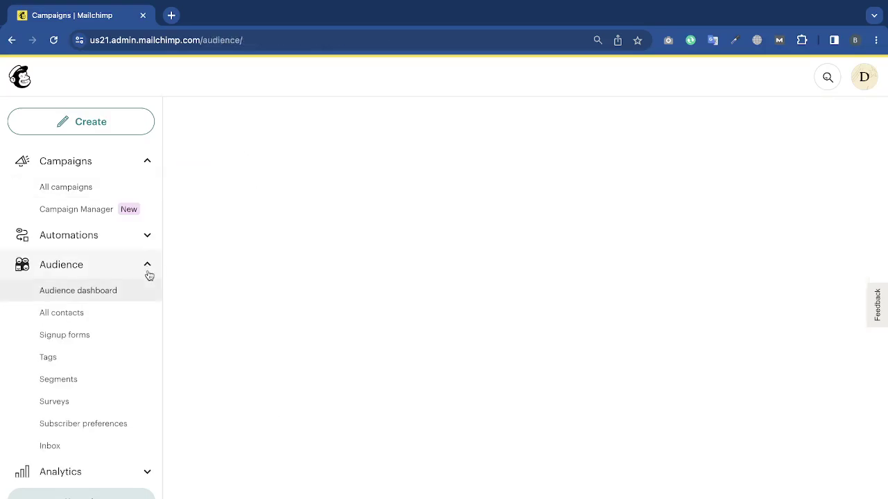
# View the OMS audience's contacts and choose to add a single subscriber.
pyautogui.click(89, 324)
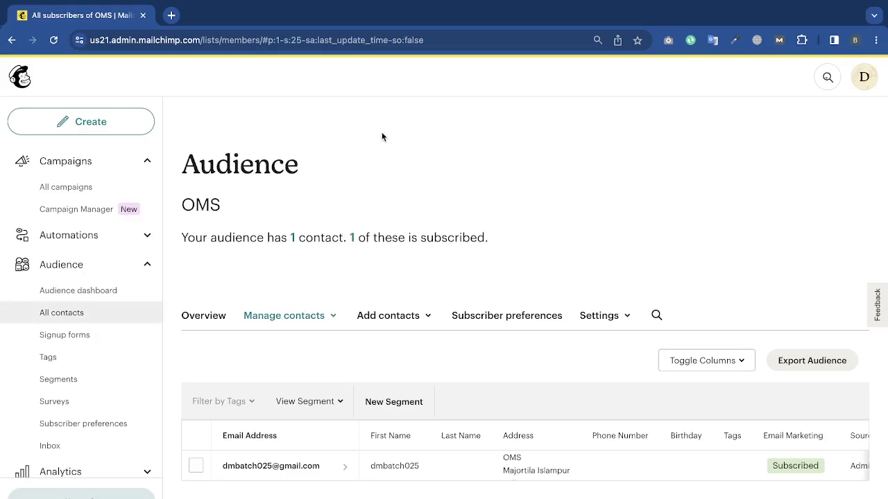
pyautogui.click(407, 316)
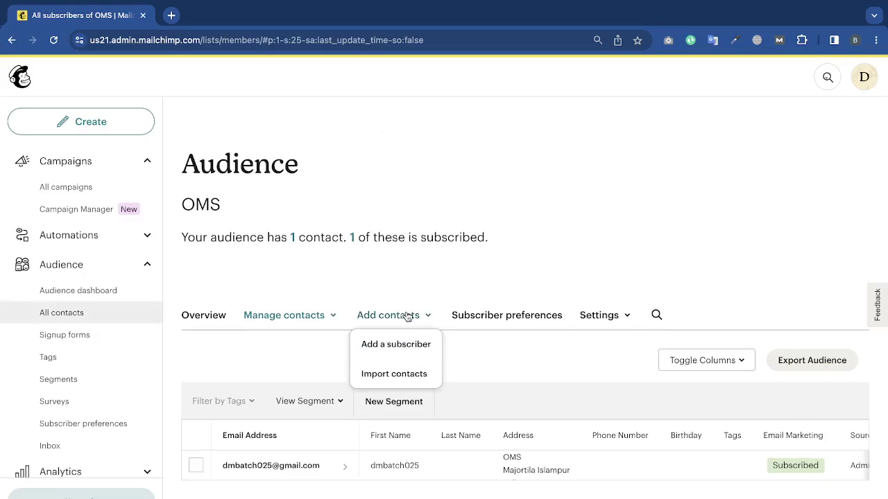
pyautogui.click(393, 374)
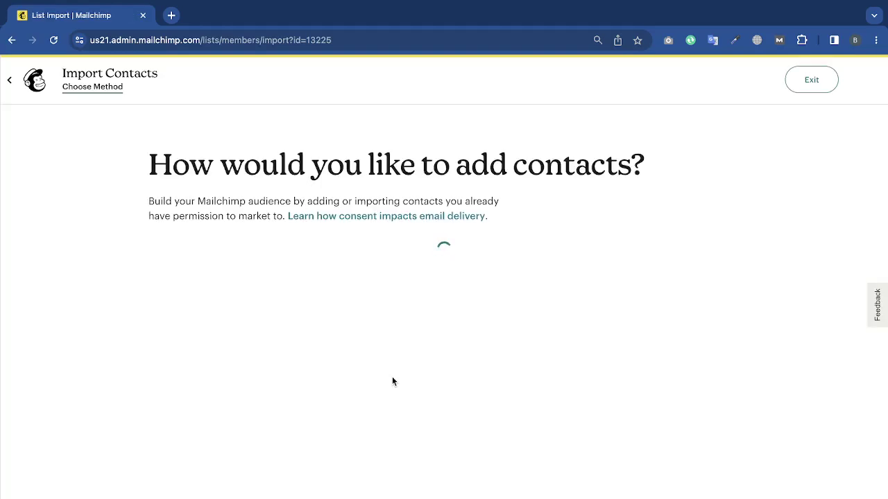
pyautogui.hscroll(-5, 212, 174)
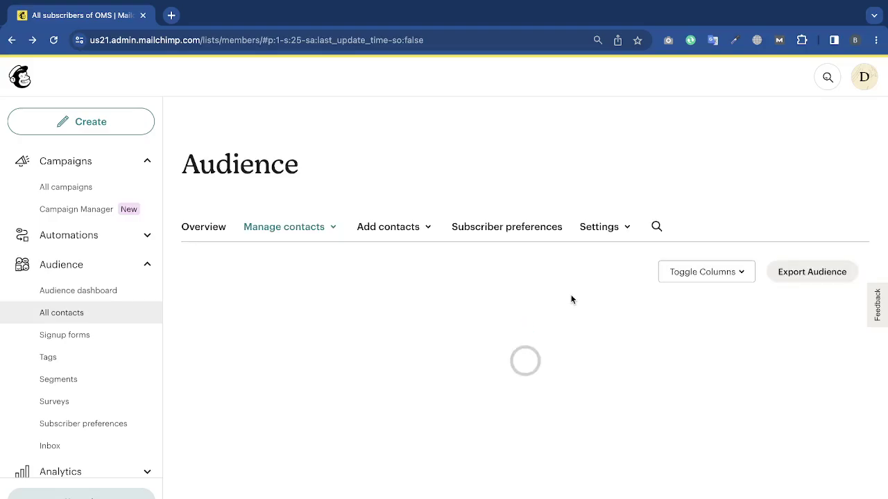
pyautogui.click(409, 314)
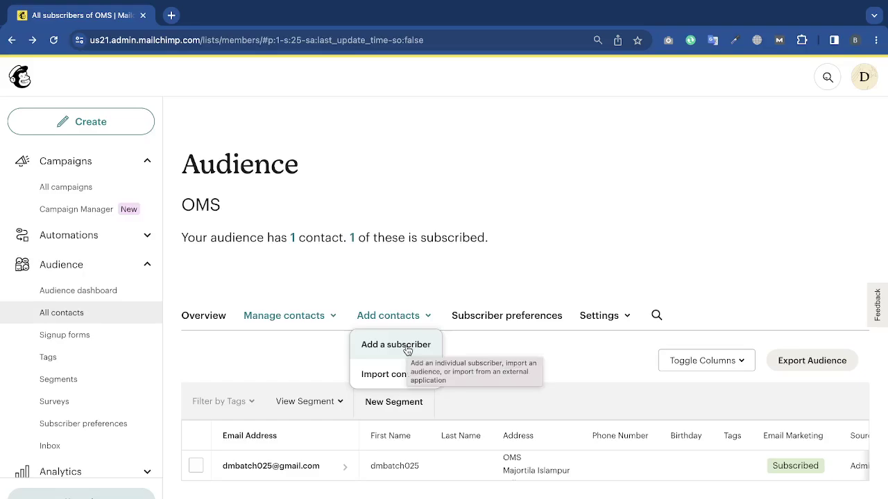
pyautogui.click(407, 347)
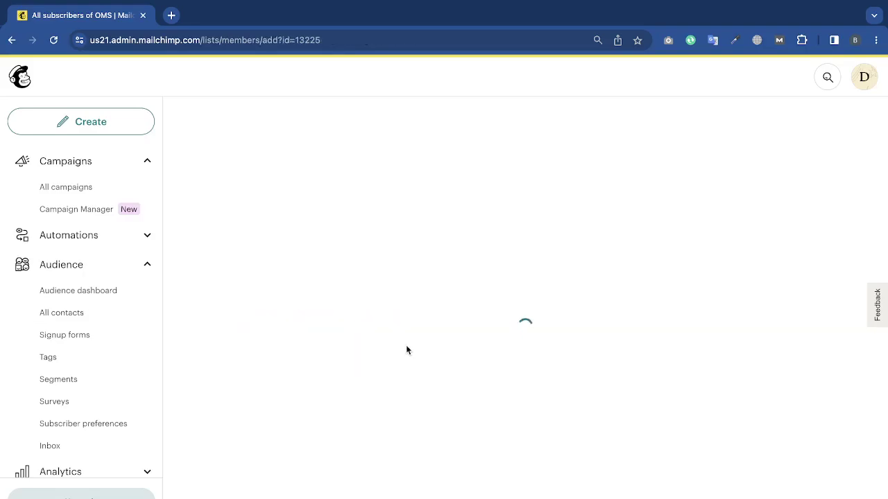
# Enter the new subscriber's Gmail address in the email field.
pyautogui.scroll(-3, 407, 350)
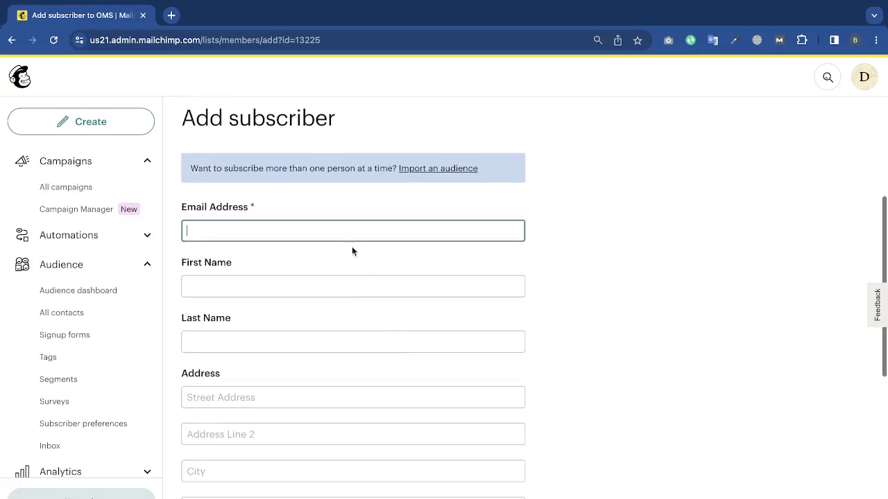
pyautogui.scroll(-2, 345, 296)
pyautogui.scroll(-5, 347, 314)
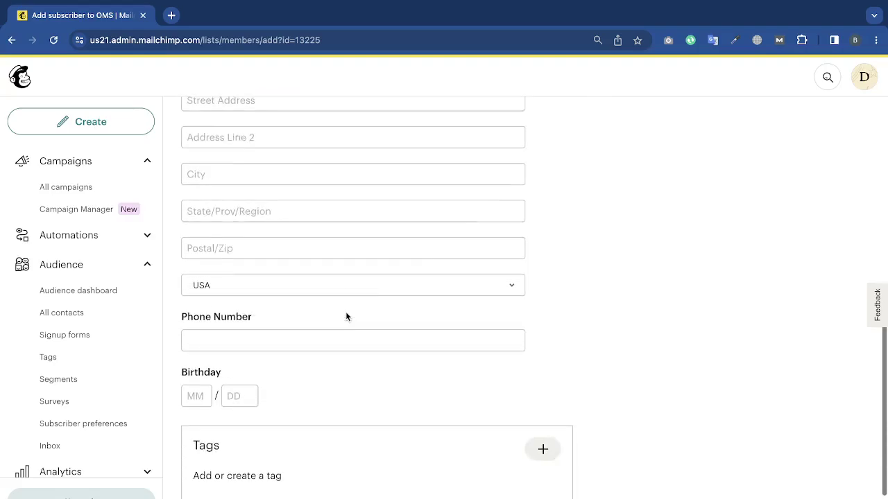
pyautogui.scroll(-1, 264, 485)
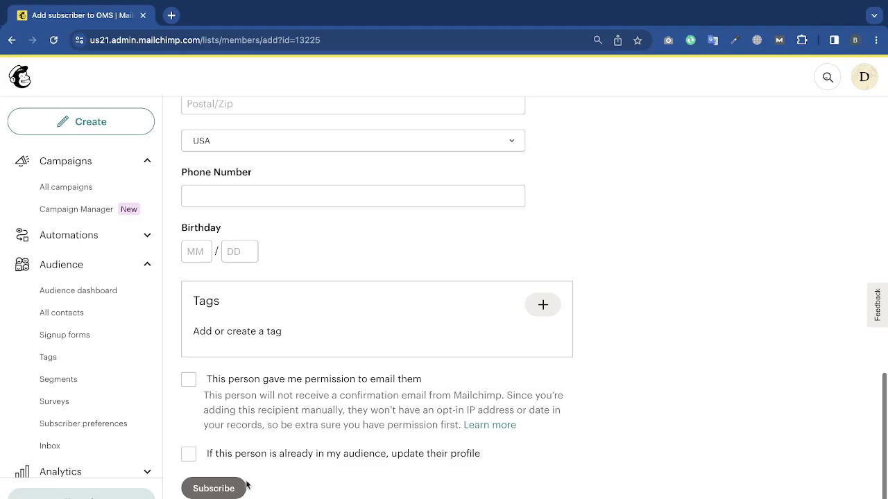
pyautogui.scroll(10, 439, 400)
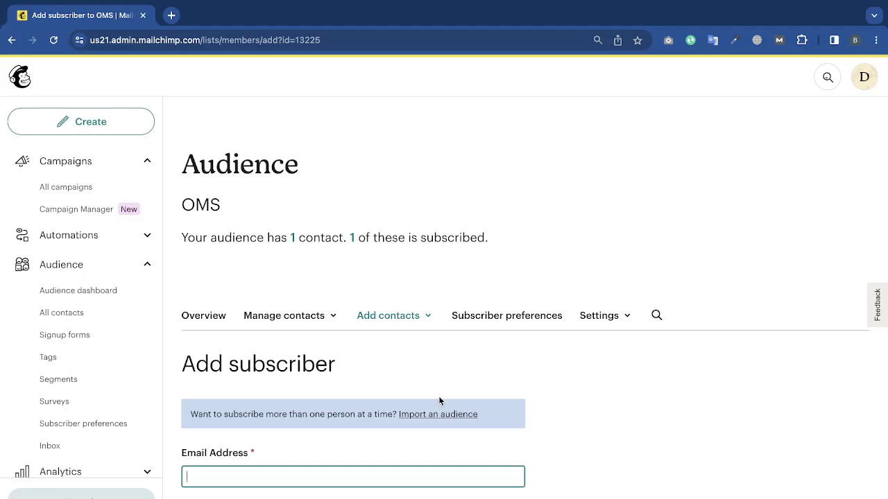
pyautogui.scroll(-4, 479, 399)
pyautogui.scroll(1, 416, 347)
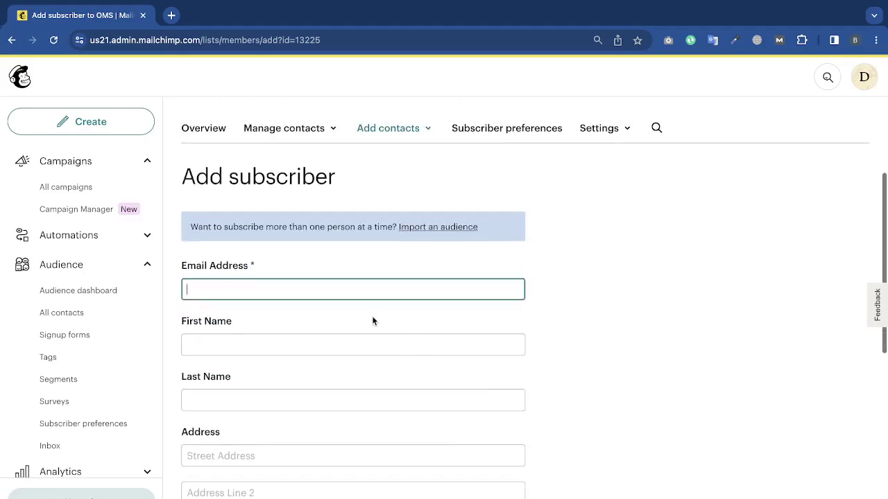
pyautogui.write('AMI')
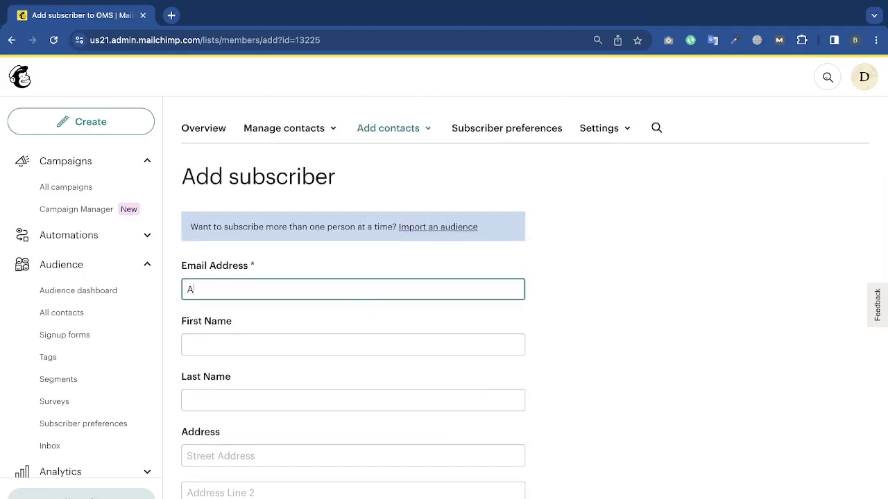
pyautogui.press('BackSpace')
pyautogui.press('BackSpace')
pyautogui.press('BackSpace')
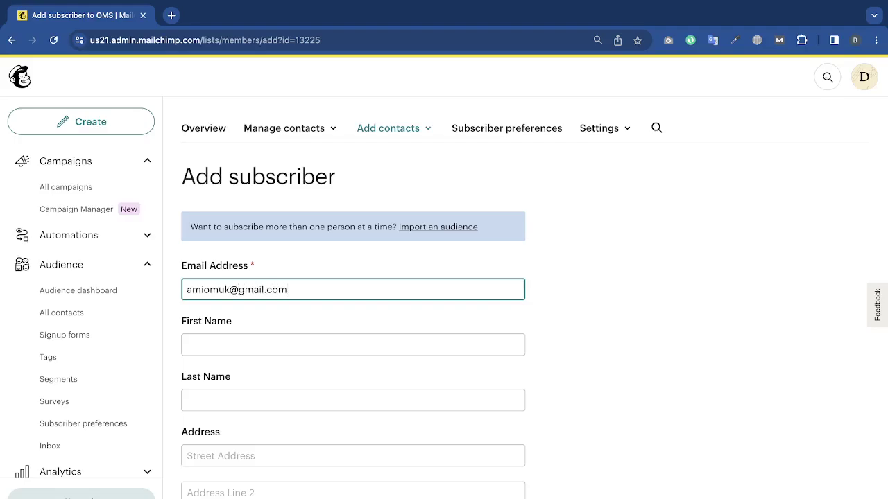
# Tick both consent boxes and submit the subscriber form.
pyautogui.scroll(-1, 746, 304)
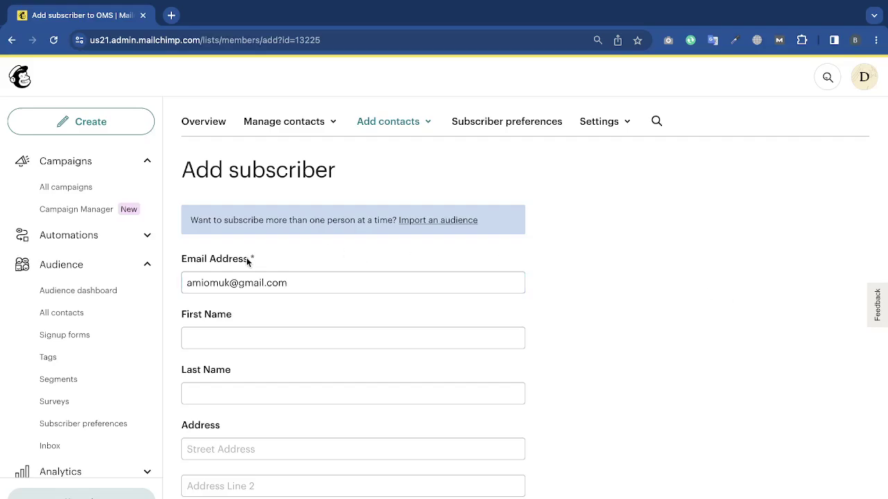
pyautogui.scroll(-7, 263, 287)
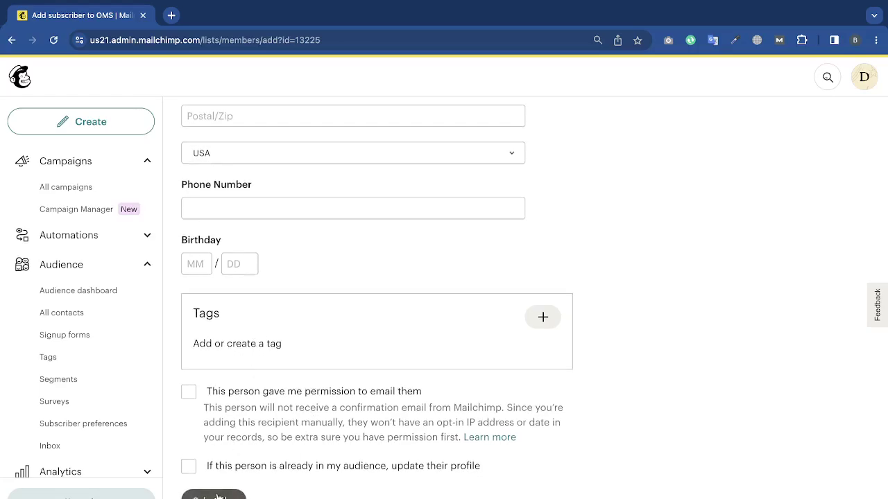
pyautogui.click(189, 392)
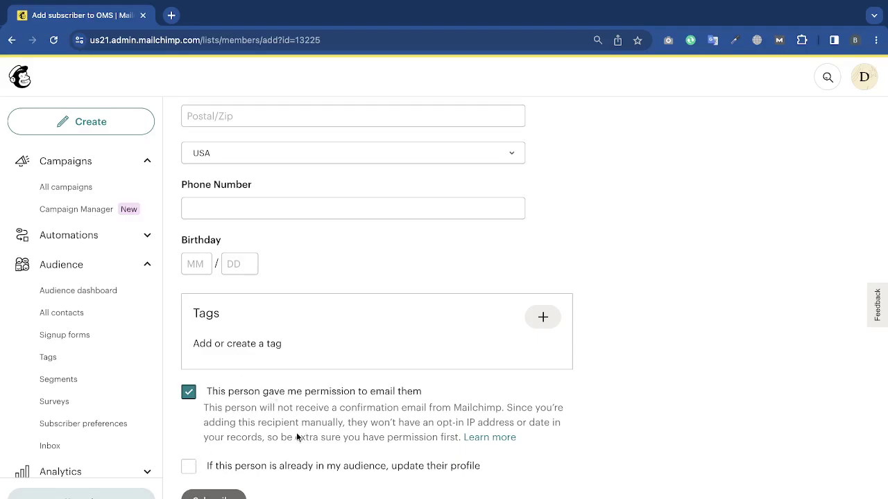
pyautogui.click(280, 469)
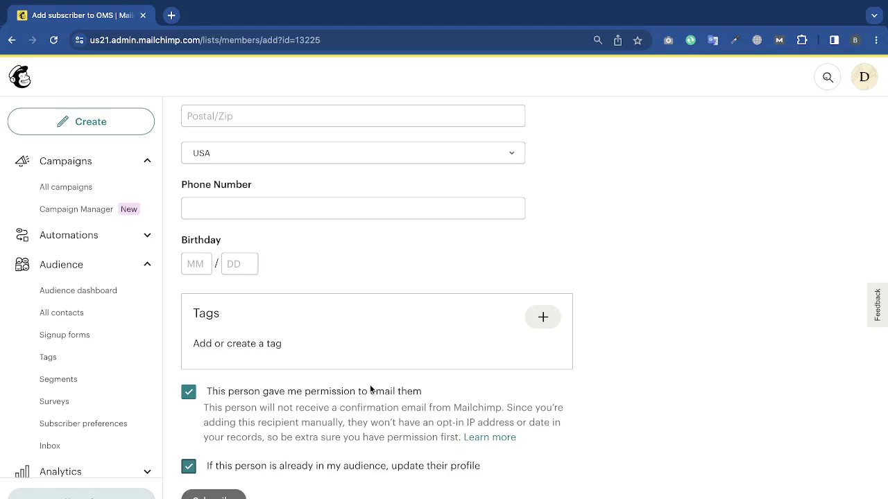
pyautogui.click(209, 497)
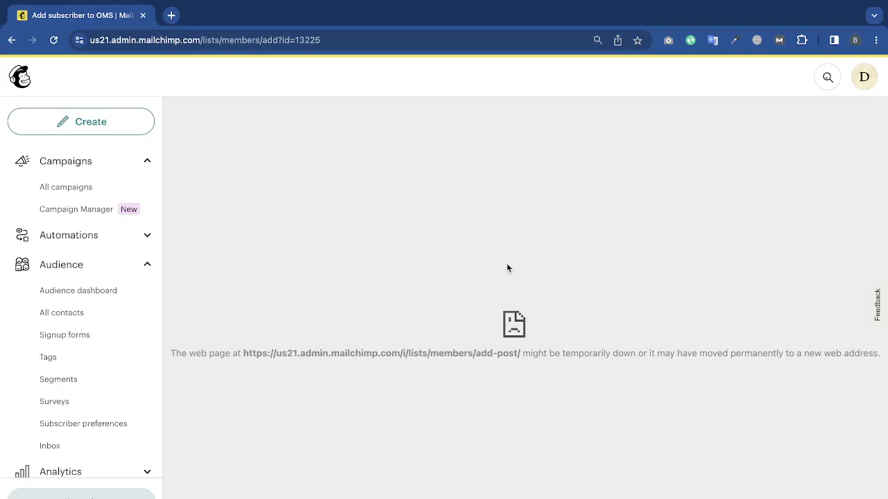
# Reach the Import Contacts method page offering service import, file upload, or copy and paste.
pyautogui.hscroll(-5, 507, 265)
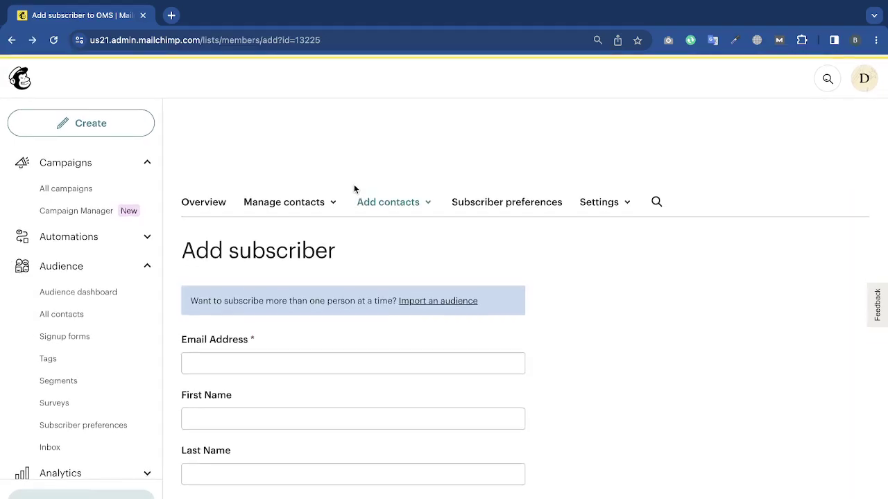
pyautogui.scroll(-5, 342, 478)
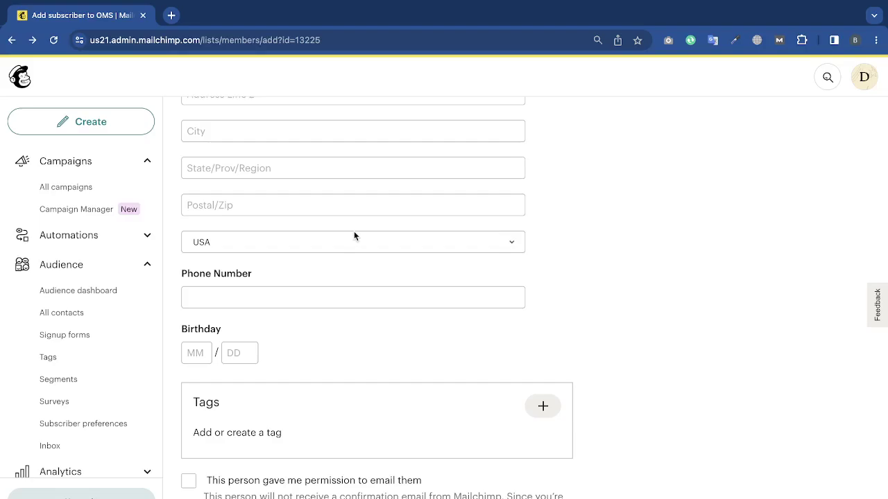
pyautogui.scroll(7, 354, 236)
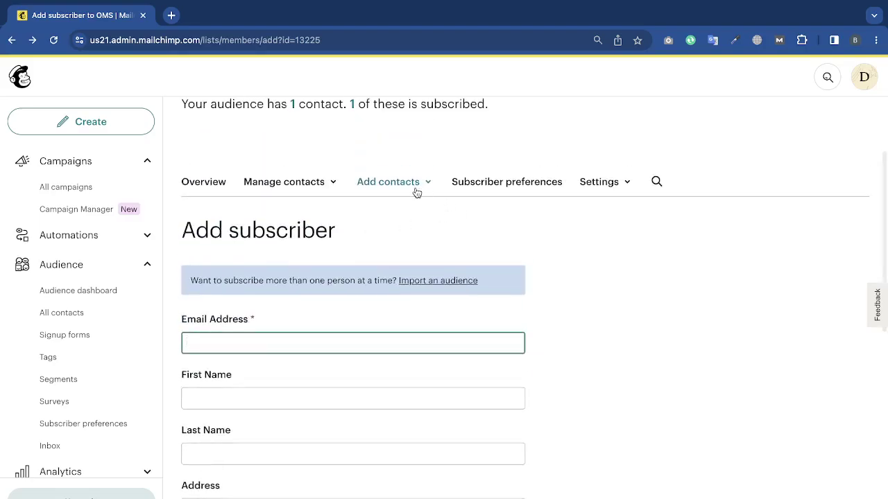
pyautogui.click(416, 188)
pyautogui.click(404, 239)
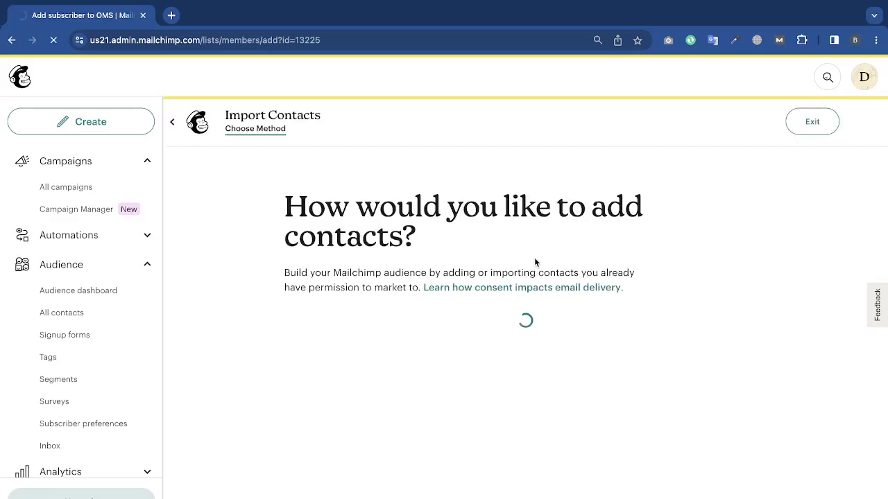
pyautogui.scroll(-3, 534, 262)
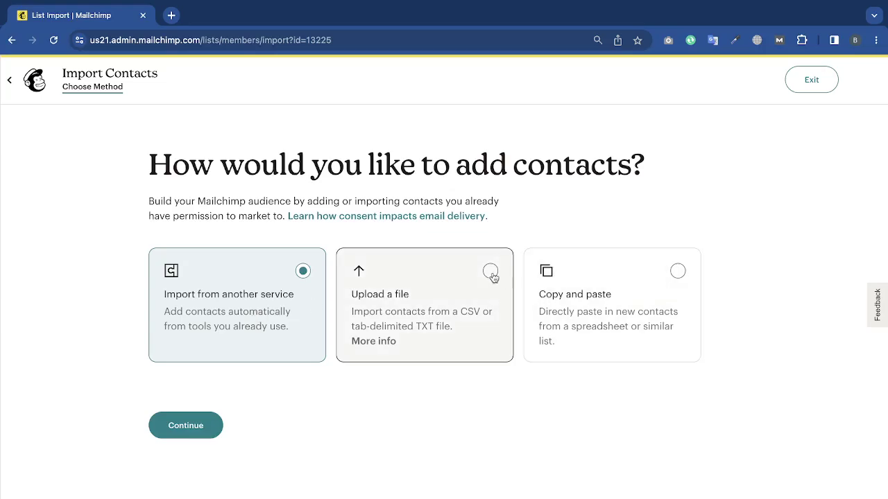
# Pick Upload a file as the import method instead of Copy and paste.
pyautogui.click(649, 263)
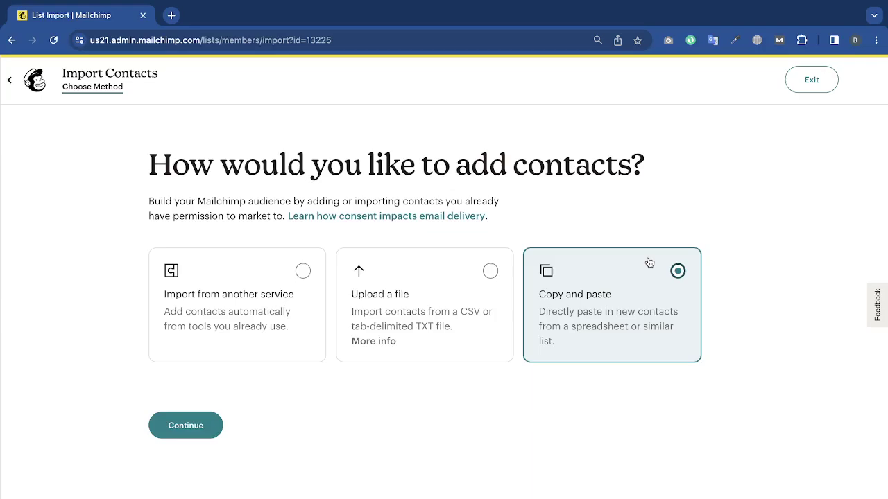
pyautogui.click(439, 307)
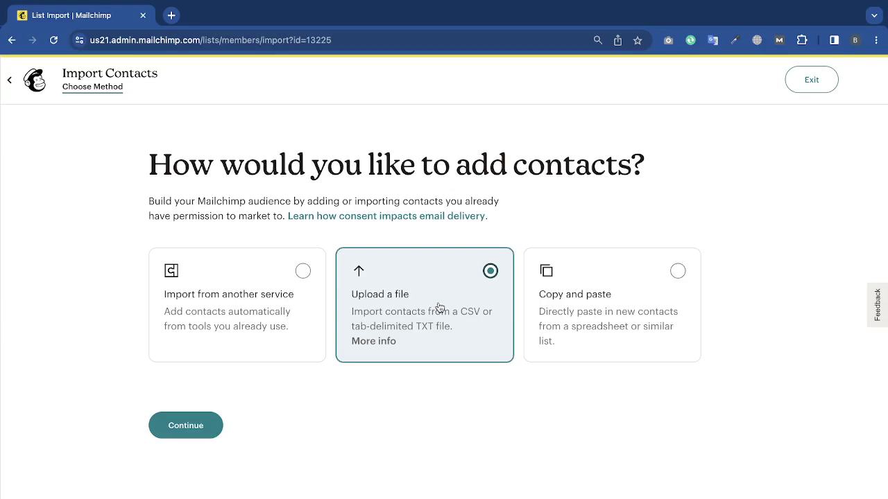
pyautogui.click(171, 16)
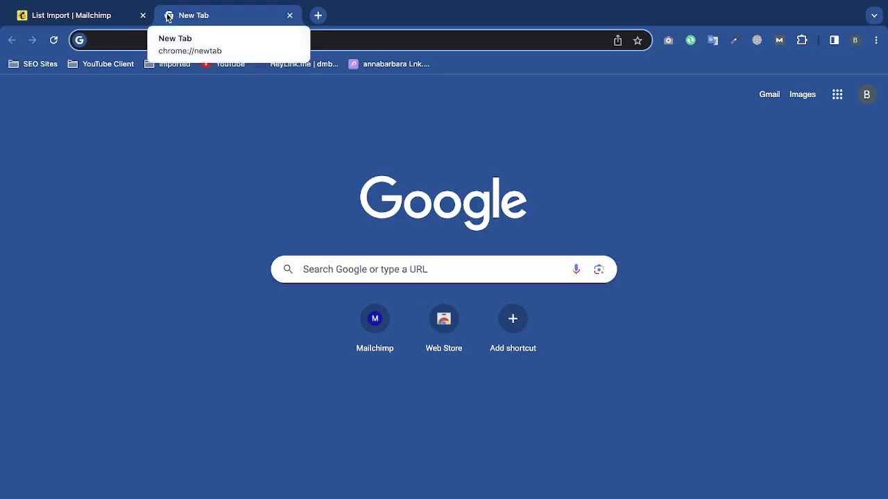
# Search Google for 'email generator free' and look over the Temp Mail site.
pyautogui.write('emial')
pyautogui.press('BackSpace')
pyautogui.press('BackSpace')
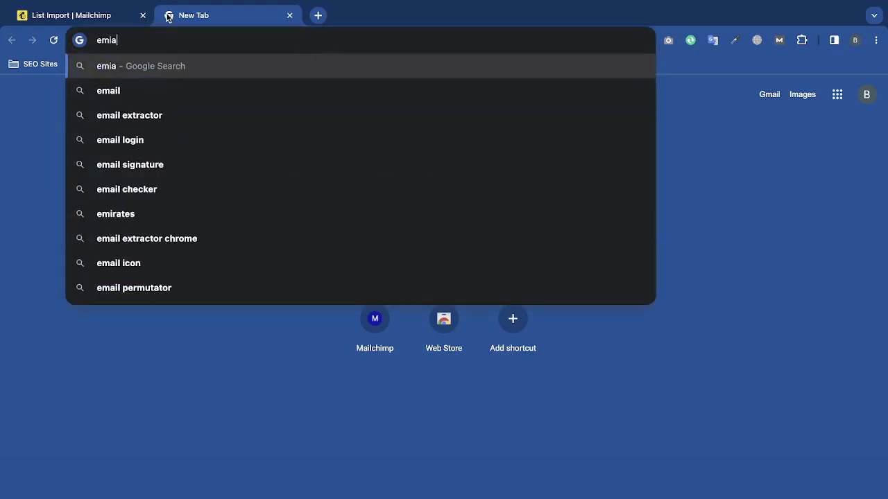
pyautogui.write('ail ge')
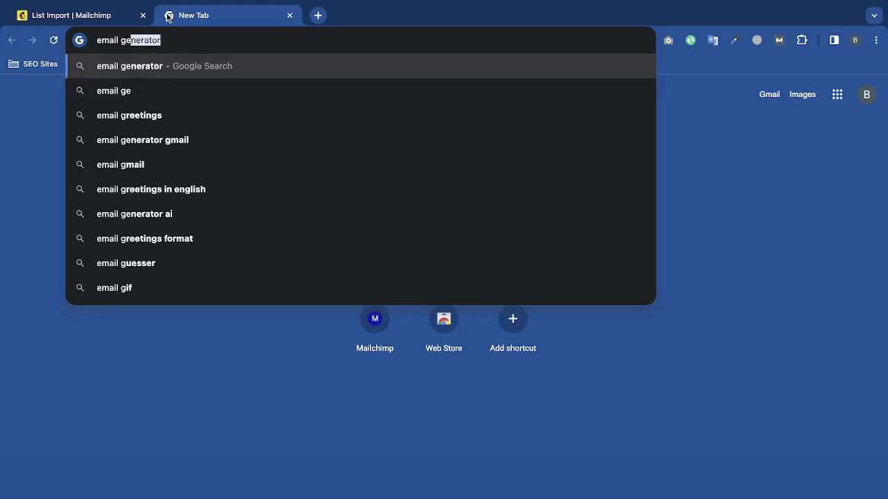
pyautogui.write('nerator free')
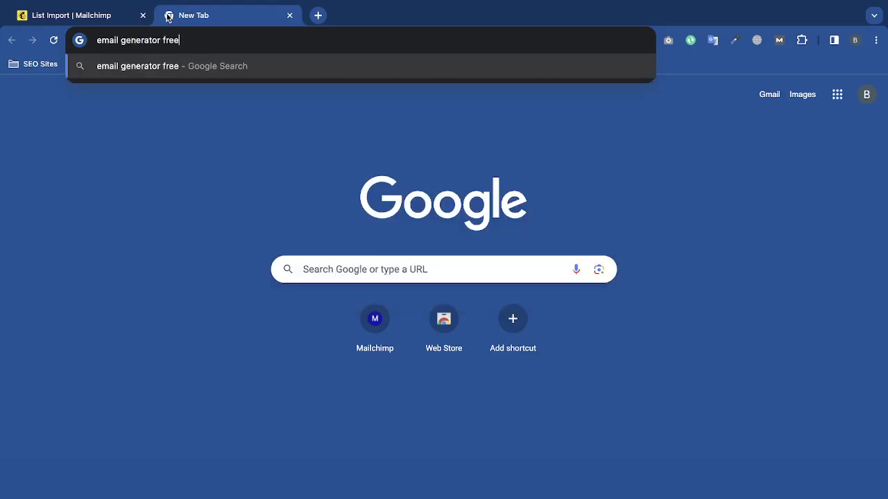
pyautogui.press('Return')
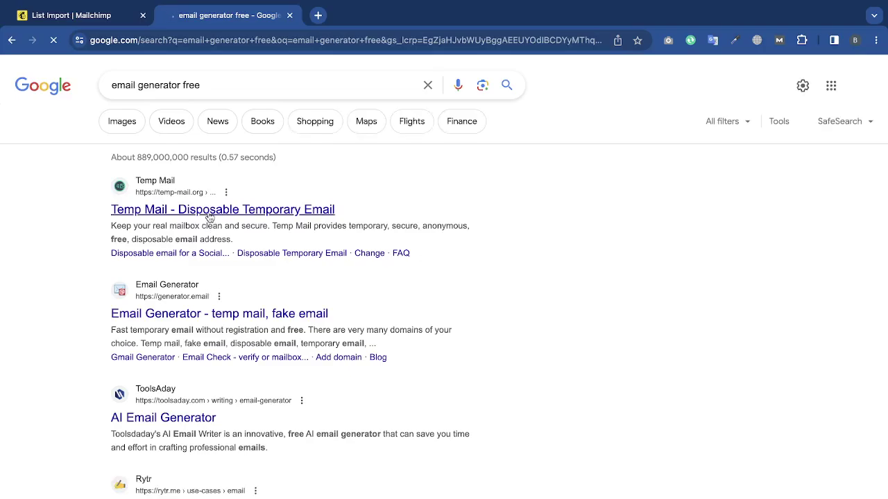
pyautogui.click(206, 154)
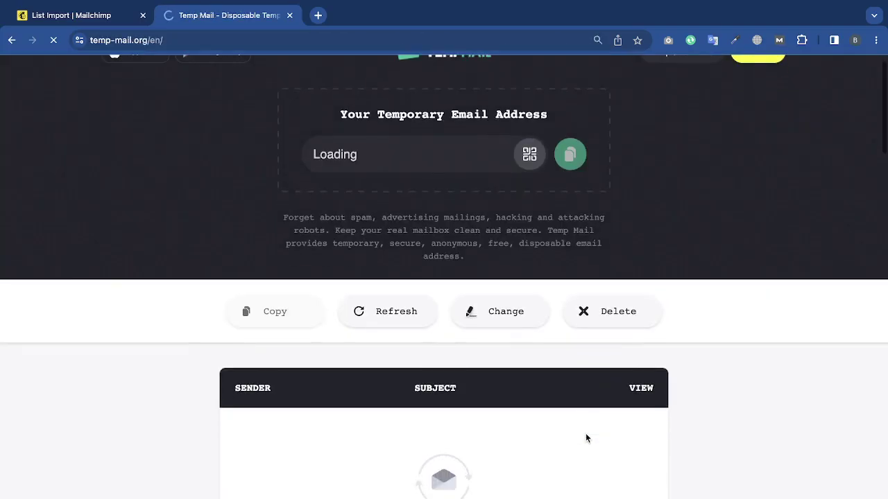
pyautogui.scroll(-4, 585, 433)
pyautogui.scroll(-10, 586, 433)
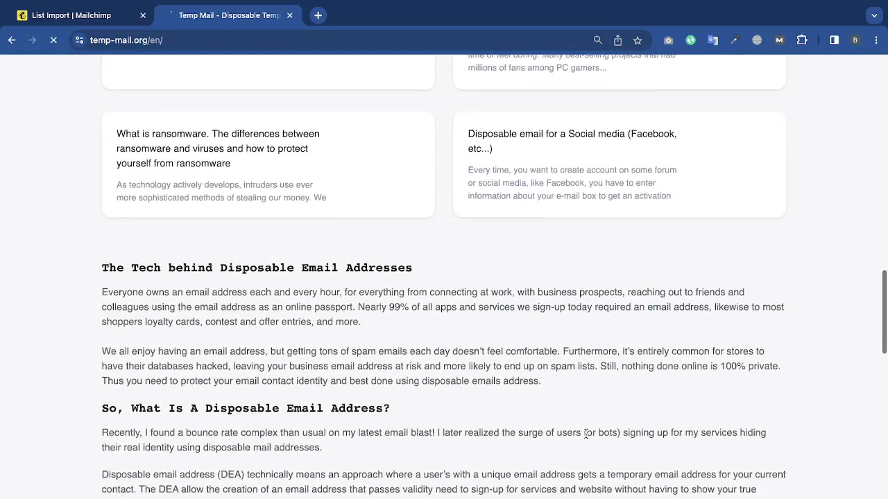
pyautogui.scroll(5, 586, 433)
pyautogui.hotkey('alt', 'Left')
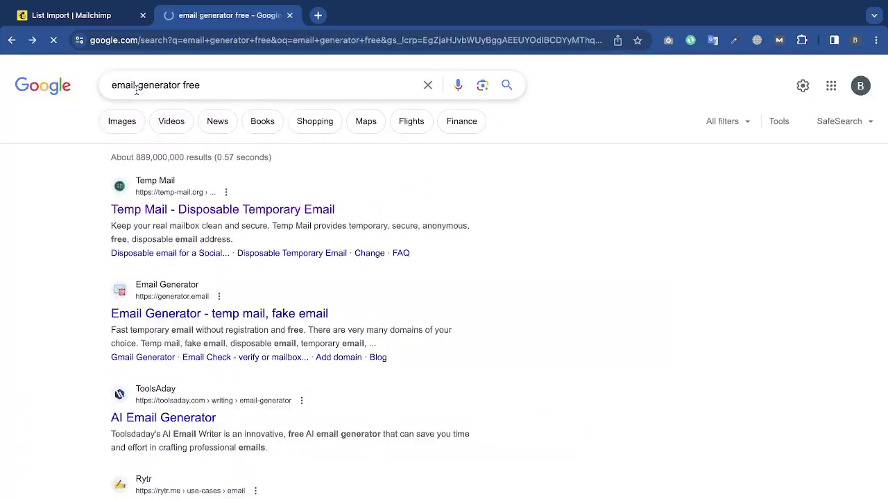
# Refine the search to 'email list generator free' and open the FauxID generator.
pyautogui.click(136, 87)
pyautogui.write('list')
pyautogui.press('Return')
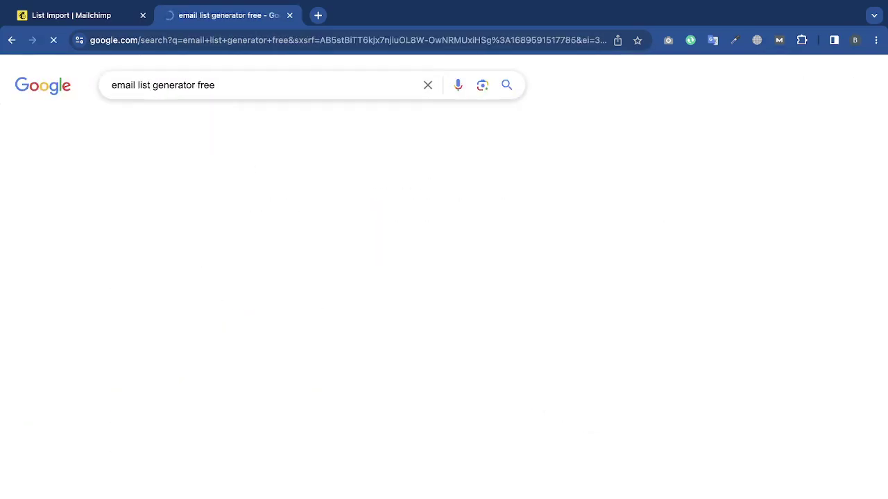
pyautogui.scroll(-5, 210, 335)
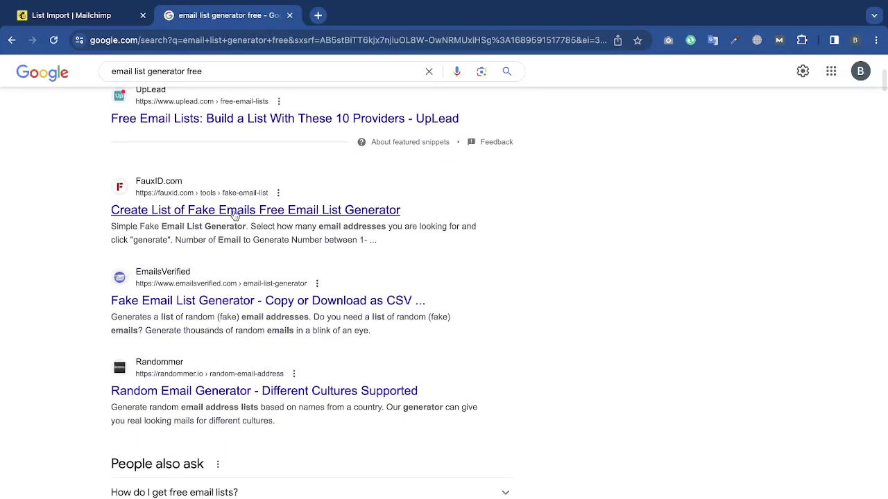
pyautogui.click(234, 214)
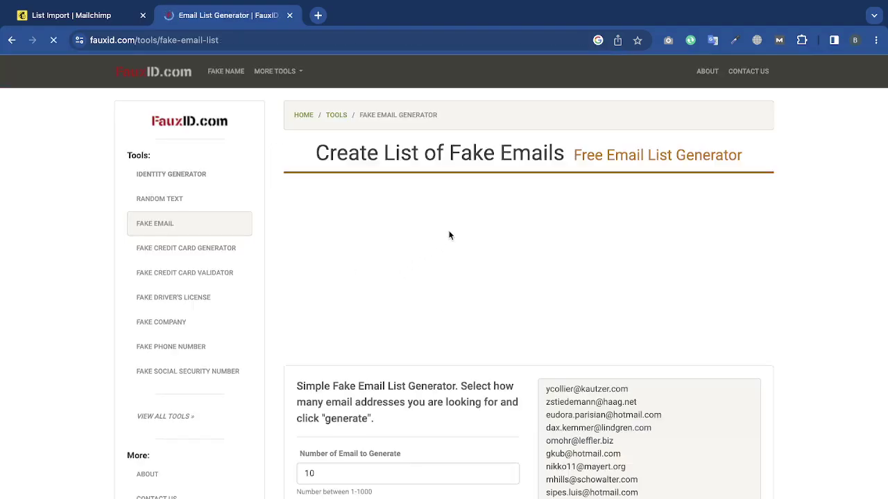
# Generate 400 fake email addresses in FauxID.
pyautogui.scroll(-2, 449, 236)
pyautogui.click(345, 363)
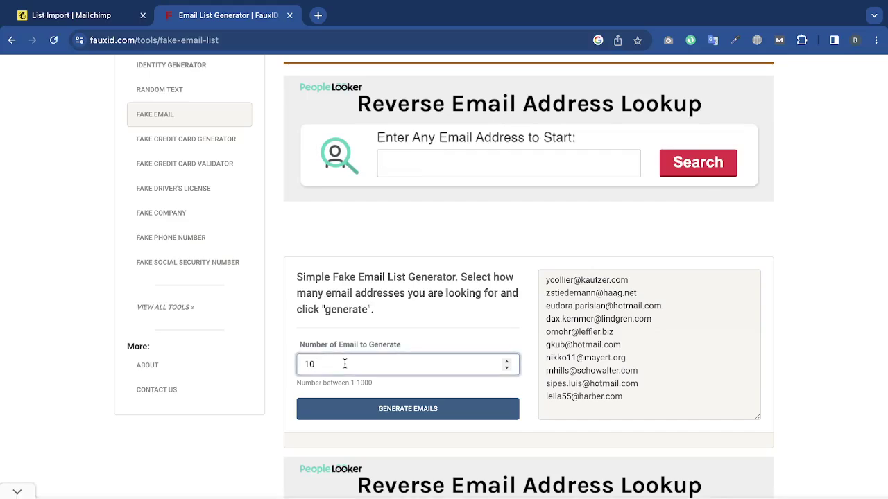
pyautogui.write('4')
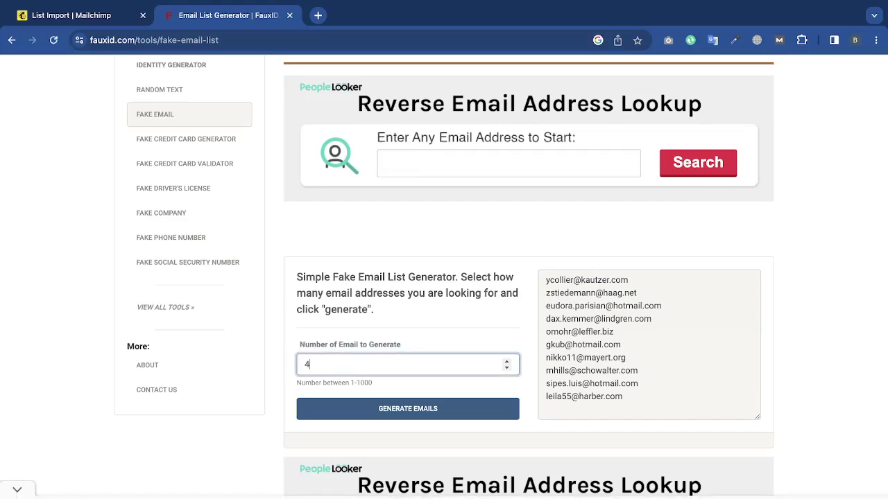
pyautogui.write('00')
pyautogui.click(386, 408)
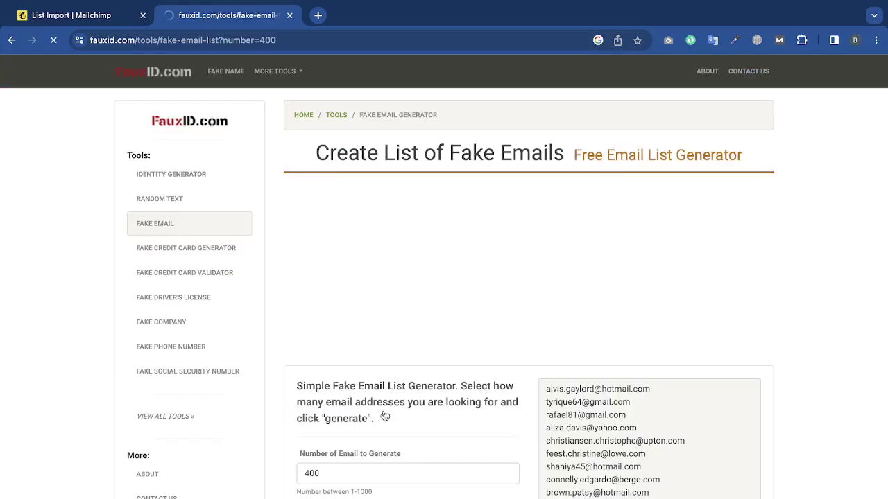
# Copy all 400 generated addresses and return to the Mailchimp import tab.
pyautogui.scroll(-3, 486, 327)
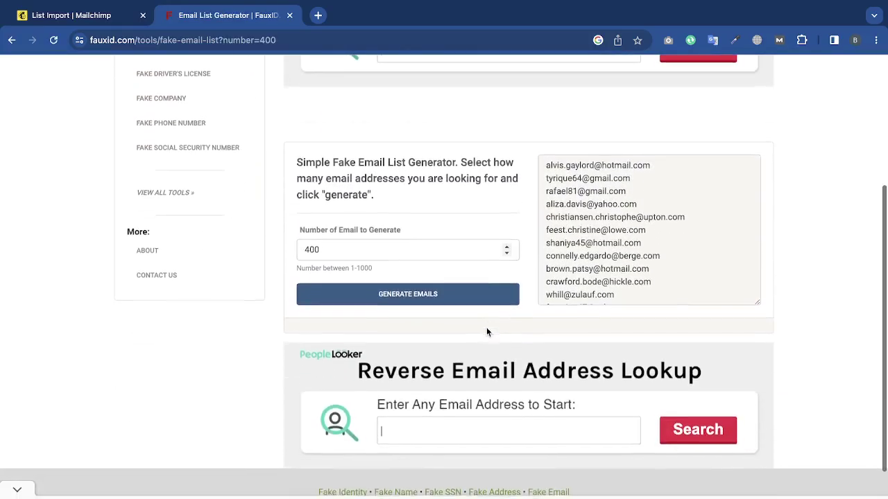
pyautogui.scroll(-20, 644, 224)
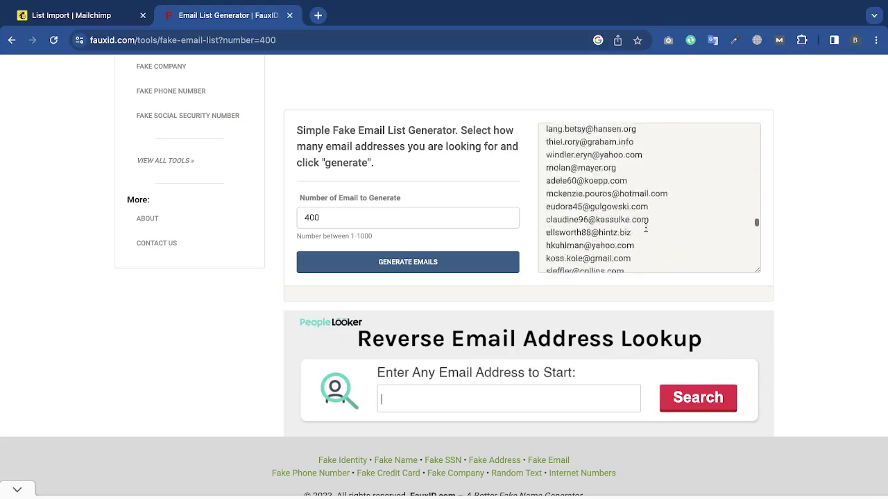
pyautogui.scroll(-1, 645, 227)
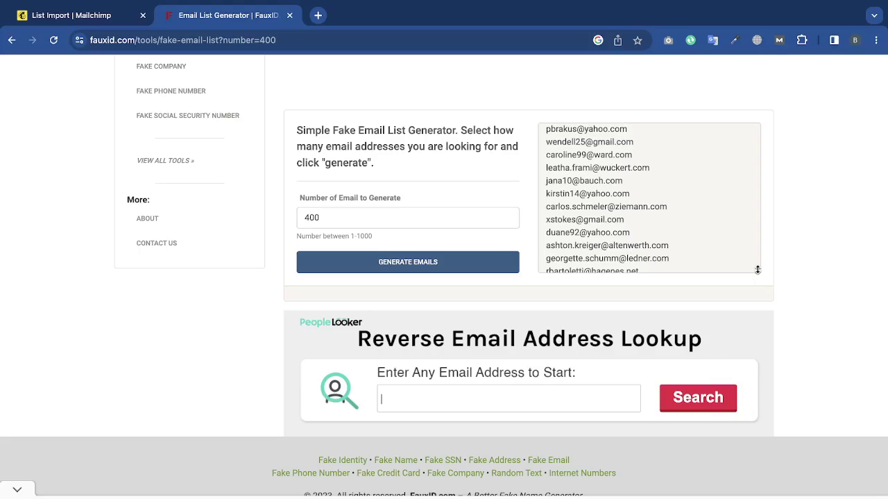
pyautogui.click(688, 209)
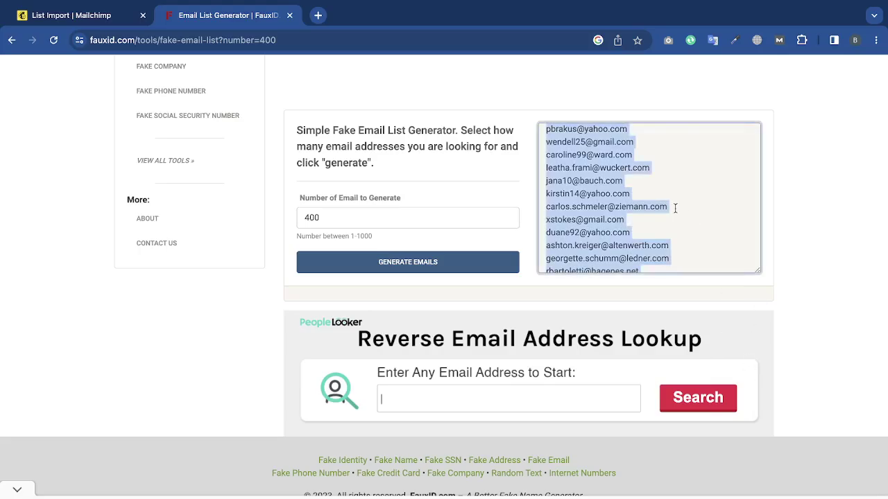
pyautogui.rightClick(631, 197)
pyautogui.click(598, 224)
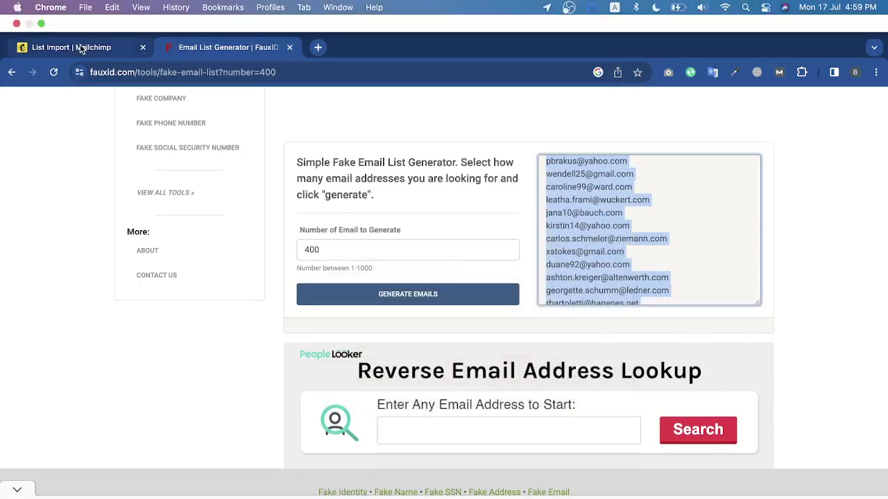
pyautogui.click(80, 45)
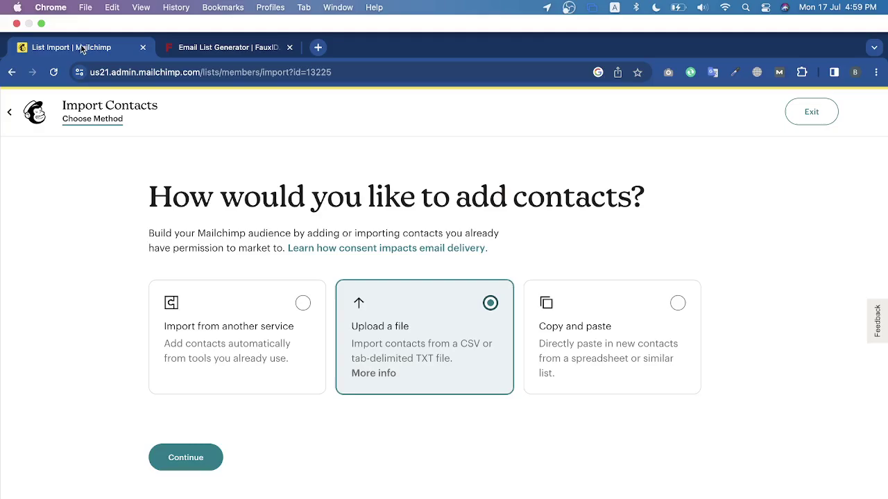
# Search 'docs' in a new tab and create a blank Google Doc.
pyautogui.click(318, 47)
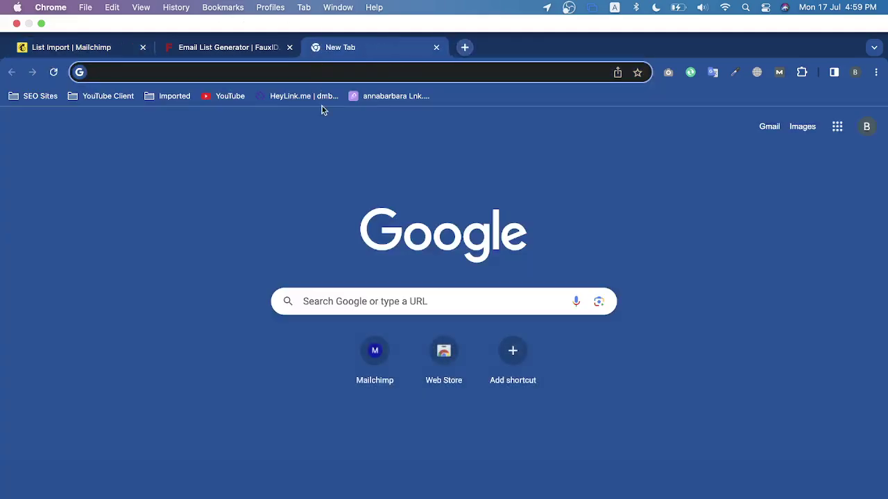
pyautogui.write('docs')
pyautogui.press('Return')
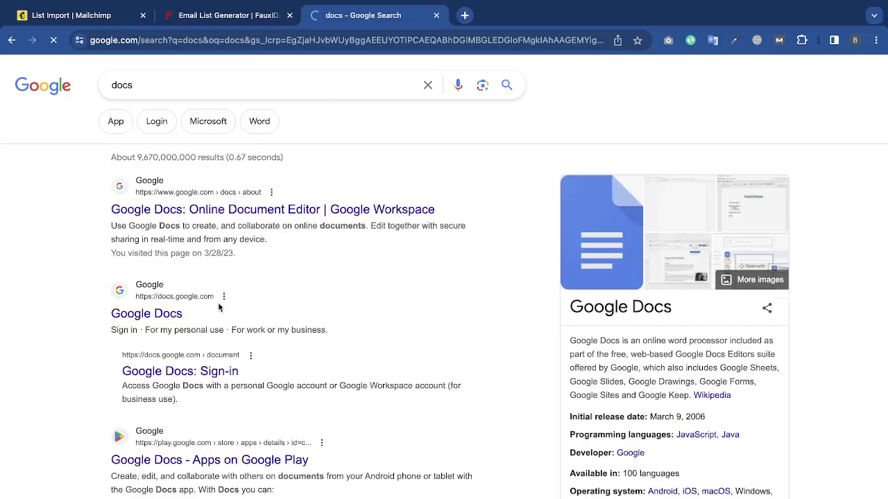
pyautogui.click(166, 315)
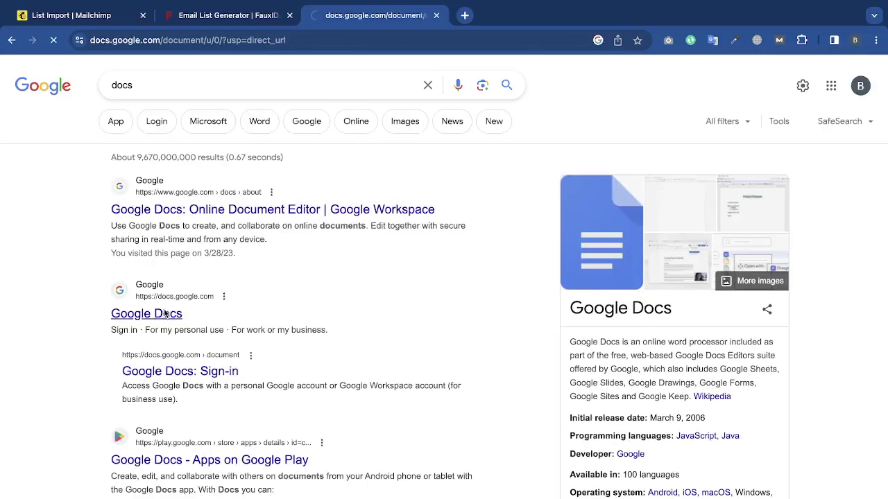
pyautogui.click(173, 184)
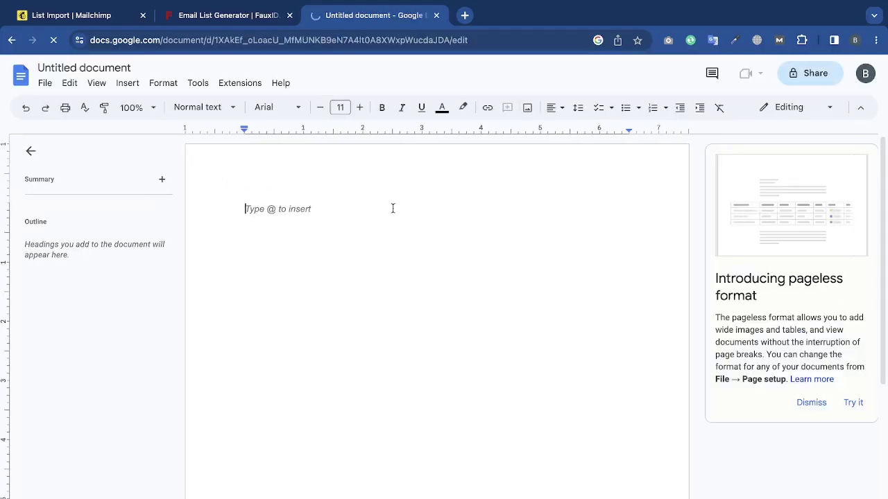
# Search 'sheet', close the untitled doc tab, and create a blank Google Sheets spreadsheet.
pyautogui.click(466, 15)
pyautogui.write('sheet')
pyautogui.press('Return')
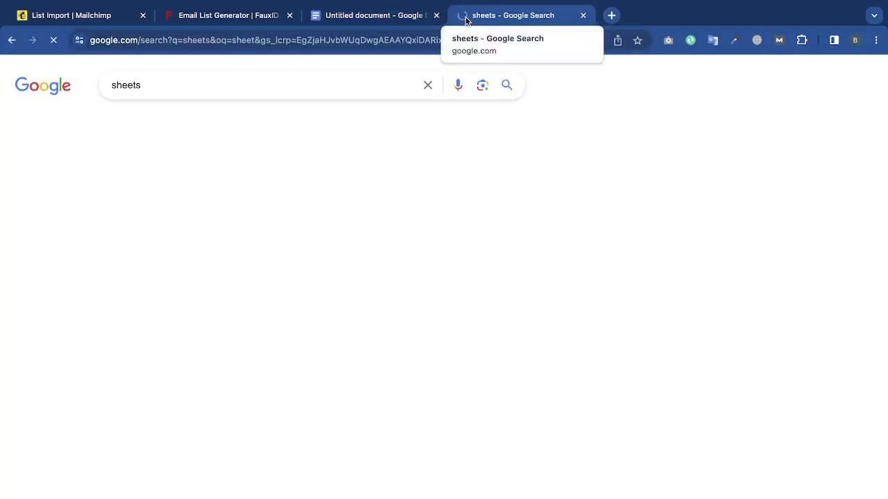
pyautogui.click(436, 16)
pyautogui.scroll(-2, 183, 445)
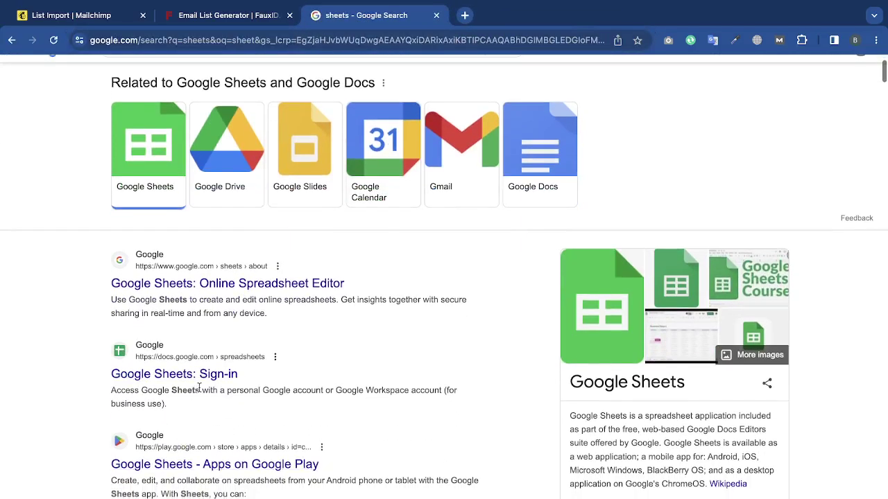
pyautogui.click(191, 376)
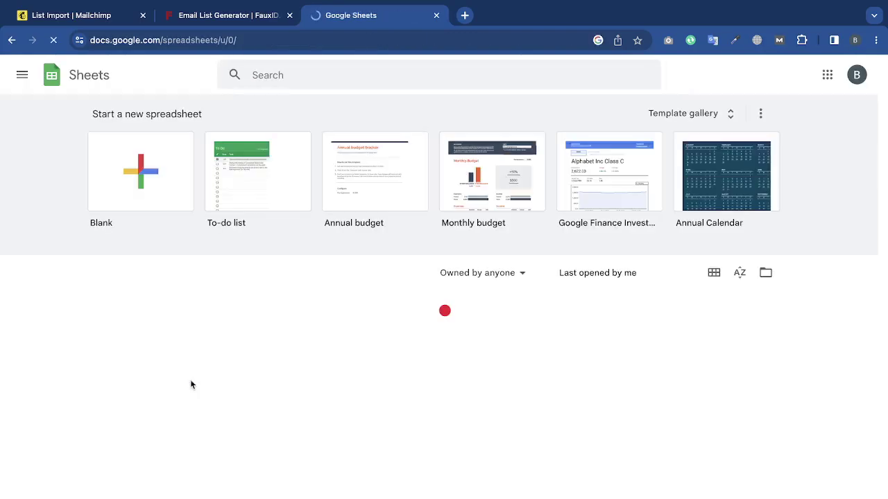
pyautogui.click(154, 179)
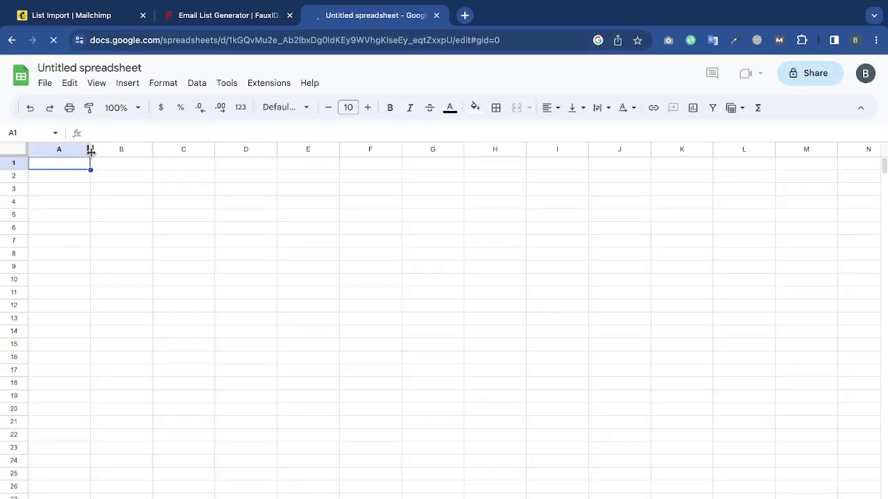
# Widen column A and paste the 400 email addresses into it.
pyautogui.moveTo(90, 149); pyautogui.dragTo(203, 149)
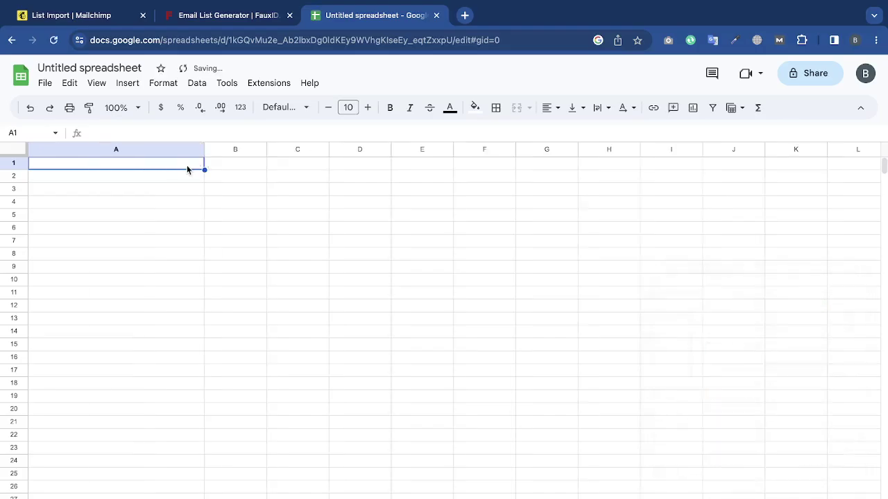
pyautogui.hotkey('ctrl', 'v')
pyautogui.click(463, 262)
pyautogui.scroll(-7, 463, 262)
pyautogui.scroll(-20, 161, 445)
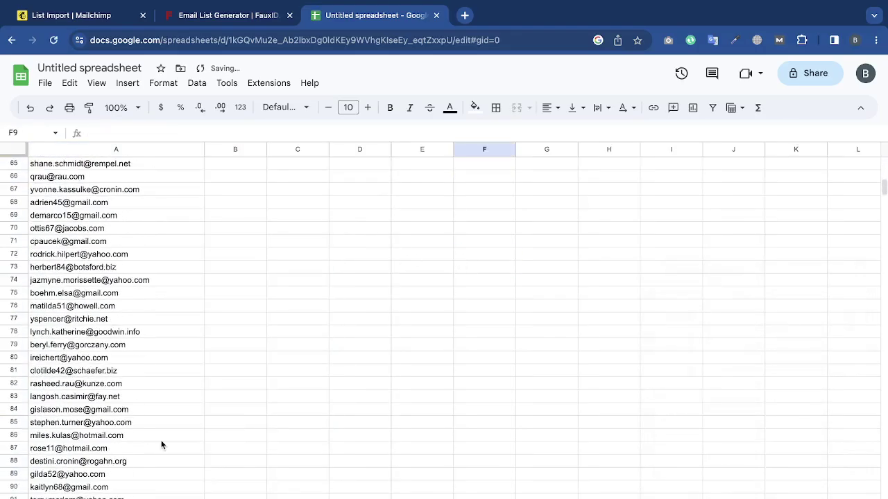
pyautogui.scroll(-20, 161, 444)
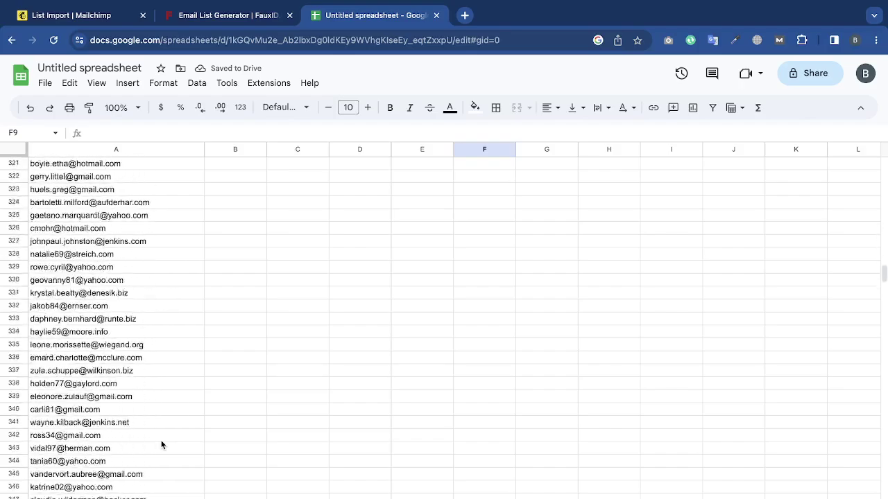
pyautogui.scroll(5, 161, 445)
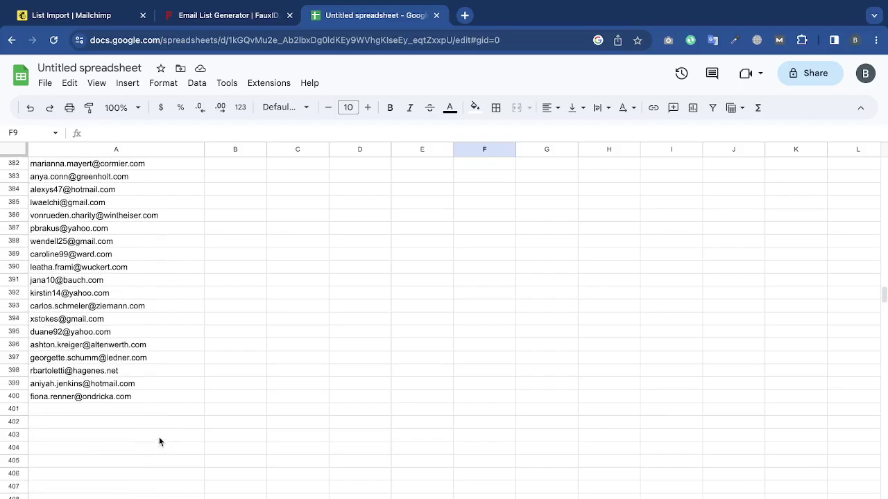
# Download the sheet as a Comma Separated Values (.csv) file and return to Mailchimp's import page.
pyautogui.click(44, 84)
pyautogui.moveTo(110, 234)
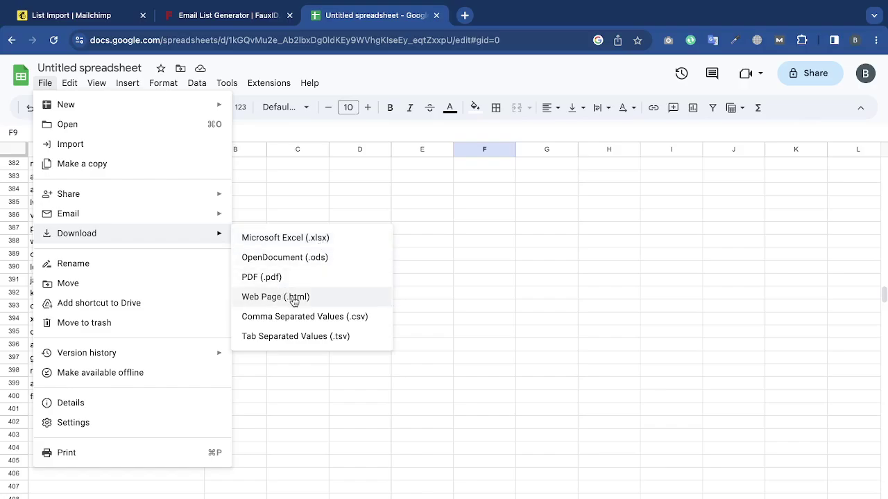
pyautogui.click(351, 316)
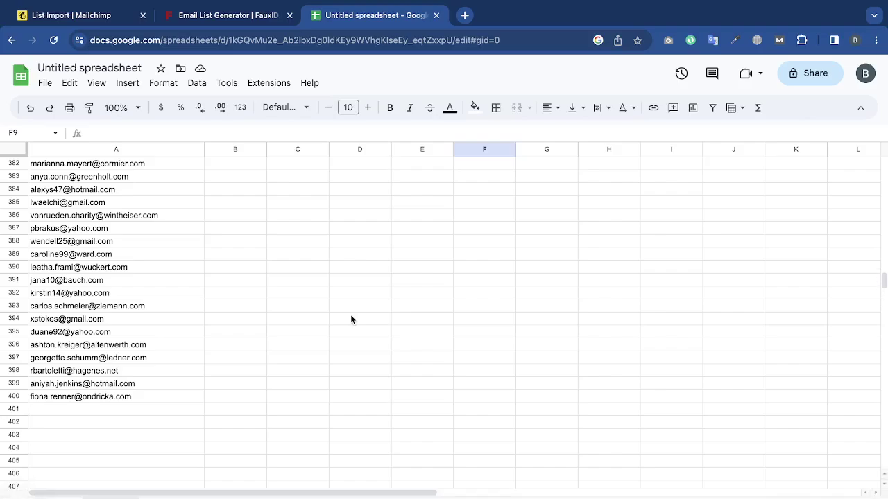
pyautogui.click(86, 16)
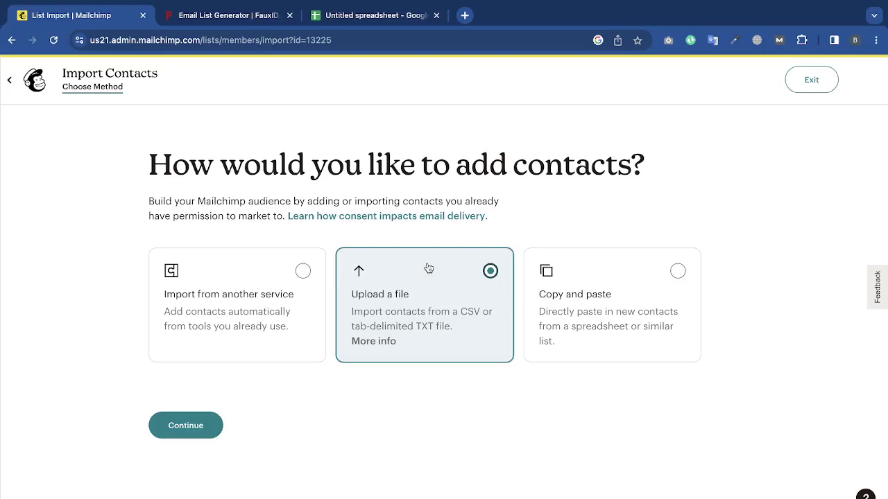
# Attach 'Untitled spreadsheet - Sheet1.csv' from Downloads as the contacts file to upload.
pyautogui.click(182, 432)
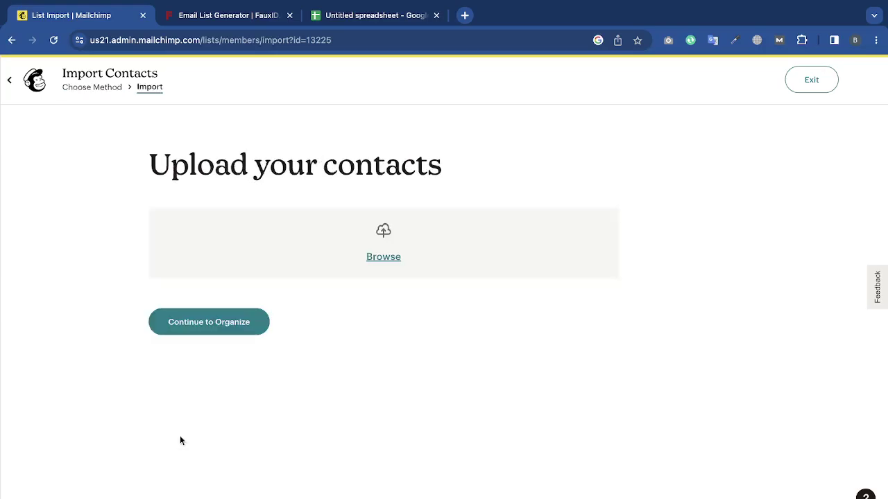
pyautogui.click(383, 257)
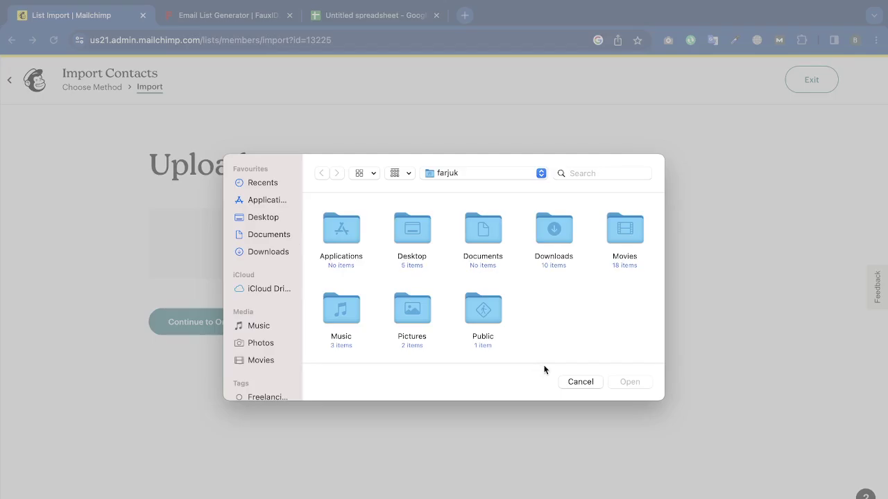
pyautogui.click(588, 382)
pyautogui.moveTo(338, 496); pyautogui.dragTo(461, 236)
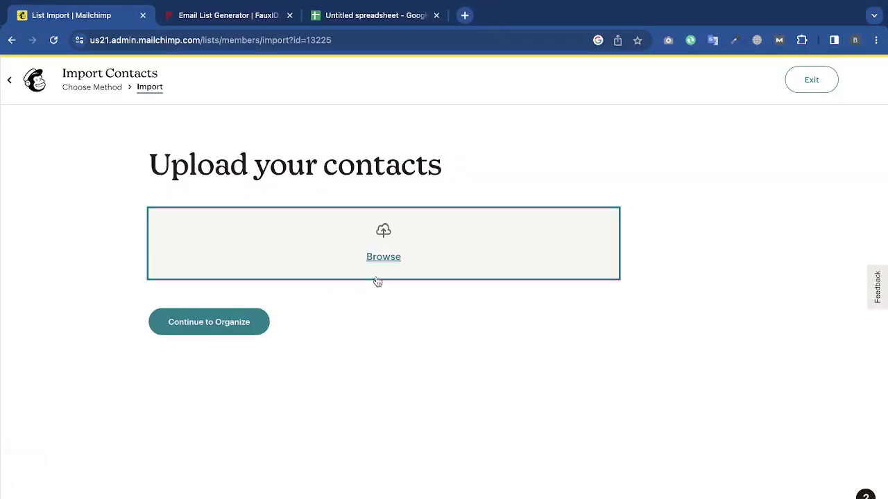
pyautogui.click(384, 271)
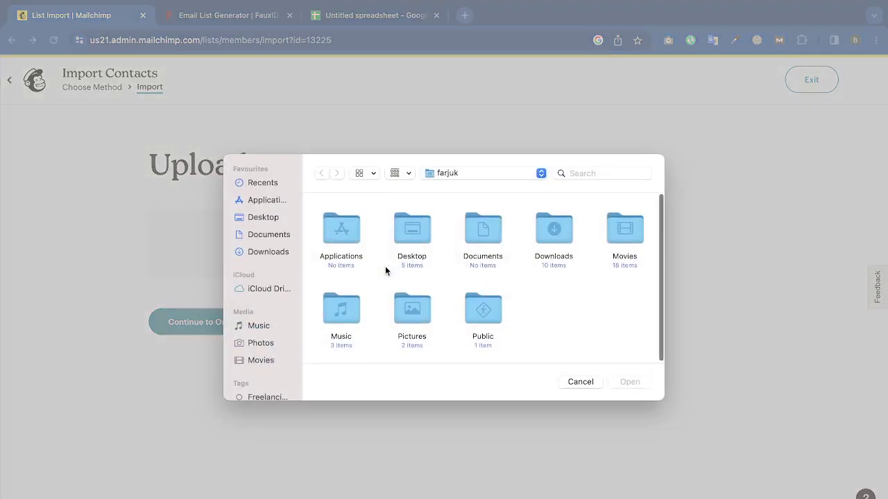
pyautogui.click(278, 235)
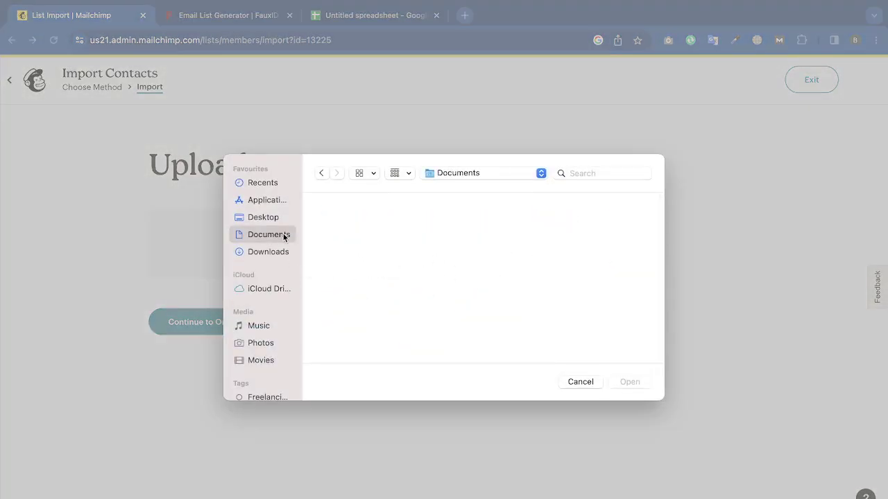
pyautogui.click(280, 253)
pyautogui.scroll(-1, 611, 323)
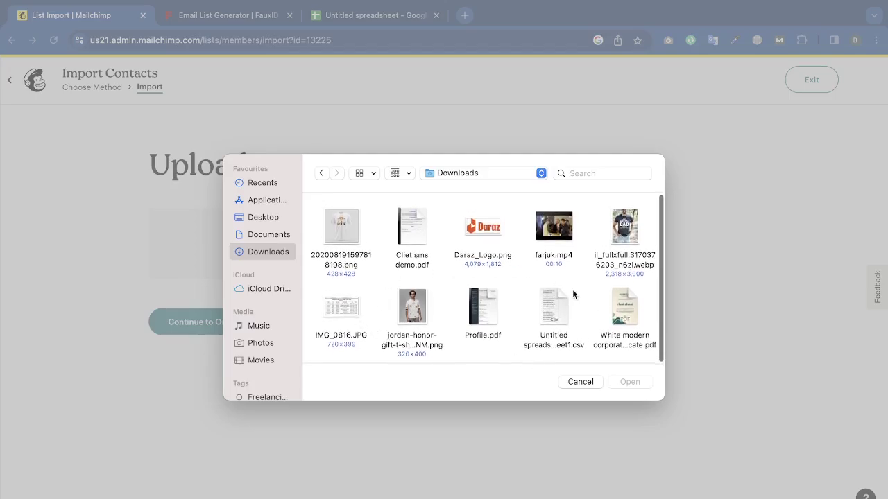
pyautogui.click(561, 306)
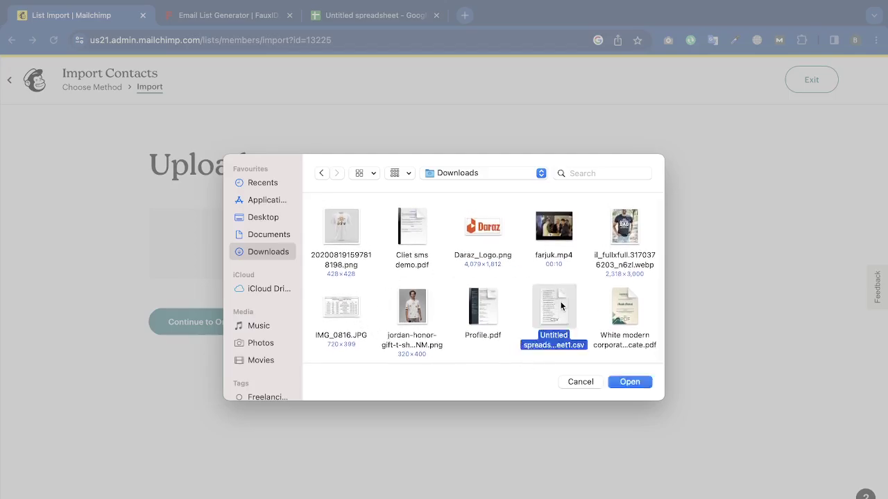
pyautogui.click(649, 383)
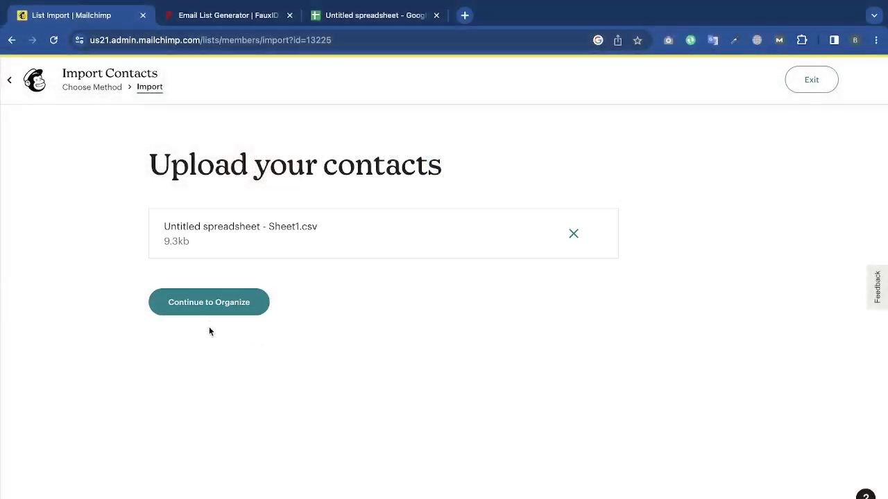
# Keep Subscribed as the import status and enable updating existing contacts.
pyautogui.click(216, 303)
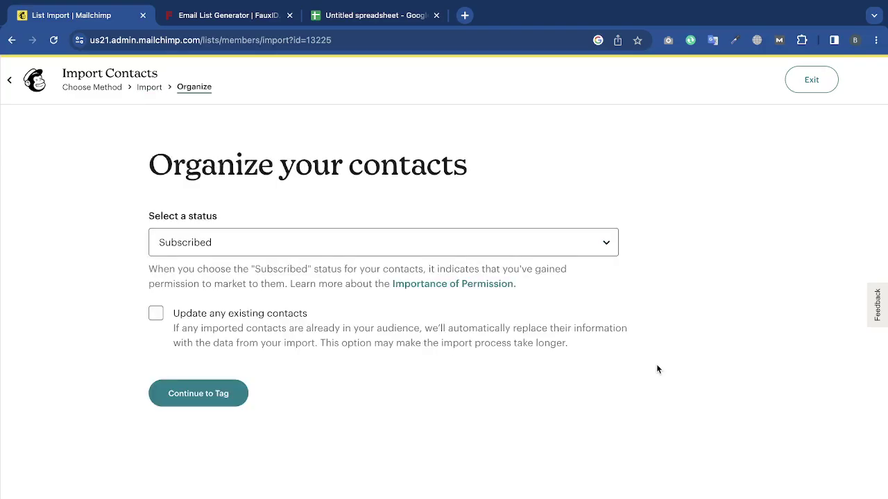
pyautogui.click(197, 251)
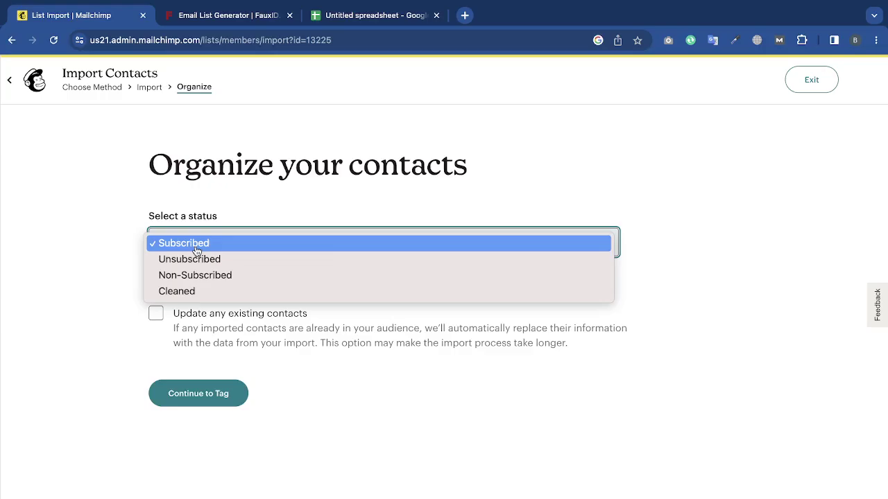
pyautogui.click(197, 249)
pyautogui.click(157, 318)
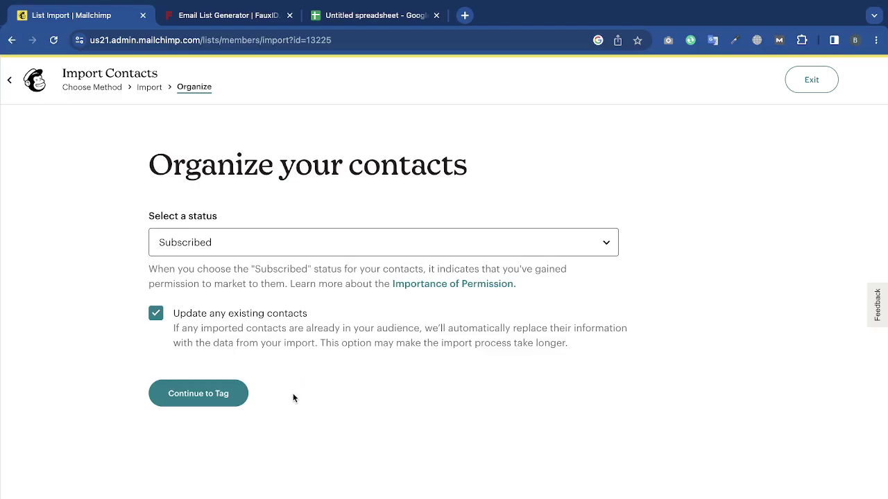
pyautogui.click(223, 392)
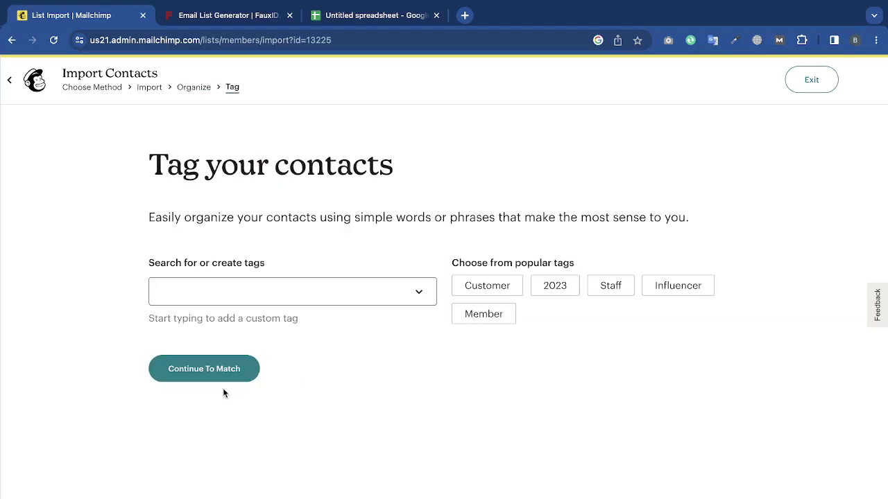
# Replace the accidental 'batch 24' tag with a single 'doctor' tag on the imported contacts.
pyautogui.click(282, 292)
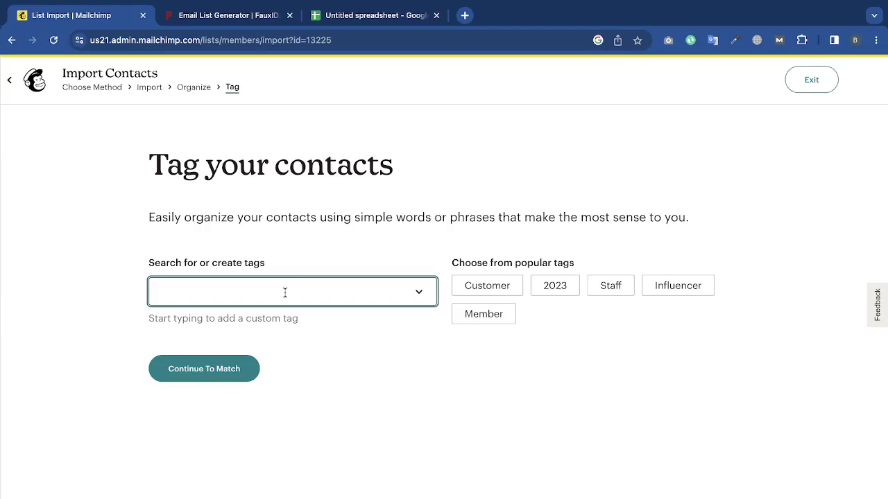
pyautogui.write('batch')
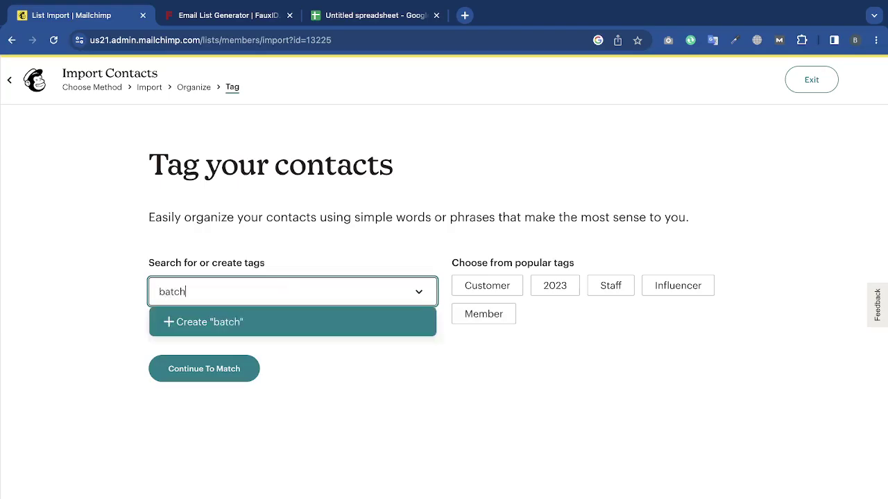
pyautogui.write(' 24')
pyautogui.press('Return')
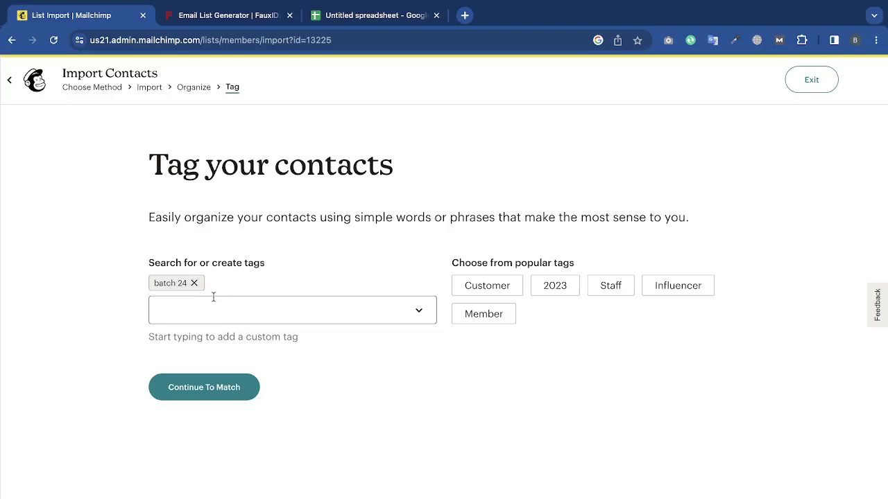
pyautogui.click(194, 283)
pyautogui.click(204, 289)
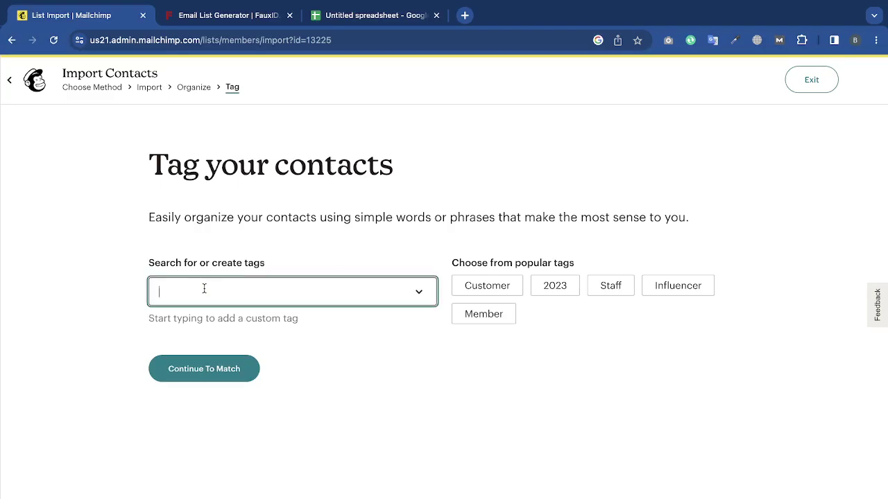
pyautogui.write('re')
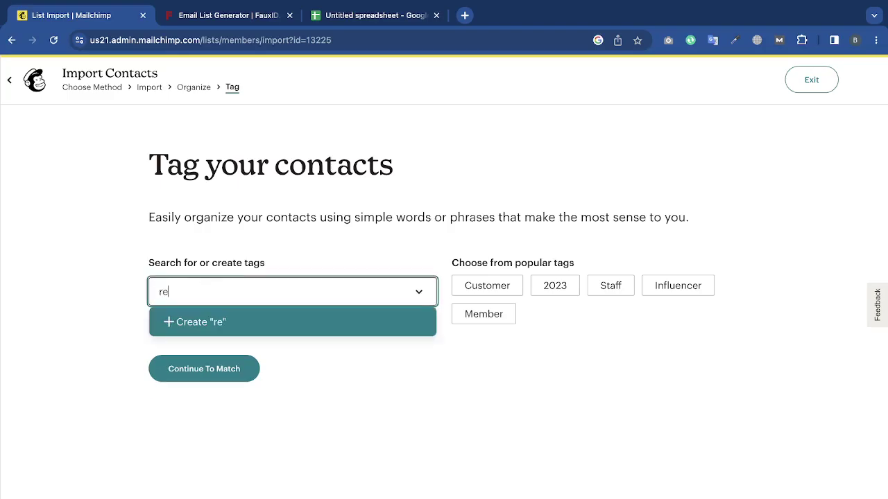
pyautogui.write('acher')
pyautogui.hotkey('ctrl', 'a')
pyautogui.write('doctor')
pyautogui.click(200, 320)
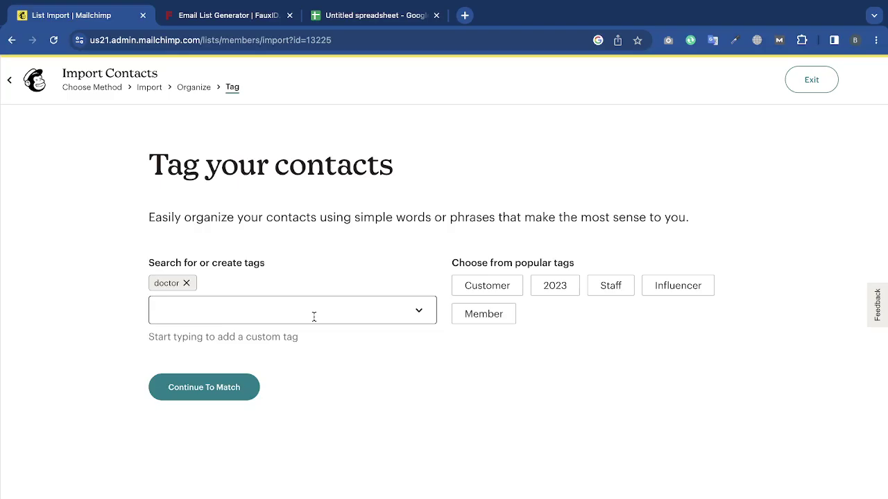
pyautogui.click(230, 387)
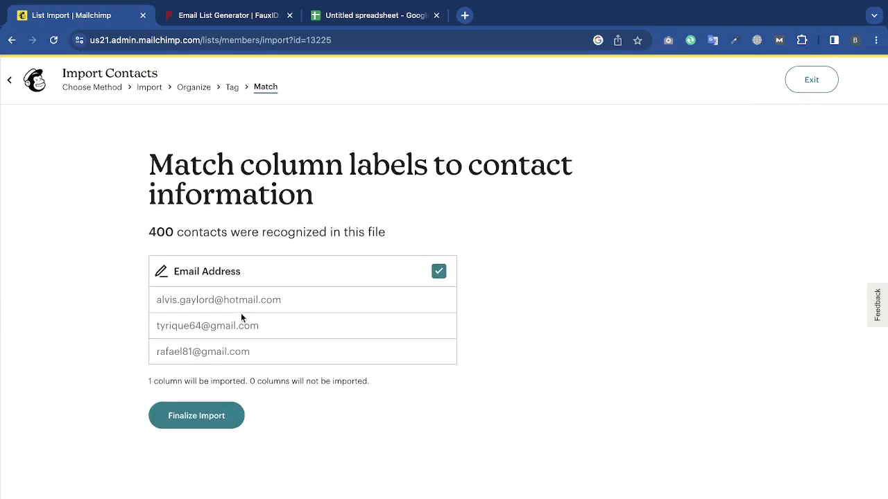
# Finalize and complete the import, then reload the Audience dashboard to check the contact count.
pyautogui.click(194, 415)
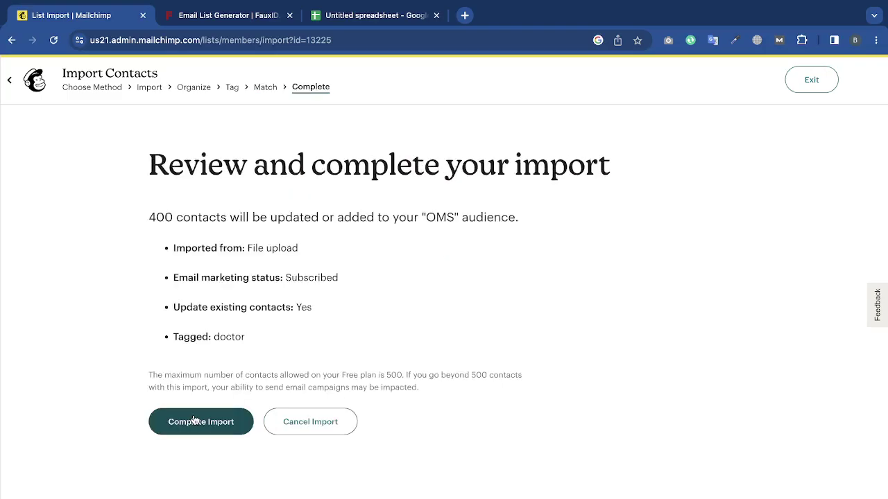
pyautogui.click(221, 420)
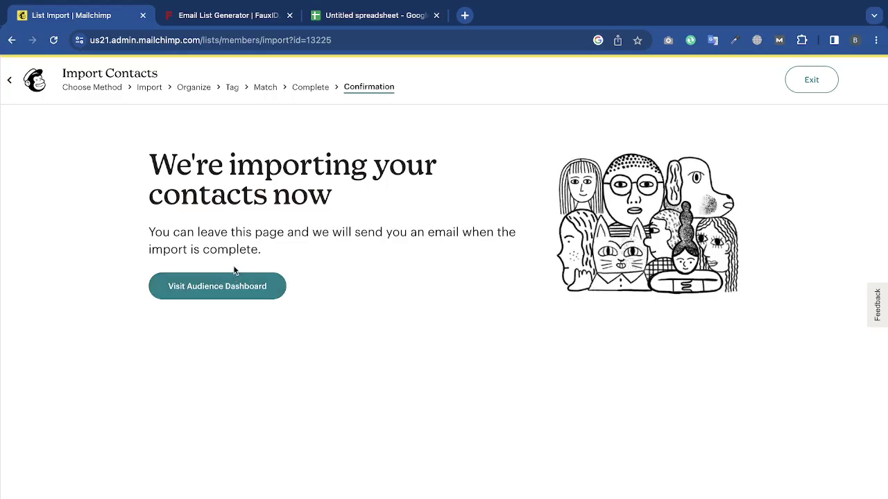
pyautogui.click(231, 288)
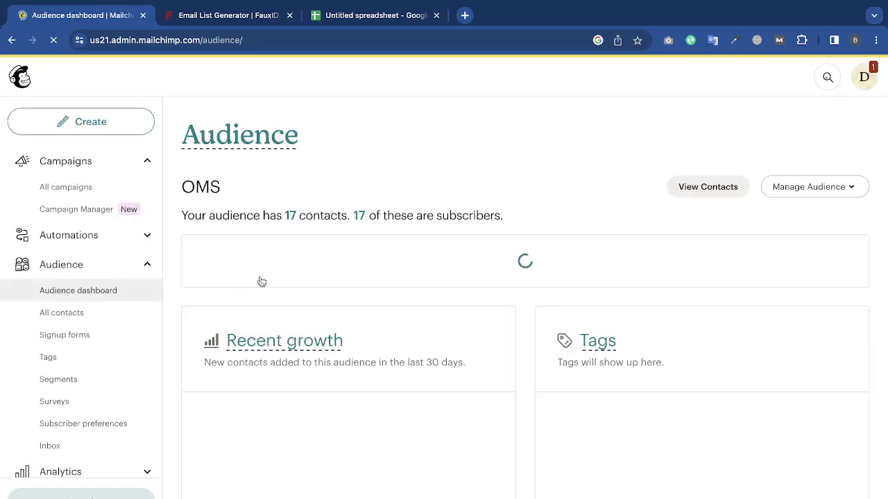
pyautogui.scroll(-6, 340, 235)
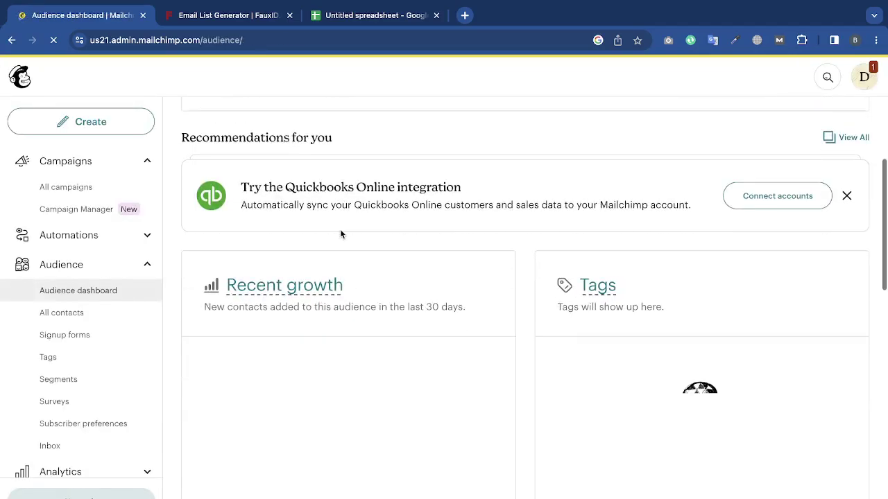
pyautogui.scroll(6, 340, 233)
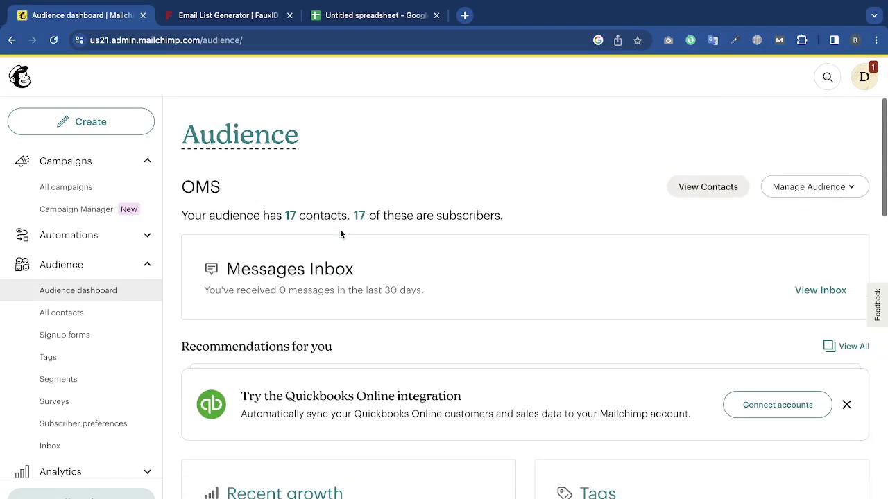
pyautogui.hotkey('ctrl', 'r')
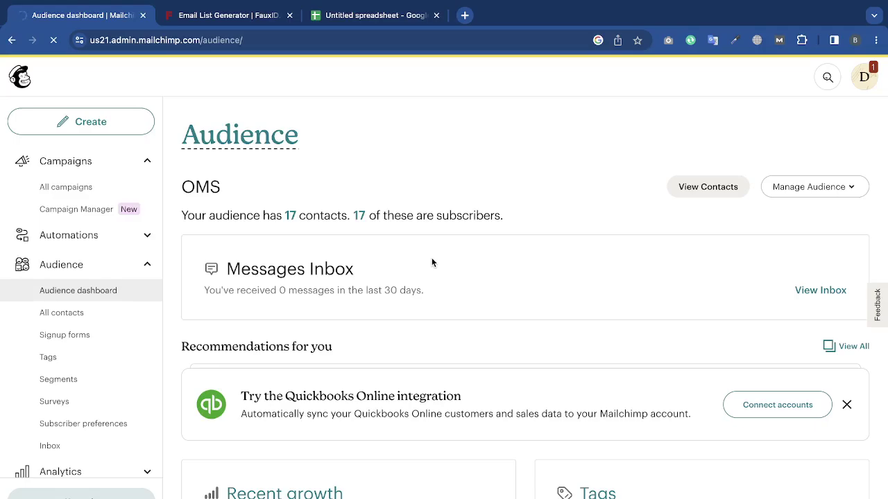
# Select all the generated email addresses on the FauxID page.
pyautogui.click(104, 316)
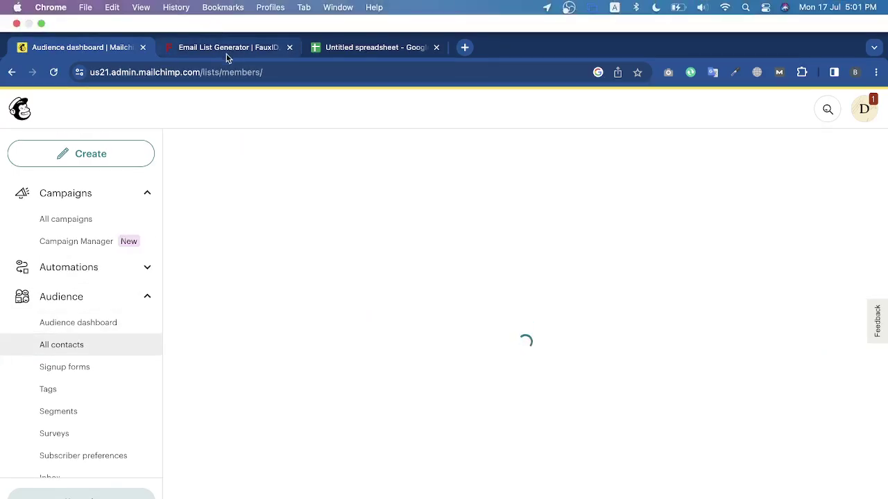
pyautogui.click(227, 54)
pyautogui.click(671, 222)
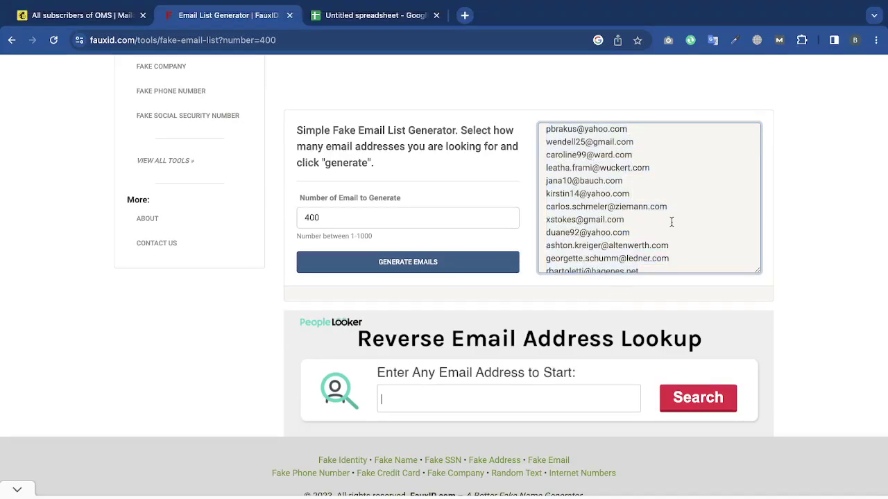
pyautogui.scroll(-10, 672, 222)
pyautogui.scroll(10, 672, 222)
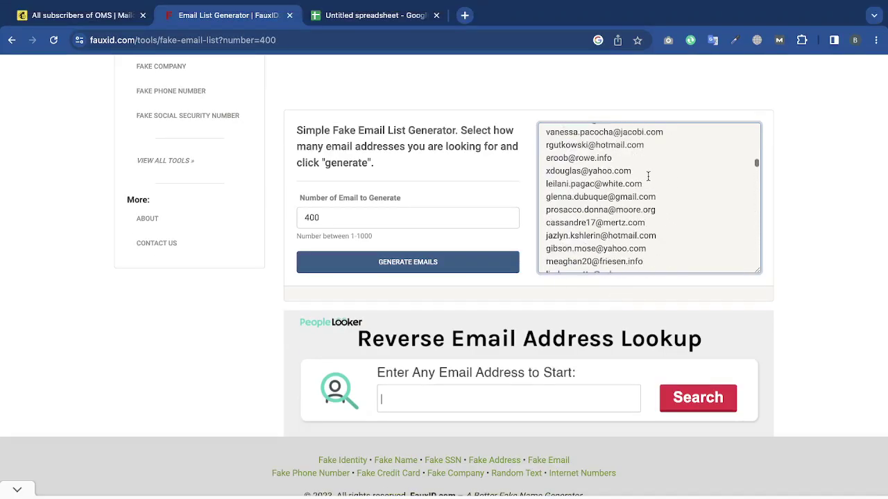
pyautogui.press('super+a')
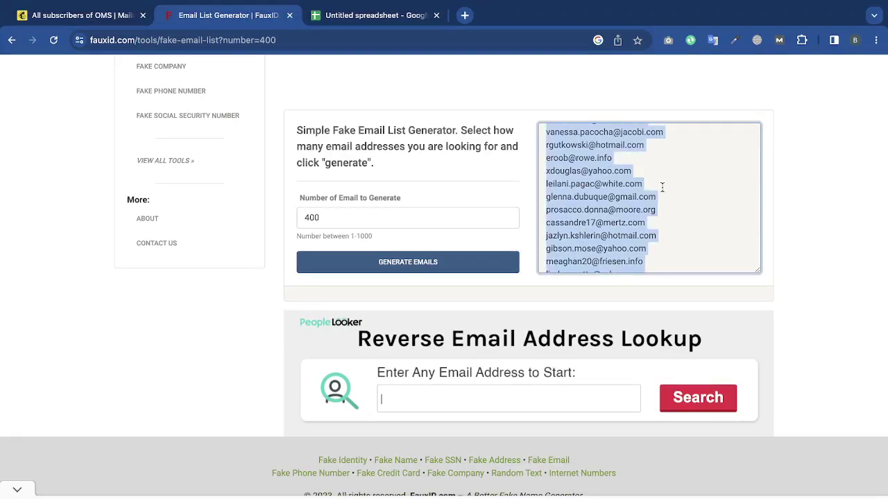
# Start a new OMS contact import using the Copy and paste method.
pyautogui.click(124, 18)
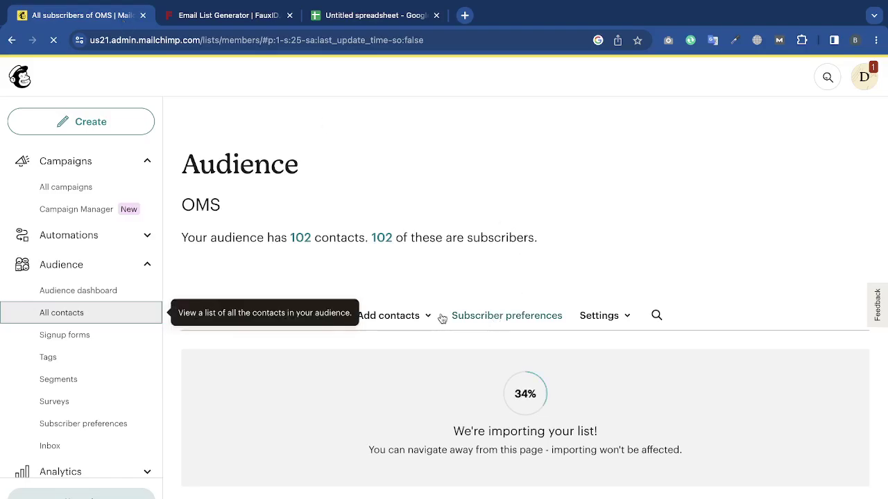
pyautogui.click(386, 317)
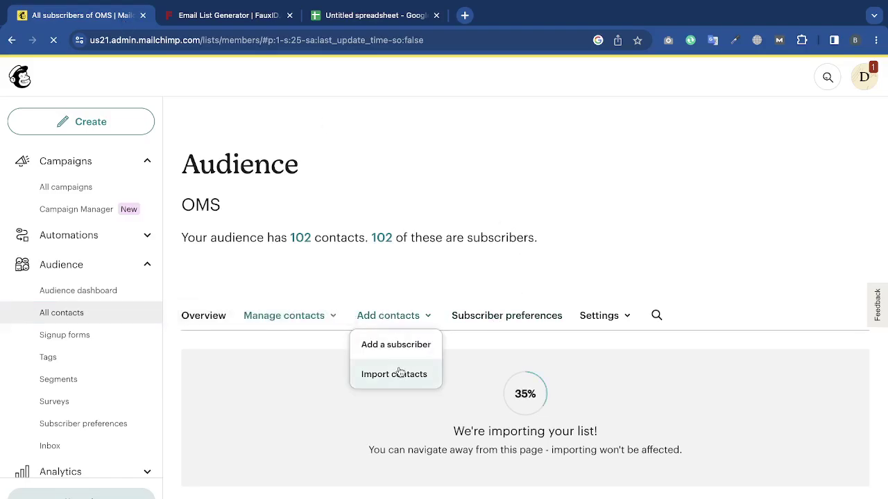
pyautogui.click(400, 374)
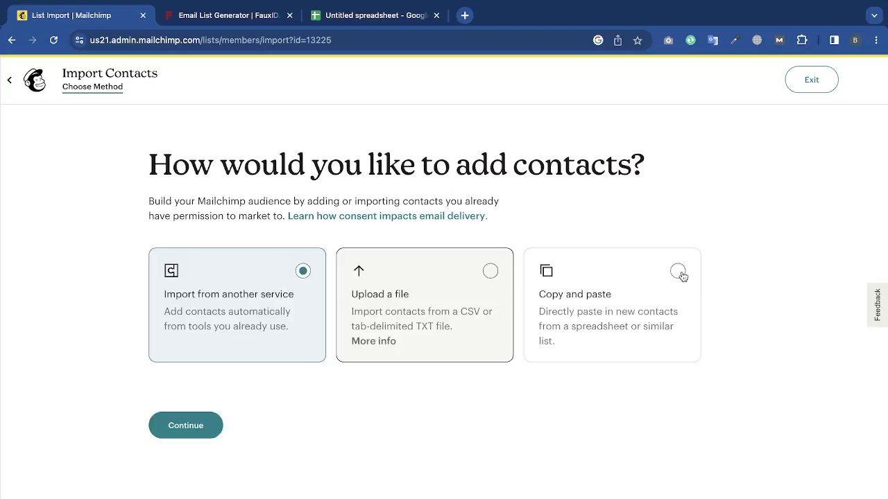
pyautogui.click(679, 273)
pyautogui.click(208, 424)
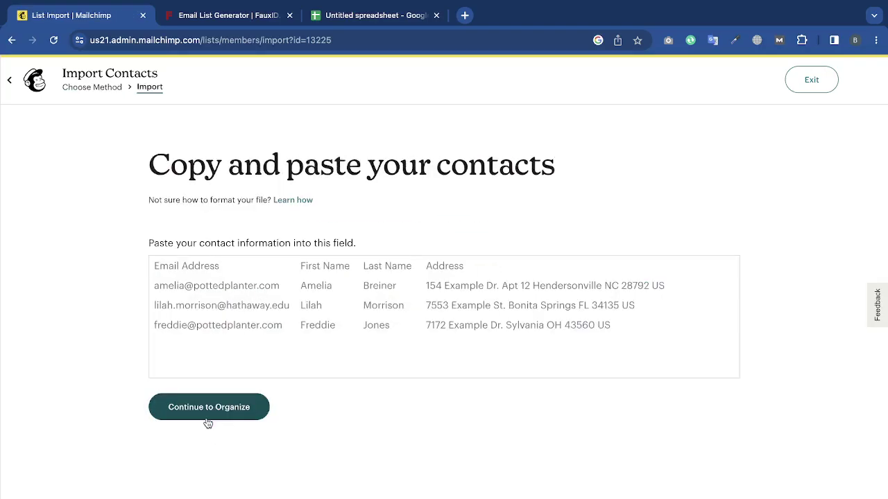
# Paste the 400 addresses, continue to the Organize step, then exit the import.
pyautogui.click(303, 323)
pyautogui.hotkey('ctrl', 'v')
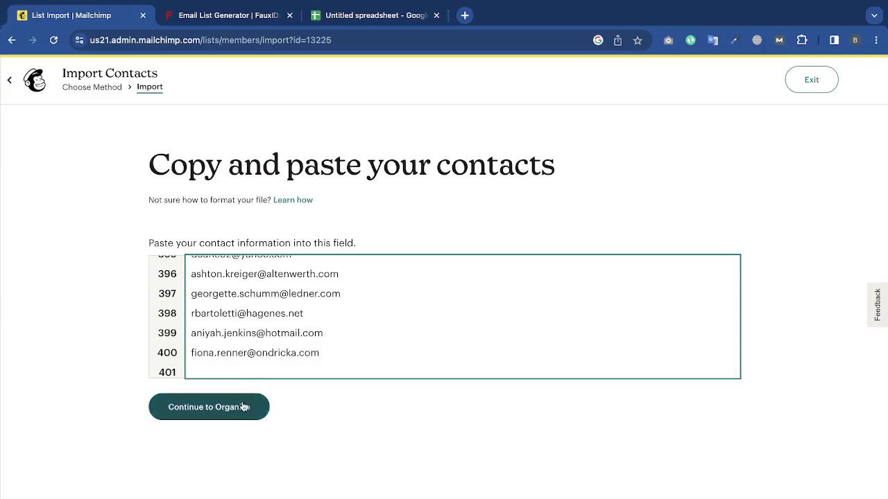
pyautogui.click(242, 407)
pyautogui.scroll(-1, 436, 363)
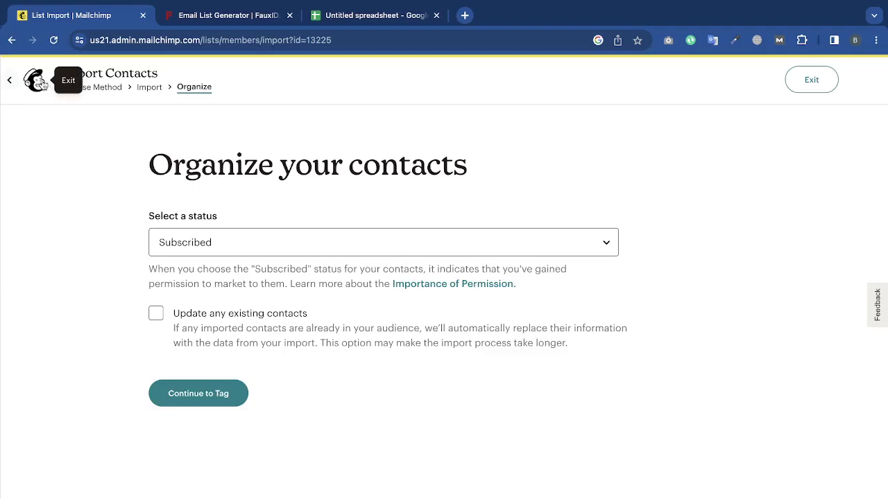
pyautogui.click(39, 83)
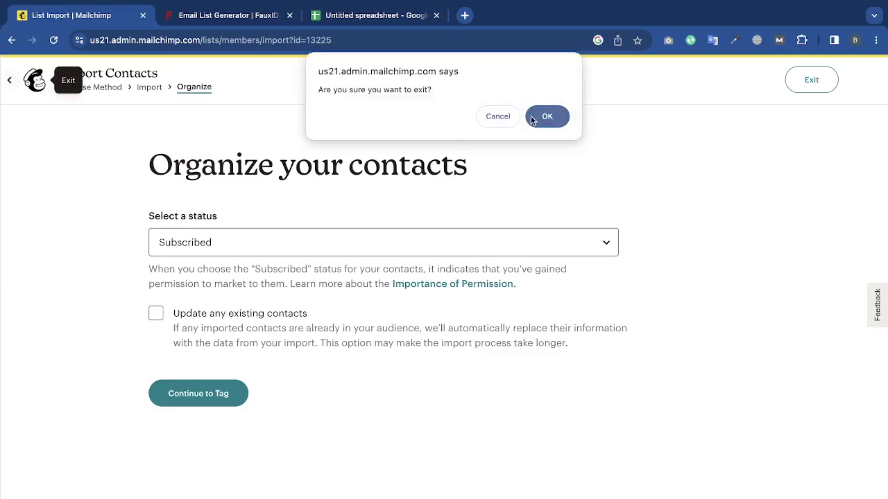
# Confirm abandoning the unfinished import and open a new browser tab.
pyautogui.click(532, 118)
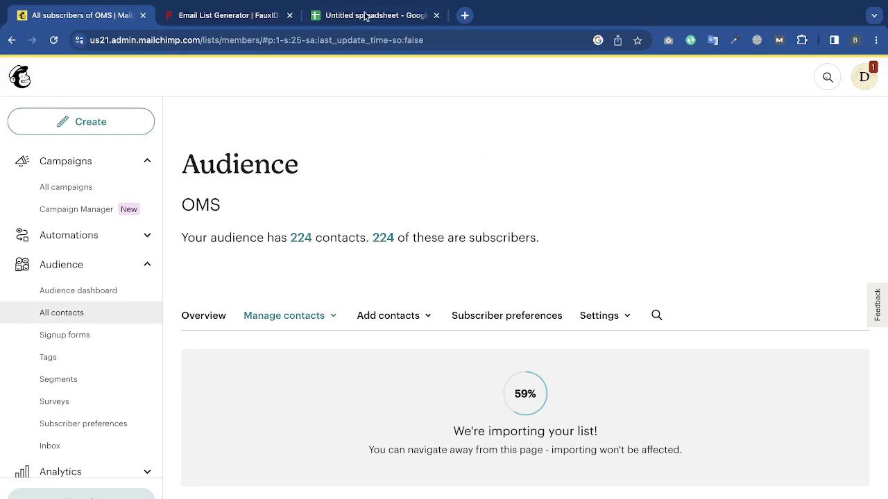
pyautogui.click(464, 15)
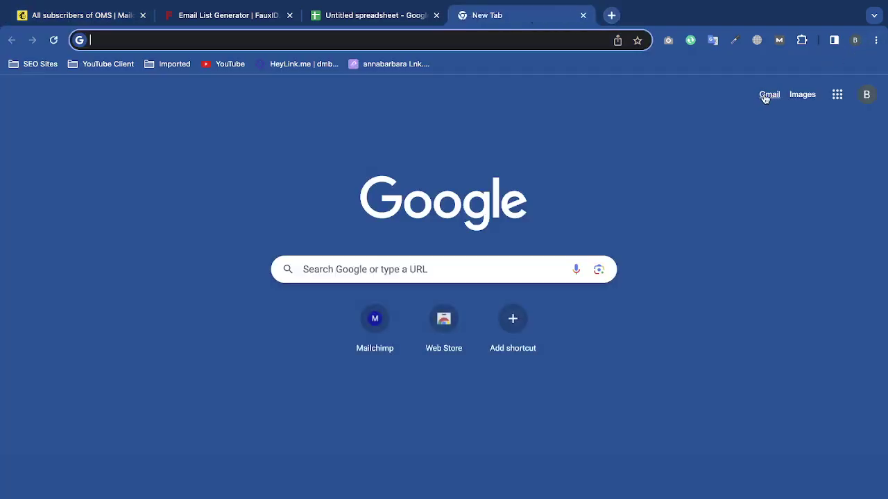
# Check Gmail for the OMS import-complete email and refresh Mailchimp to show 401 contacts.
pyautogui.click(765, 97)
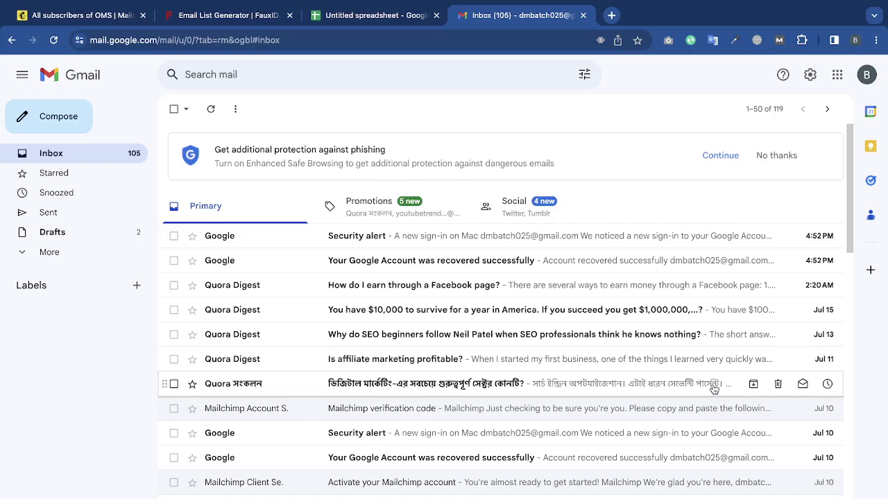
pyautogui.scroll(-5, 714, 388)
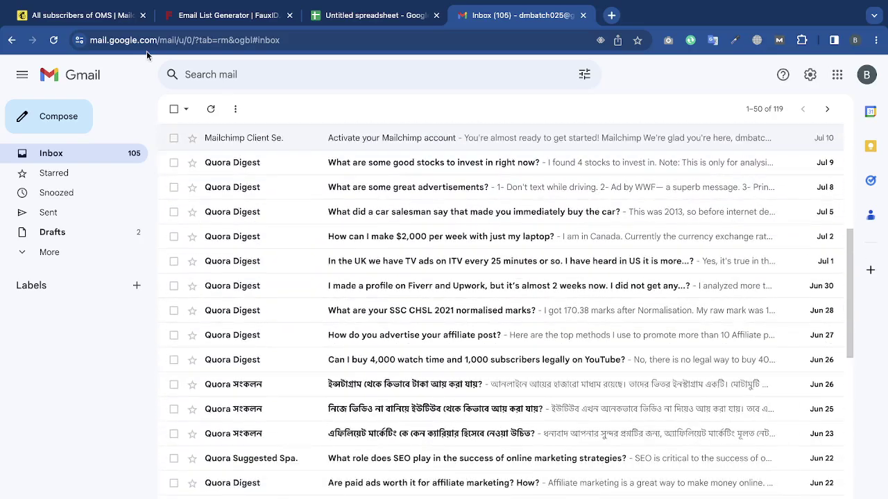
pyautogui.click(95, 16)
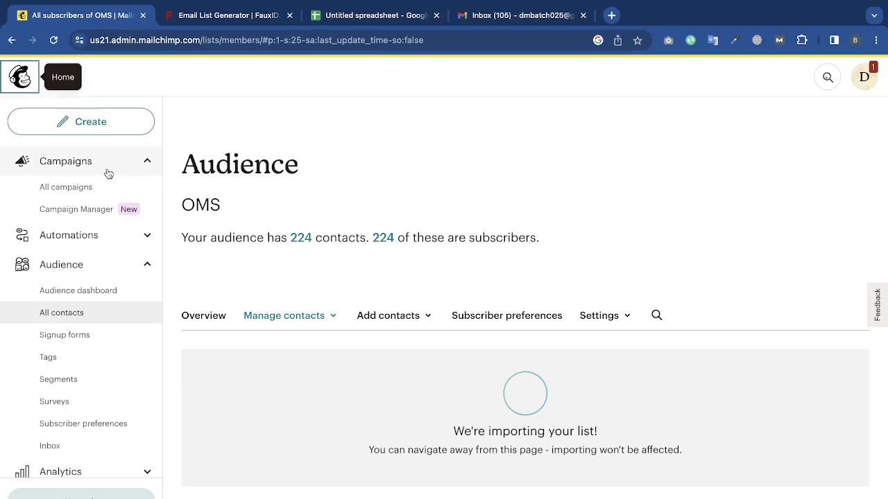
pyautogui.click(53, 39)
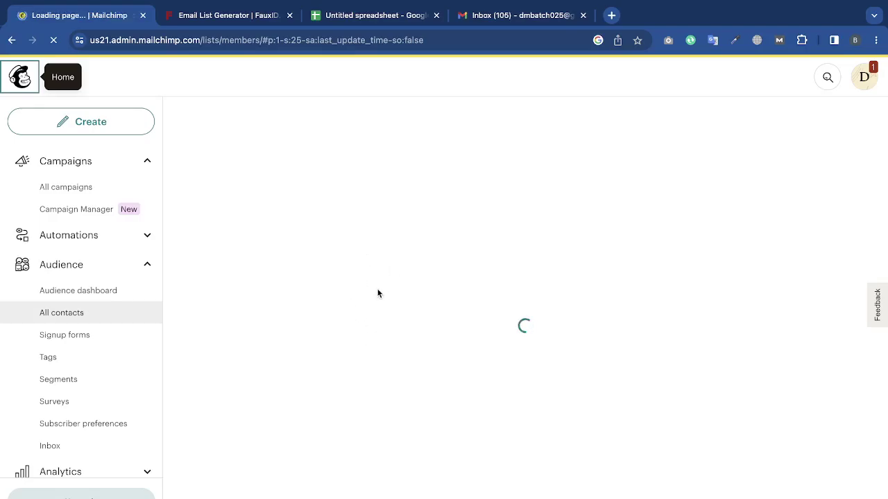
pyautogui.click(523, 28)
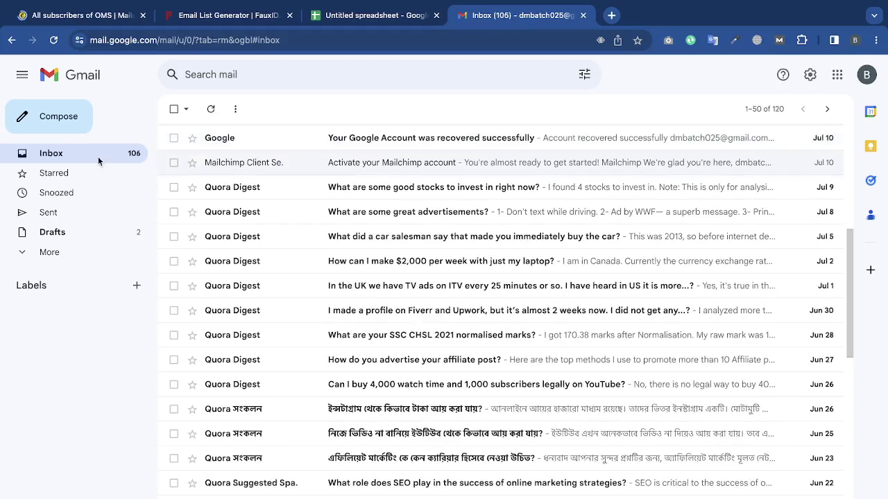
pyautogui.scroll(5, 490, 186)
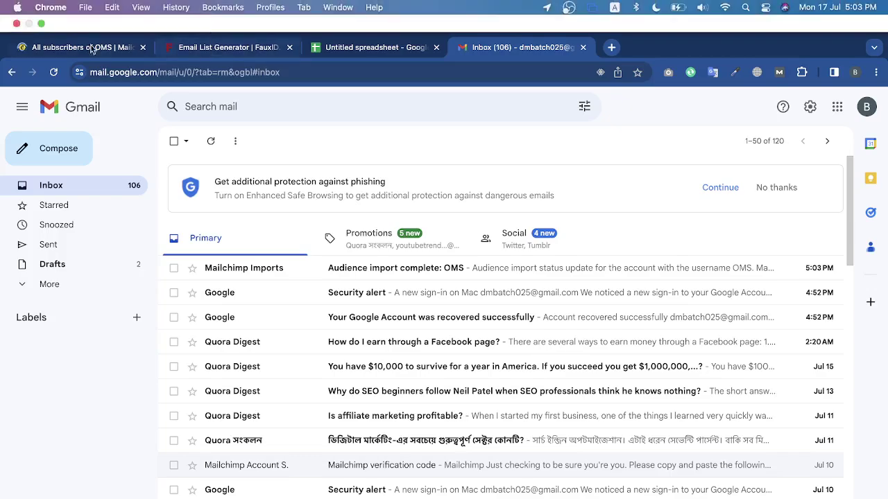
pyautogui.click(69, 46)
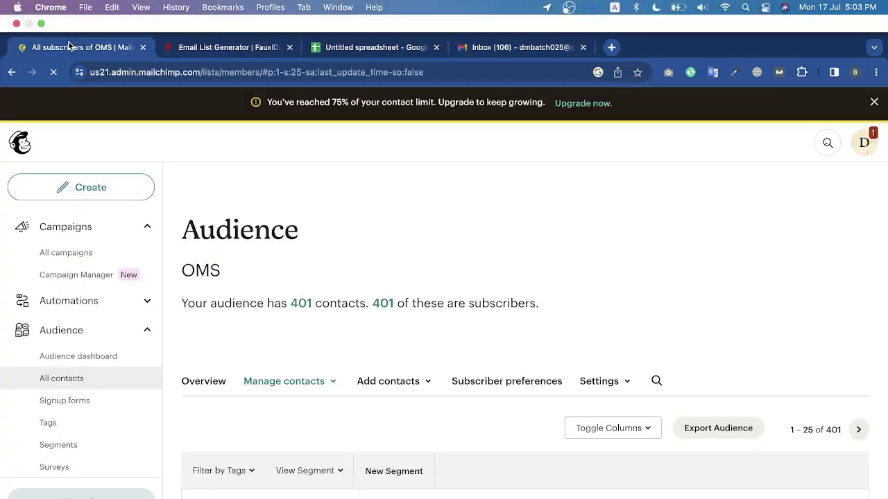
pyautogui.scroll(-3, 703, 279)
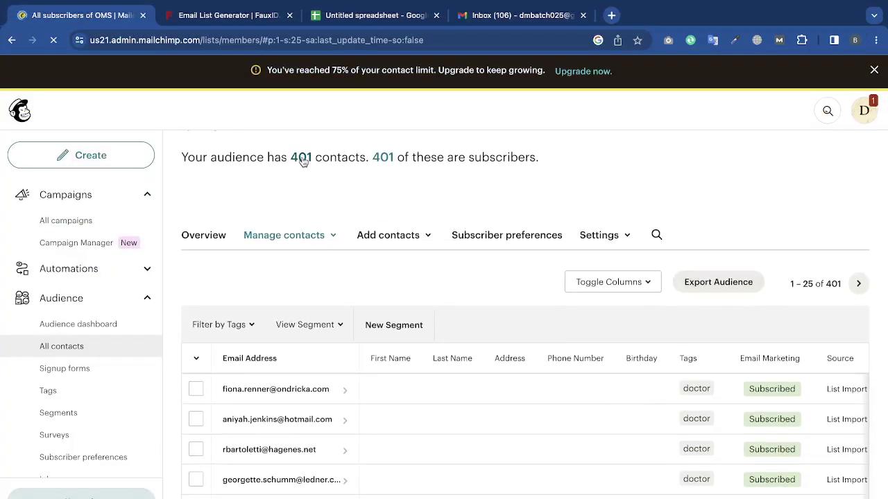
pyautogui.scroll(-5, 451, 169)
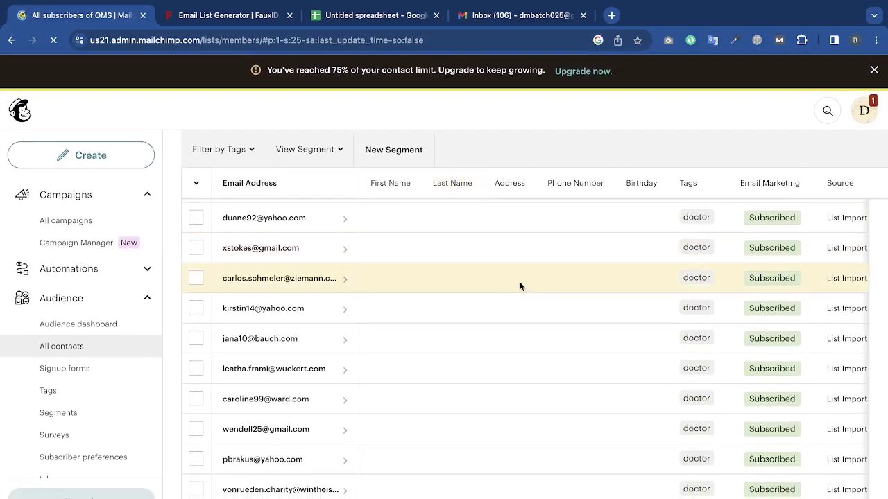
pyautogui.scroll(8, 520, 286)
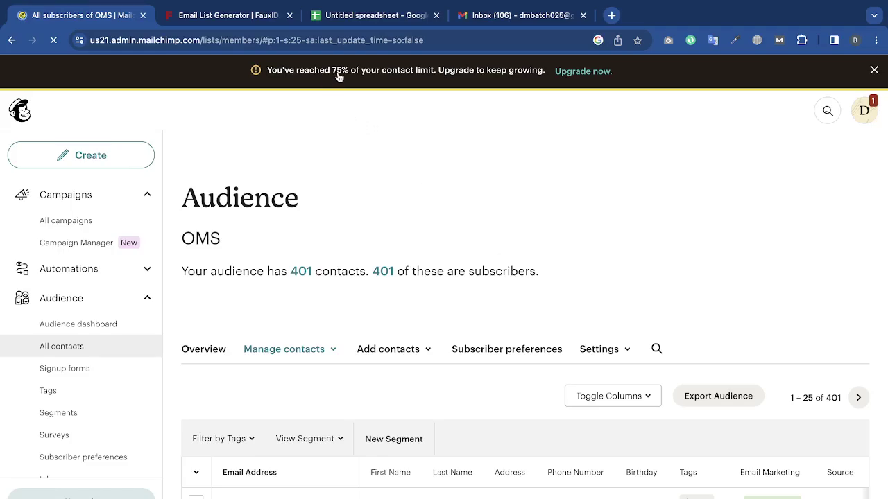
pyautogui.scroll(-4, 394, 275)
pyautogui.scroll(4, 394, 277)
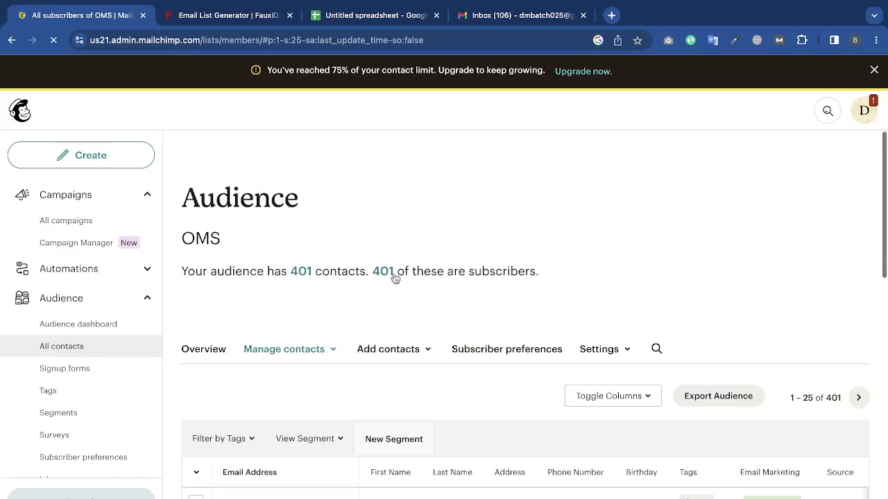
pyautogui.click(93, 193)
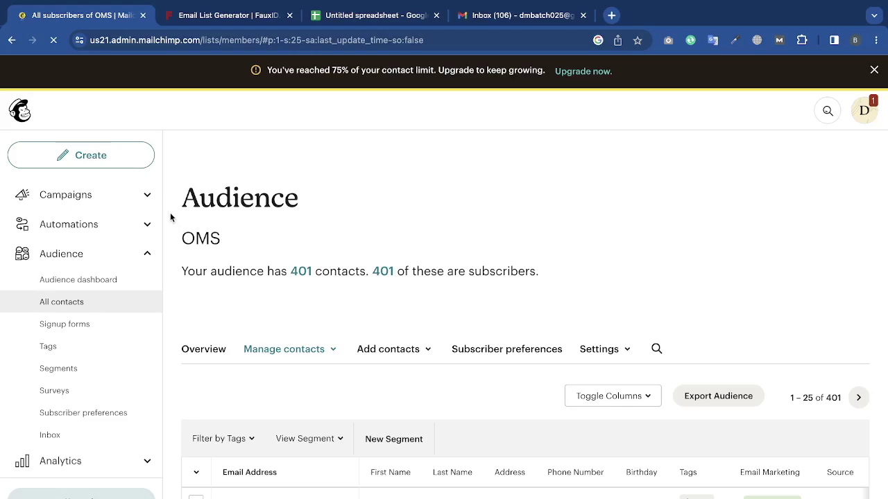
pyautogui.click(143, 197)
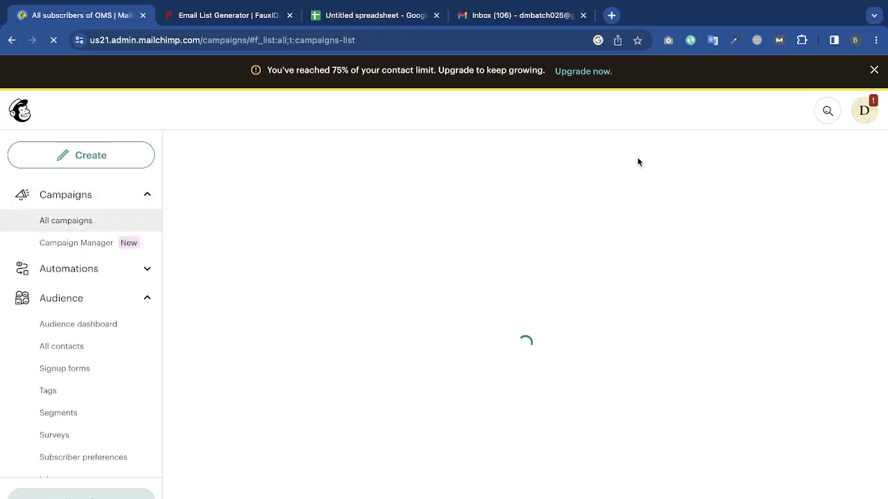
# Dismiss the contact-limit warning and start a new regular email campaign.
pyautogui.click(874, 69)
pyautogui.scroll(-4, 706, 263)
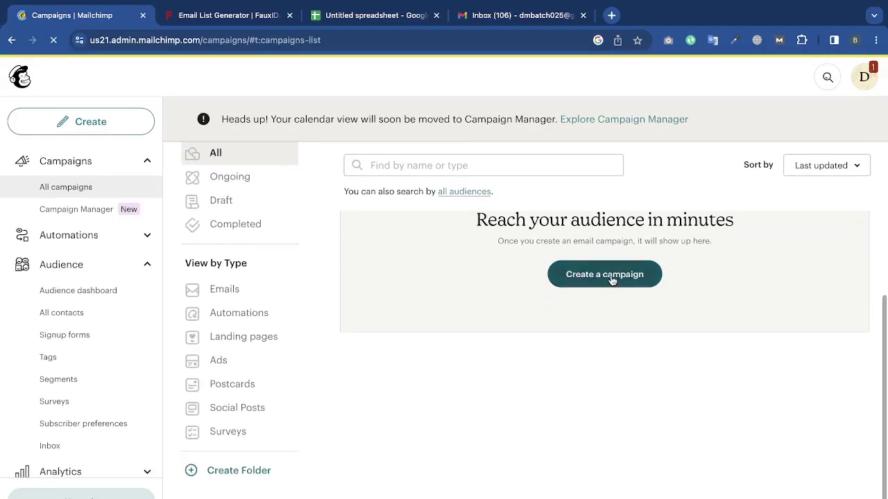
pyautogui.click(613, 279)
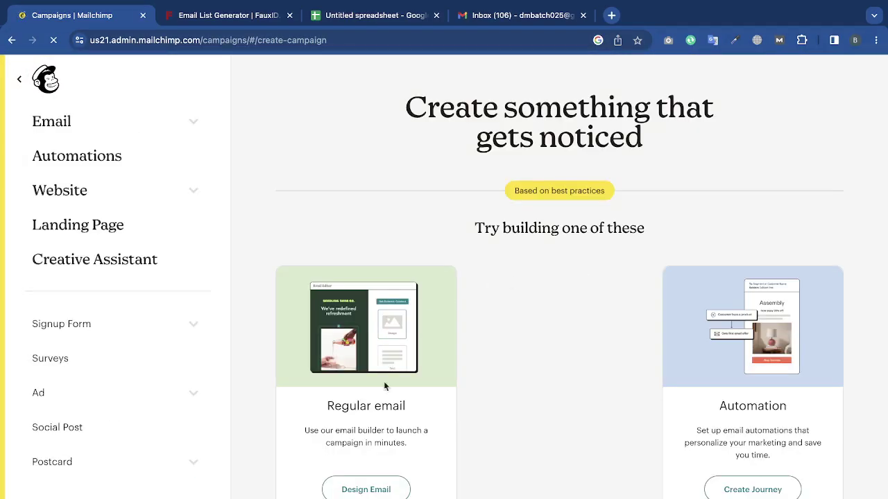
pyautogui.scroll(-3, 384, 389)
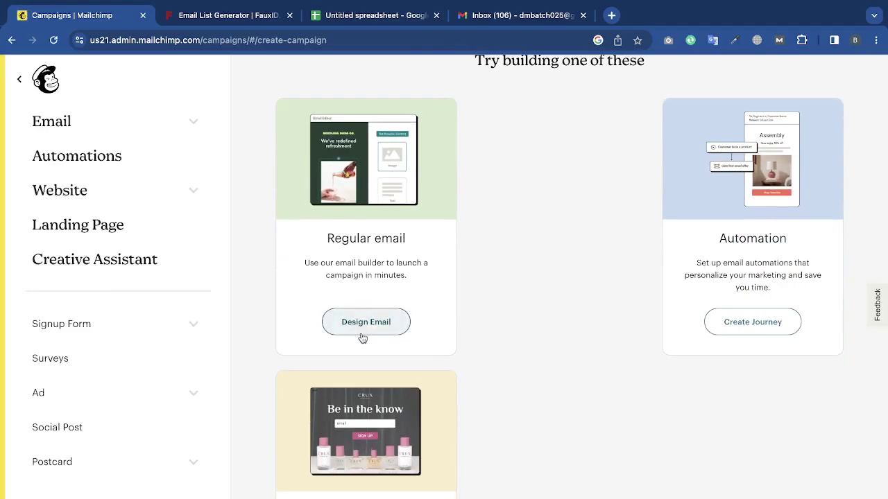
pyautogui.click(362, 323)
# Browse the template gallery and apply the Start from scratch template.
pyautogui.scroll(-2, 595, 388)
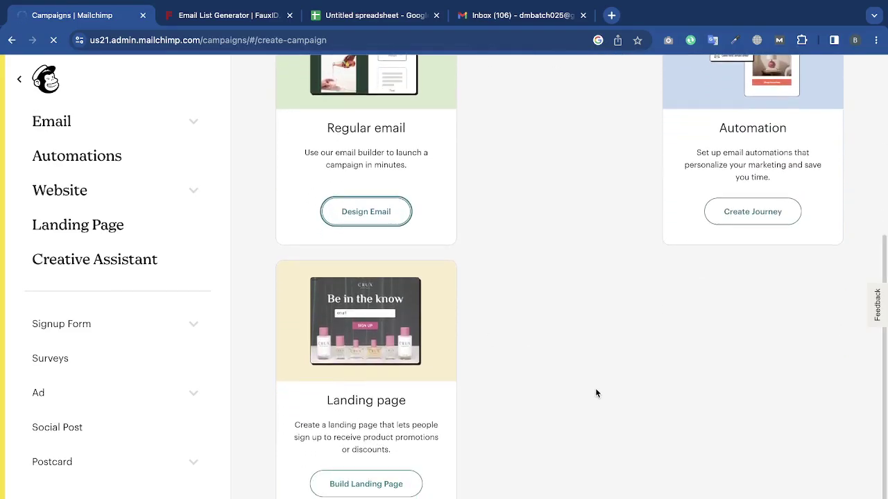
pyautogui.scroll(5, 595, 394)
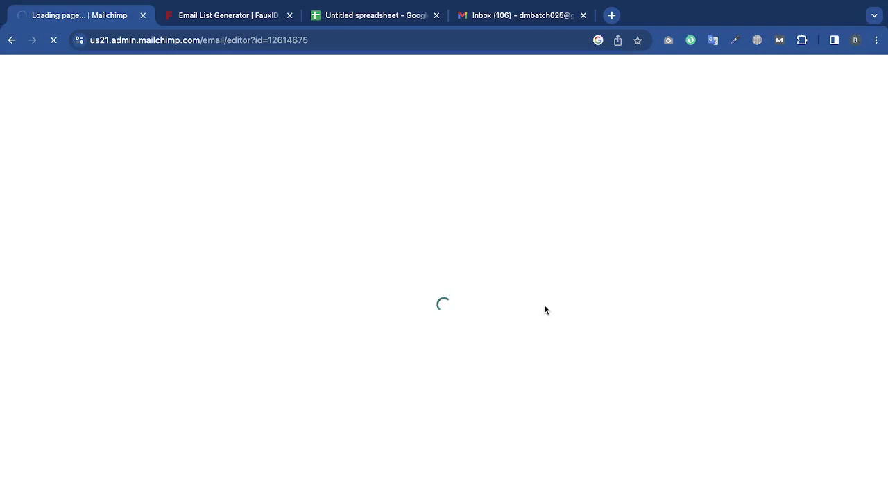
pyautogui.scroll(-1, 729, 274)
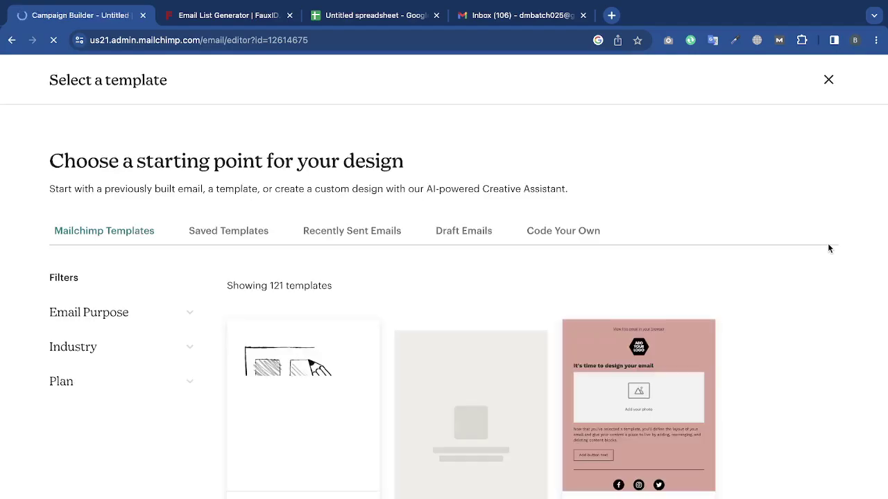
pyautogui.scroll(-3, 827, 248)
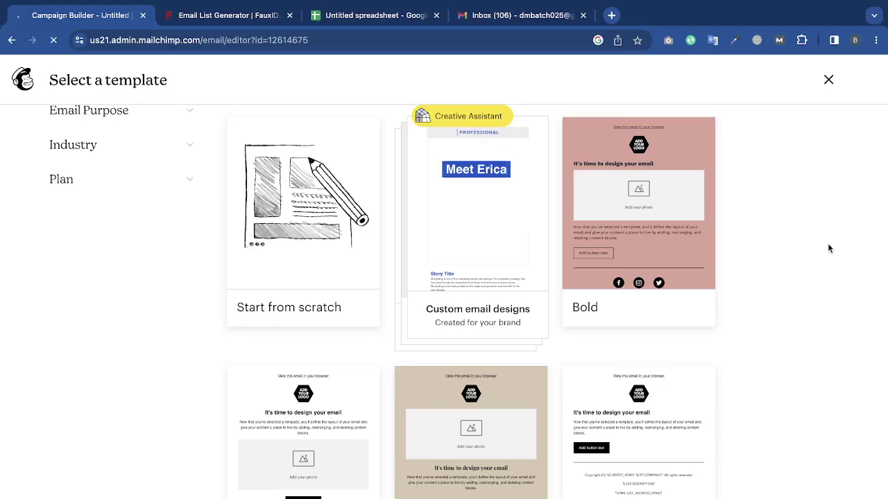
pyautogui.scroll(-10, 744, 450)
pyautogui.scroll(-10, 575, 359)
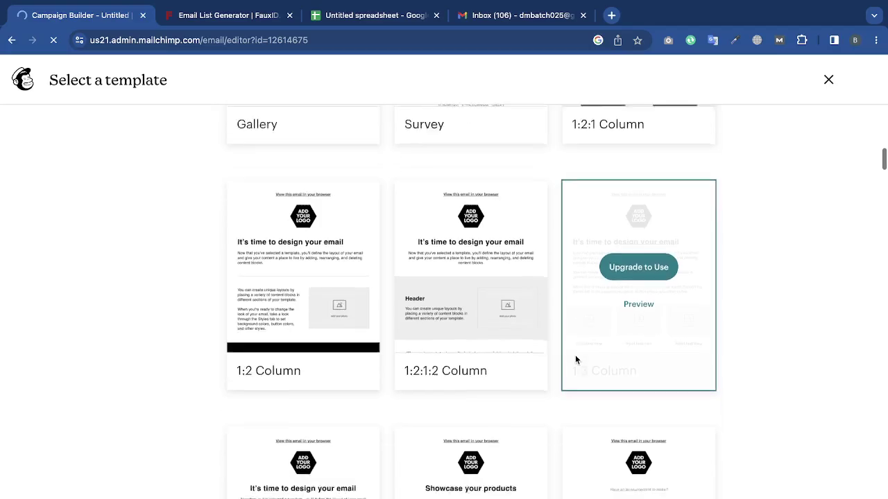
pyautogui.scroll(-10, 421, 479)
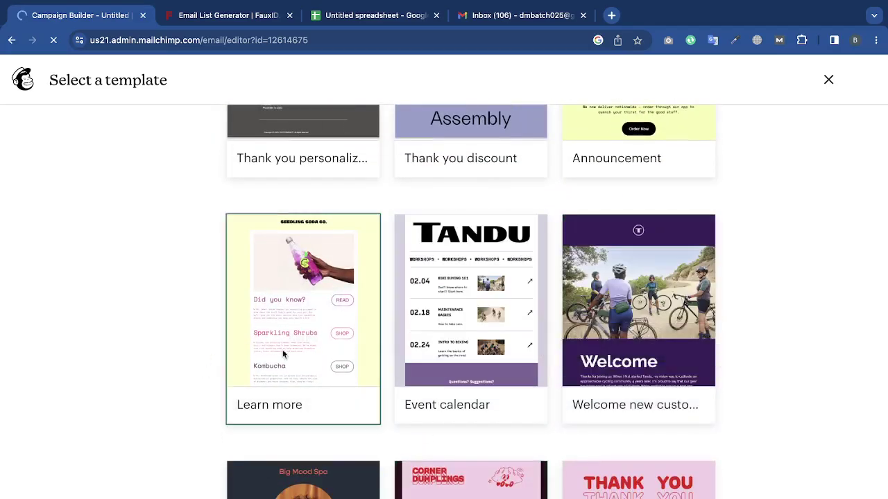
pyautogui.scroll(-3, 486, 312)
pyautogui.scroll(20, 645, 380)
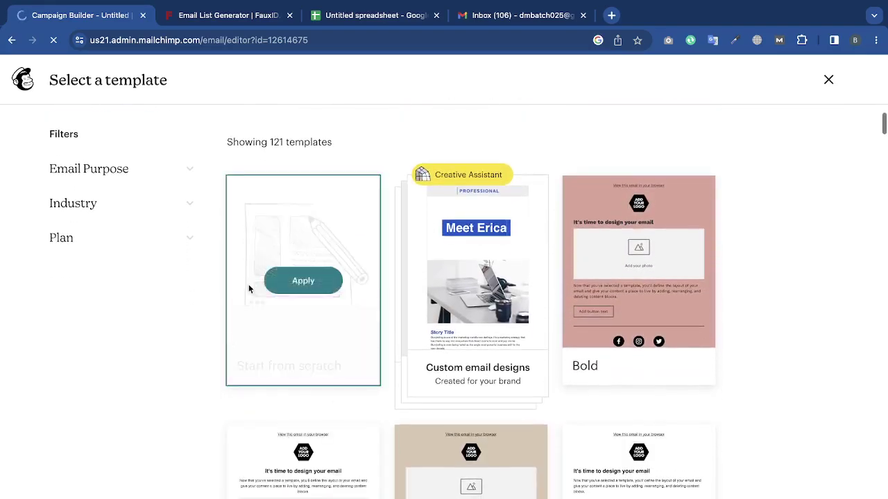
pyautogui.click(299, 283)
pyautogui.scroll(-5, 643, 238)
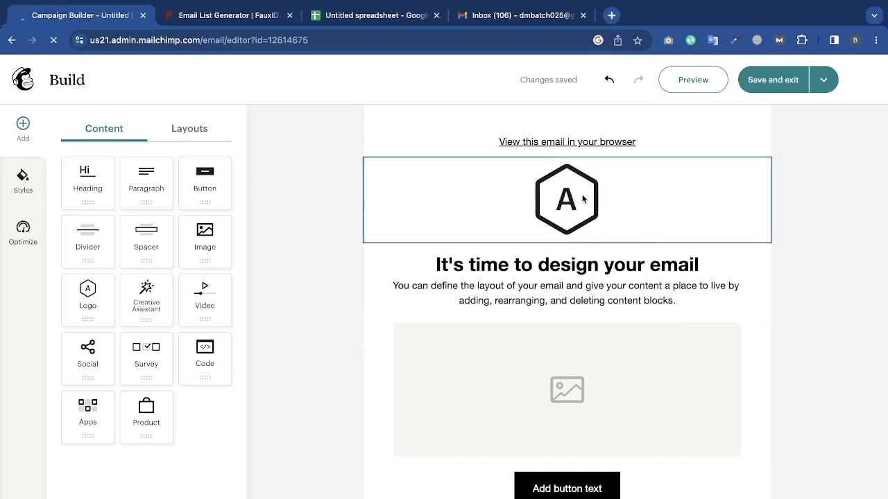
pyautogui.click(630, 212)
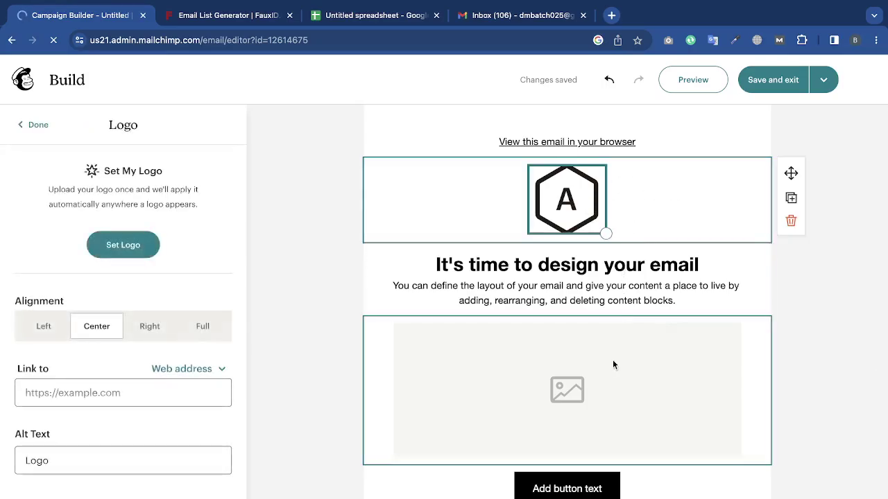
# Inspect the footer text, social icons, footer logo and referral badge blocks.
pyautogui.scroll(-3, 612, 360)
pyautogui.scroll(-1, 613, 364)
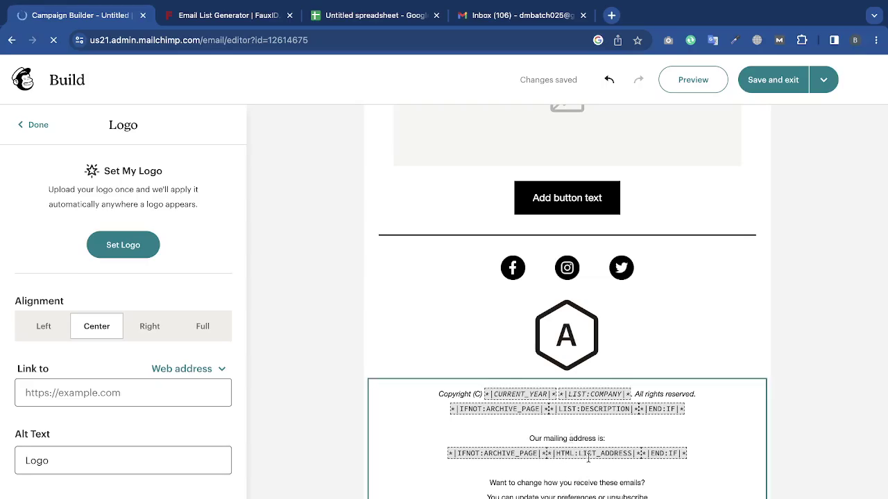
pyautogui.click(588, 458)
pyautogui.click(634, 316)
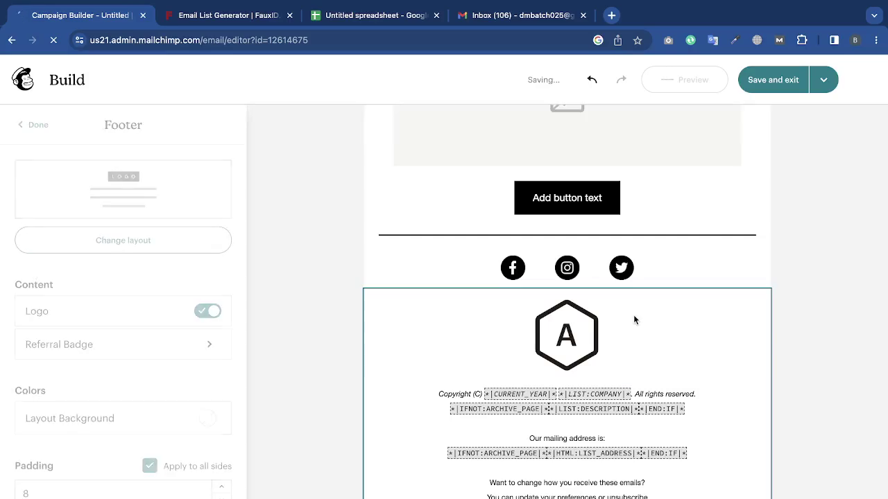
pyautogui.click(688, 257)
pyautogui.click(590, 333)
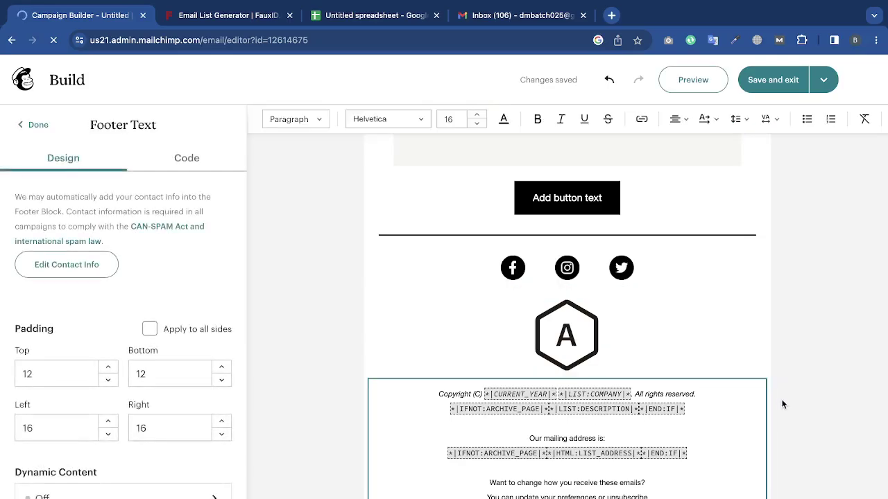
pyautogui.click(738, 417)
pyautogui.click(722, 498)
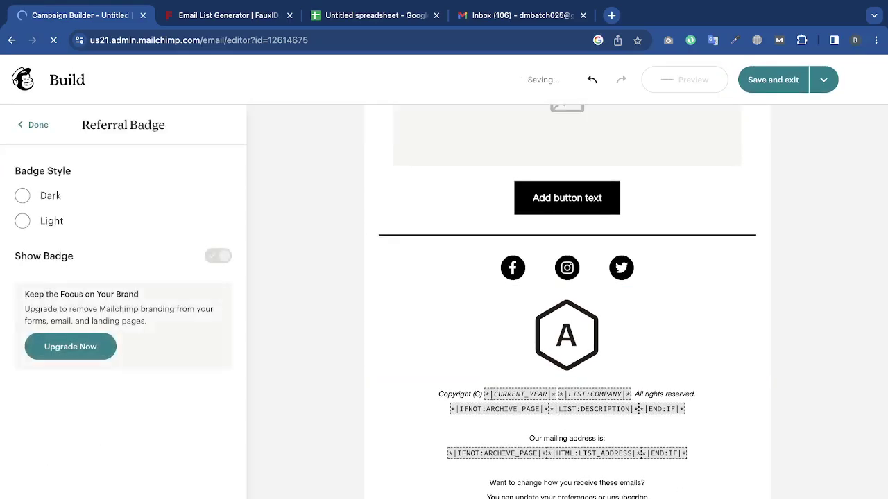
# Delete the empty image placeholder block below the intro text.
pyautogui.scroll(3, 726, 339)
pyautogui.click(701, 220)
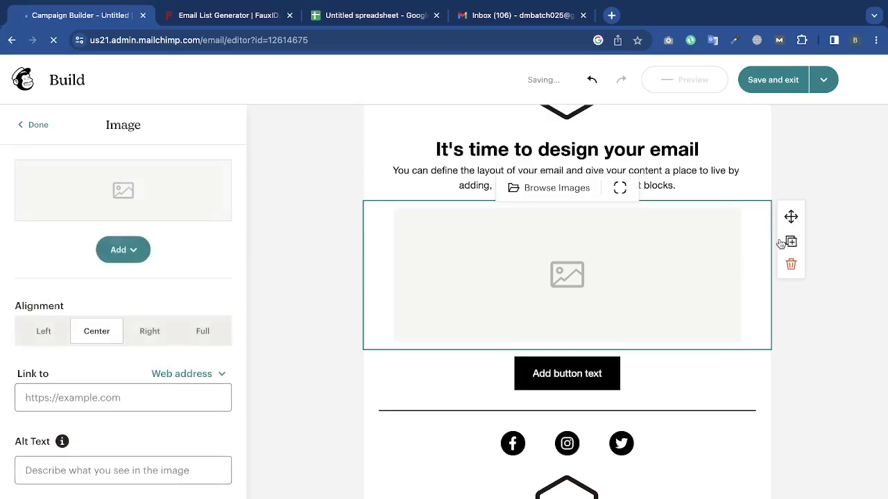
pyautogui.click(791, 268)
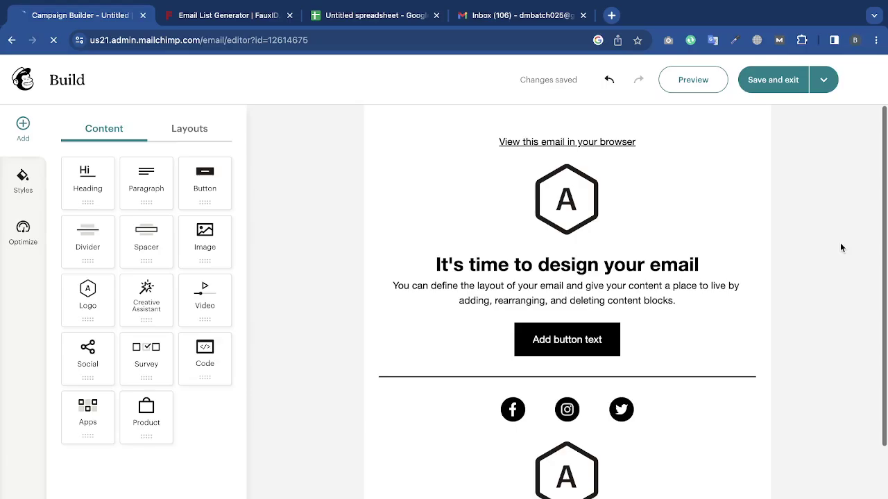
# Delete the 'View this email in your browser' line, the header logo and the heading text blocks.
pyautogui.scroll(-2, 758, 269)
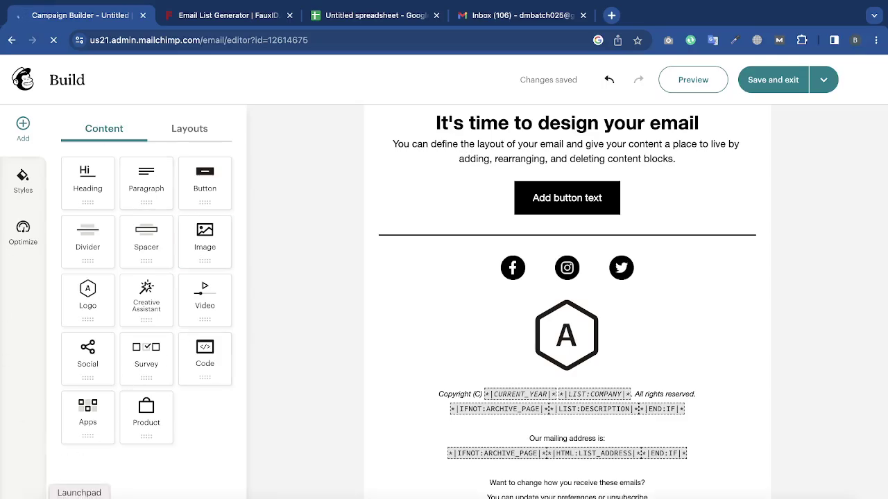
pyautogui.scroll(2, 270, 410)
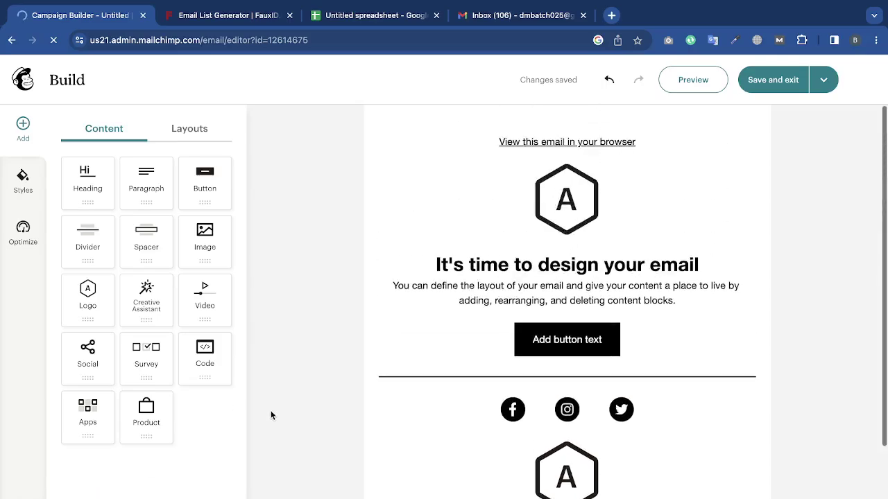
pyautogui.click(750, 135)
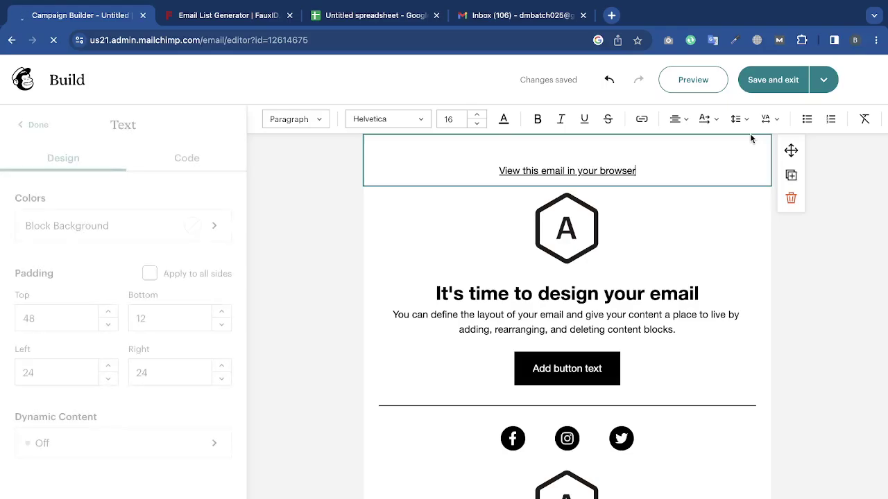
pyautogui.click(794, 201)
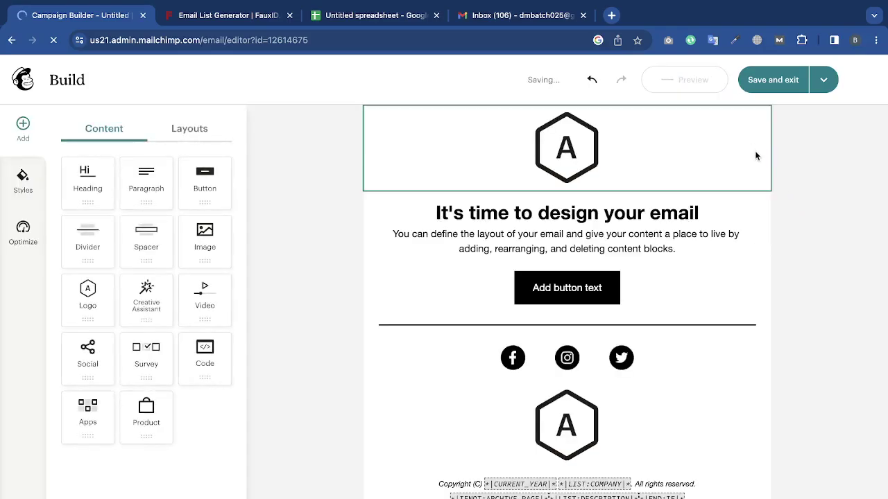
pyautogui.click(756, 152)
pyautogui.click(789, 173)
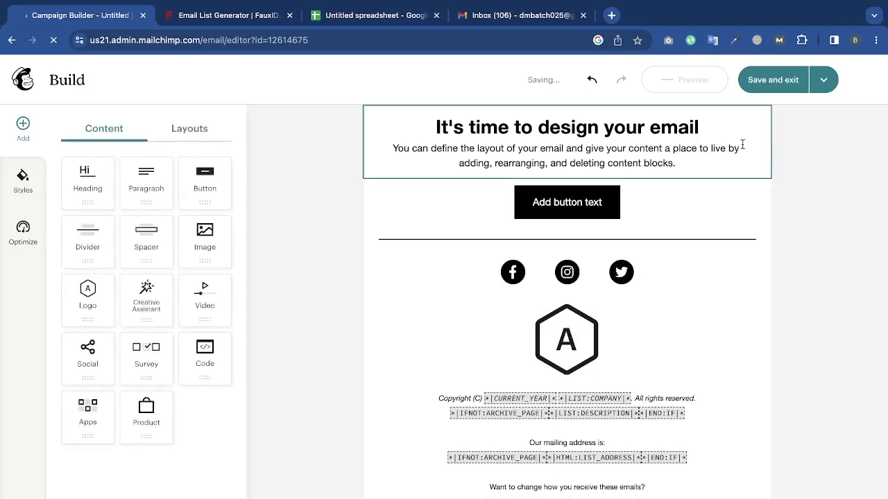
pyautogui.click(767, 160)
pyautogui.click(790, 200)
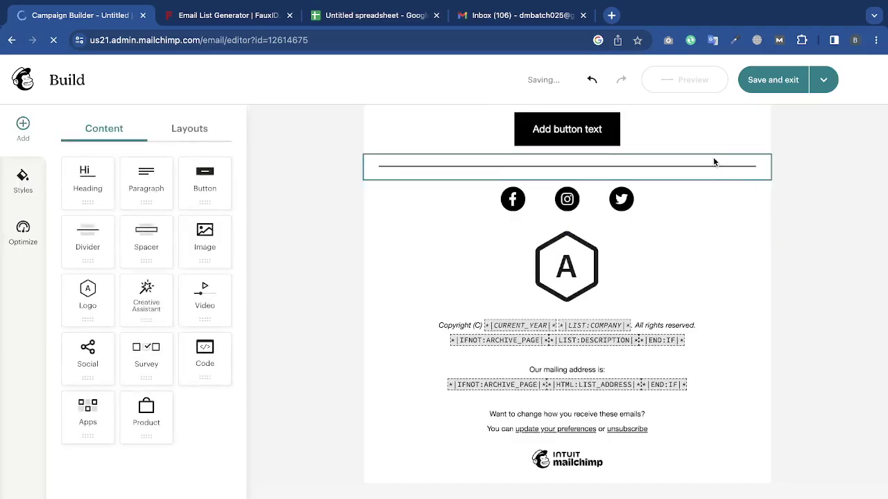
# Delete the divider, button, social icons and footer logo blocks.
pyautogui.click(749, 167)
pyautogui.click(790, 218)
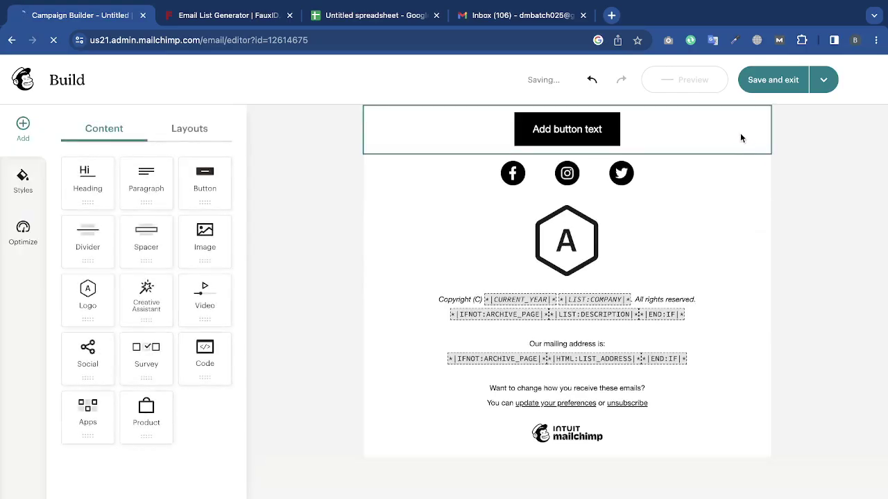
pyautogui.click(739, 133)
pyautogui.click(792, 200)
pyautogui.click(721, 131)
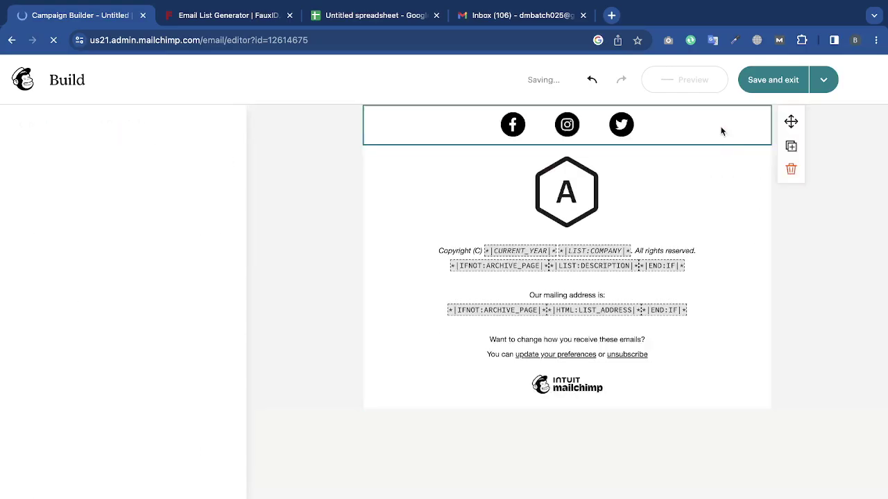
pyautogui.click(792, 174)
pyautogui.click(697, 131)
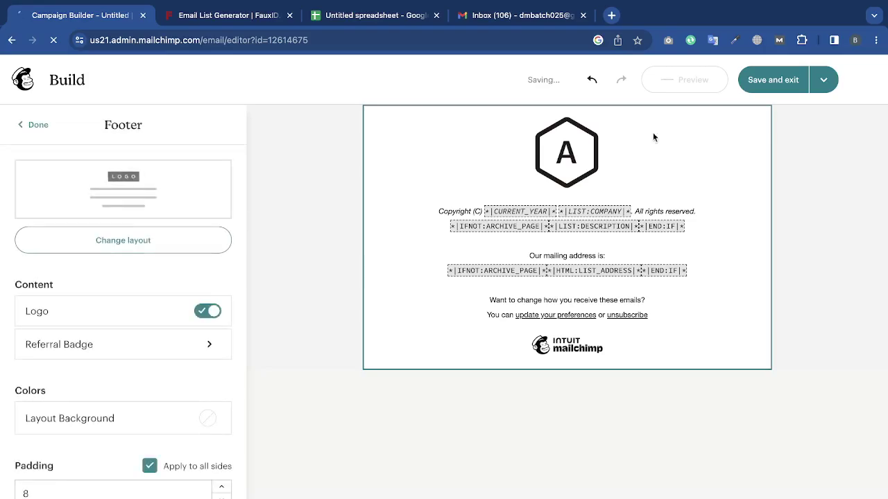
pyautogui.click(600, 151)
pyautogui.click(786, 127)
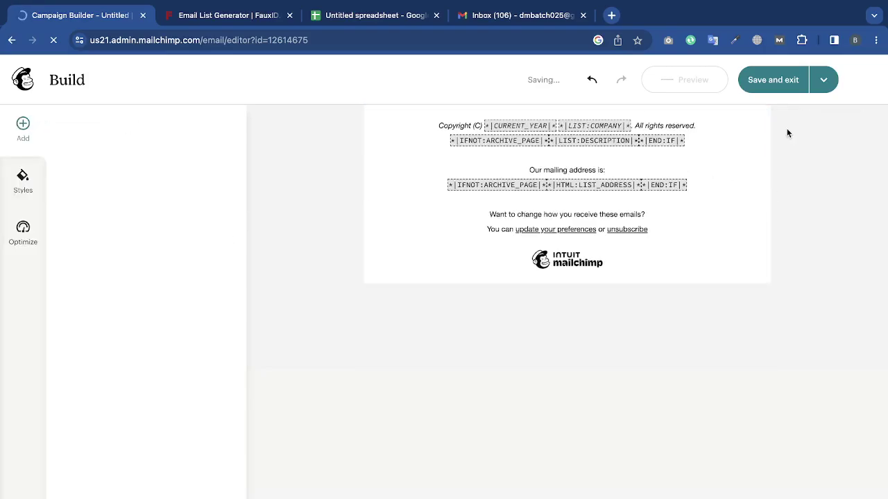
pyautogui.click(670, 204)
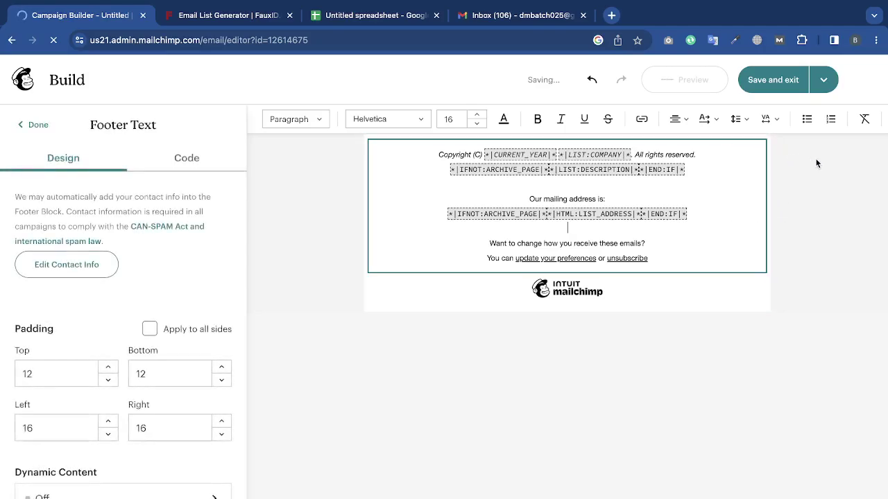
# Test selections in the footer text and add a space before 'All rights reserved'.
pyautogui.moveTo(699, 218); pyautogui.dragTo(437, 218)
pyautogui.click(864, 366)
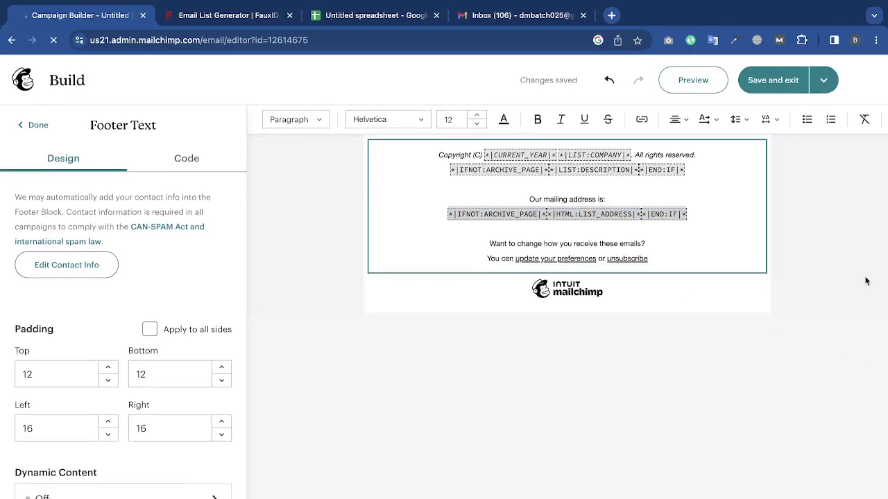
pyautogui.click(635, 160)
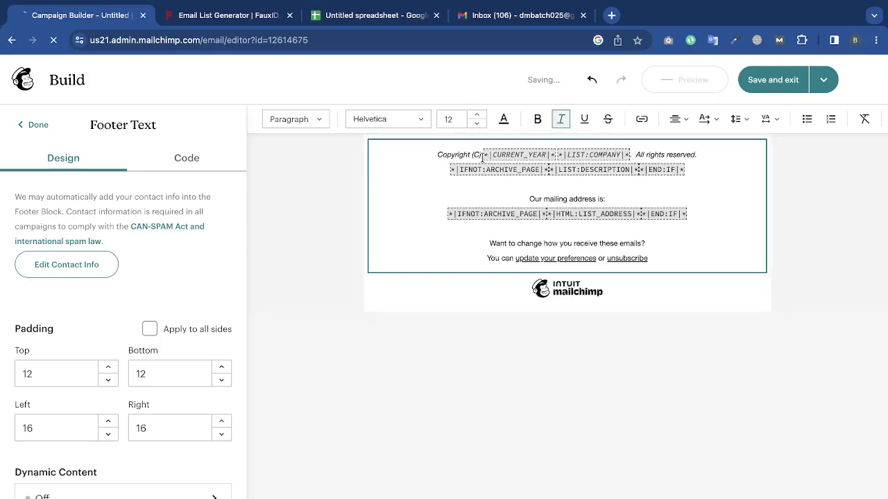
pyautogui.tripleClick(529, 251)
pyautogui.click(531, 243)
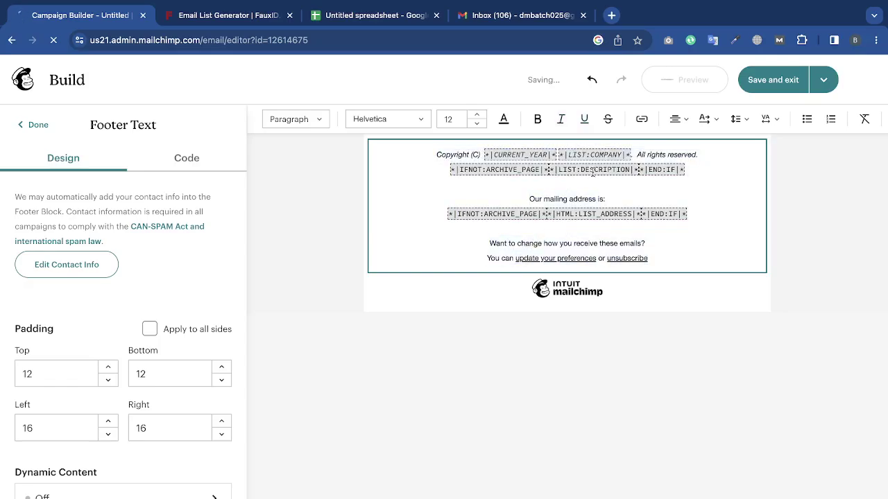
pyautogui.moveTo(658, 261); pyautogui.dragTo(489, 243)
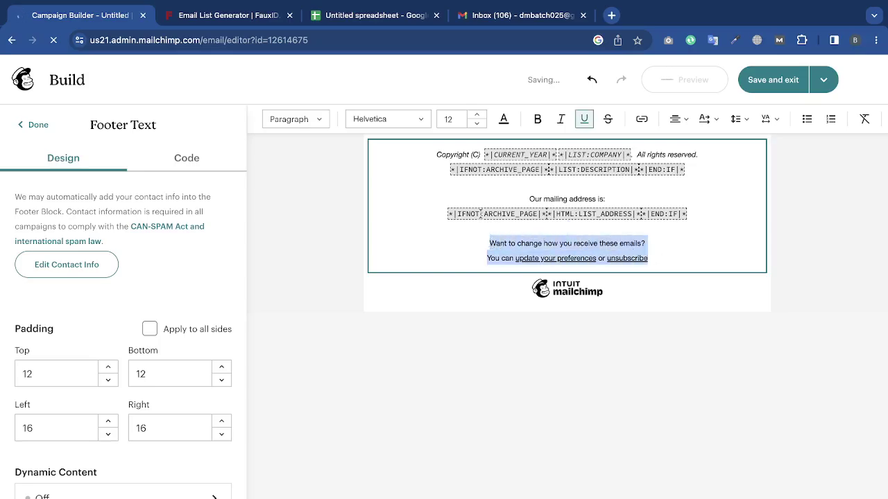
pyautogui.click(671, 243)
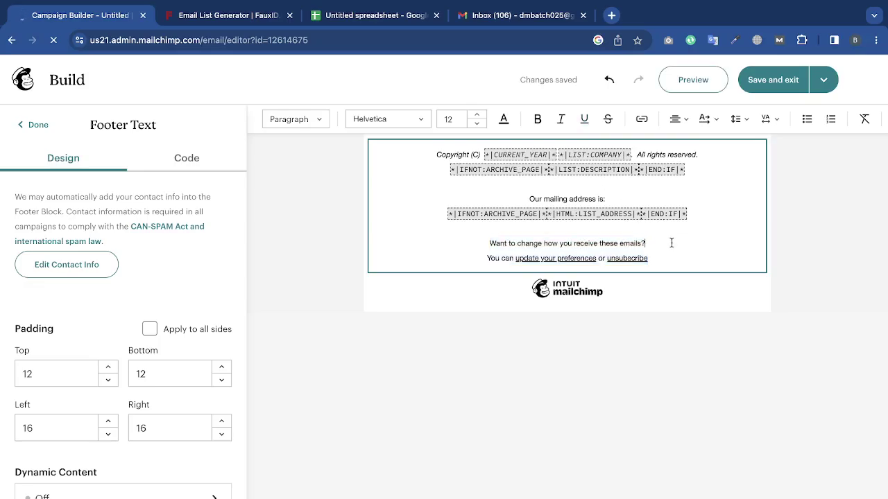
pyautogui.click(826, 249)
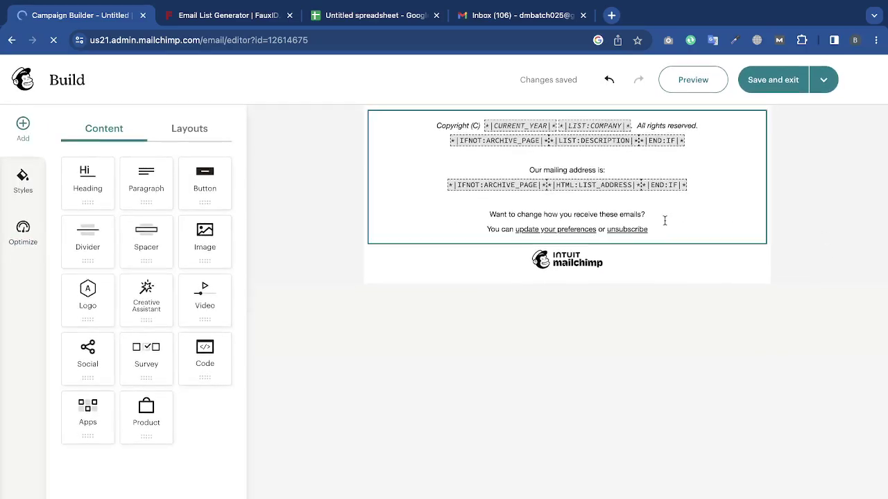
pyautogui.click(663, 219)
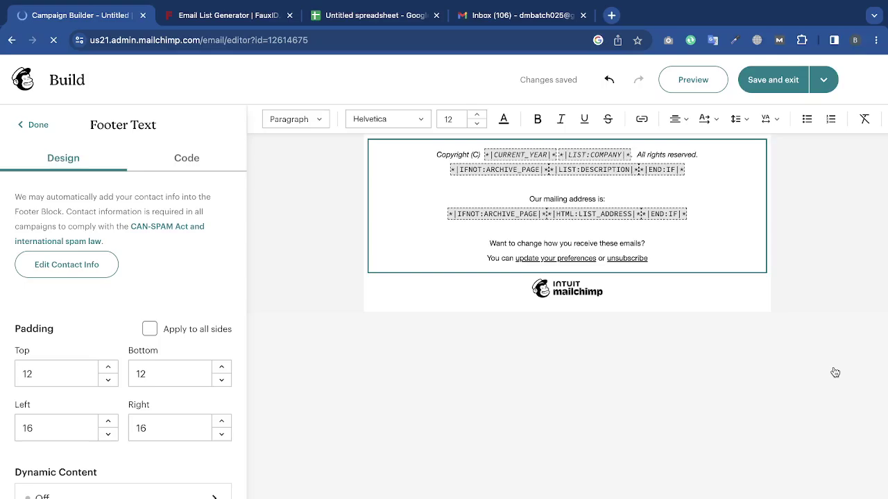
pyautogui.click(862, 303)
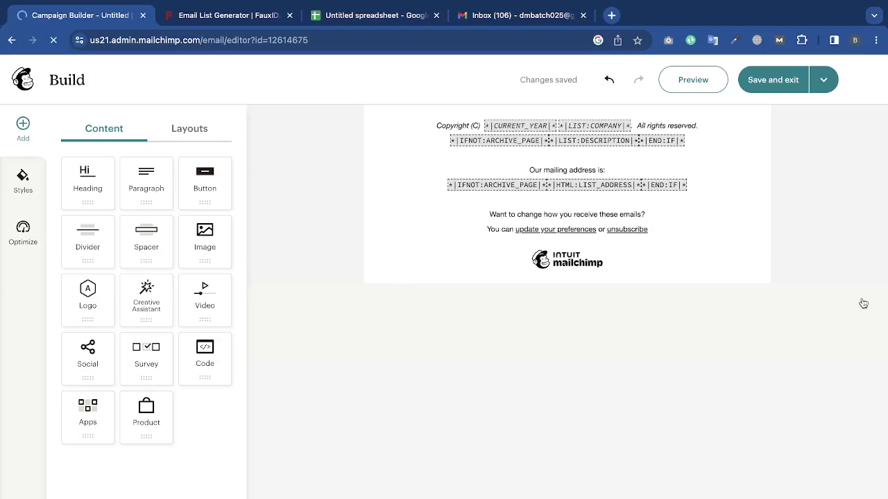
pyautogui.click(611, 15)
# Search 'daraz bd', go to Daraz and open the SMUG Premium T-shirt page (271 taka).
pyautogui.write('da')
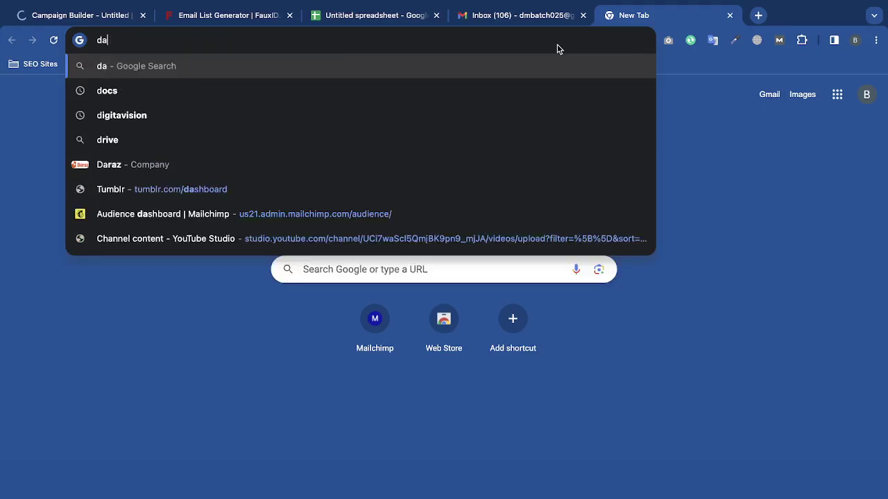
pyautogui.write('raz')
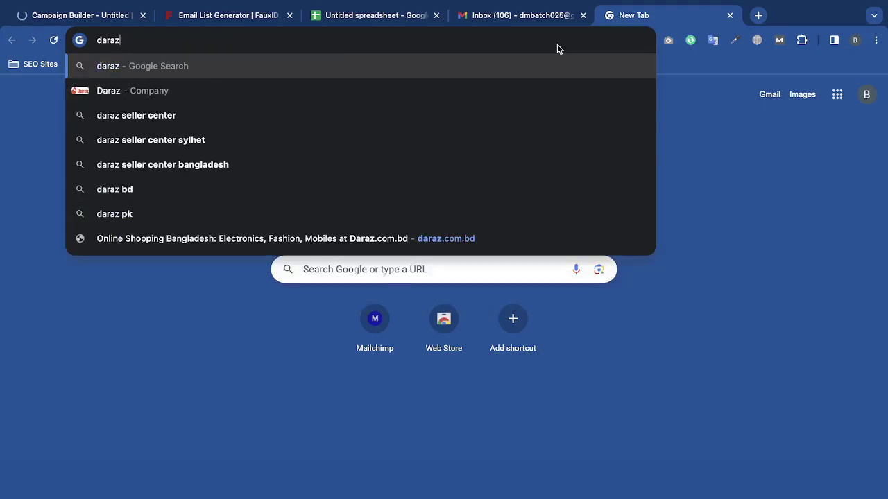
pyautogui.write(' bd')
pyautogui.press('Return')
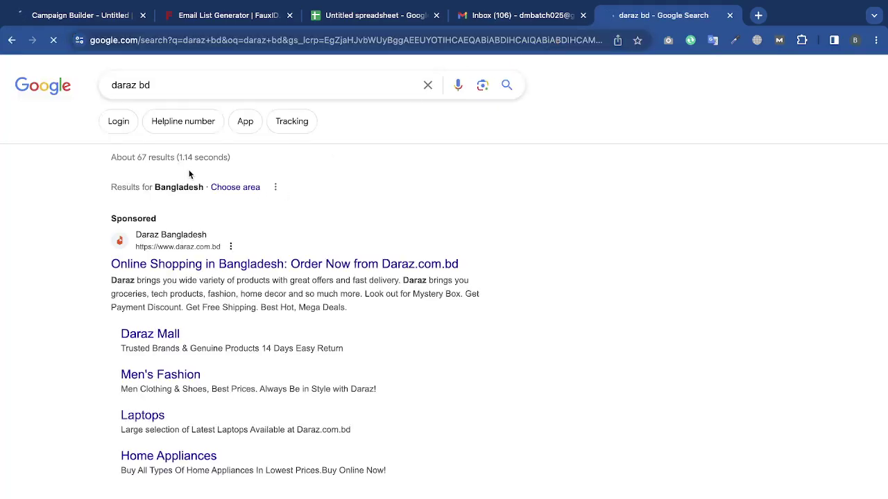
pyautogui.click(184, 256)
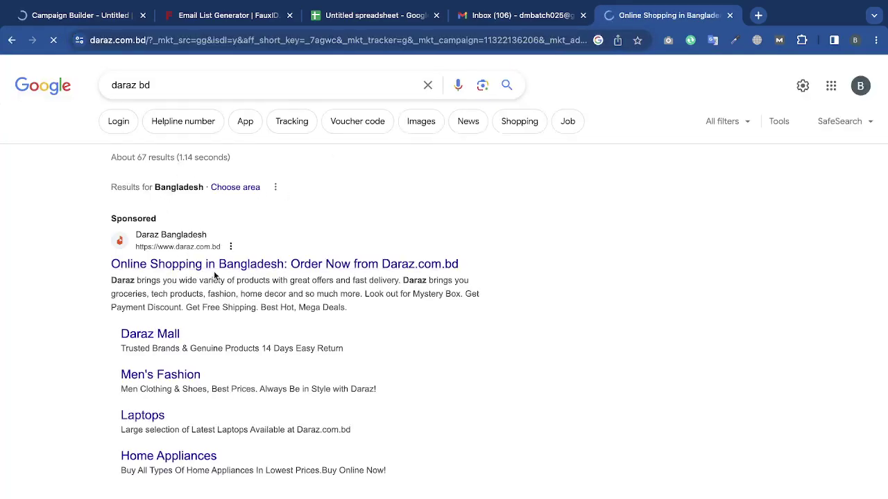
pyautogui.scroll(-5, 214, 276)
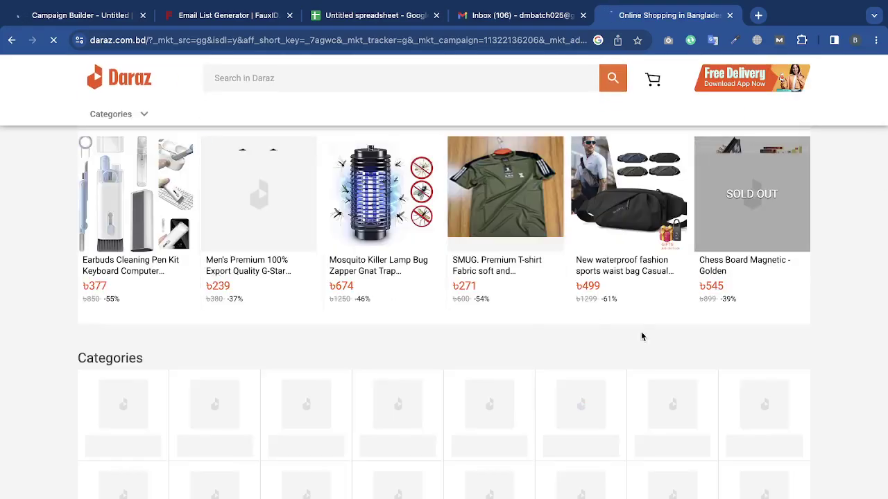
pyautogui.scroll(1, 879, 330)
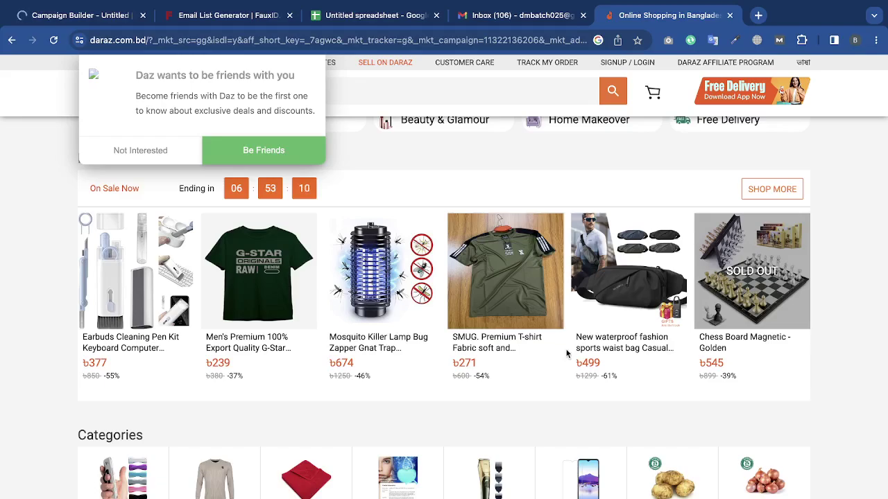
pyautogui.click(499, 270)
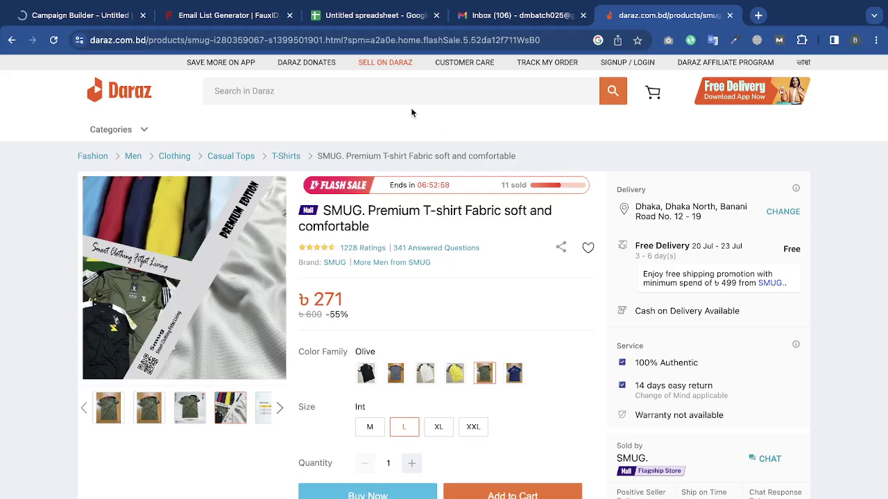
pyautogui.click(82, 17)
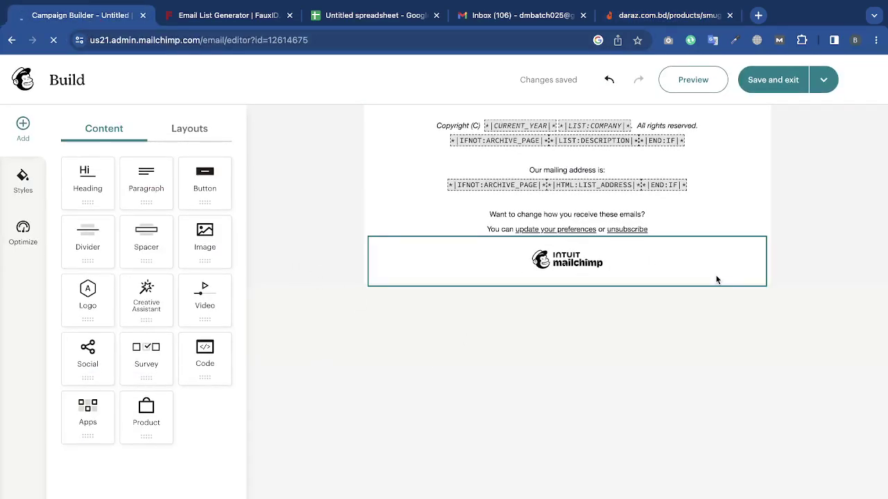
# Browse Gmail's Promotions, opening the Mailchimp summary, Quora and Picture Monsoon emails.
pyautogui.click(523, 15)
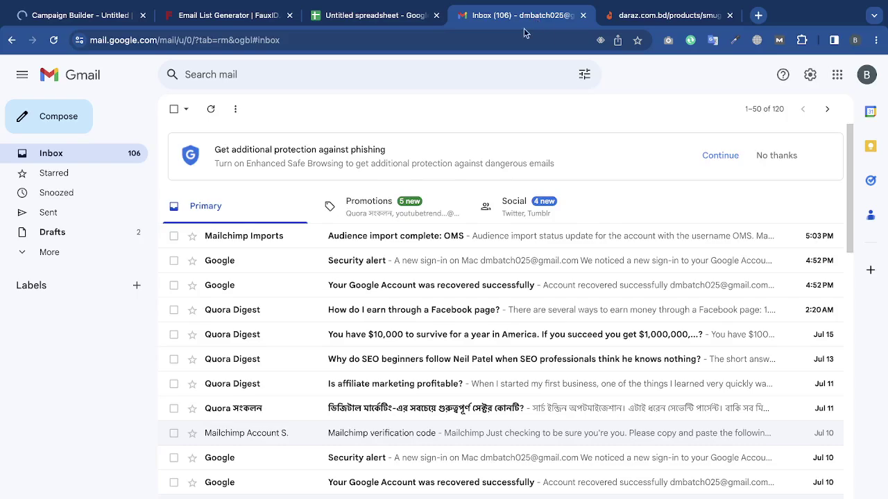
pyautogui.click(391, 217)
pyautogui.scroll(-2, 388, 378)
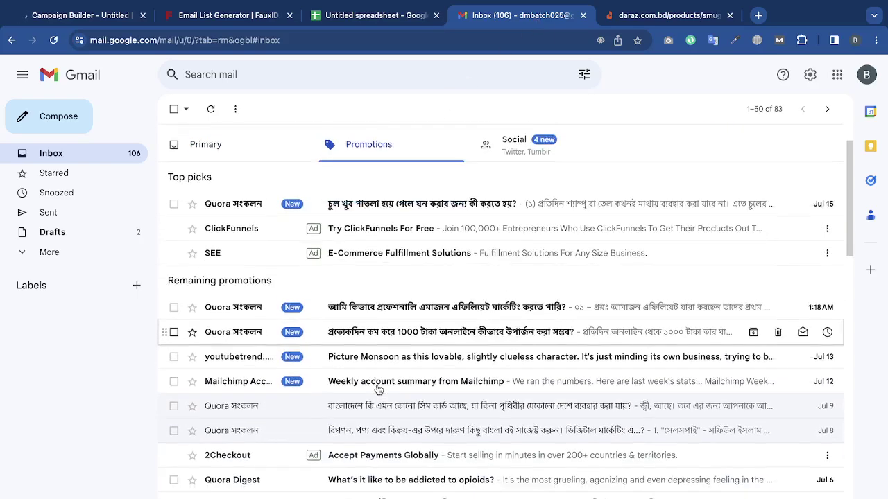
pyautogui.click(416, 363)
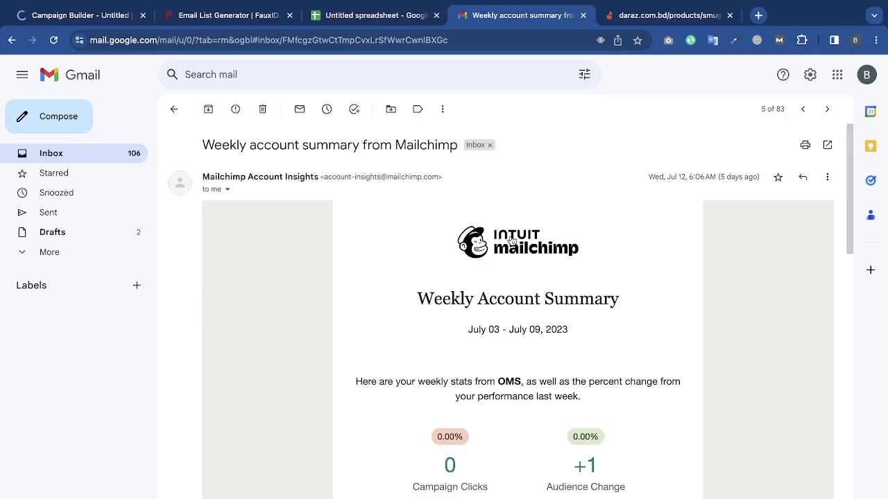
pyautogui.hotkey('alt', 'Left')
pyautogui.click(405, 312)
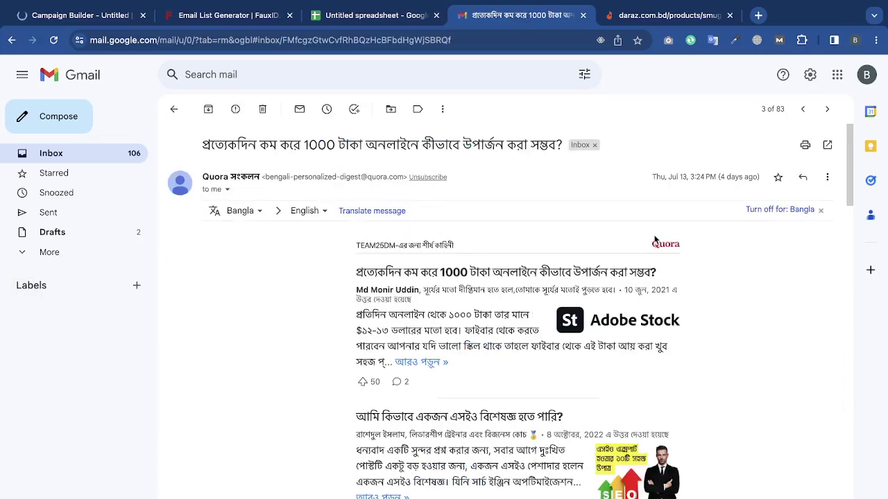
pyautogui.hotkey('alt', 'Left')
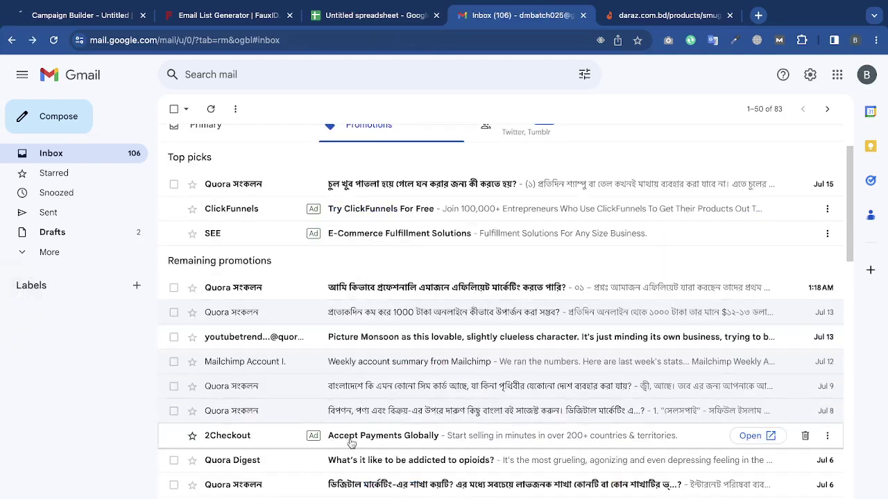
pyautogui.click(350, 455)
pyautogui.hscroll(-5, 351, 455)
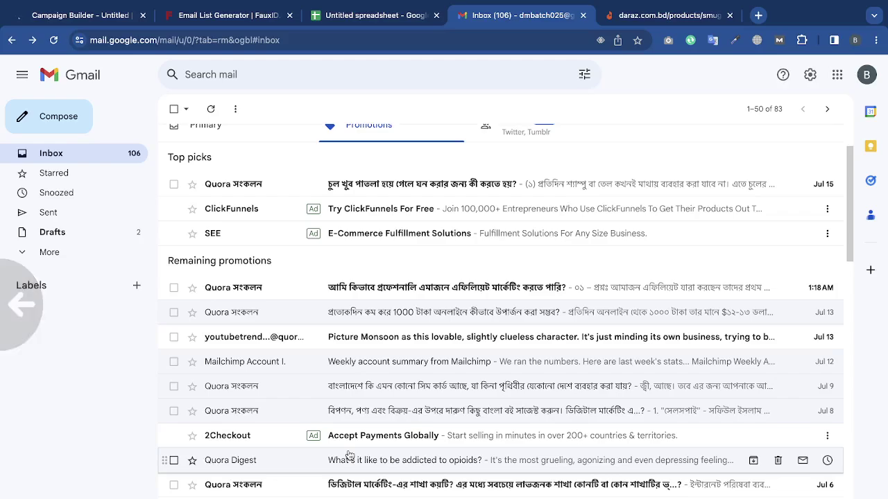
pyautogui.click(379, 343)
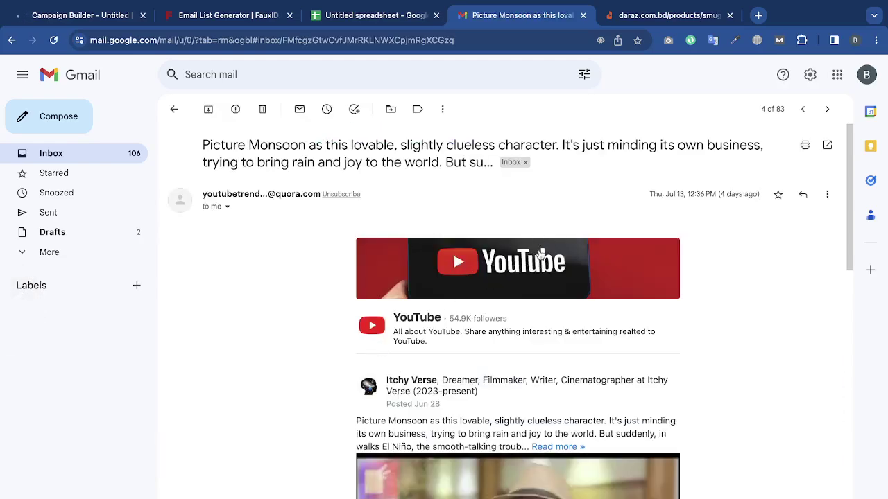
pyautogui.hscroll(-5, 458, 261)
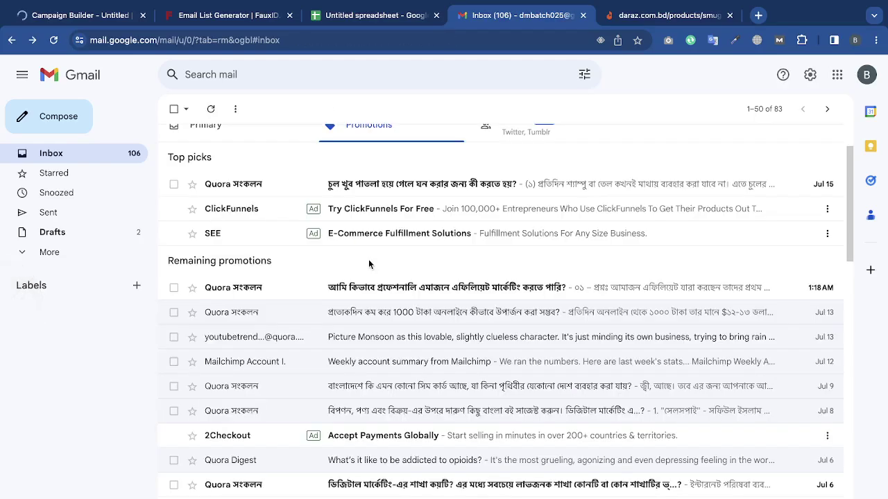
pyautogui.moveTo(146, 2)
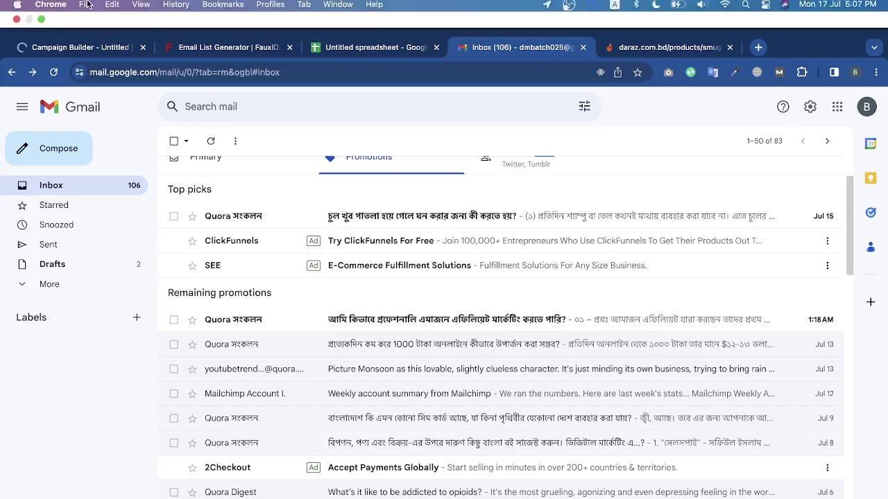
pyautogui.click(76, 54)
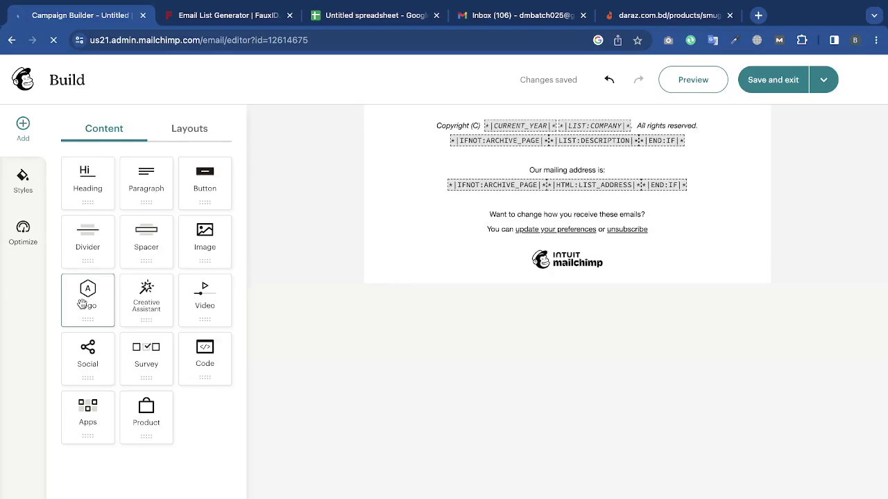
# Add a logo block at the top of the email using Daraz_Logo.png.
pyautogui.moveTo(86, 290); pyautogui.dragTo(557, 129)
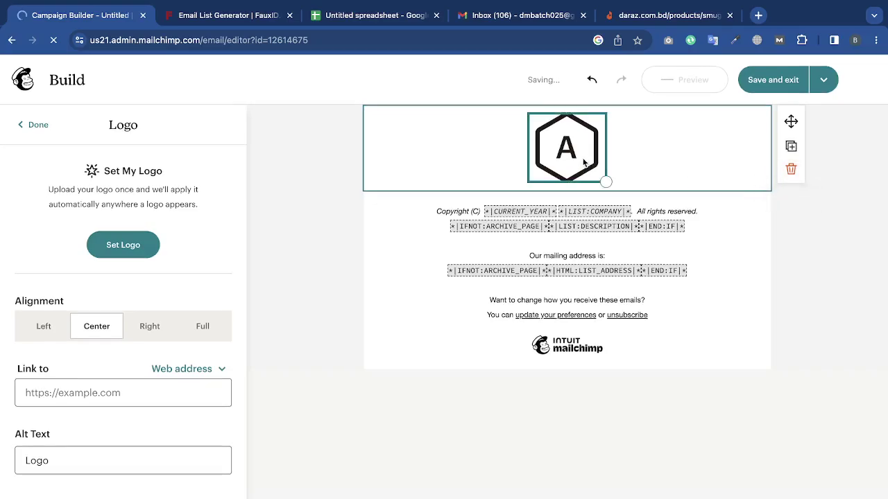
pyautogui.click(118, 248)
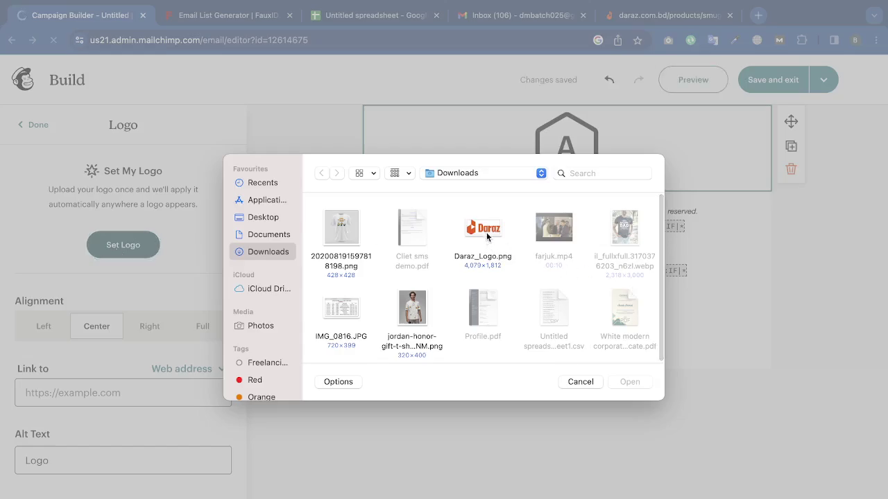
pyautogui.click(486, 233)
pyautogui.click(636, 381)
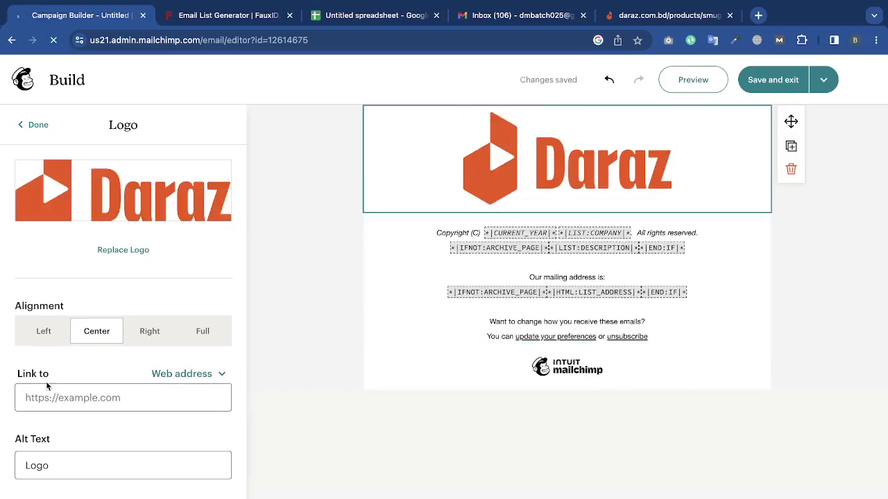
# Try the logo's width and alignment options, then centre the Daraz logo and shrink it.
pyautogui.click(206, 333)
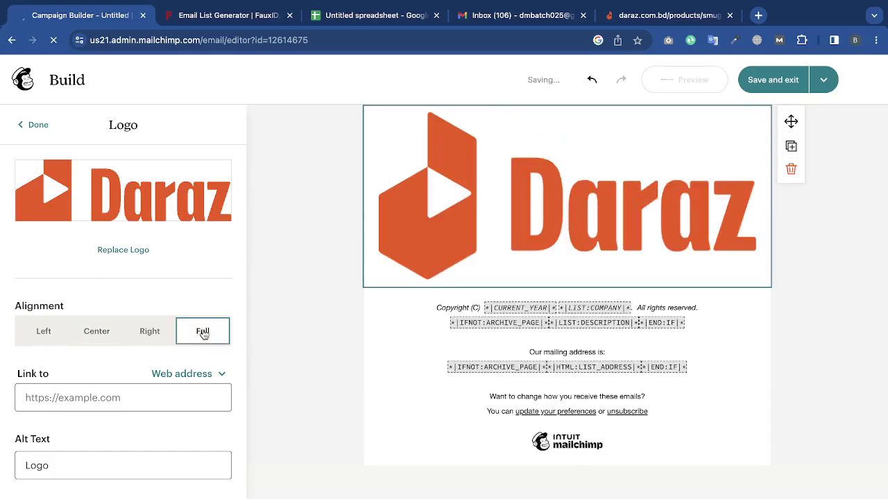
pyautogui.click(115, 331)
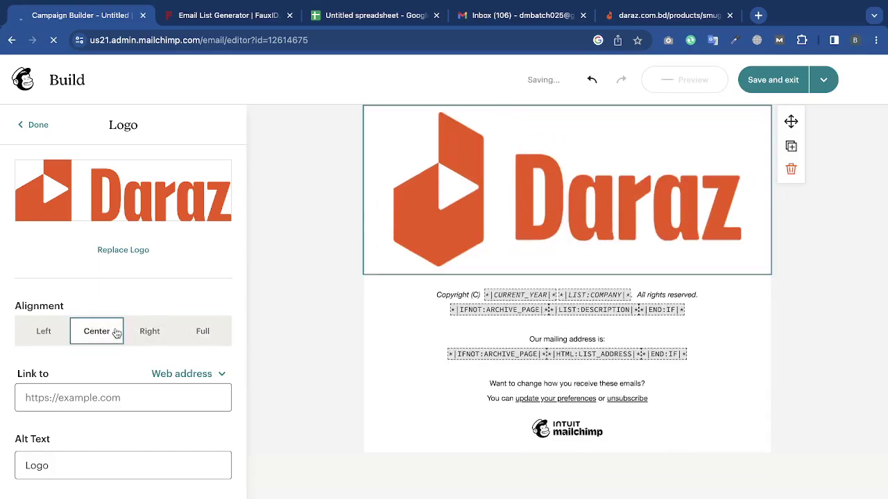
pyautogui.click(43, 331)
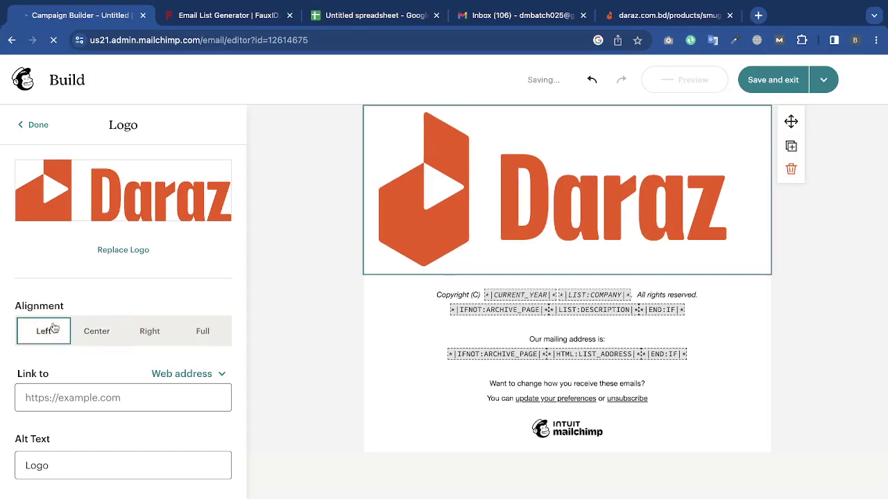
pyautogui.click(139, 331)
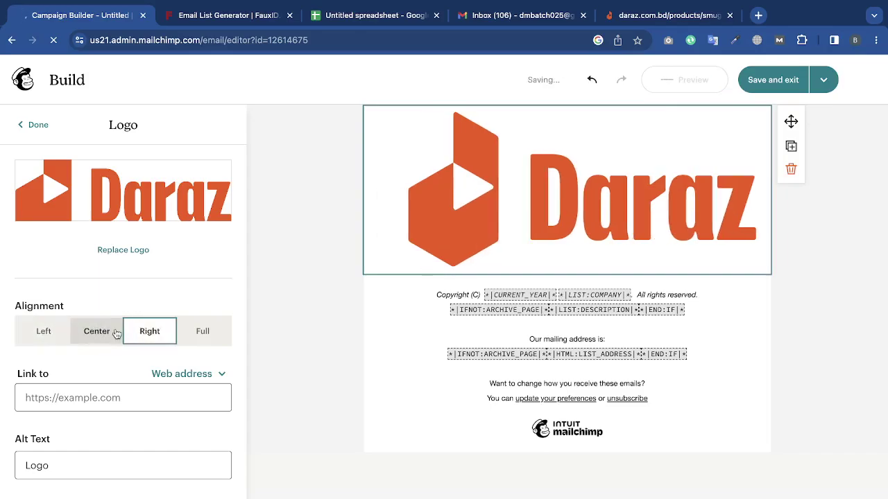
pyautogui.click(116, 333)
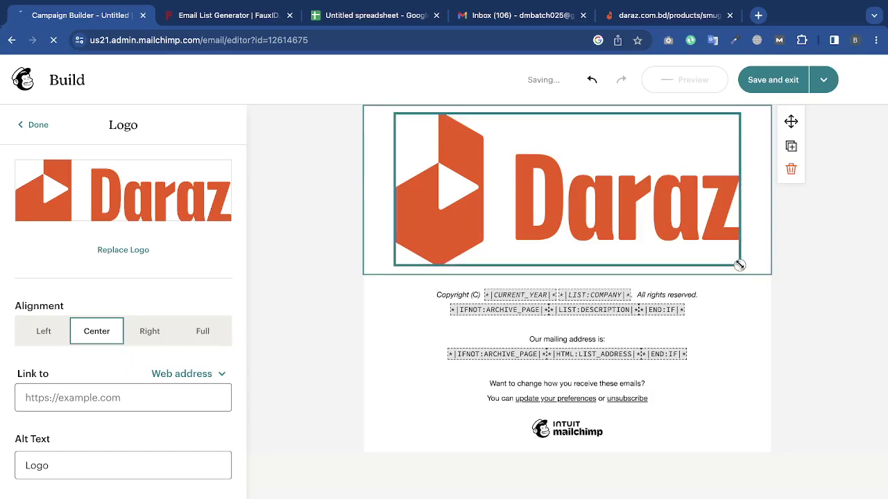
pyautogui.moveTo(739, 265); pyautogui.dragTo(651, 186)
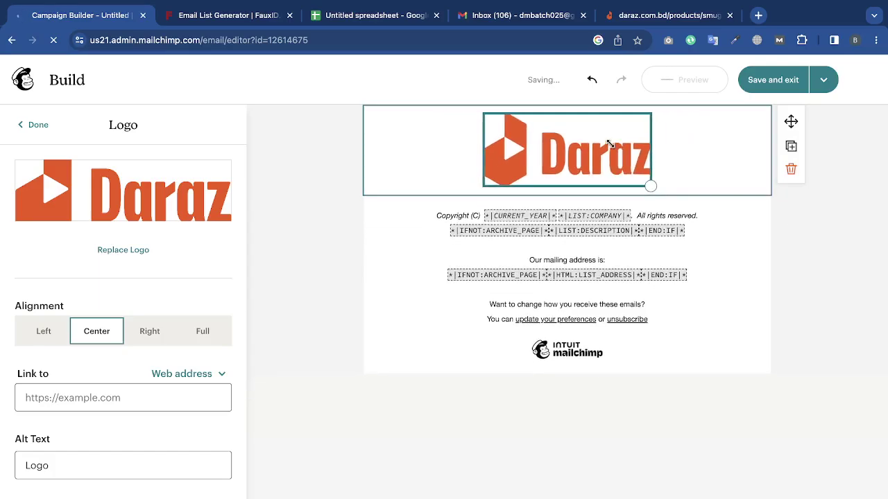
pyautogui.moveTo(609, 143); pyautogui.dragTo(598, 133)
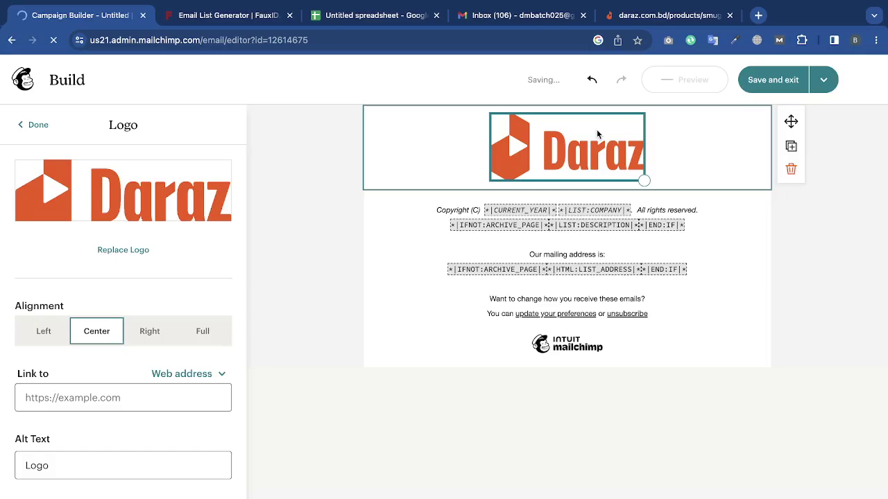
# Reselect the logo, test right and left alignment, and shrink it further.
pyautogui.scroll(3, 598, 135)
pyautogui.scroll(-3, 598, 135)
pyautogui.scroll(2, 596, 137)
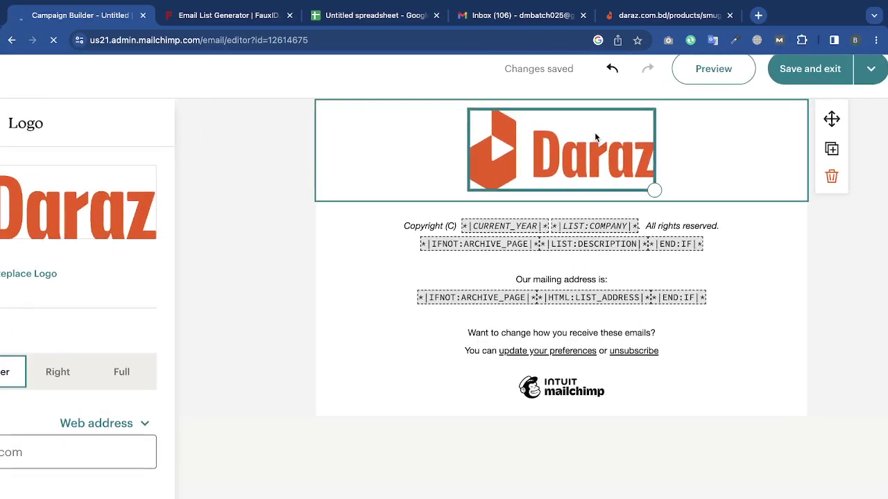
pyautogui.scroll(2, 595, 132)
pyautogui.scroll(2, 529, 197)
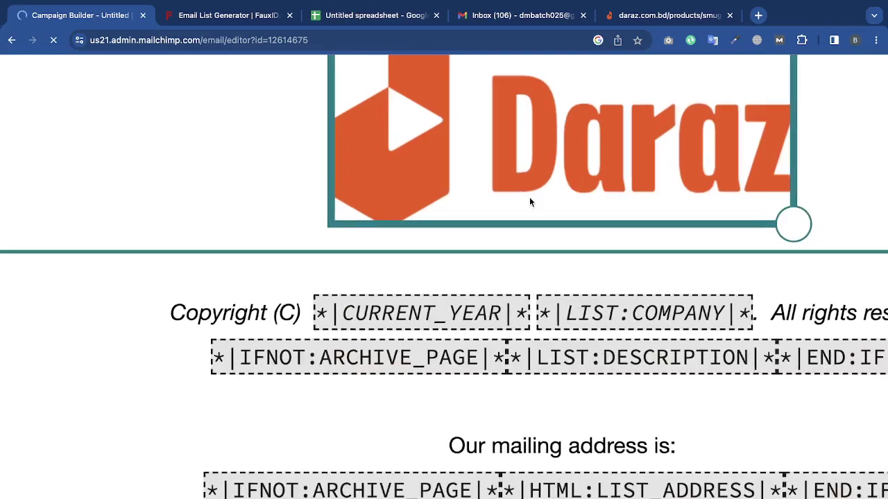
pyautogui.scroll(-1, 531, 197)
pyautogui.scroll(-3, 531, 197)
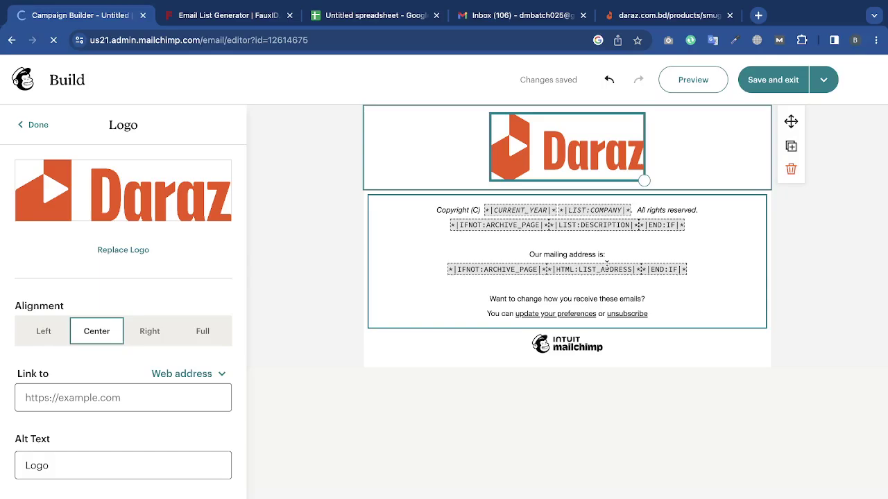
pyautogui.click(848, 333)
pyautogui.click(613, 174)
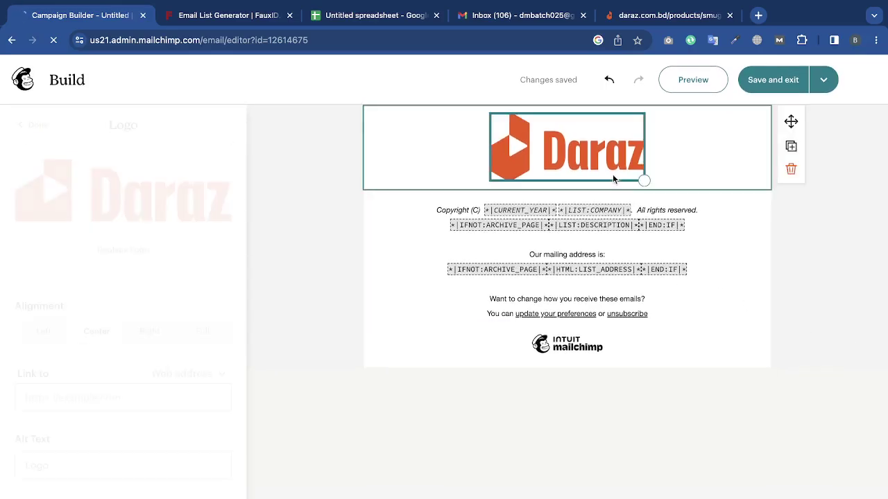
pyautogui.click(160, 335)
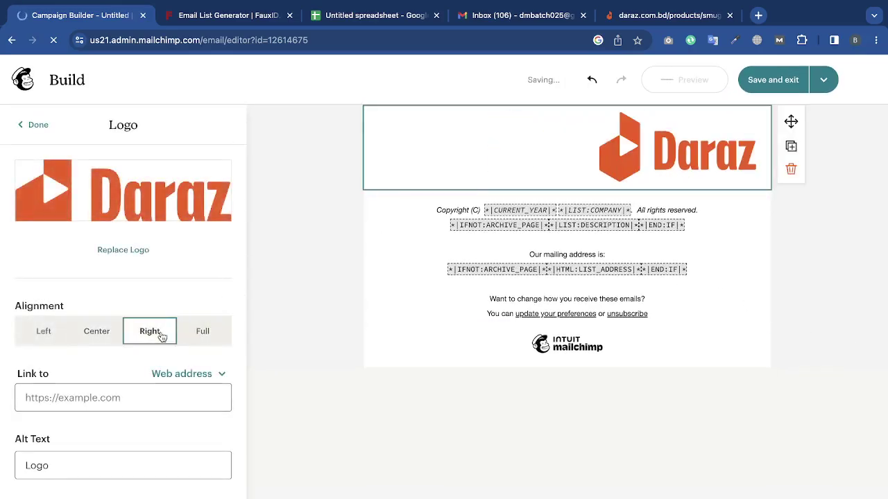
pyautogui.click(57, 333)
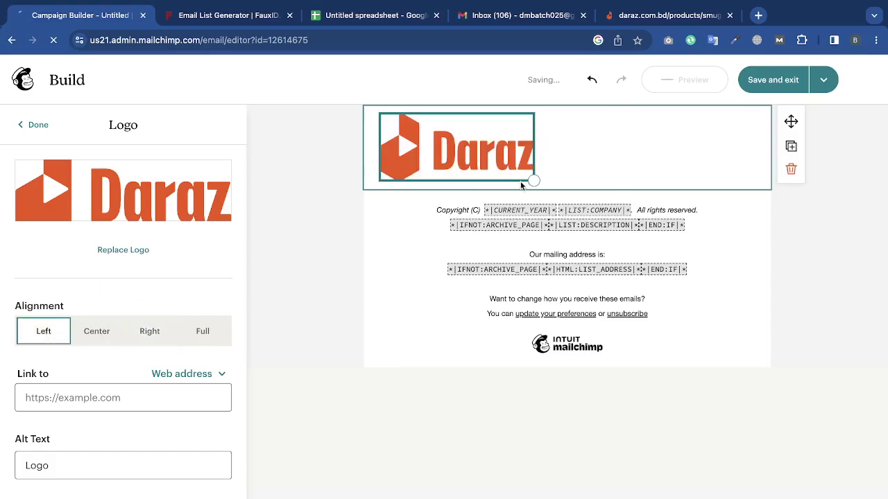
pyautogui.moveTo(533, 181); pyautogui.dragTo(456, 146)
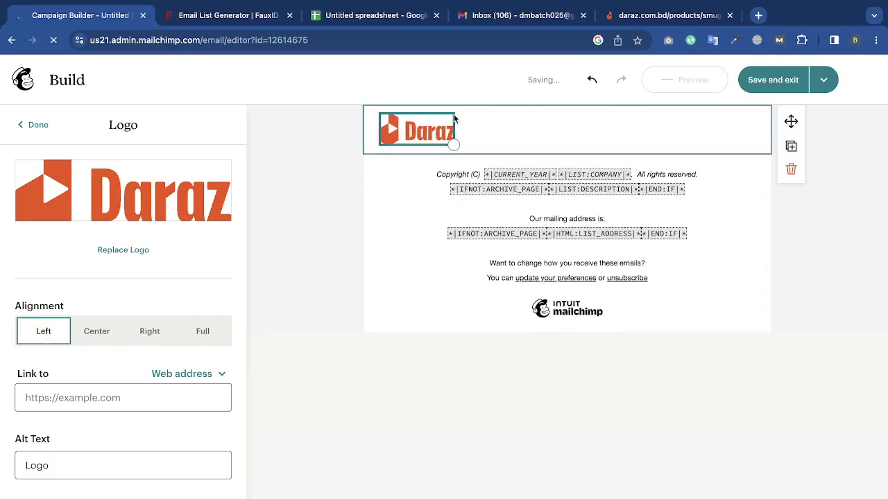
pyautogui.click(362, 187)
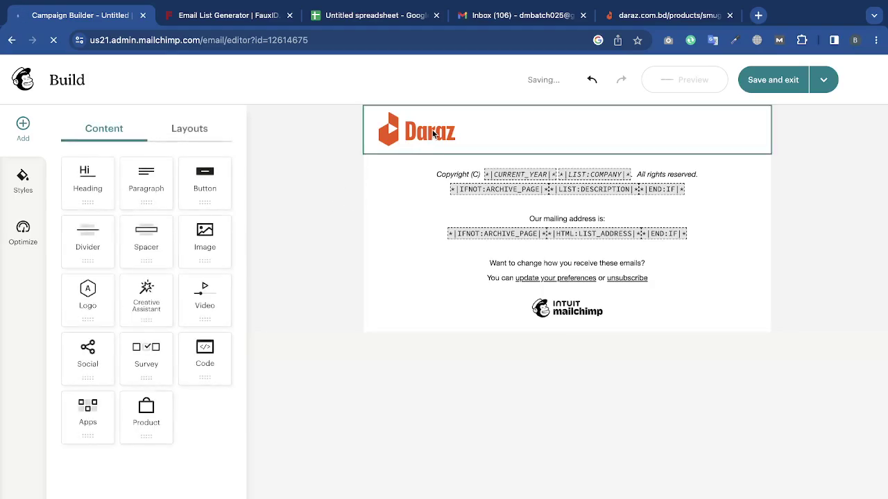
# Centre the Daraz logo within its block.
pyautogui.click(433, 133)
pyautogui.click(104, 335)
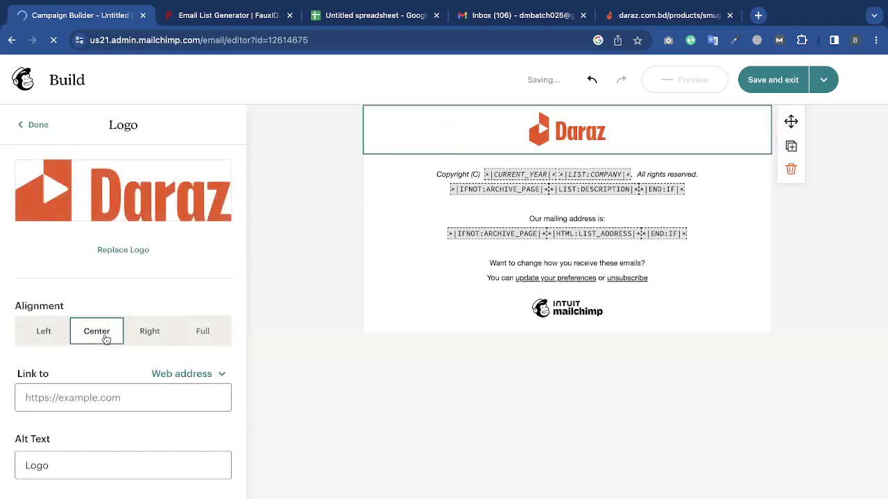
pyautogui.click(139, 336)
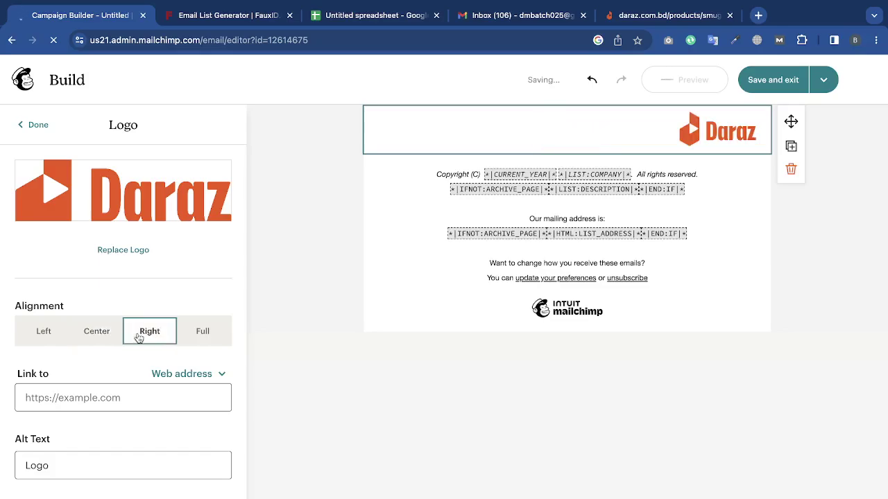
pyautogui.click(105, 337)
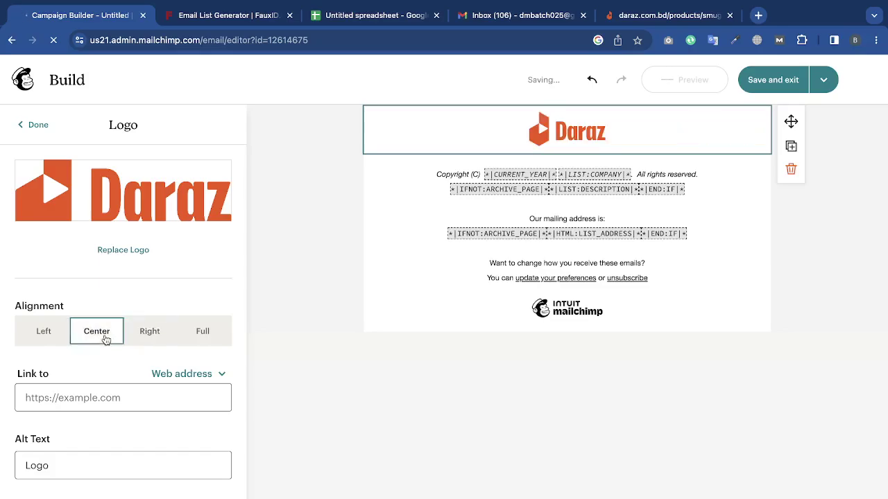
pyautogui.click(305, 297)
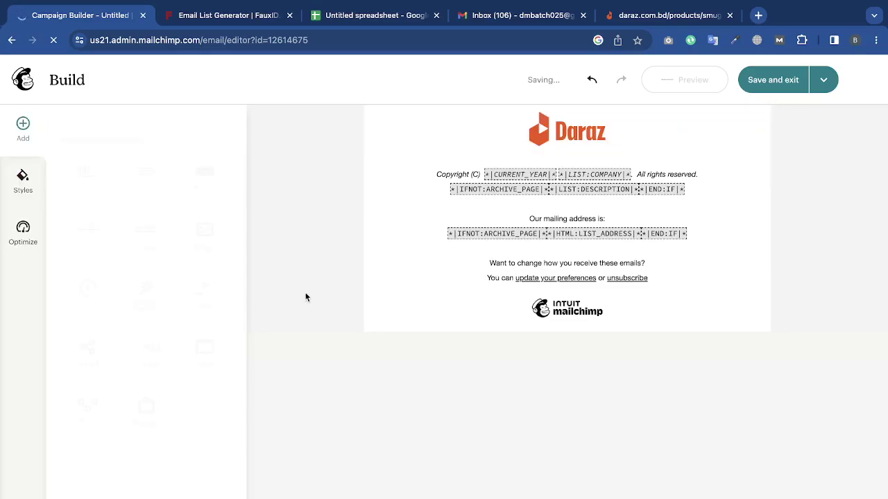
# Copy the Daraz site address from the product page tab.
pyautogui.click(661, 21)
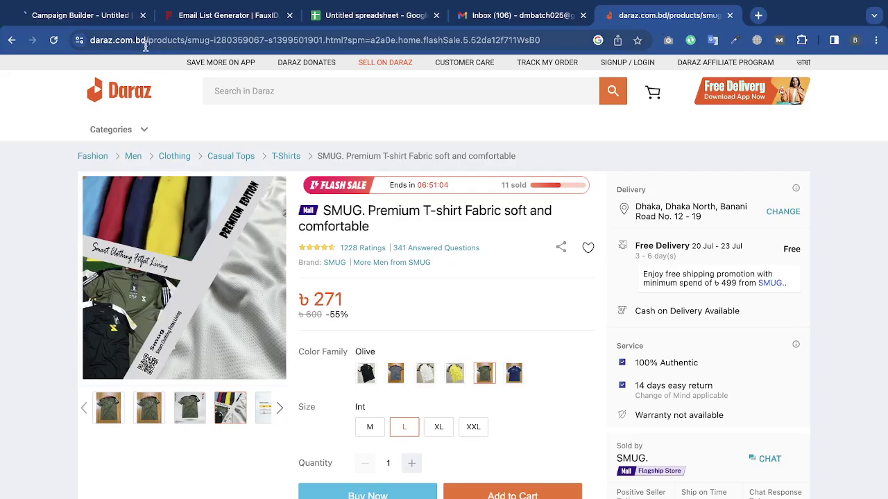
pyautogui.moveTo(147, 40); pyautogui.dragTo(54, 44)
pyautogui.hotkey('ctrl', 'c')
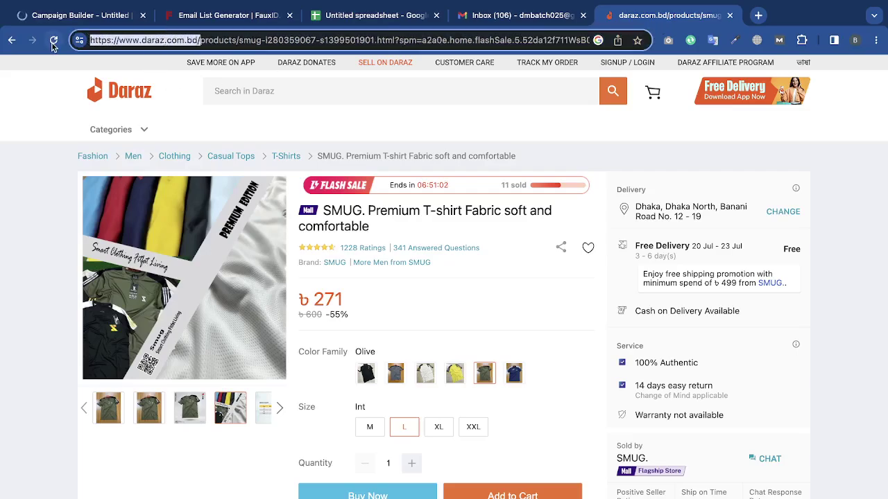
pyautogui.click(58, 16)
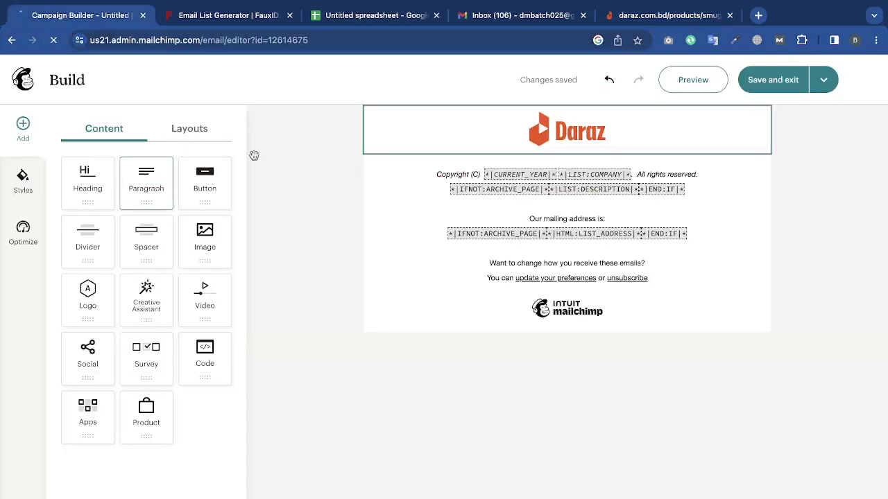
pyautogui.click(518, 130)
pyautogui.scroll(-3, 65, 337)
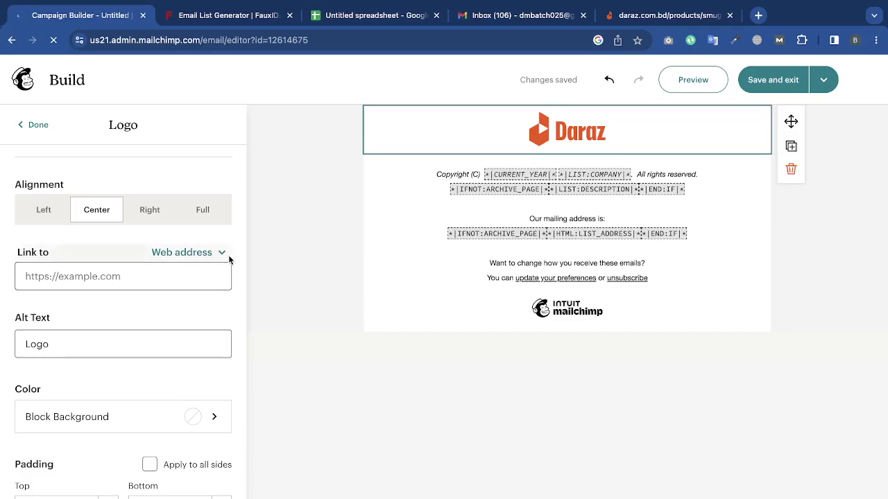
pyautogui.click(186, 253)
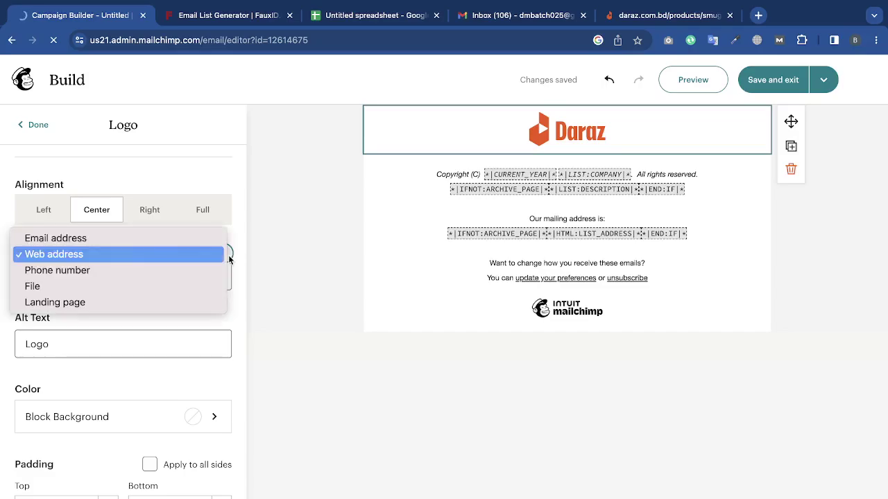
pyautogui.click(148, 256)
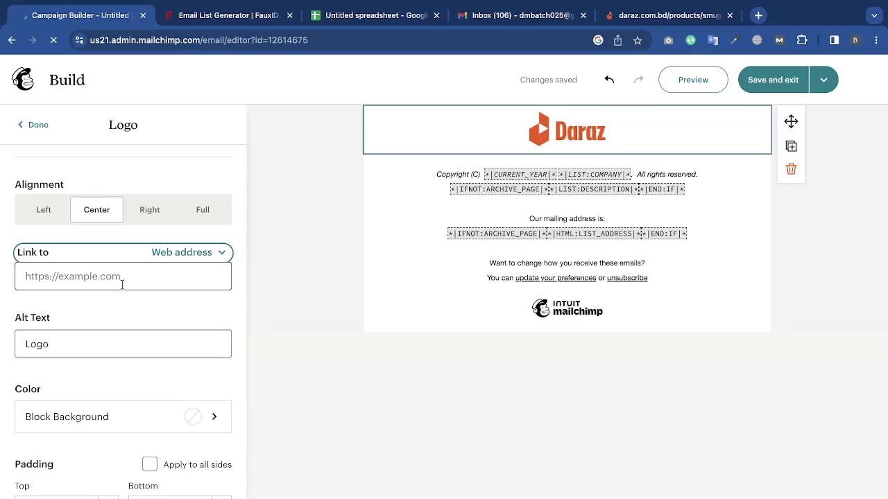
pyautogui.click(122, 277)
pyautogui.hotkey('ctrl', 'v')
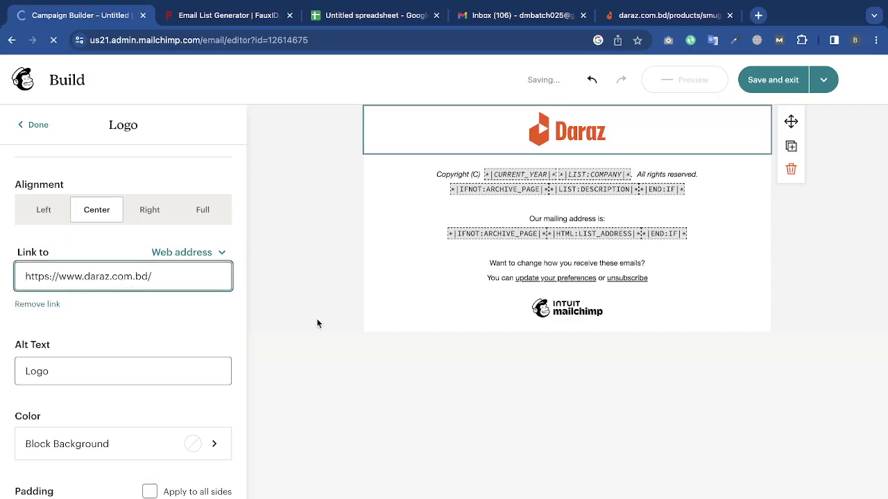
pyautogui.click(322, 321)
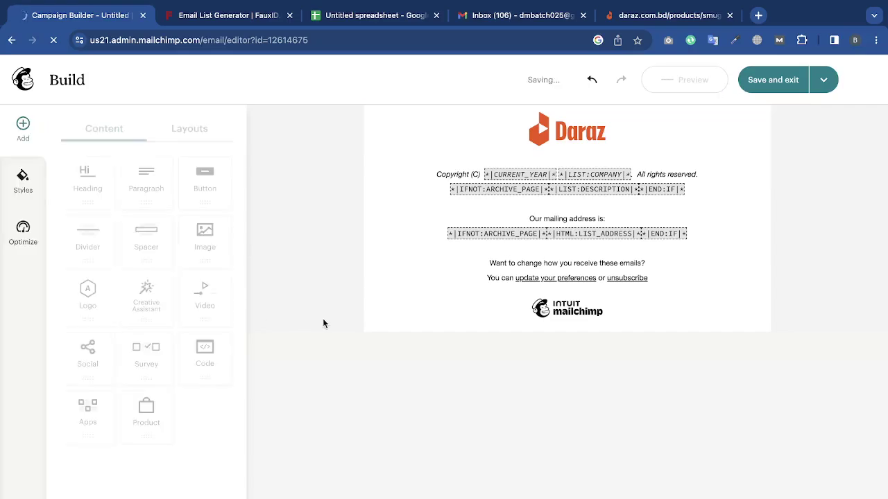
# Enlarge the Daraz logo slightly.
pyautogui.click(659, 142)
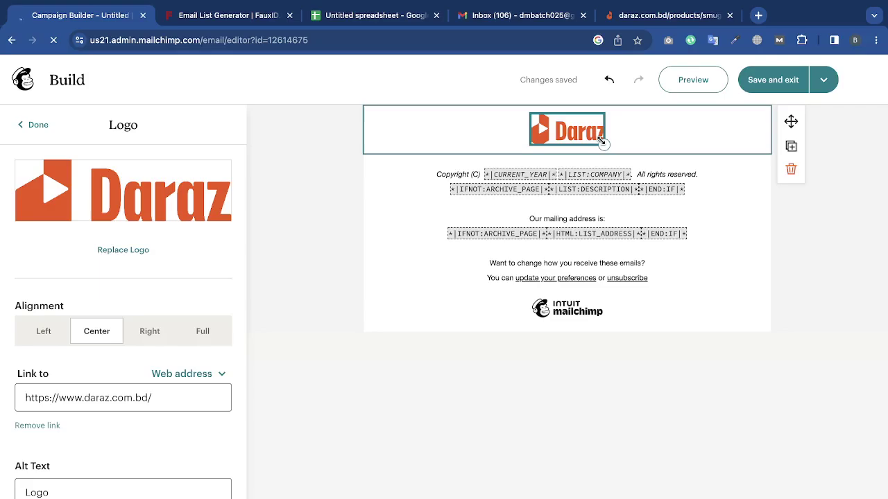
pyautogui.moveTo(602, 140); pyautogui.dragTo(608, 145)
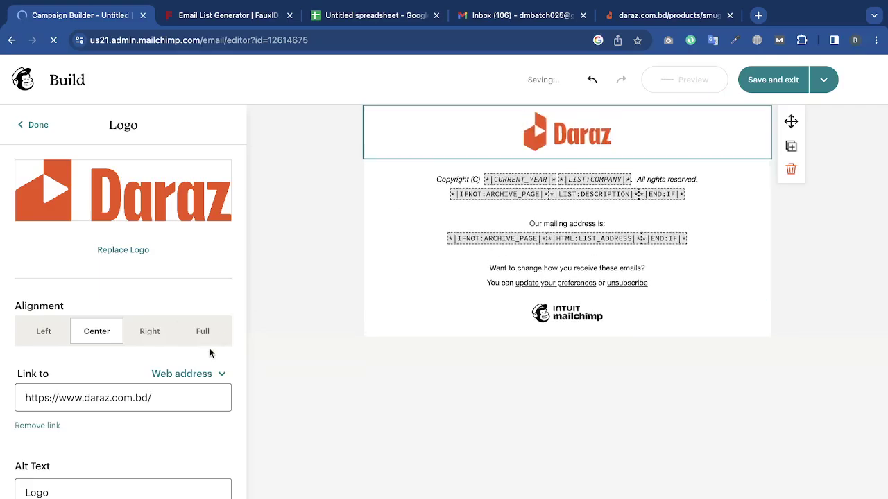
pyautogui.scroll(-3, 197, 361)
# Change the logo's alt text from 'Logo' to 'Daraz Logo'.
pyautogui.click(127, 336)
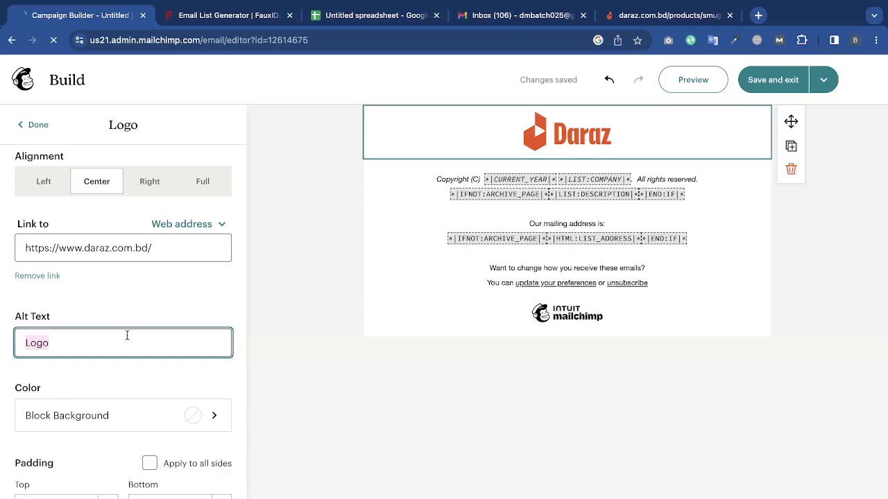
pyautogui.write('Daraz')
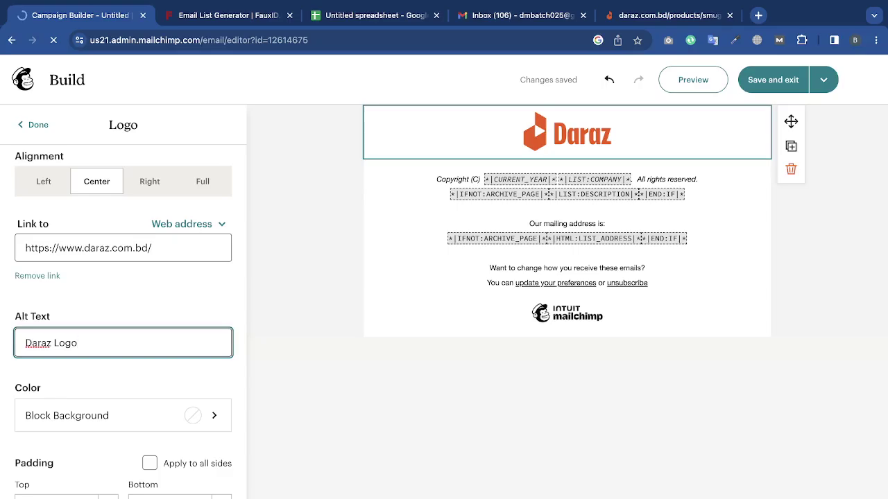
pyautogui.scroll(-3, 199, 328)
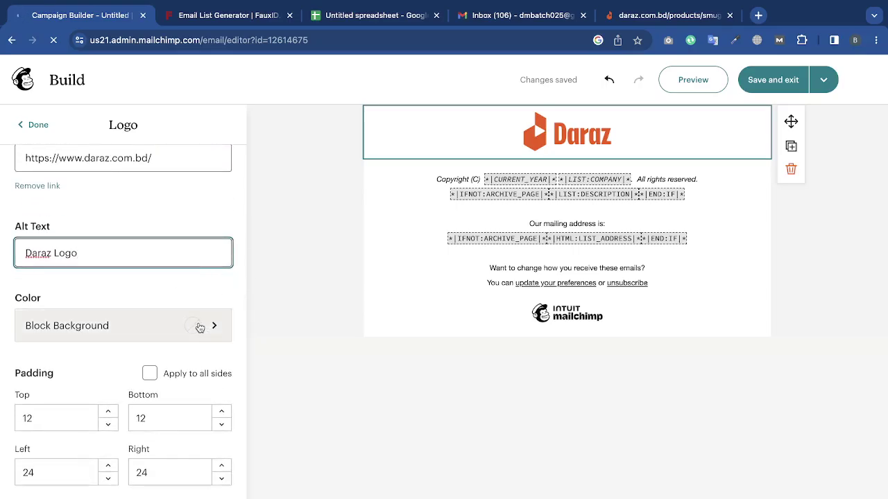
pyautogui.click(200, 326)
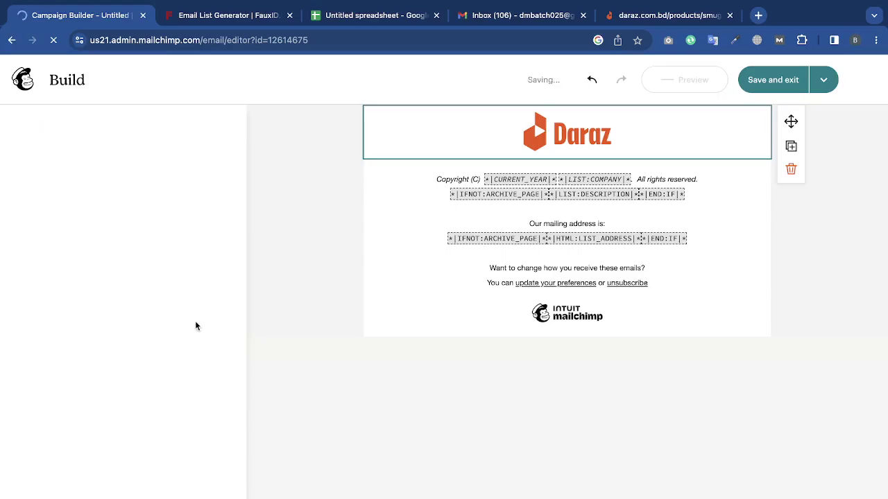
# After trying several swatches, give the header block a light grey #F4F4F4 background.
pyautogui.click(193, 214)
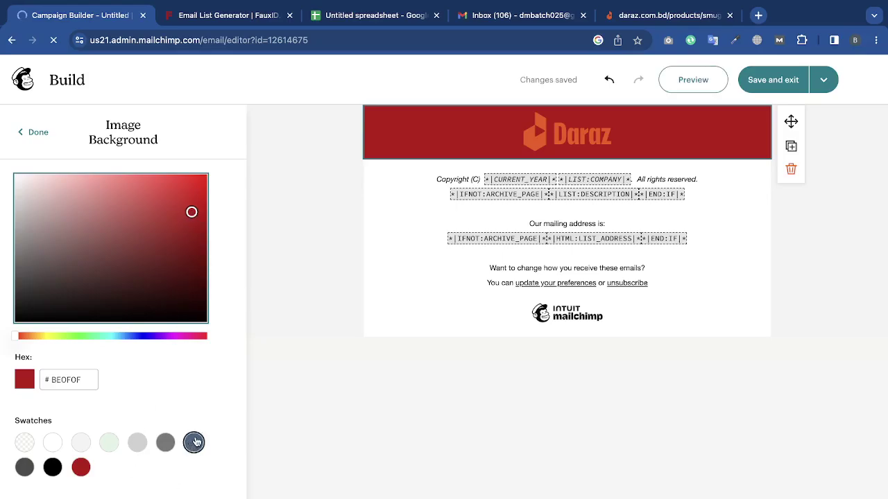
pyautogui.click(194, 442)
pyautogui.click(109, 442)
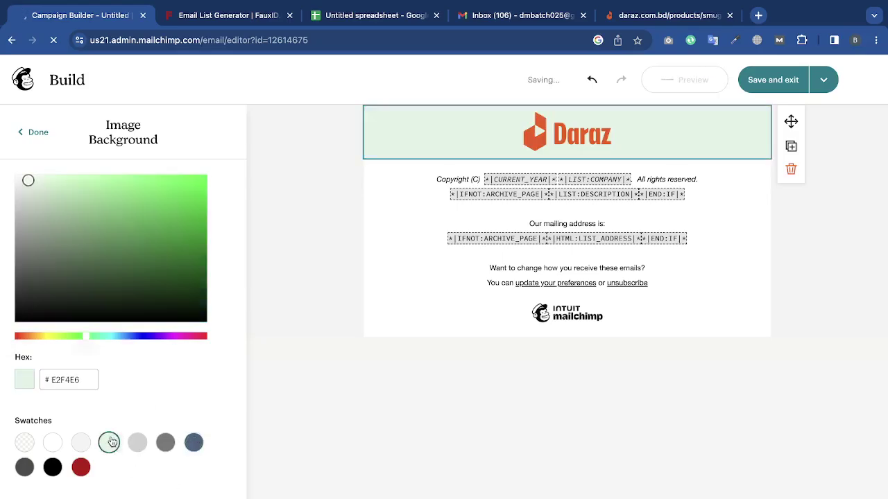
pyautogui.click(138, 442)
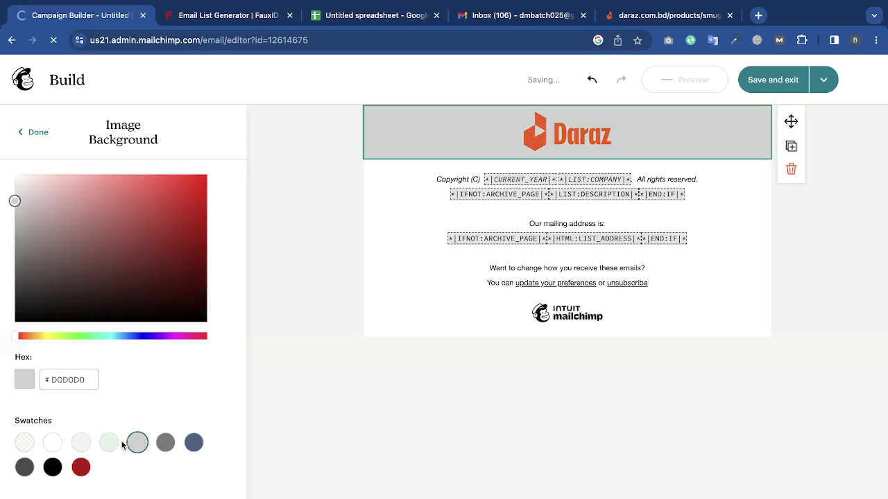
pyautogui.click(109, 442)
pyautogui.click(82, 443)
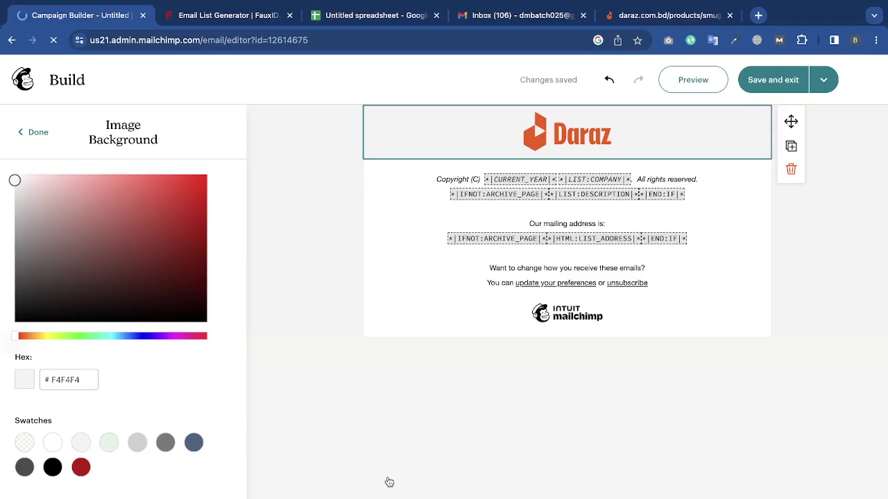
pyautogui.click(33, 131)
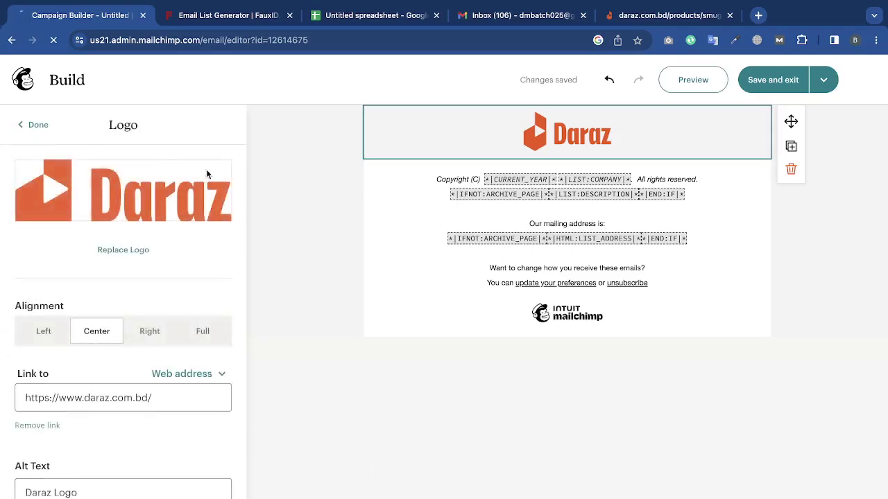
pyautogui.click(35, 125)
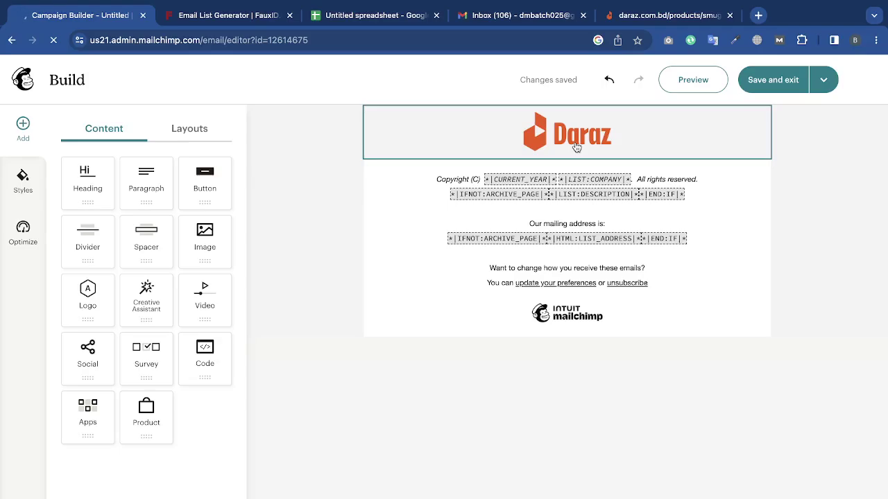
pyautogui.click(666, 15)
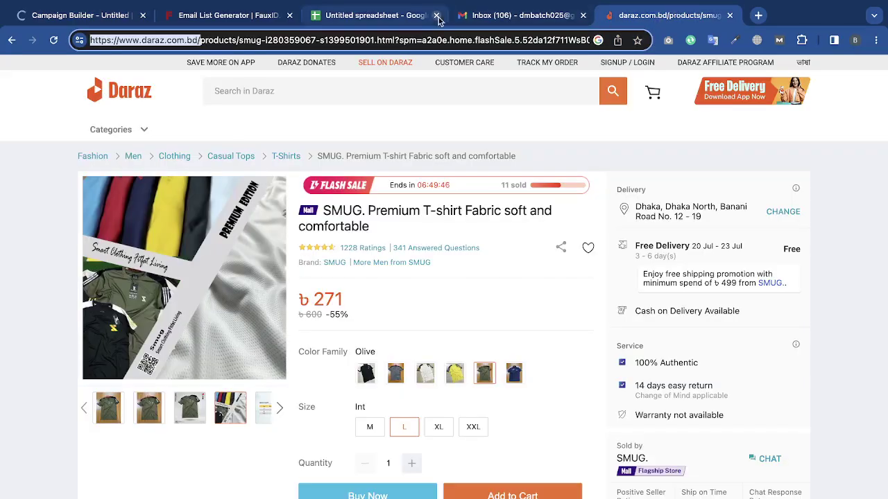
# In Gmail, open a Quora digest, then the Pinterest 'We're updating some of our policies' email.
pyautogui.click(513, 19)
pyautogui.scroll(-3, 309, 463)
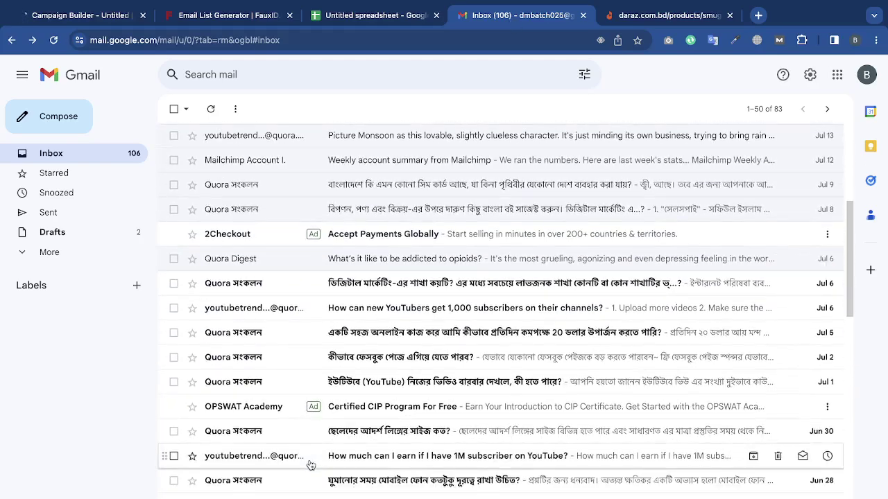
pyautogui.click(286, 361)
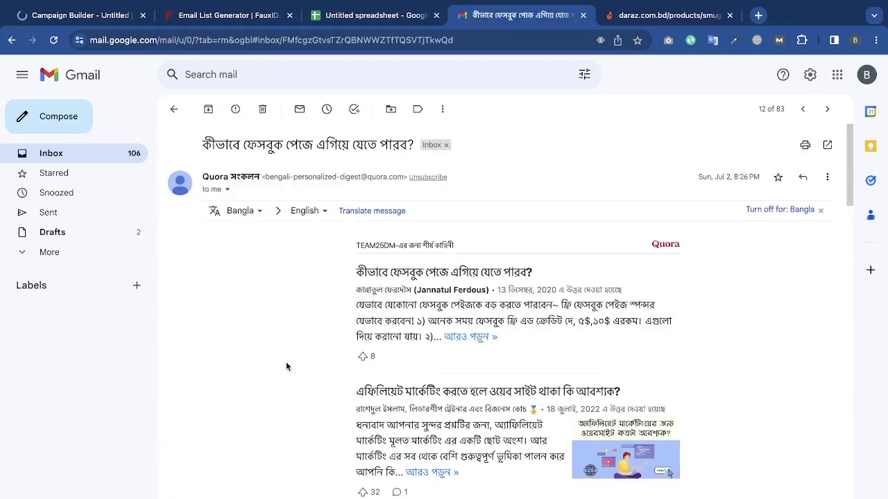
pyautogui.hscroll(-5, 286, 361)
pyautogui.scroll(-1, 283, 362)
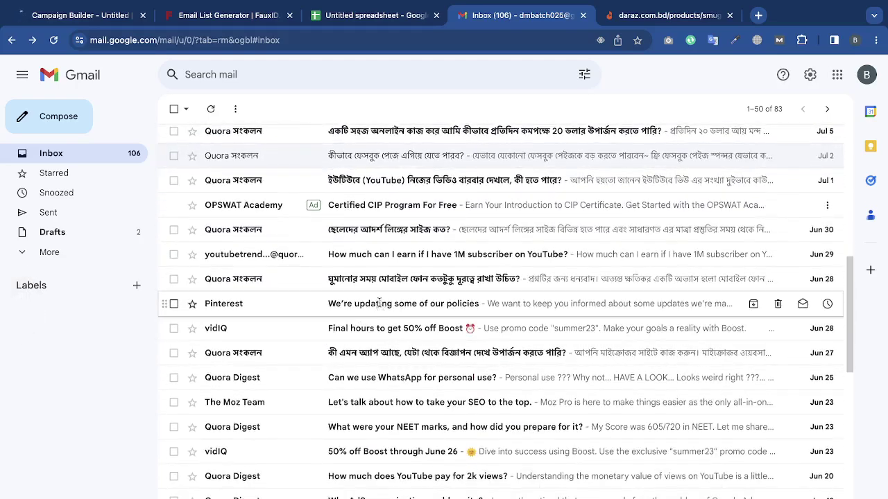
pyautogui.click(288, 305)
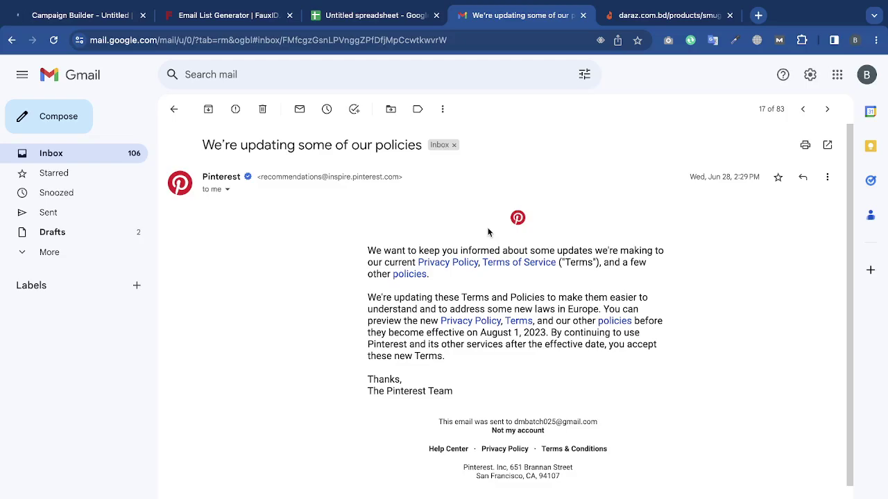
pyautogui.click(221, 16)
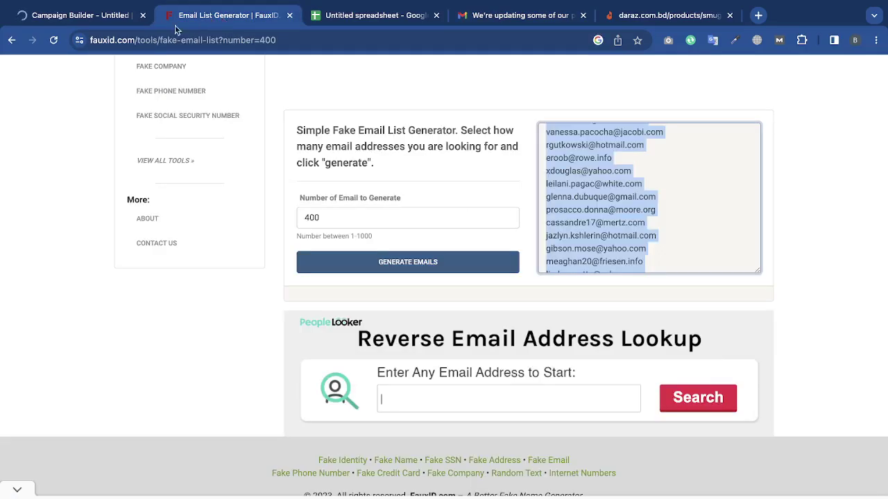
# Switch from the FauxID email list back to the Mailchimp email builder.
pyautogui.click(79, 16)
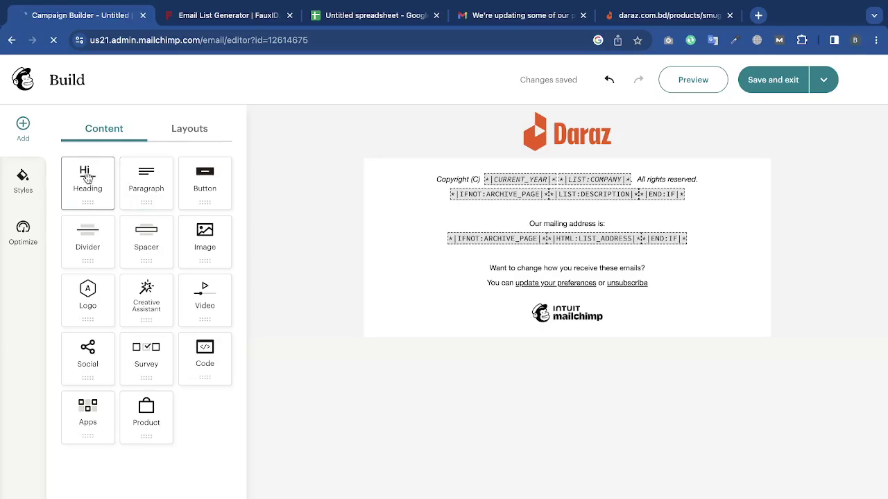
# Add a Heading block above the footer reading 'Check Our Our Exclusive Tshirt Offer'.
pyautogui.moveTo(87, 178); pyautogui.dragTo(386, 177)
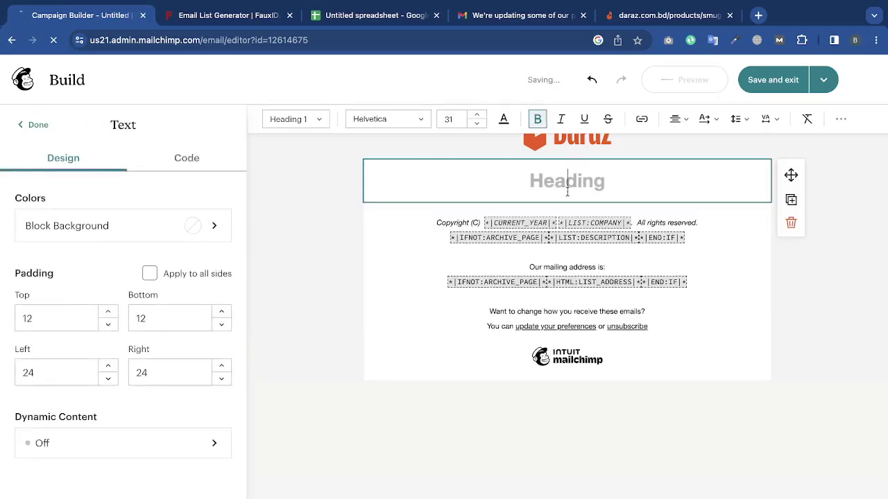
pyautogui.write('Check')
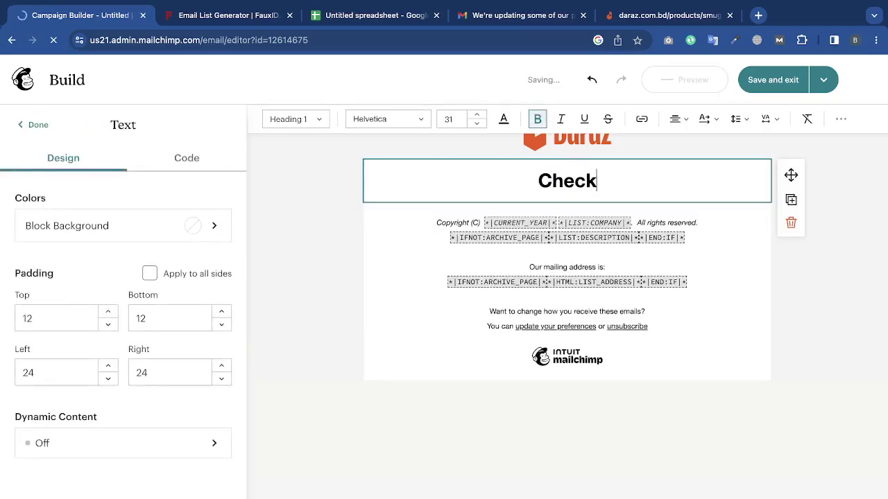
pyautogui.write(' Our Our Ou')
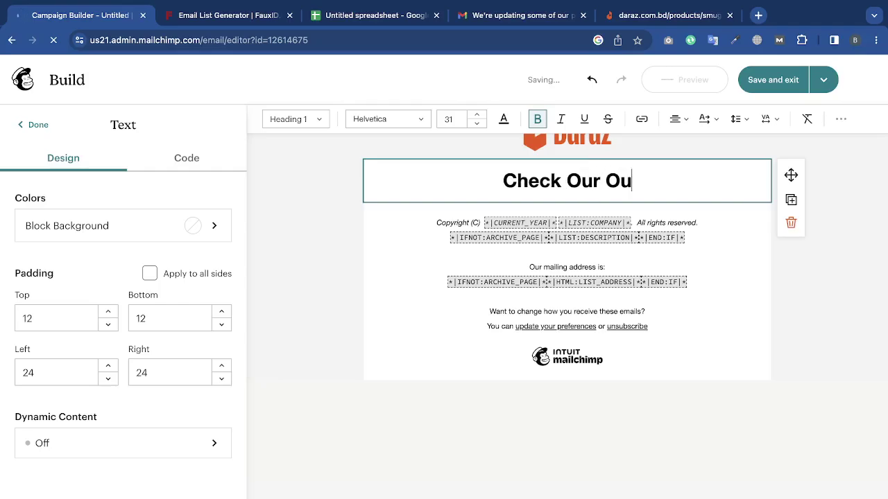
pyautogui.write('E')
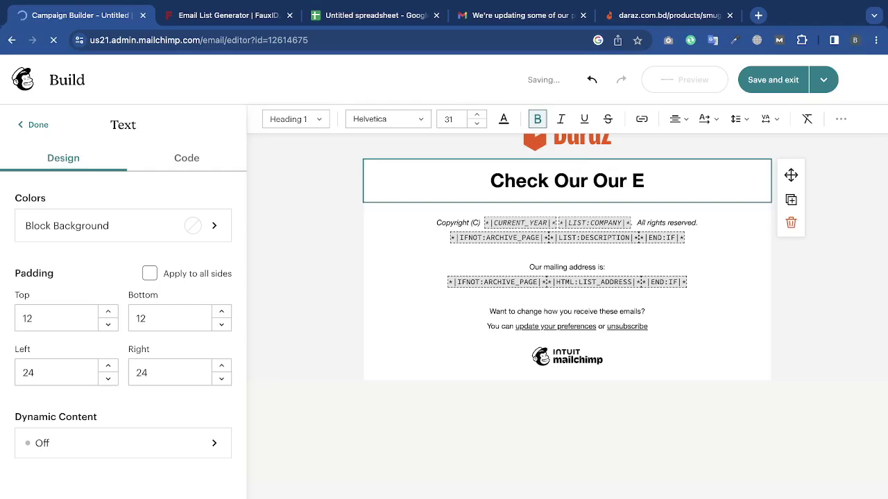
pyautogui.write('xclusie')
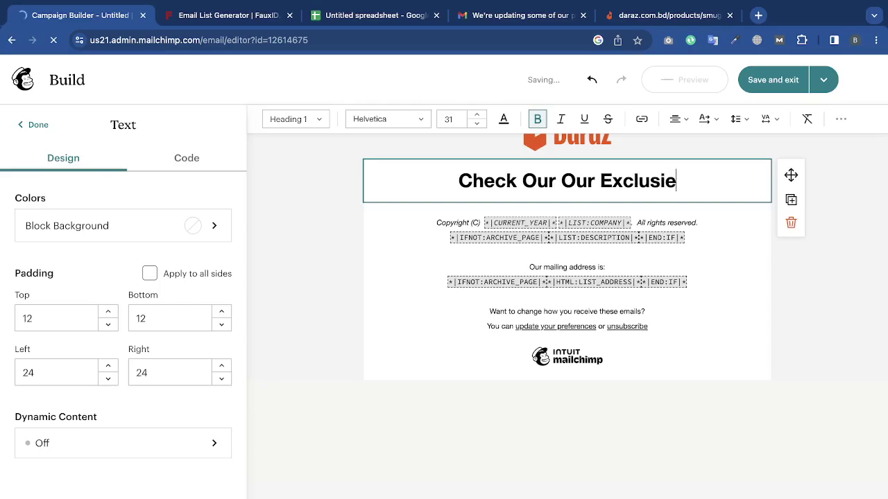
pyautogui.press('BackSpace')
pyautogui.write('ve T')
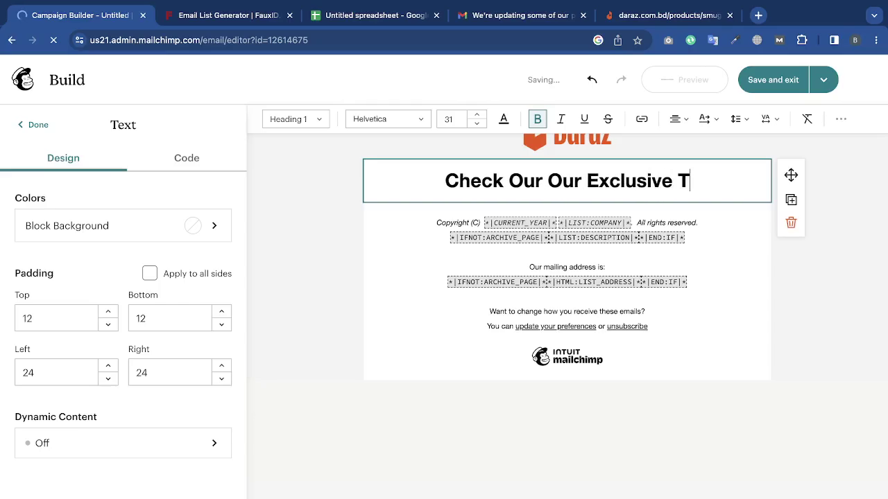
pyautogui.write('shirt Offer')
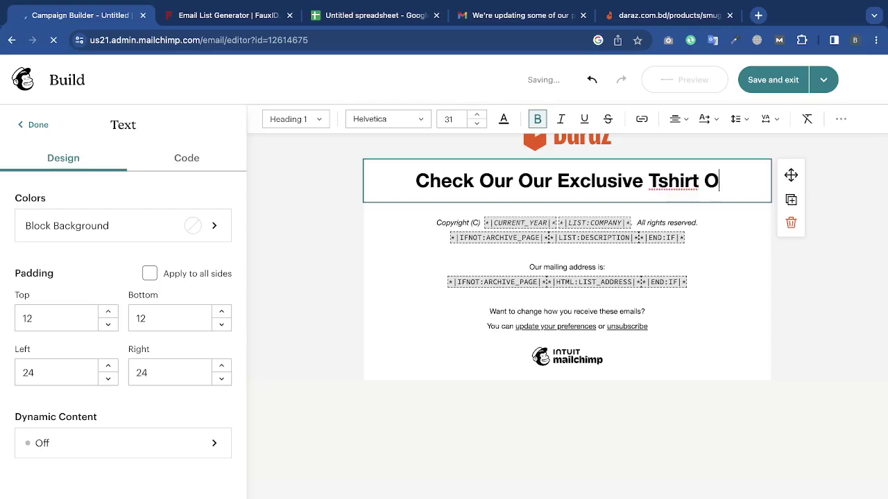
# Correct 'Tshirt' to 'T-shirt' in the heading using the spelling suggestion.
pyautogui.rightClick(661, 176)
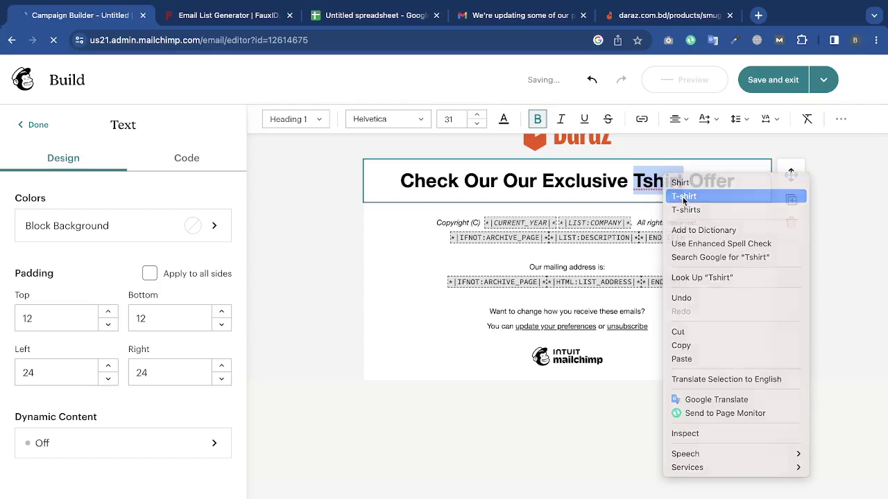
pyautogui.click(683, 194)
pyautogui.click(886, 280)
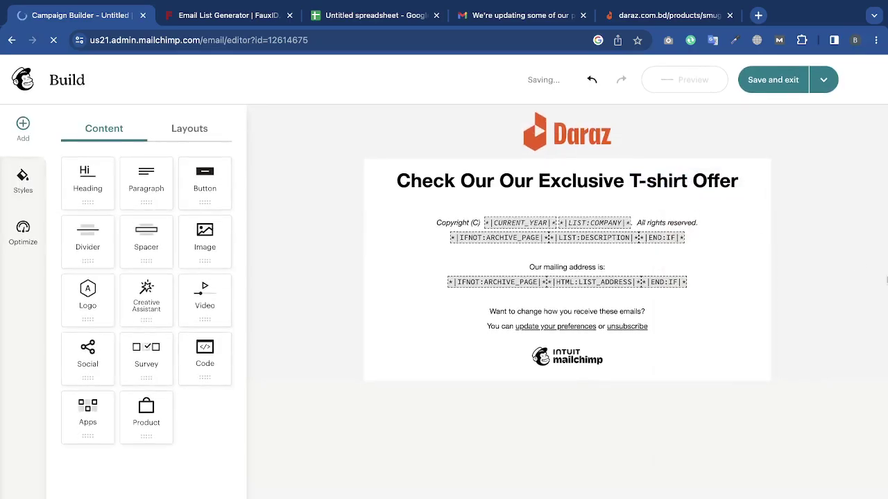
pyautogui.click(683, 191)
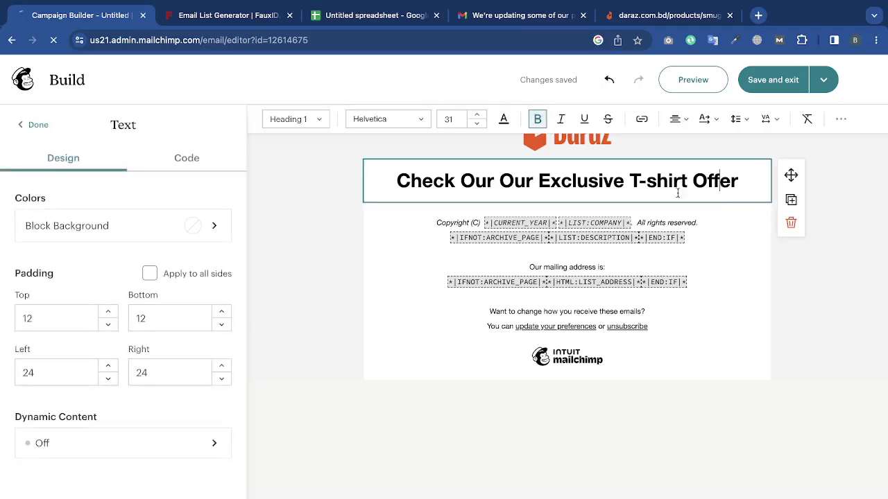
# Try Heading 4, 3, 2 and Paragraph styles, then keep the heading as Heading 1.
pyautogui.click(316, 118)
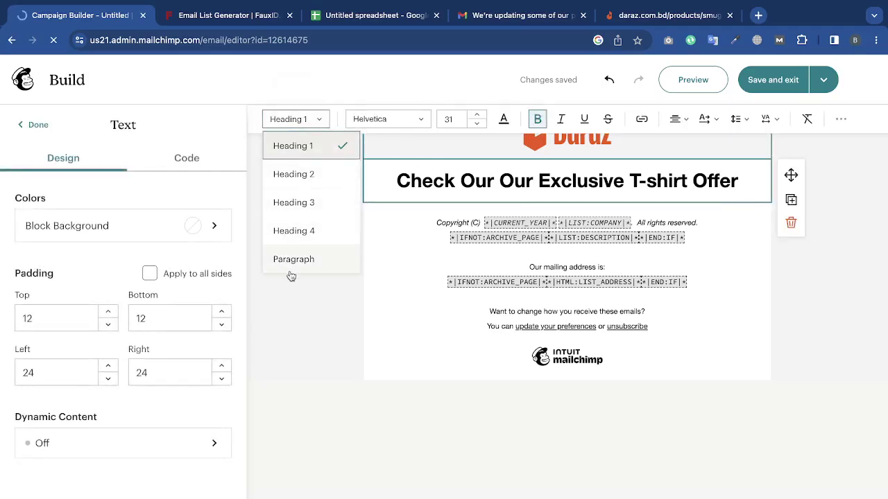
pyautogui.click(300, 223)
pyautogui.click(307, 118)
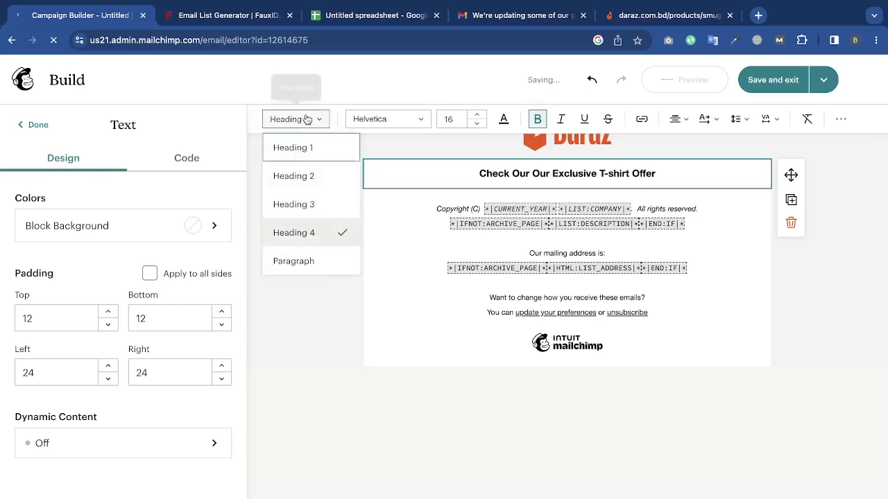
pyautogui.click(314, 203)
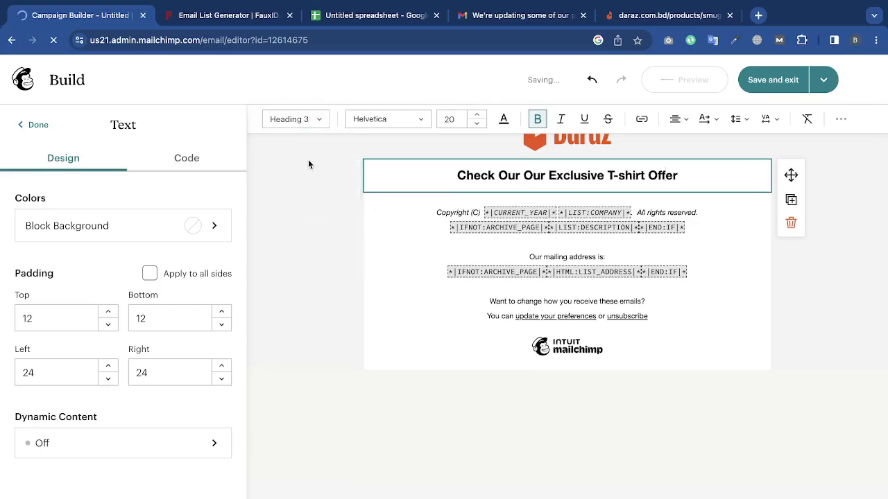
pyautogui.click(299, 118)
pyautogui.click(293, 175)
pyautogui.click(299, 122)
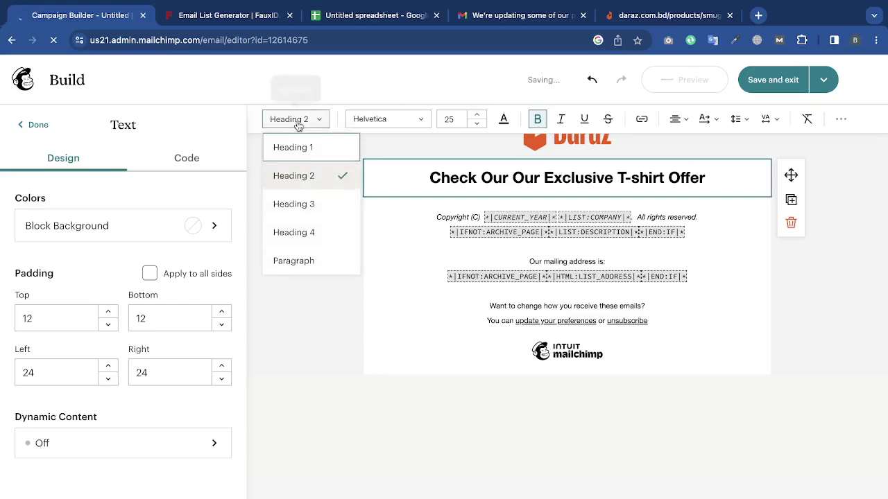
pyautogui.click(312, 261)
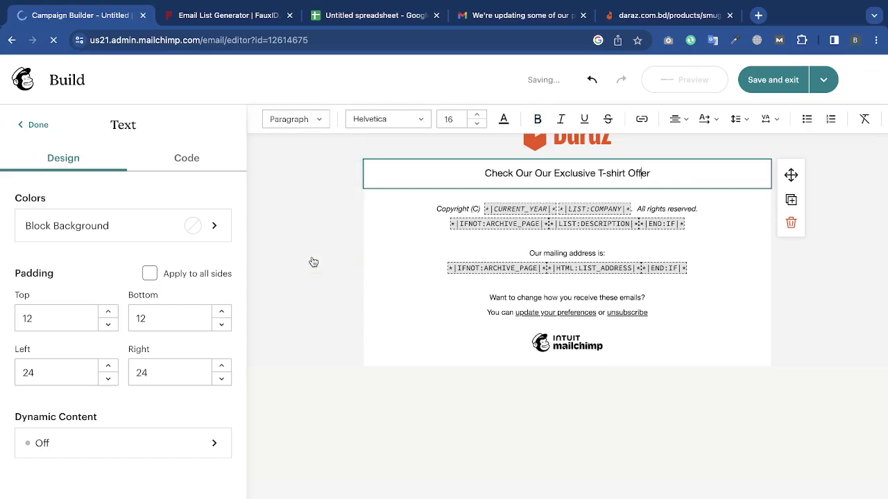
pyautogui.click(307, 120)
pyautogui.click(307, 147)
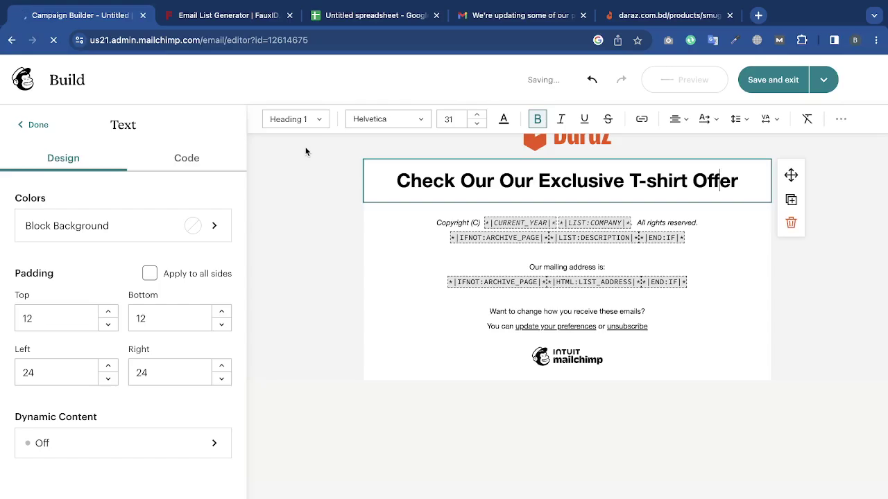
# Reduce the heading font size step by step down to 21.
pyautogui.click(477, 124)
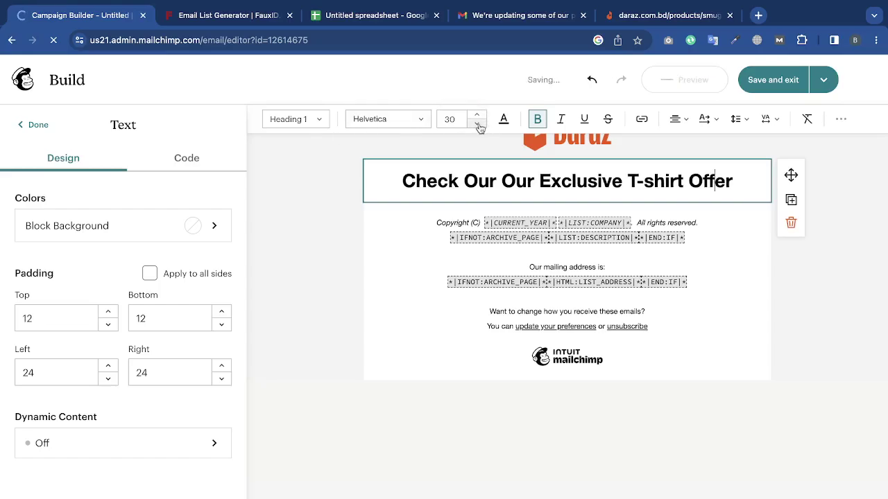
pyautogui.click(477, 123)
pyautogui.click(477, 123)
pyautogui.click(478, 124)
pyautogui.click(477, 124)
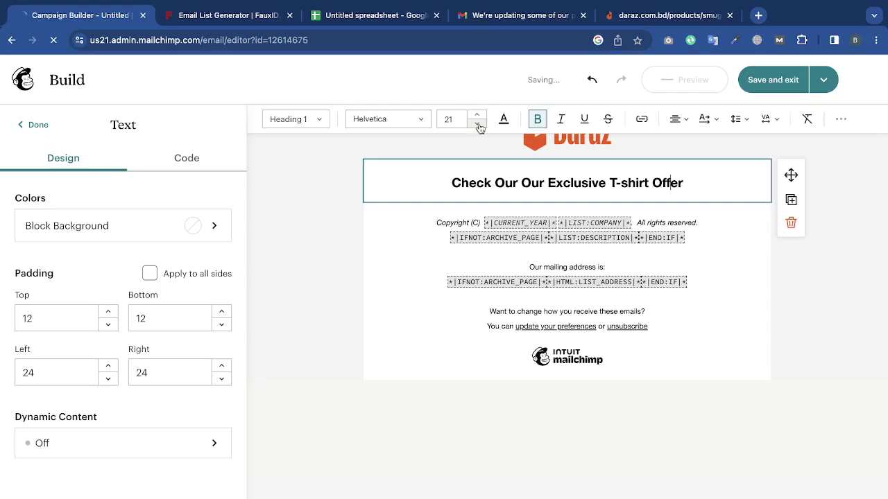
# Set the heading font to Comic Sans, then add an image block below it.
pyautogui.click(388, 119)
pyautogui.click(399, 164)
pyautogui.click(405, 119)
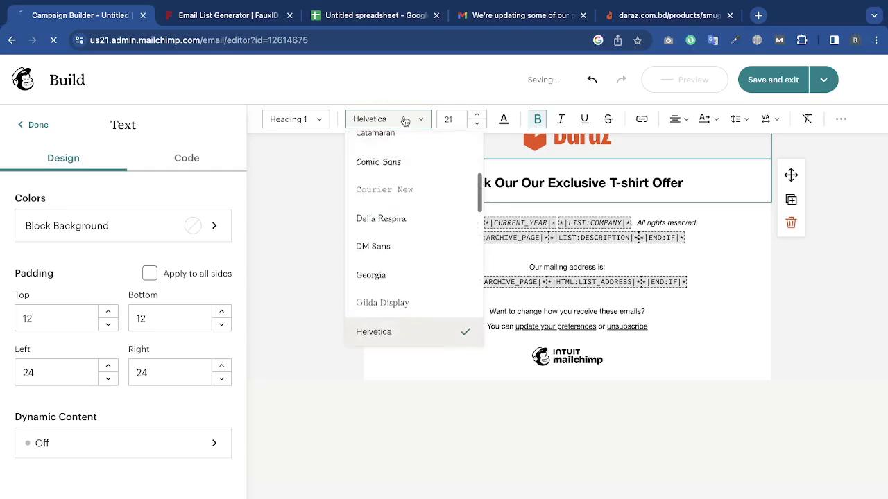
pyautogui.click(405, 251)
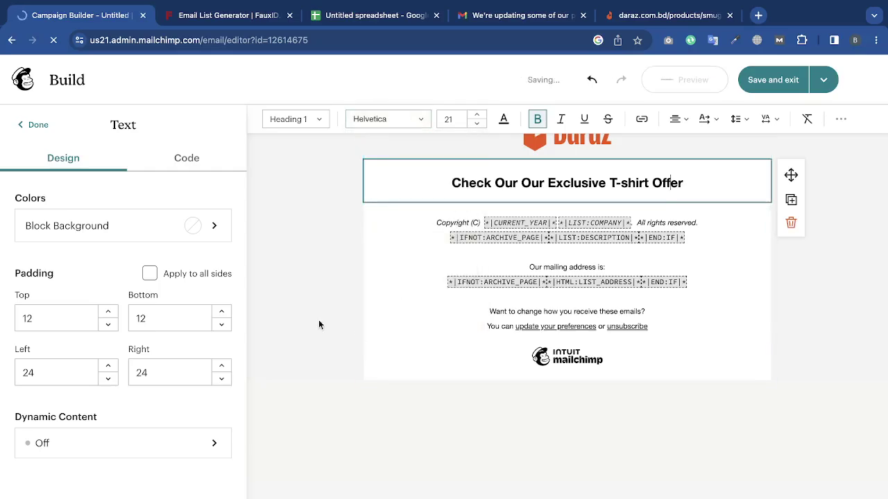
pyautogui.click(319, 325)
pyautogui.click(495, 190)
pyautogui.click(399, 120)
pyautogui.click(382, 174)
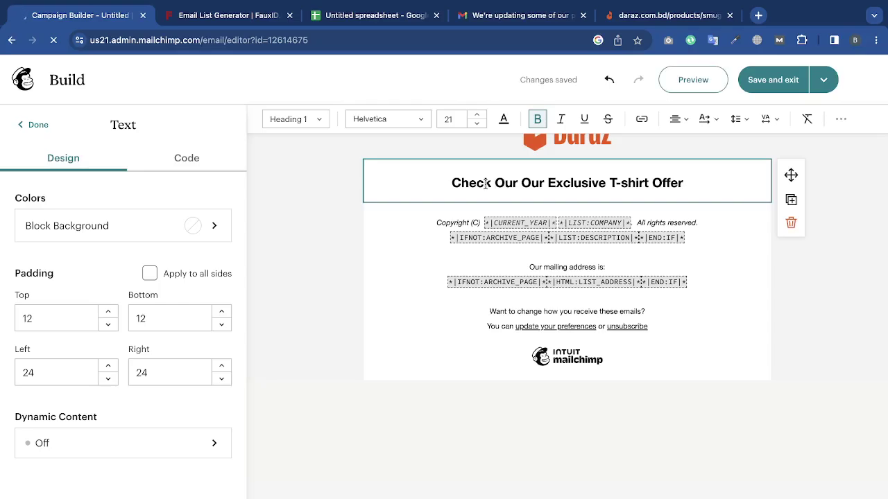
pyautogui.tripleClick(485, 182)
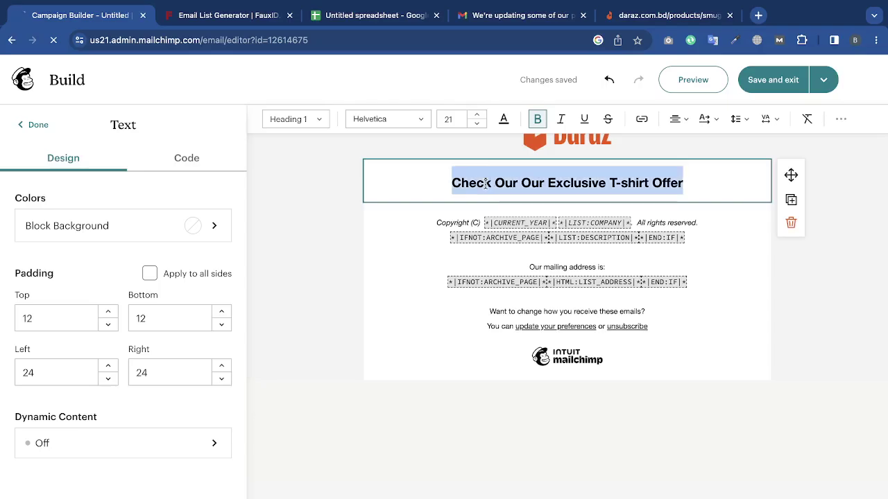
pyautogui.click(399, 120)
pyautogui.click(394, 167)
pyautogui.click(301, 261)
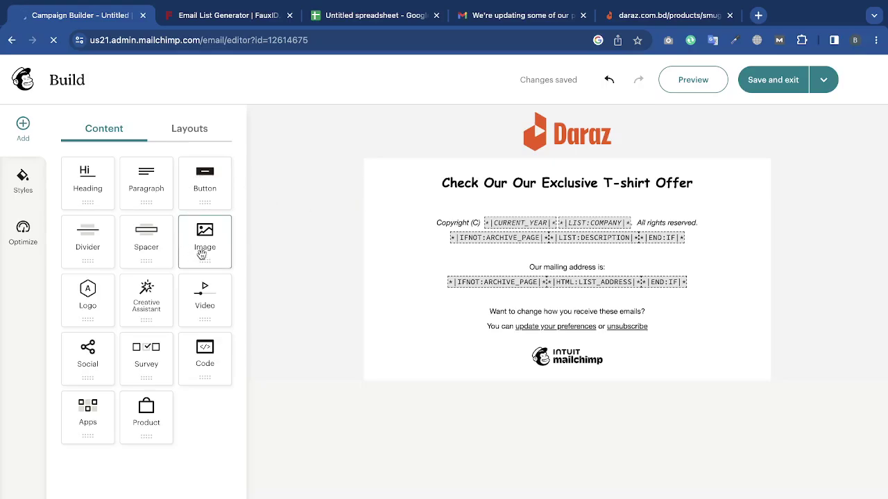
pyautogui.moveTo(194, 254); pyautogui.dragTo(493, 210)
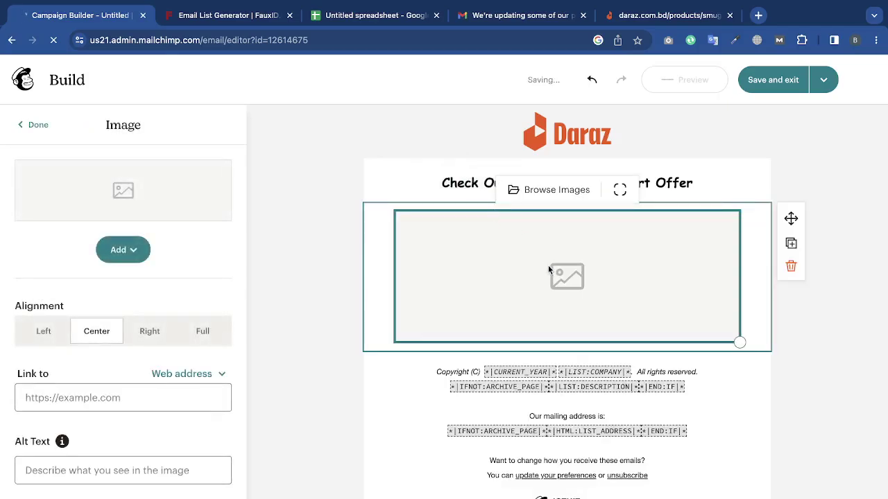
# Upload the T-shirt PNG from Downloads into the image block and open it in the photo editor.
pyautogui.click(147, 254)
pyautogui.click(162, 285)
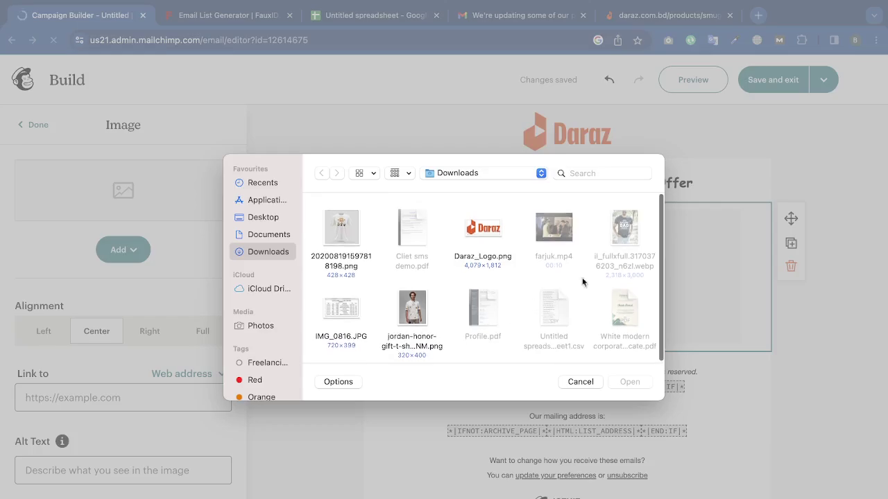
pyautogui.click(351, 229)
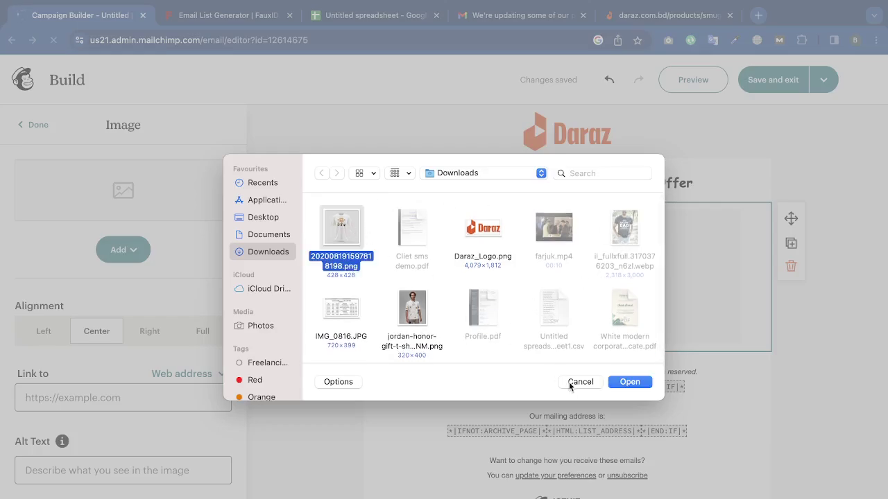
pyautogui.click(617, 383)
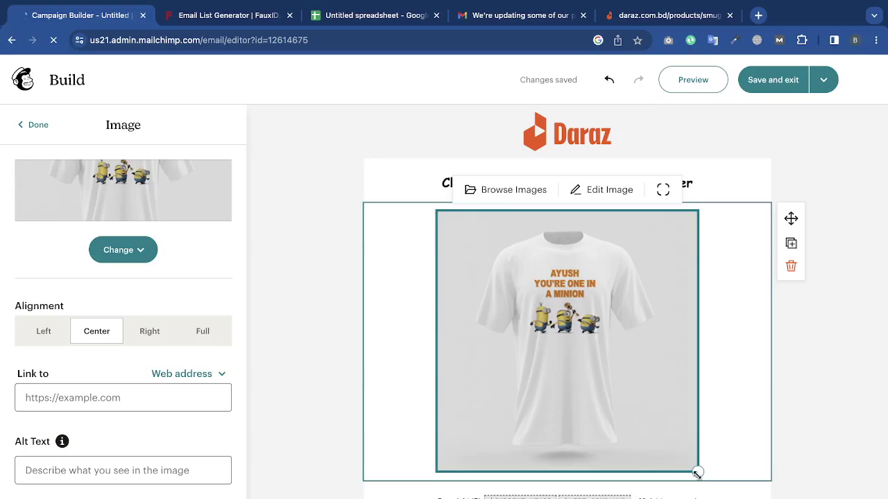
pyautogui.moveTo(697, 475); pyautogui.dragTo(731, 320)
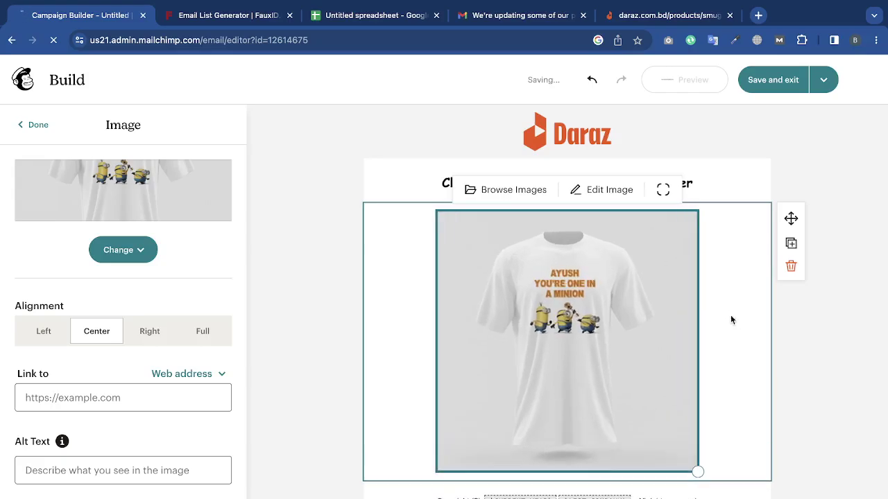
pyautogui.click(594, 191)
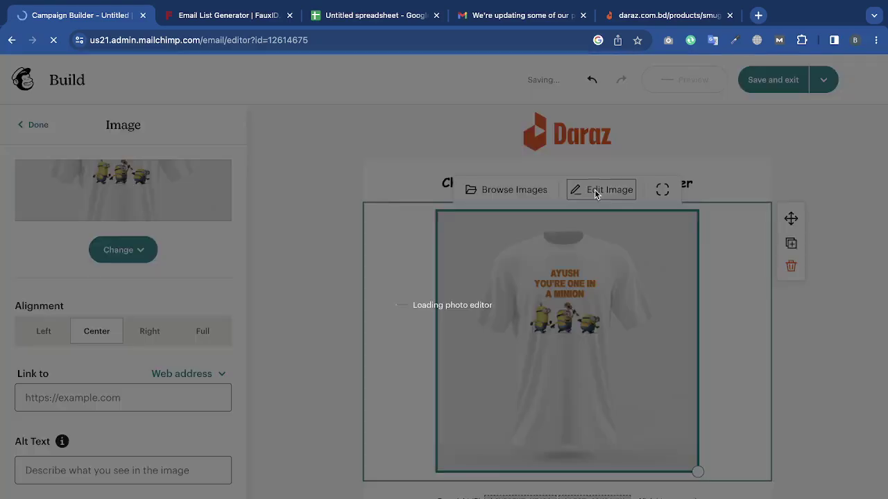
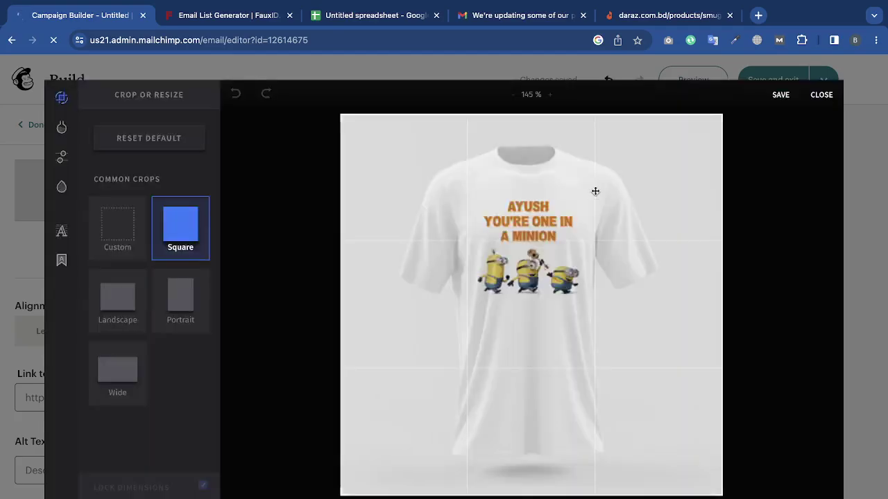
# Try the Custom, Landscape, Portrait and Wide crop presets, then return to a Square crop.
pyautogui.click(127, 235)
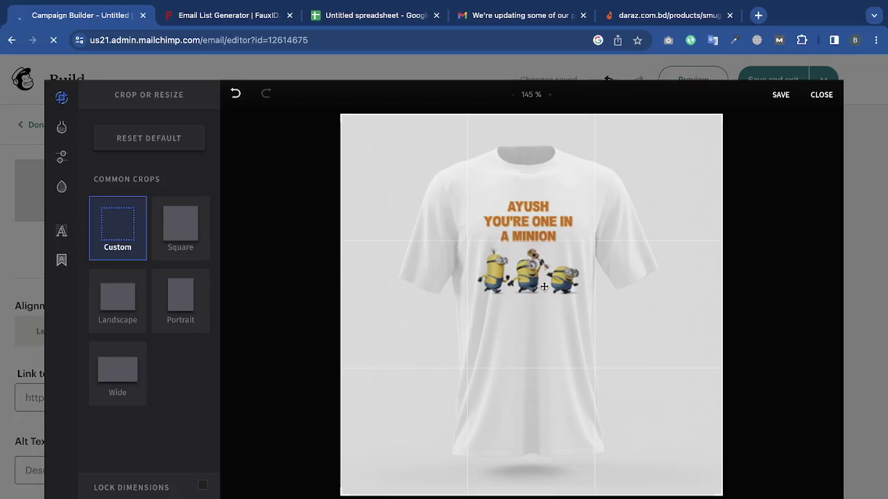
pyautogui.click(127, 300)
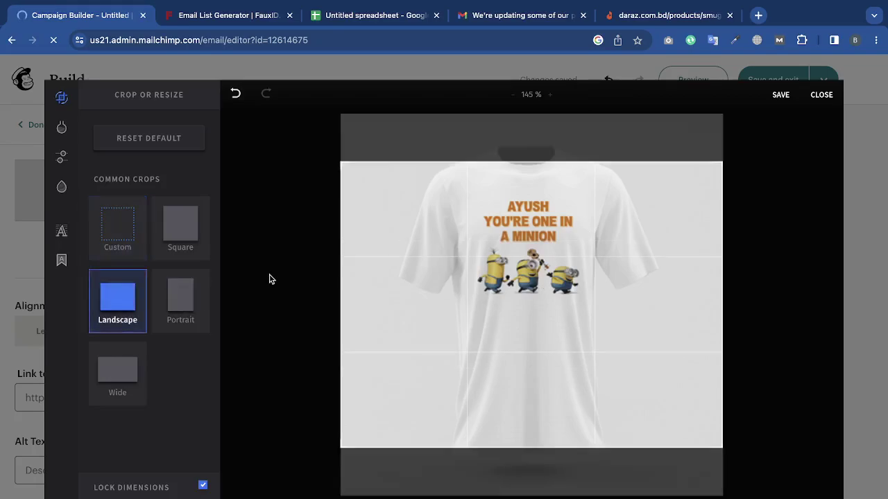
pyautogui.click(196, 290)
pyautogui.click(134, 347)
pyautogui.click(178, 236)
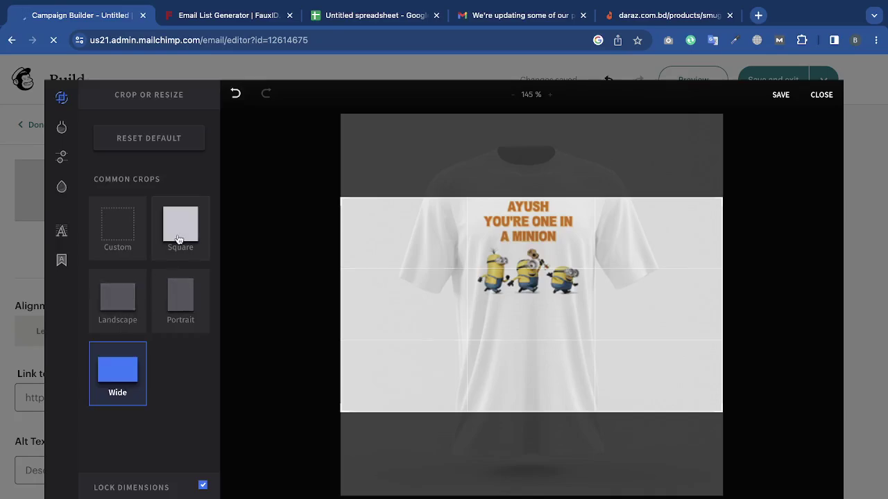
pyautogui.click(61, 128)
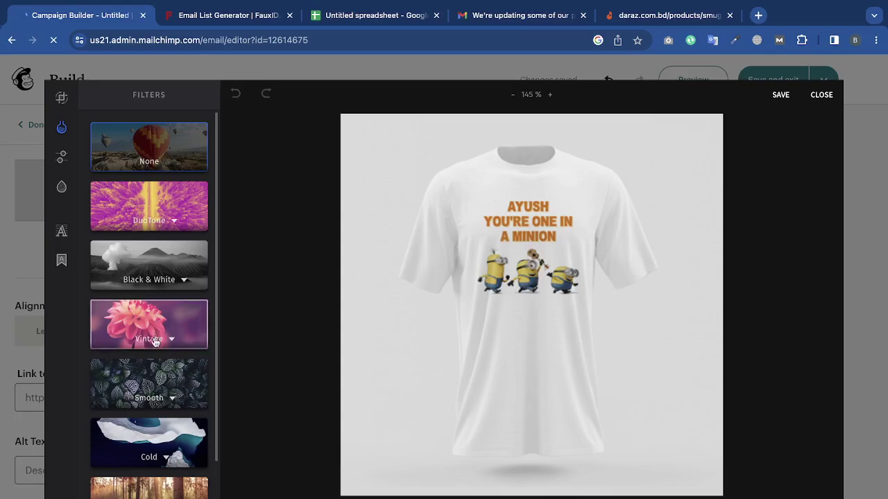
# Try the Cold Eldorado and Breeze filters and the Warm Eighties filter on the T-shirt.
pyautogui.scroll(-2, 154, 333)
pyautogui.click(154, 339)
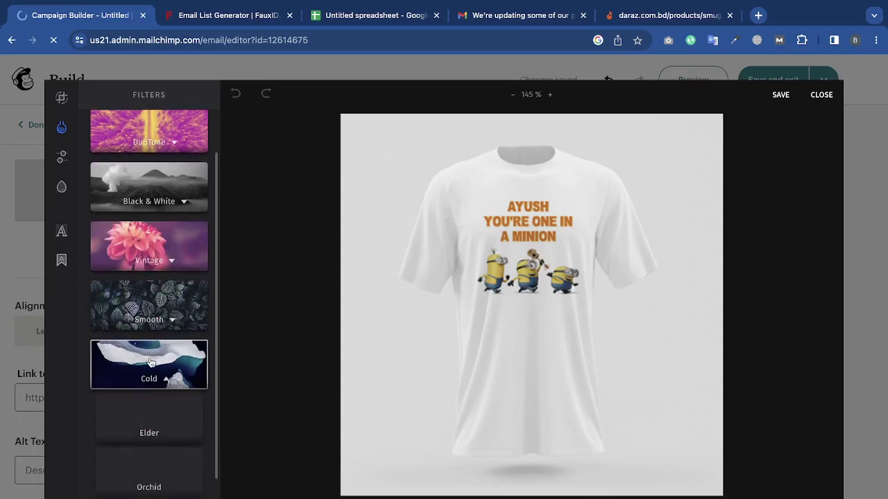
pyautogui.click(154, 428)
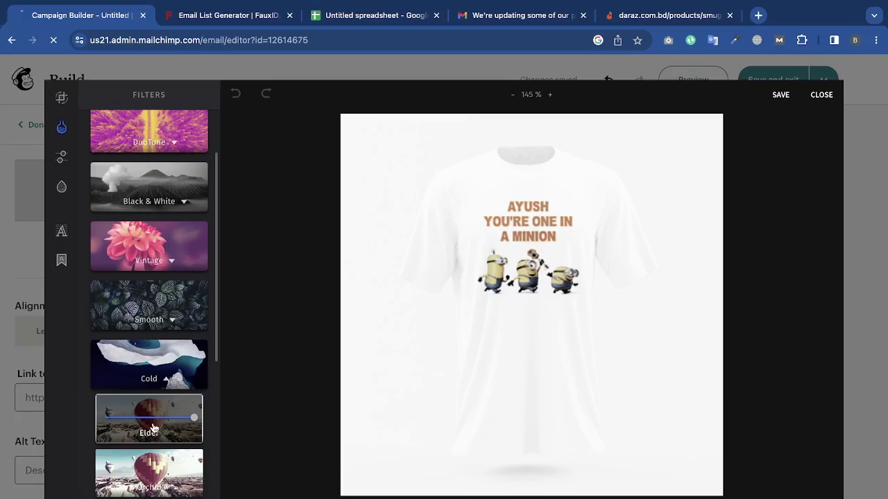
pyautogui.scroll(-5, 154, 428)
pyautogui.click(154, 420)
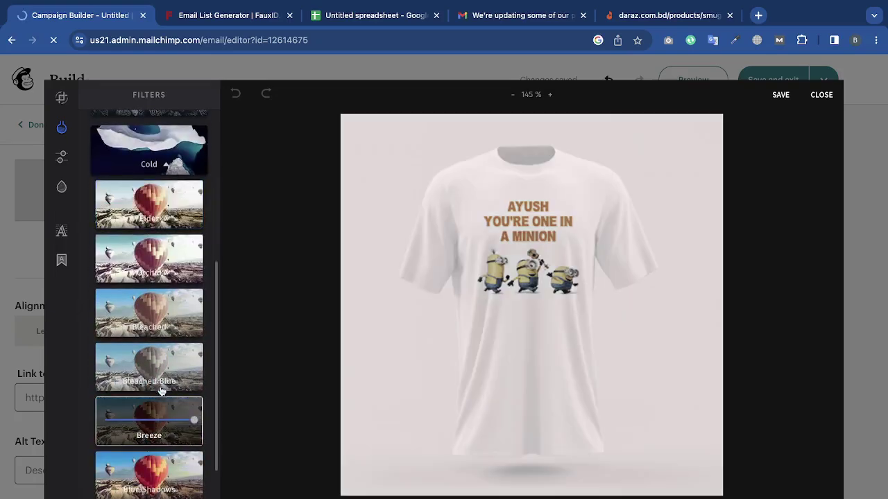
pyautogui.scroll(-3, 159, 390)
pyautogui.click(159, 416)
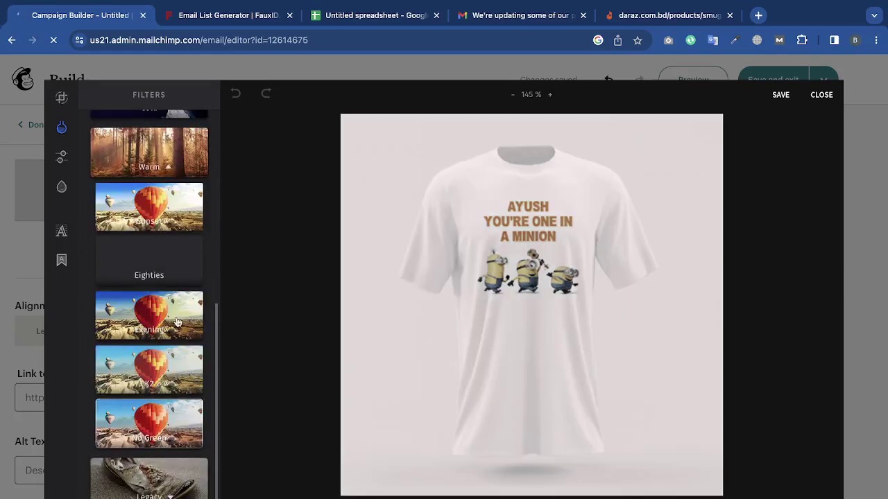
pyautogui.click(170, 278)
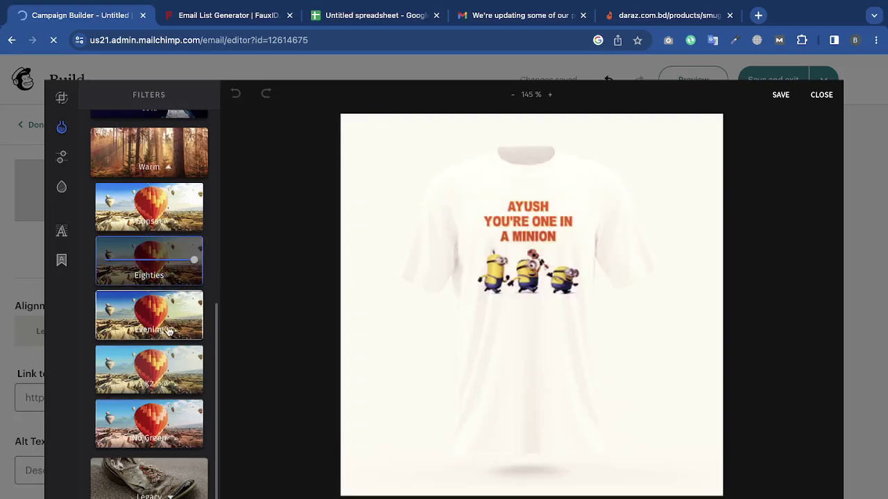
# Apply the Evening filter and lower its intensity for a greyish yellow tint.
pyautogui.click(169, 332)
pyautogui.scroll(5, 165, 309)
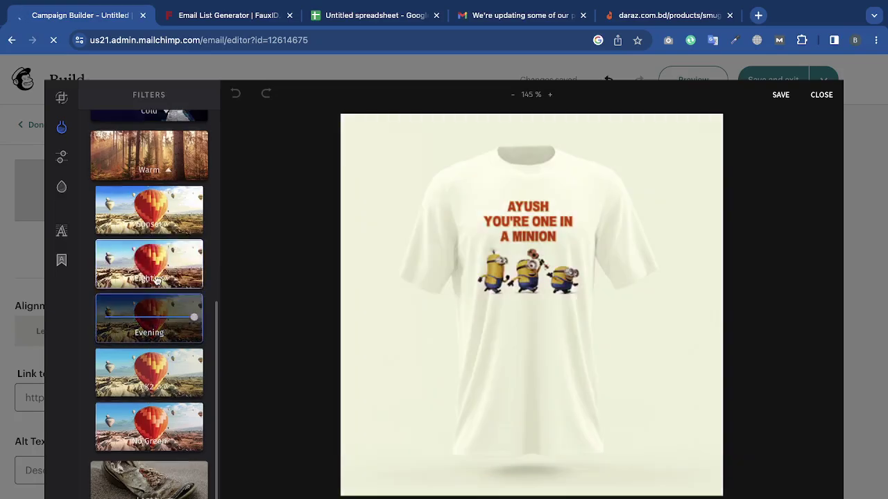
pyautogui.scroll(-1, 177, 442)
pyautogui.scroll(-2, 177, 442)
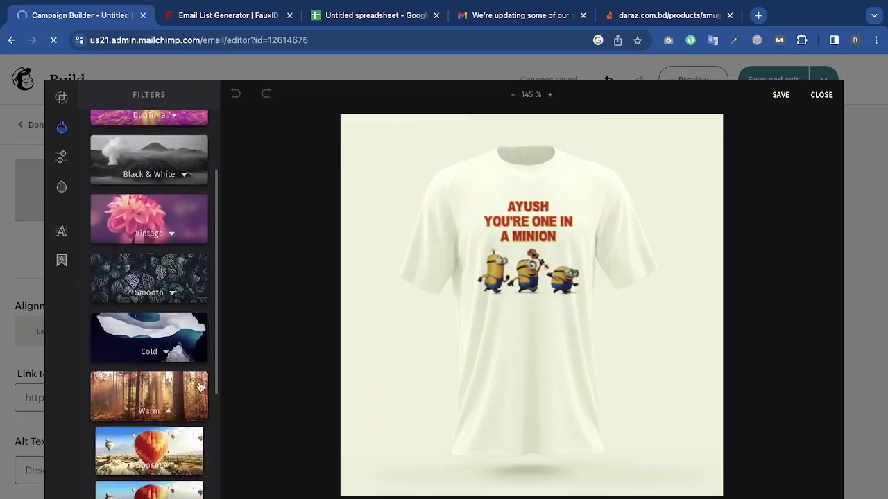
pyautogui.click(156, 383)
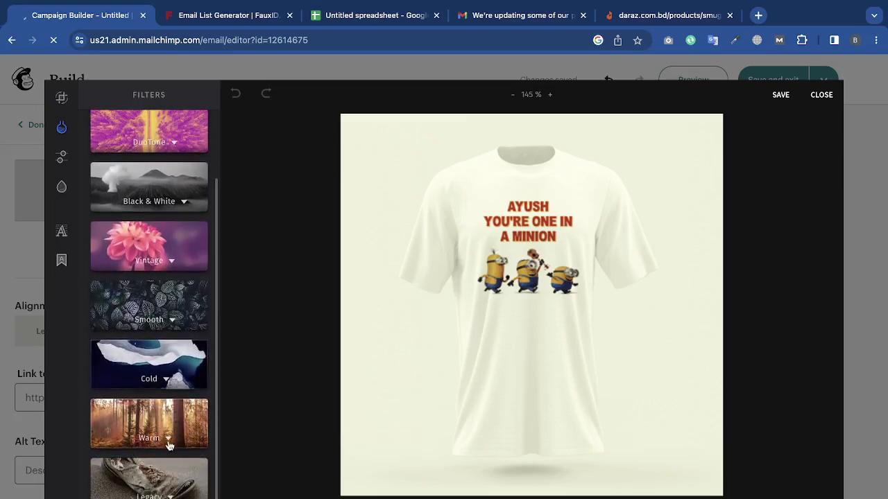
pyautogui.click(168, 445)
pyautogui.click(171, 367)
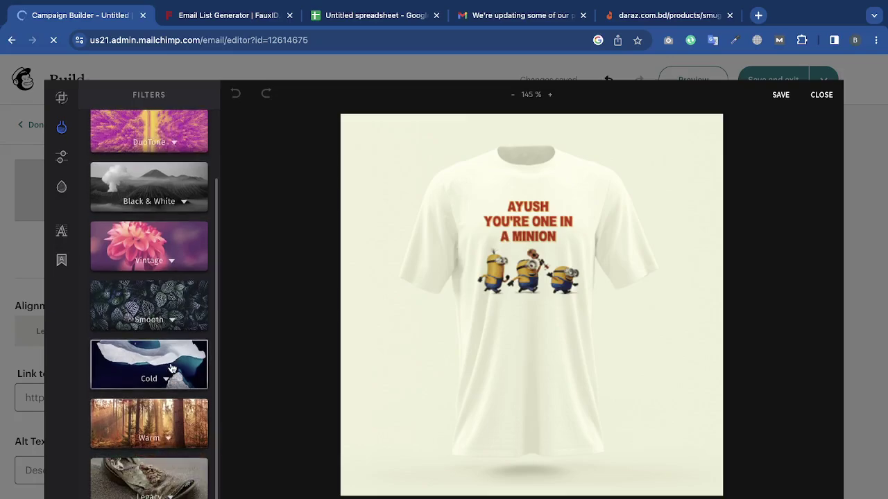
pyautogui.rightClick(172, 367)
pyautogui.click(170, 367)
pyautogui.click(153, 431)
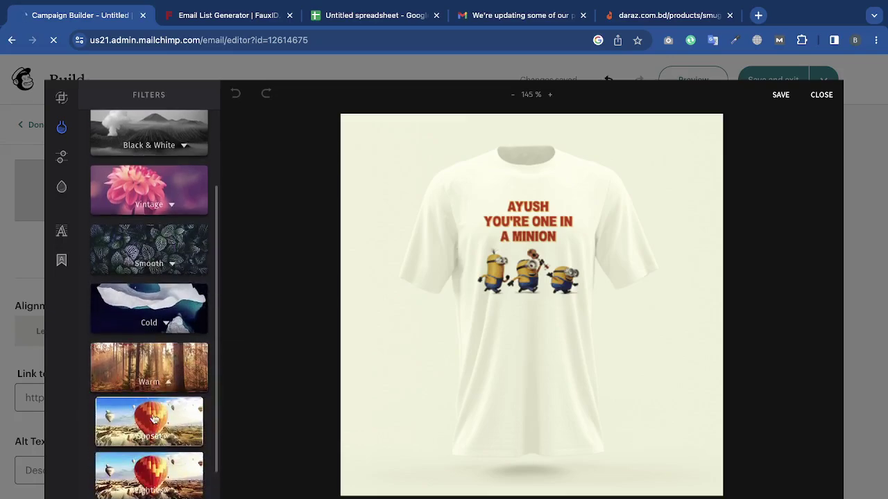
pyautogui.rightClick(163, 380)
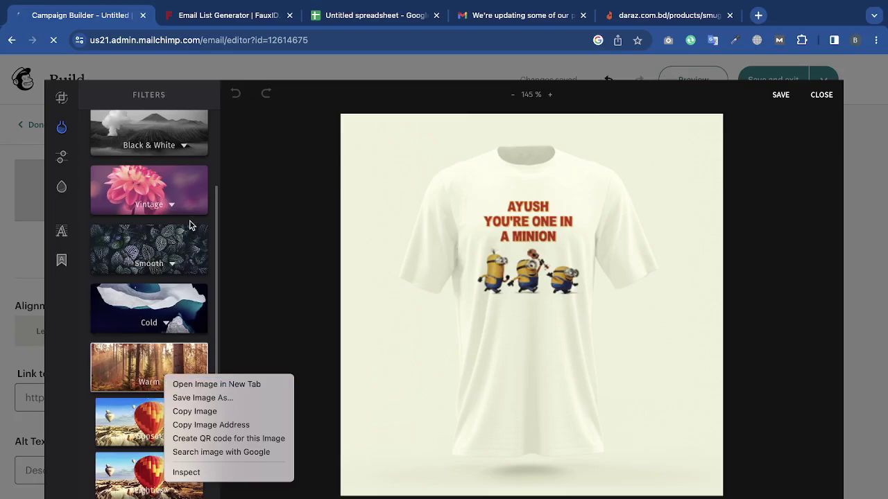
pyautogui.click(215, 222)
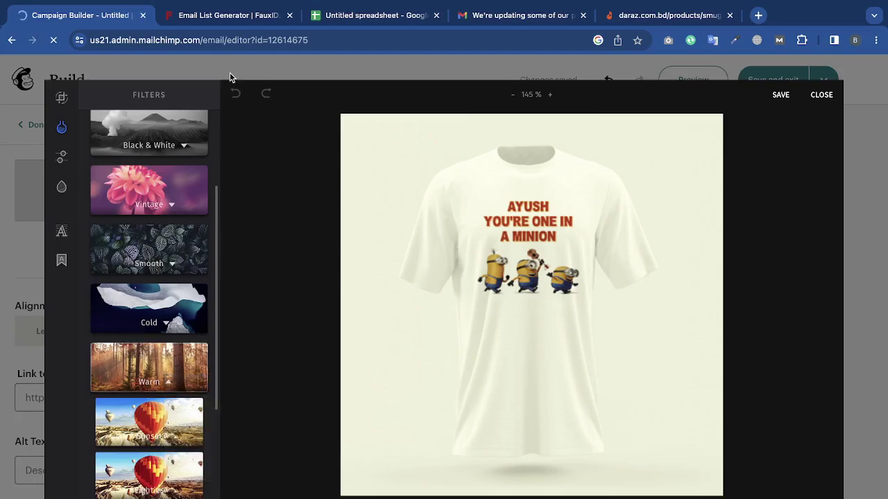
pyautogui.scroll(-3, 209, 244)
pyautogui.scroll(1, 208, 244)
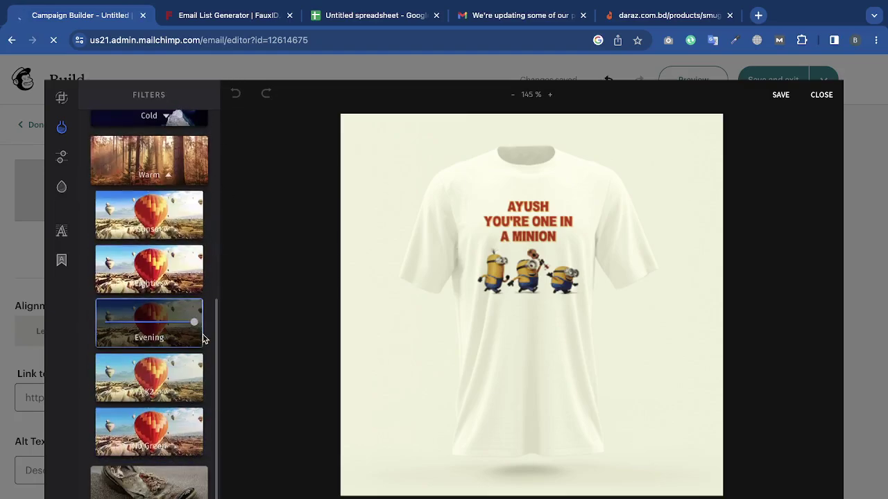
pyautogui.moveTo(194, 324); pyautogui.dragTo(181, 340)
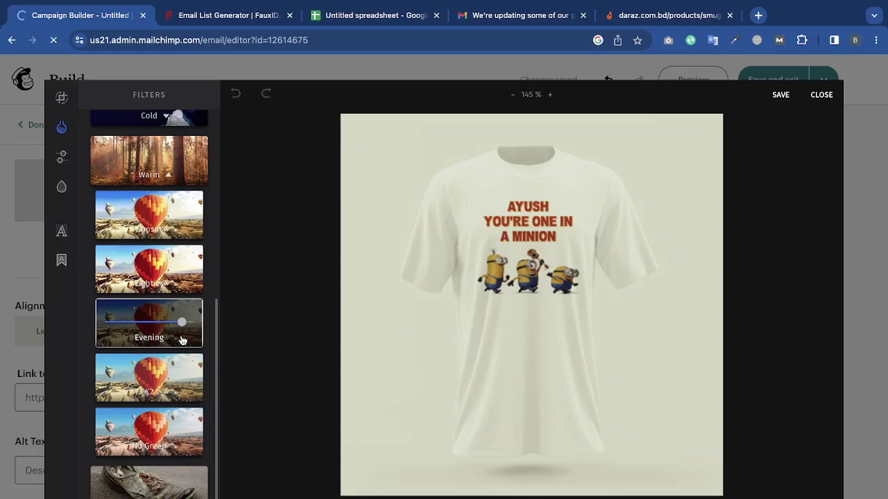
pyautogui.click(62, 158)
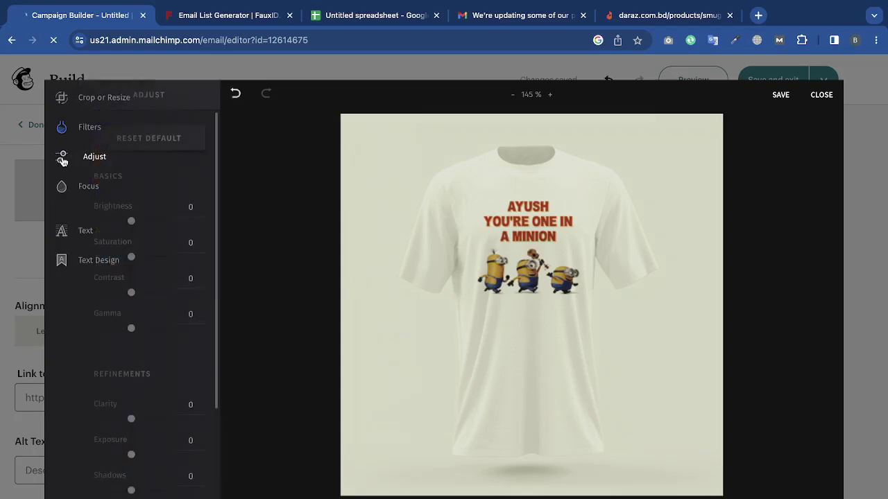
# Set brightness -18, saturation 18, contrast 11, gamma -26, clarity 21 and exposure -23.
pyautogui.rightClick(132, 221)
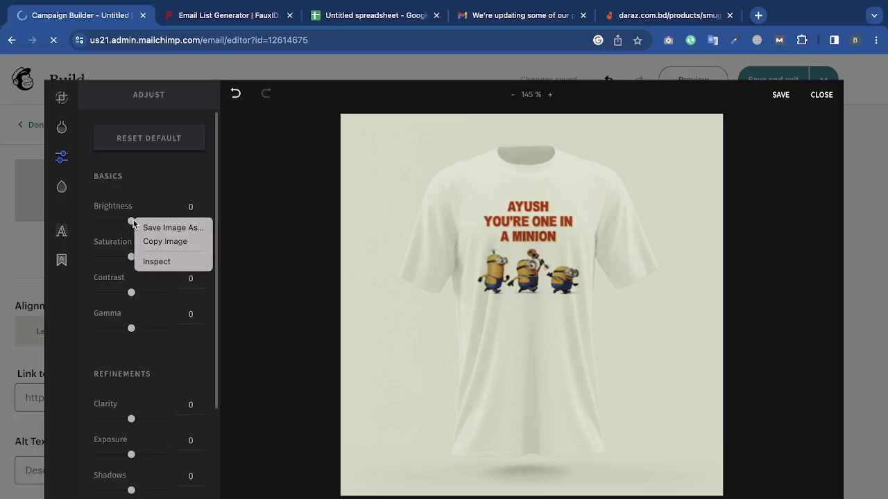
pyautogui.moveTo(131, 222)
pyautogui.mouseDown()
pyautogui.moveTo(142, 224)
pyautogui.moveTo(122, 232)
pyautogui.moveTo(176, 228)
pyautogui.moveTo(128, 226)
pyautogui.mouseUp()
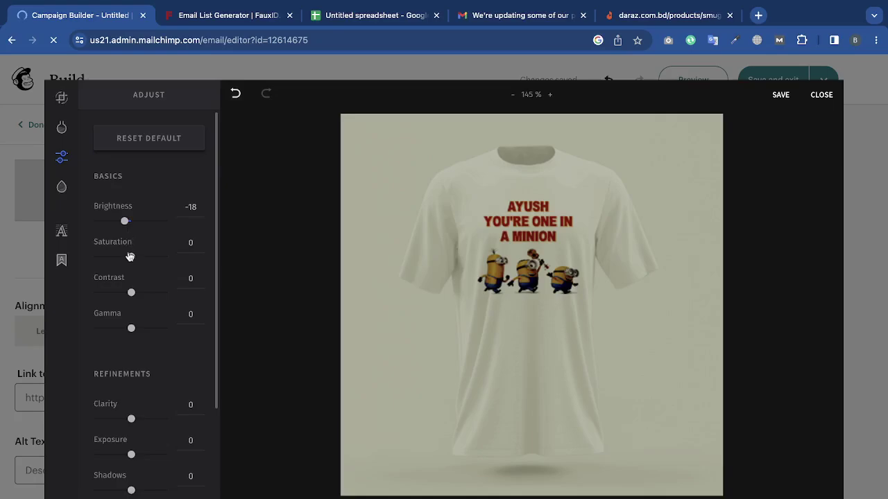
pyautogui.moveTo(133, 257); pyautogui.dragTo(141, 262)
pyautogui.moveTo(133, 294)
pyautogui.mouseDown()
pyautogui.moveTo(144, 293)
pyautogui.moveTo(136, 294)
pyautogui.mouseUp()
pyautogui.moveTo(131, 331); pyautogui.dragTo(122, 330)
pyautogui.scroll(-2, 121, 332)
pyautogui.scroll(-1, 161, 310)
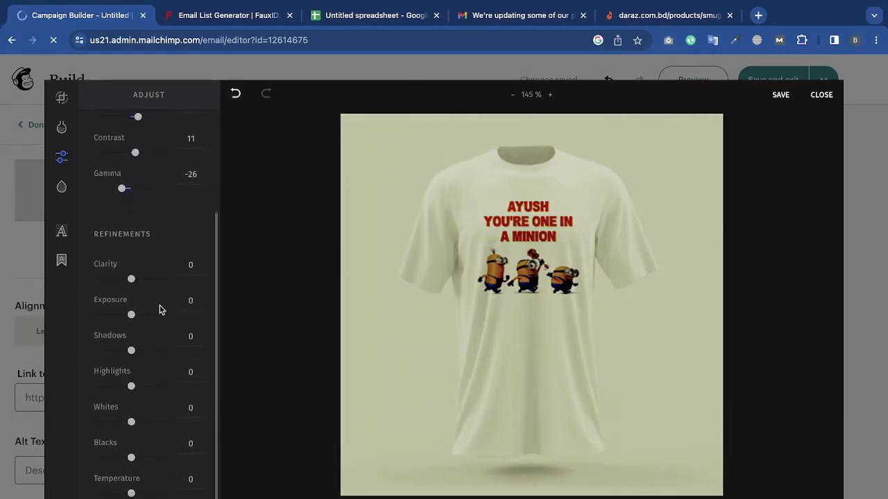
pyautogui.moveTo(130, 281); pyautogui.dragTo(139, 285)
pyautogui.moveTo(133, 317)
pyautogui.mouseDown()
pyautogui.moveTo(144, 315)
pyautogui.moveTo(123, 318)
pyautogui.mouseUp()
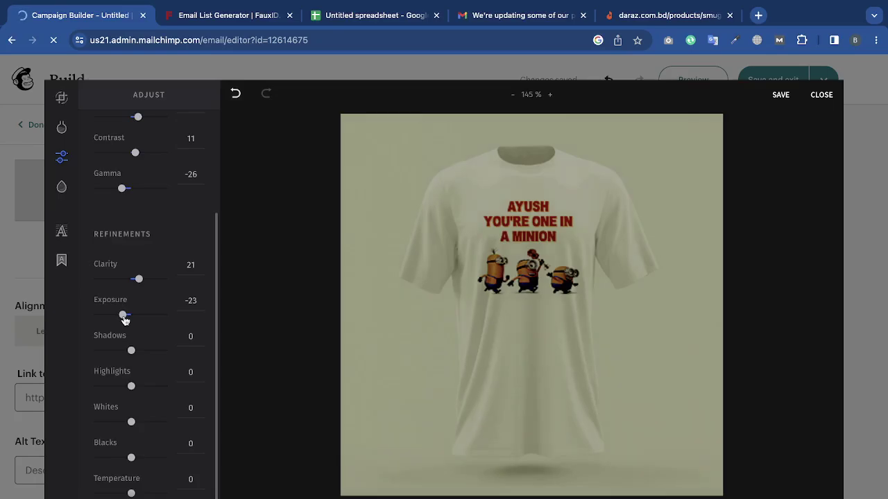
# Add a radial focus centred on the shirt's print and adjust its blur strength.
pyautogui.scroll(4, 127, 323)
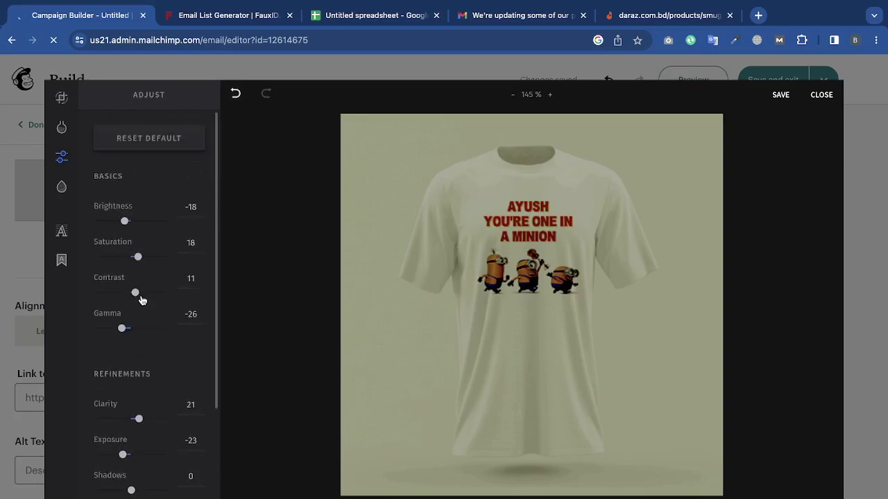
pyautogui.click(67, 185)
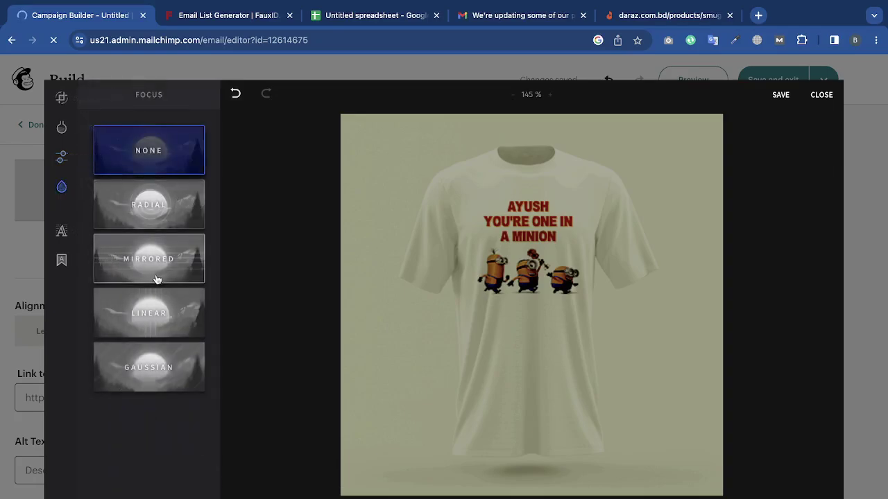
pyautogui.click(147, 206)
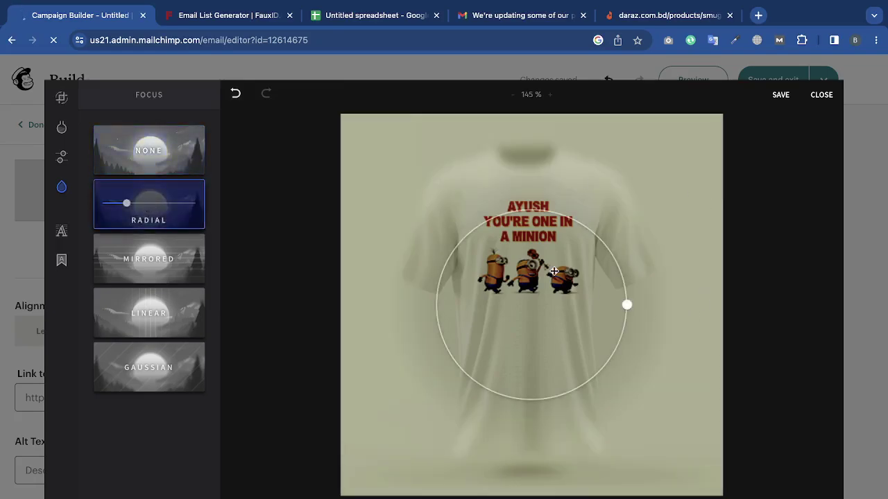
pyautogui.moveTo(554, 271); pyautogui.dragTo(546, 226)
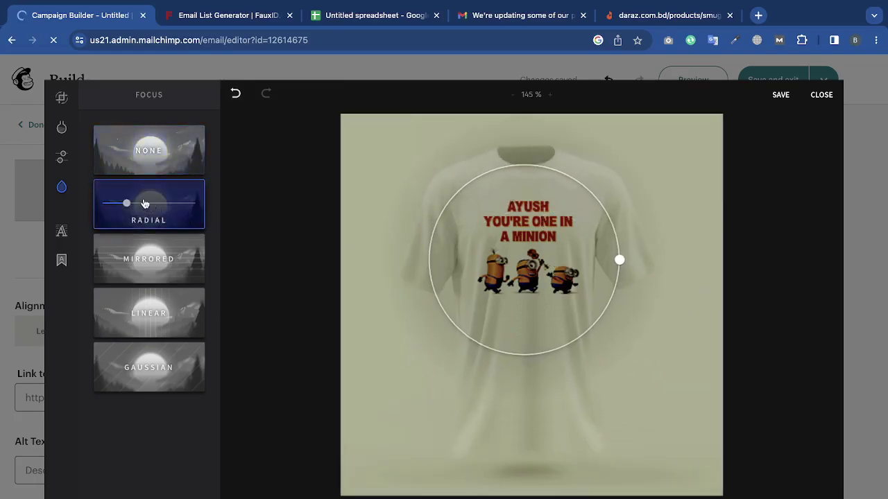
pyautogui.moveTo(127, 202); pyautogui.dragTo(79, 232)
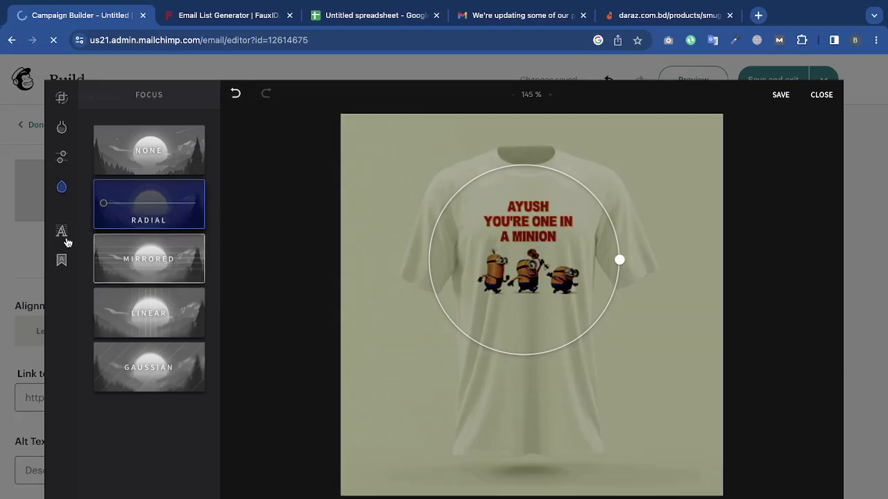
pyautogui.click(63, 233)
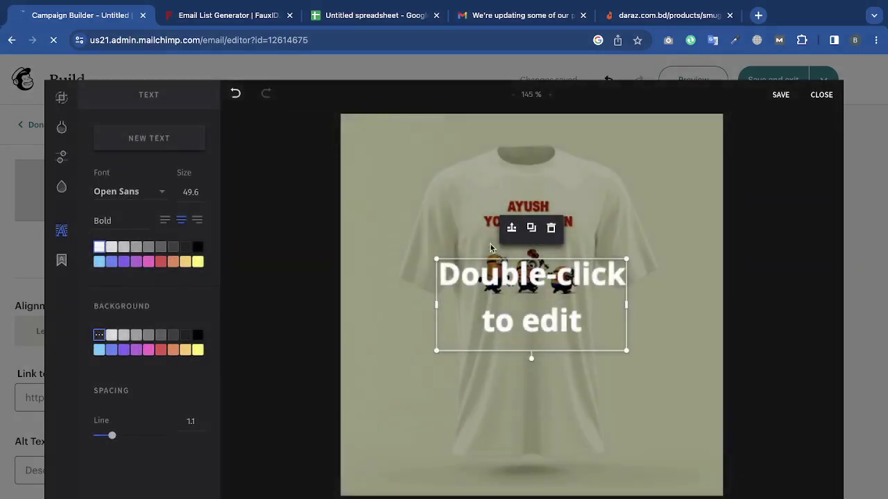
# Add a 'welcome' caption on the shirt, shrinking, moving and tilting it.
pyautogui.doubleClick(548, 297)
pyautogui.write('welco')
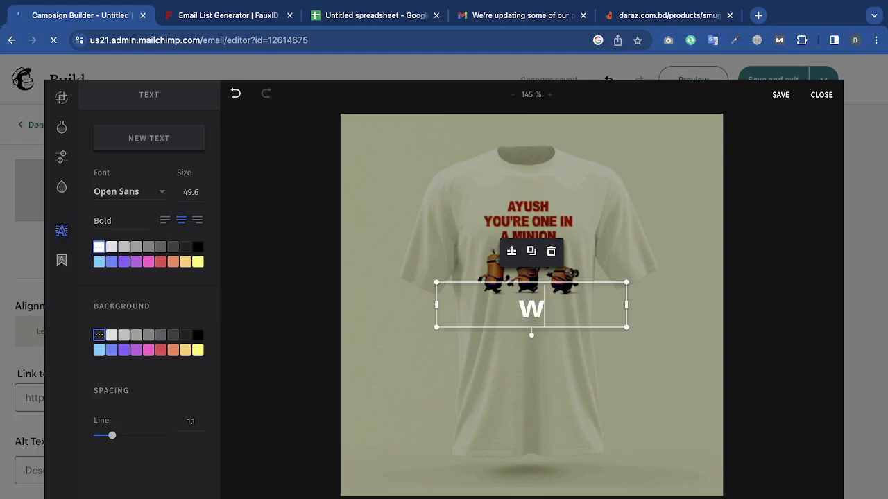
pyautogui.write('me')
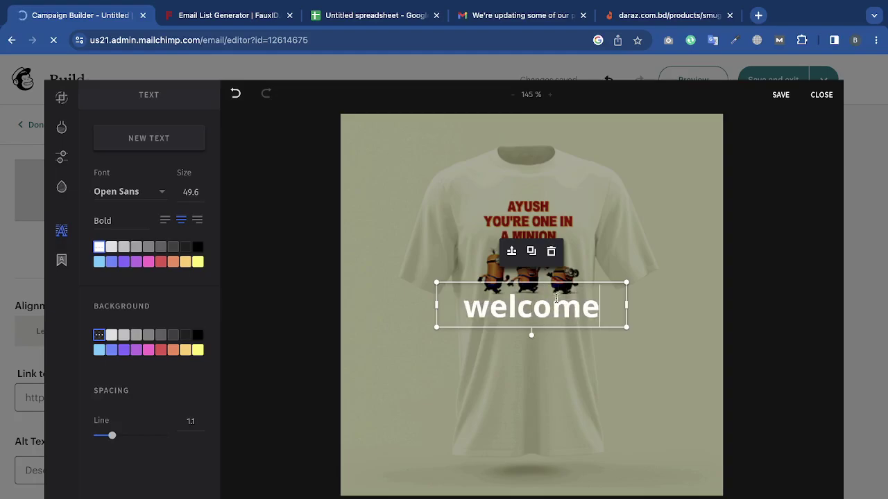
pyautogui.click(654, 317)
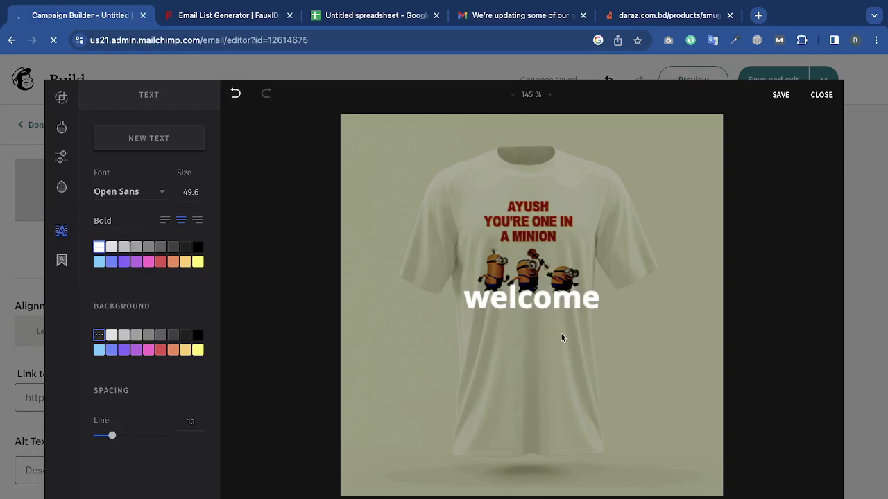
pyautogui.click(617, 310)
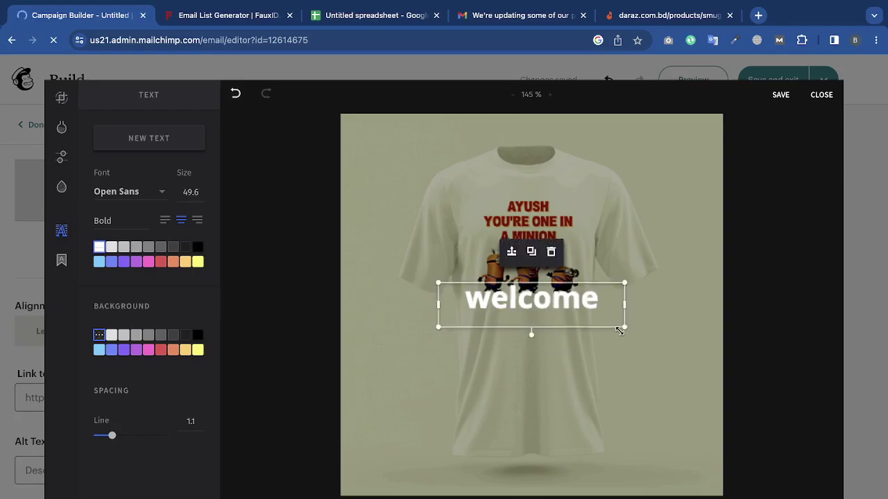
pyautogui.moveTo(629, 336); pyautogui.dragTo(597, 321)
pyautogui.moveTo(548, 305); pyautogui.dragTo(605, 373)
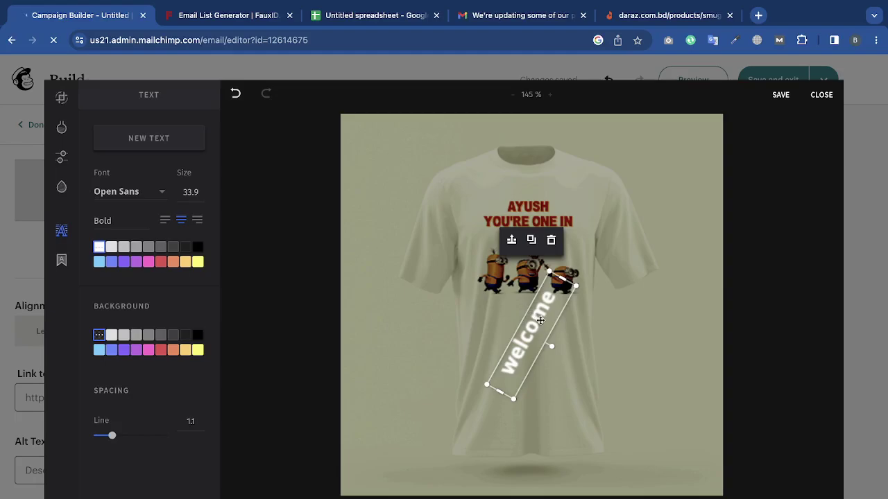
pyautogui.moveTo(539, 321); pyautogui.dragTo(543, 352)
pyautogui.click(669, 362)
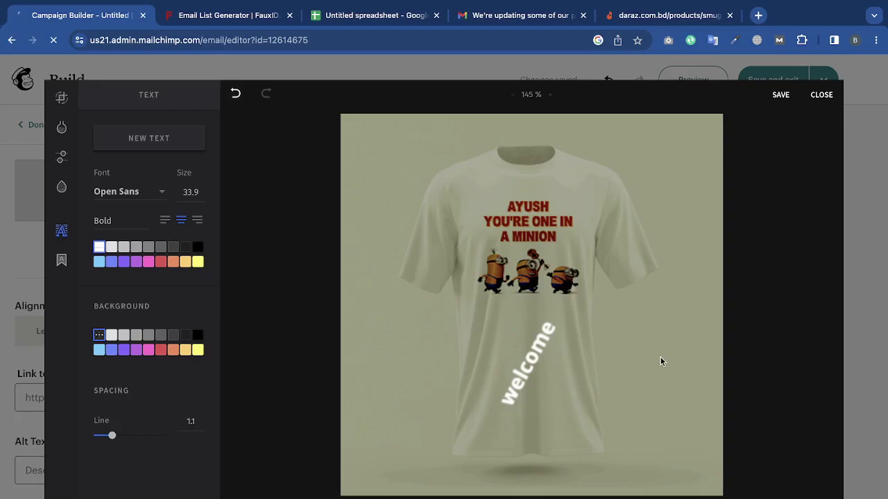
# Delete the 'welcome' caption from the shirt.
pyautogui.click(535, 355)
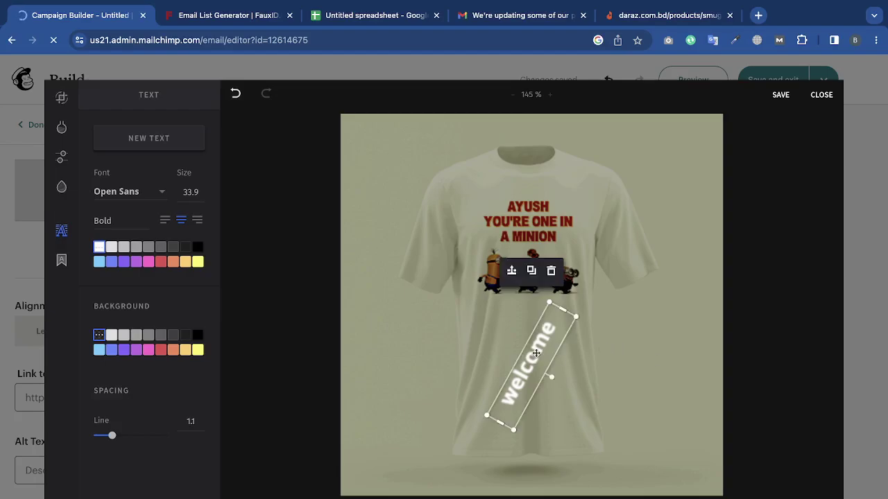
pyautogui.press('BackSpace')
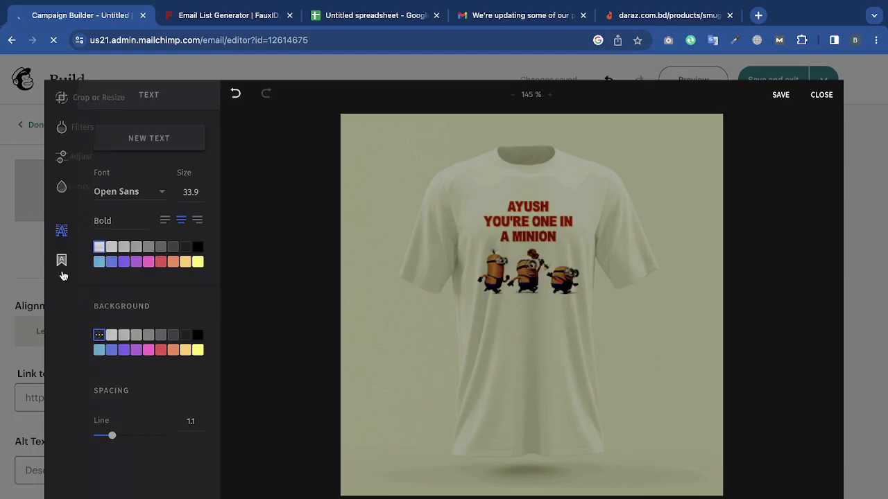
pyautogui.click(64, 261)
# Add the Beer and Burger text design reading 'ONLY 200 TAKA', shrink it and move it down.
pyautogui.click(120, 351)
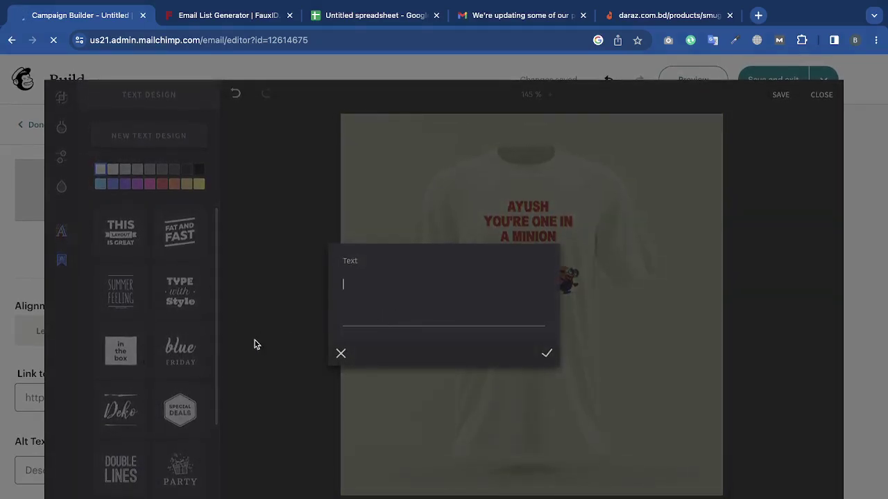
pyautogui.click(340, 353)
pyautogui.scroll(-5, 145, 384)
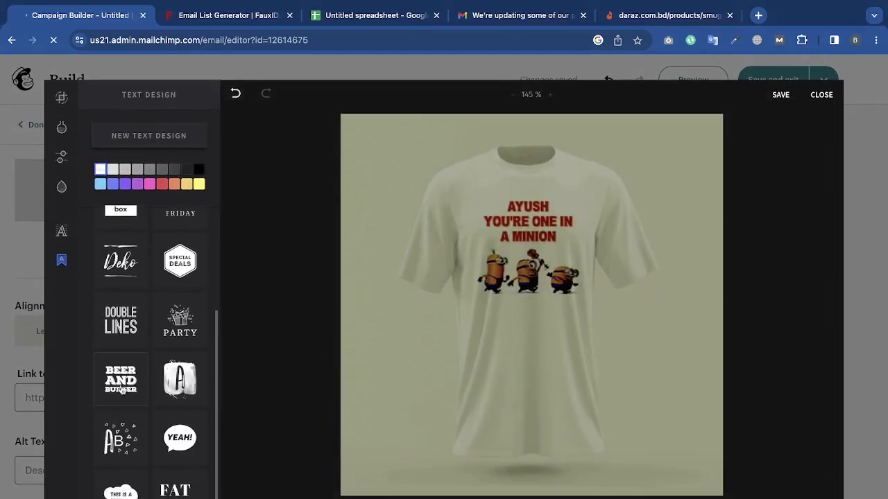
pyautogui.click(127, 382)
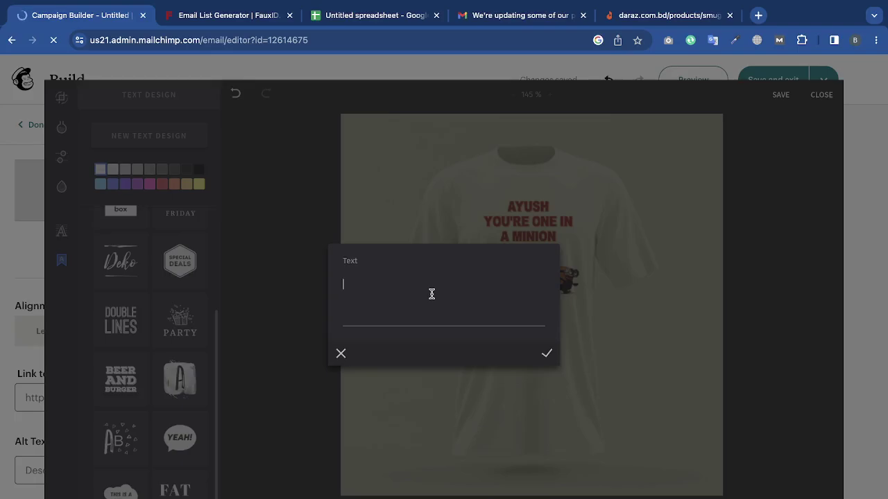
pyautogui.write('only 2oo taka')
pyautogui.click(546, 353)
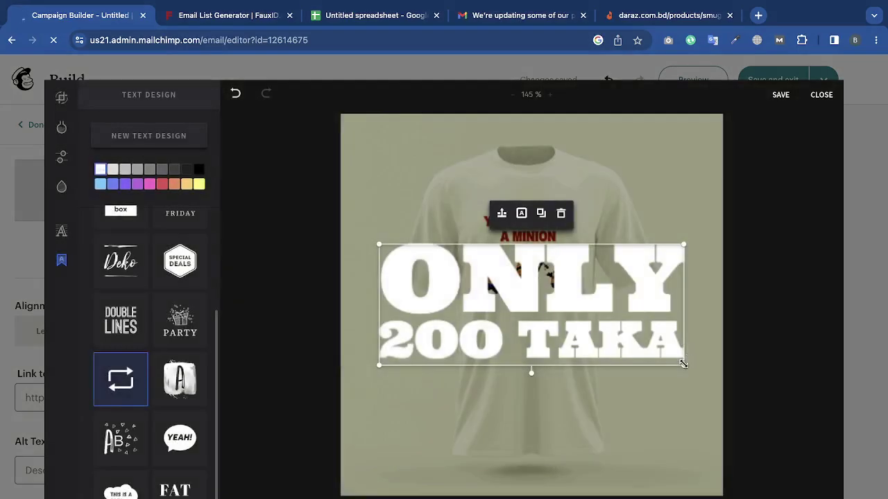
pyautogui.moveTo(683, 363); pyautogui.dragTo(590, 328)
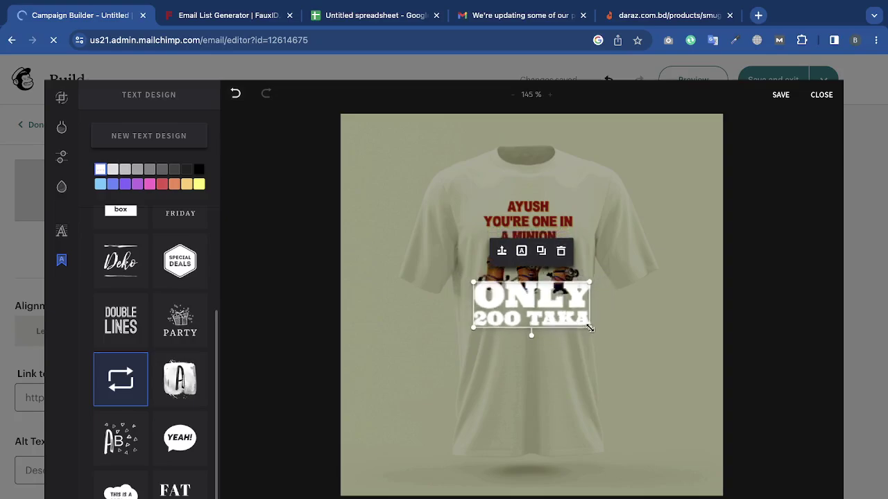
pyautogui.moveTo(519, 324); pyautogui.dragTo(551, 450)
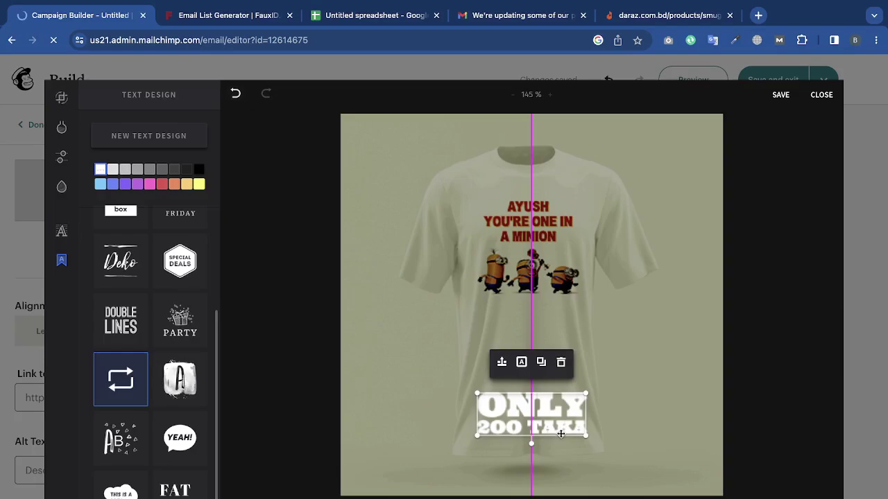
pyautogui.click(628, 421)
# Colour the 'ONLY 200 TAKA' text light orange.
pyautogui.click(533, 425)
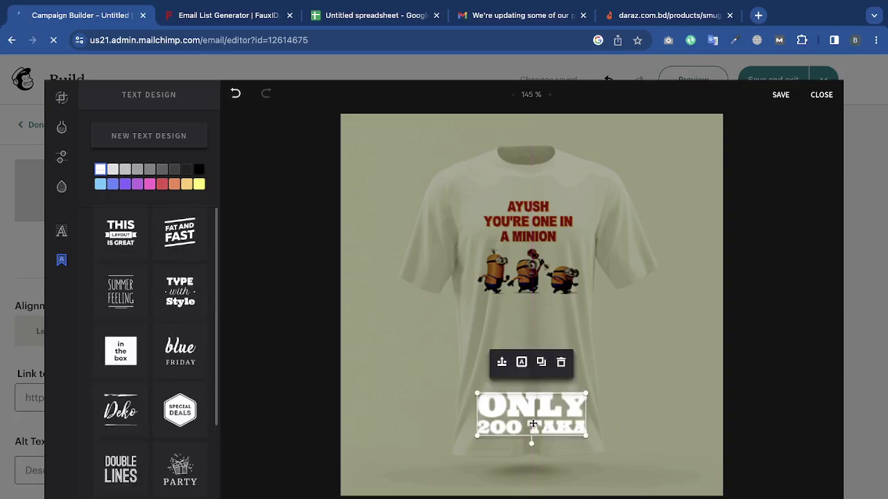
pyautogui.click(163, 186)
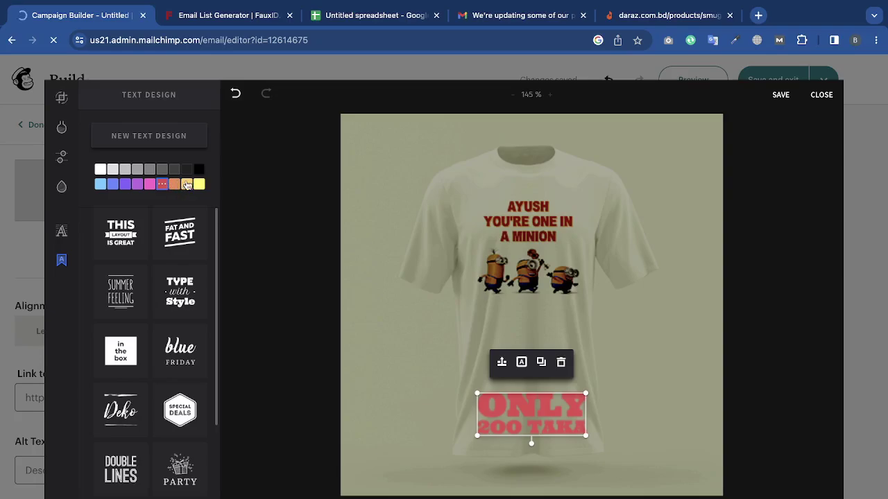
pyautogui.click(186, 184)
pyautogui.click(670, 414)
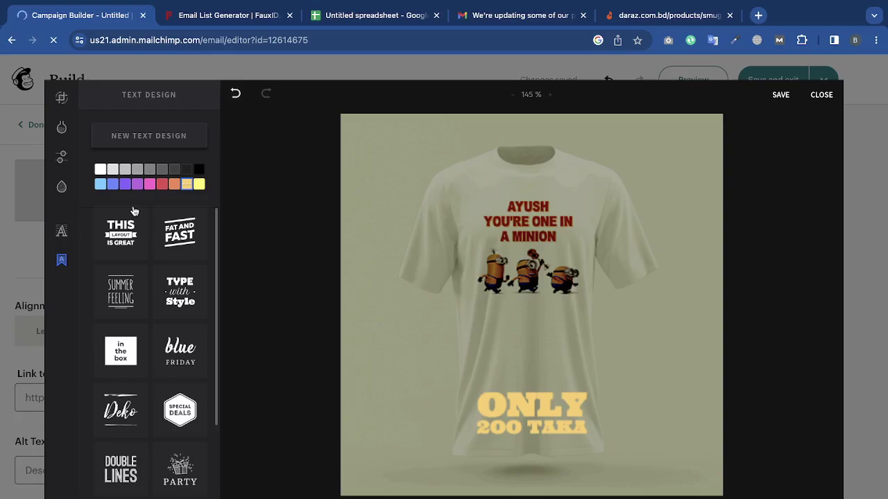
# Restyle the text with the Fat and Fast design, shrink it, and save the image.
pyautogui.click(177, 233)
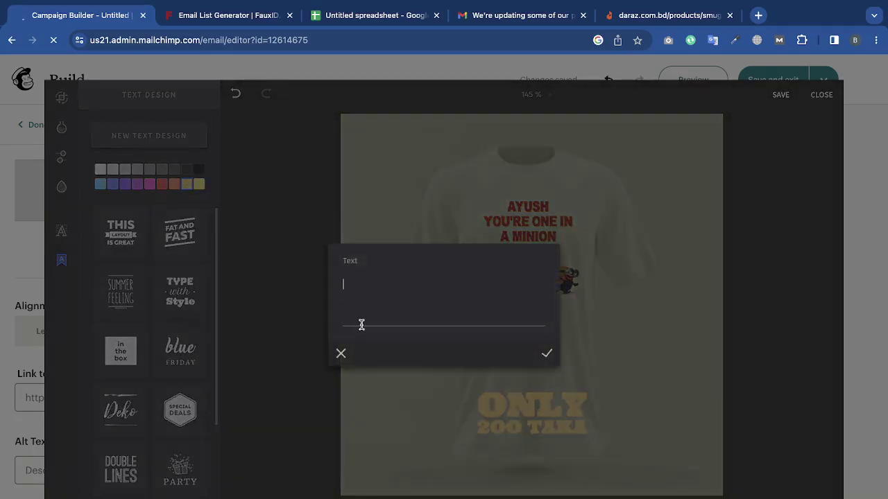
pyautogui.click(340, 353)
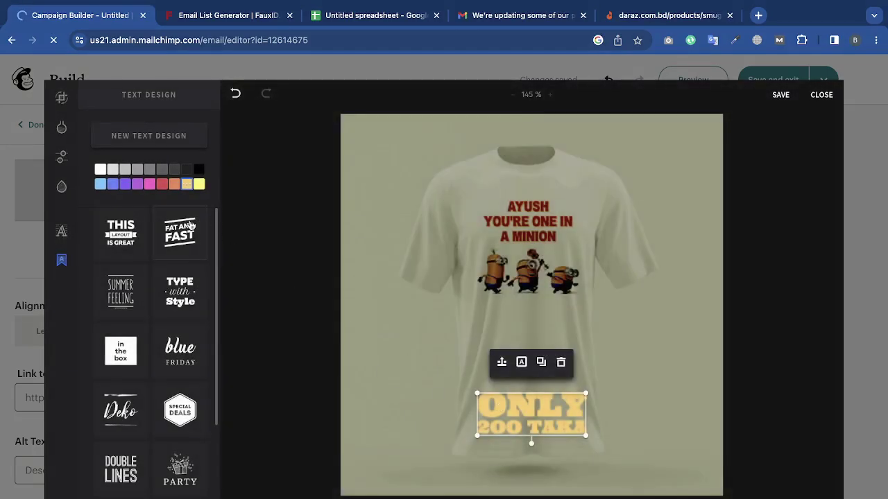
pyautogui.click(190, 227)
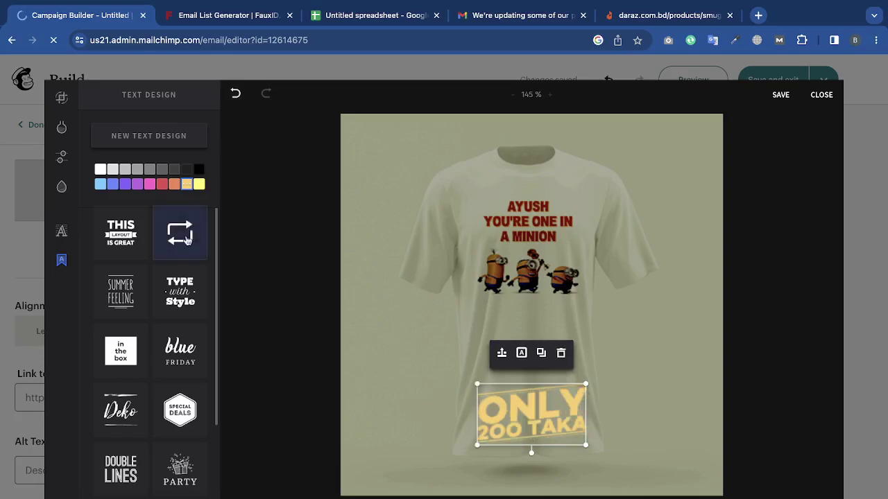
pyautogui.scroll(-5, 181, 351)
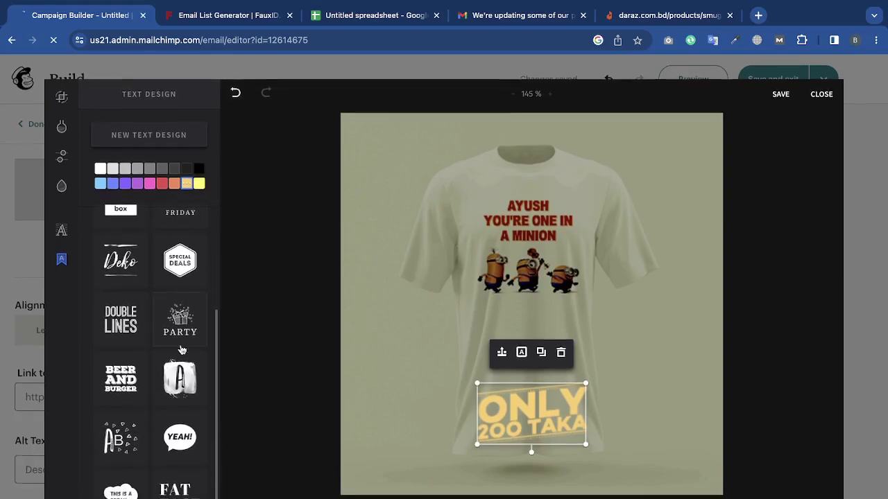
pyautogui.scroll(5, 173, 374)
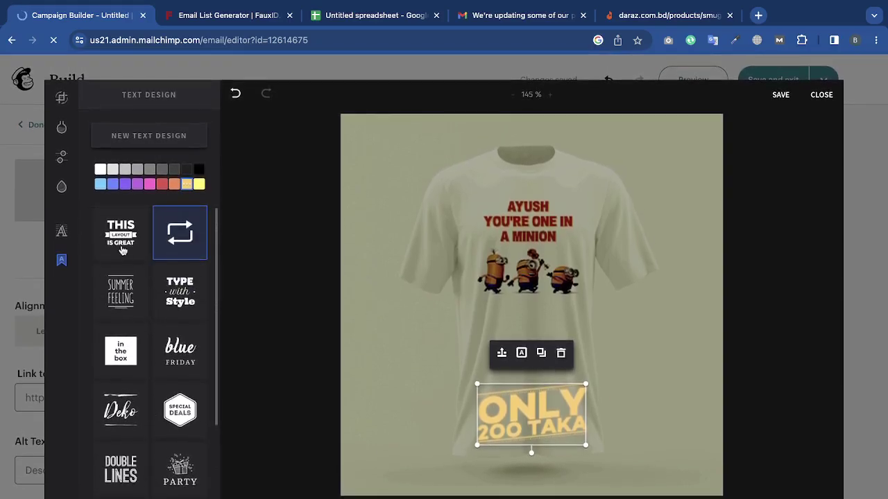
pyautogui.click(116, 240)
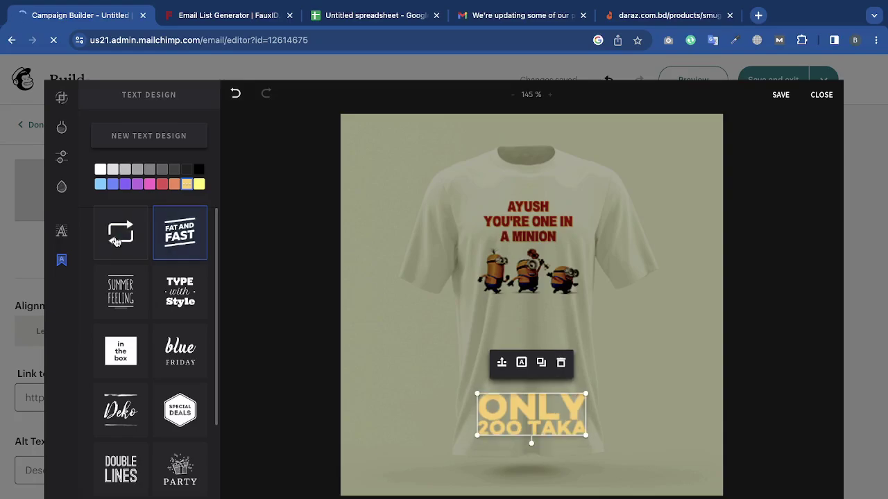
pyautogui.click(157, 243)
pyautogui.click(689, 308)
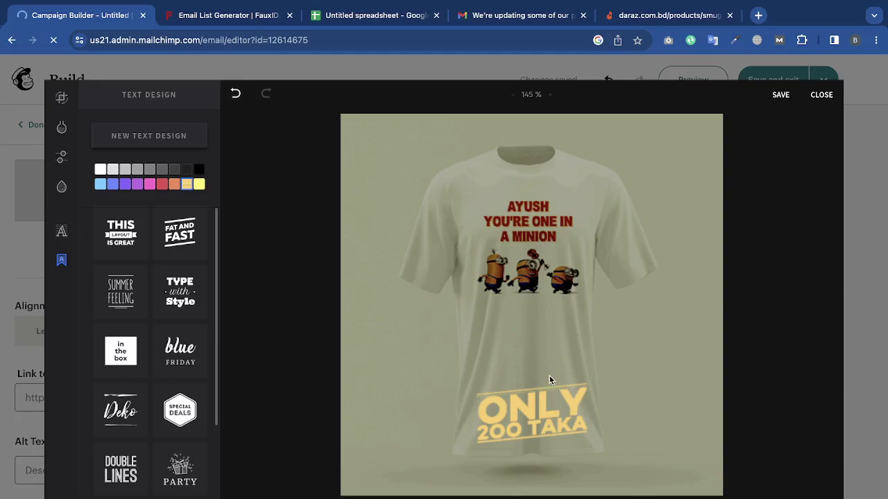
pyautogui.click(582, 438)
pyautogui.moveTo(589, 449); pyautogui.dragTo(544, 358)
pyautogui.click(622, 378)
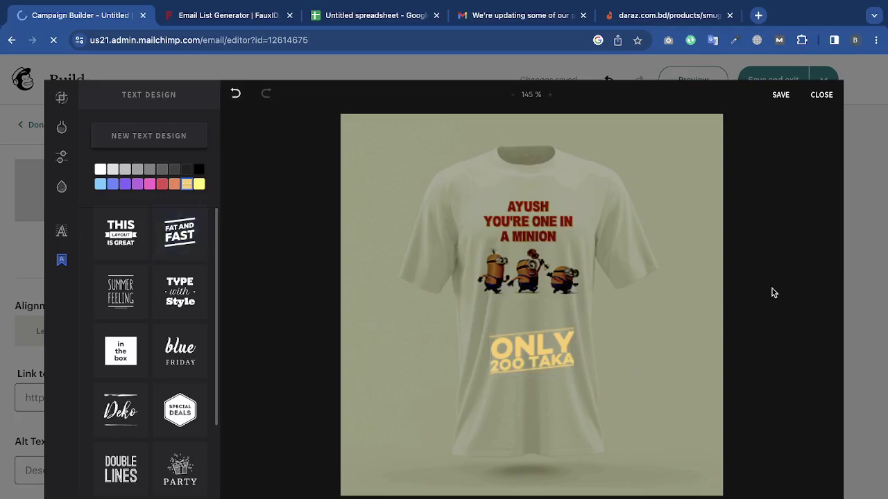
pyautogui.click(779, 97)
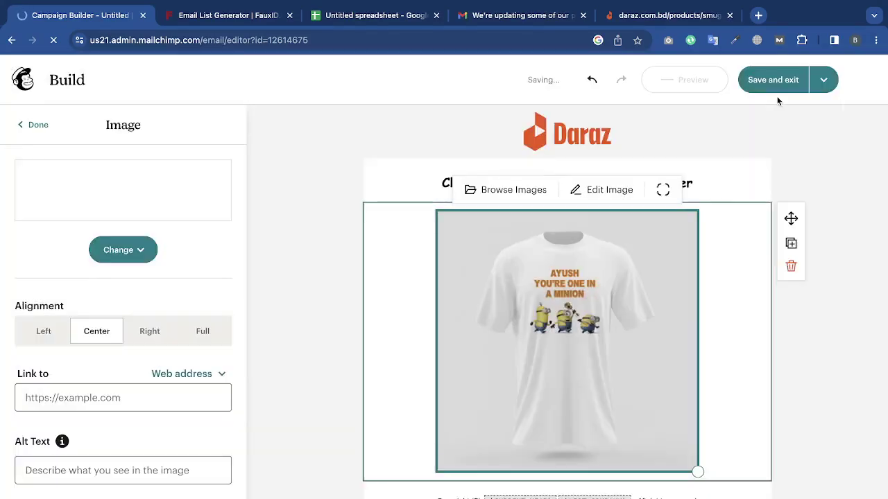
# Try the S, M and L corner presets, then drag the custom radius to maximum for a circle.
pyautogui.click(828, 337)
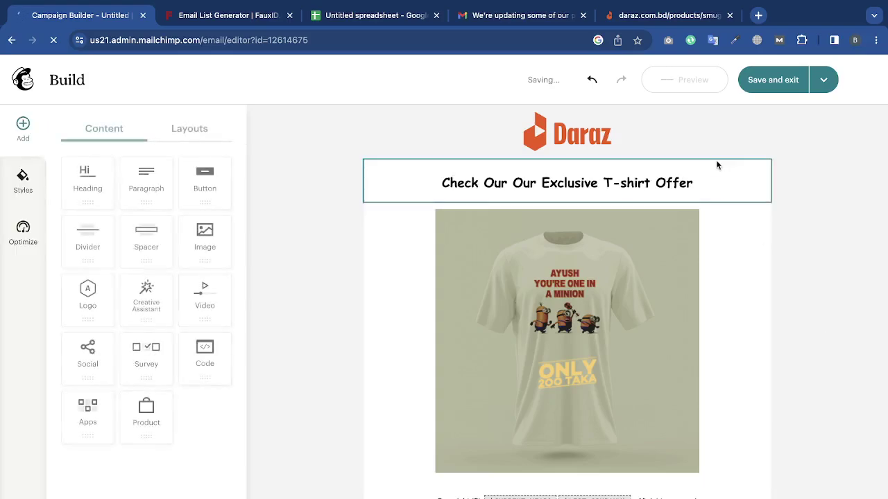
pyautogui.click(657, 321)
pyautogui.click(661, 189)
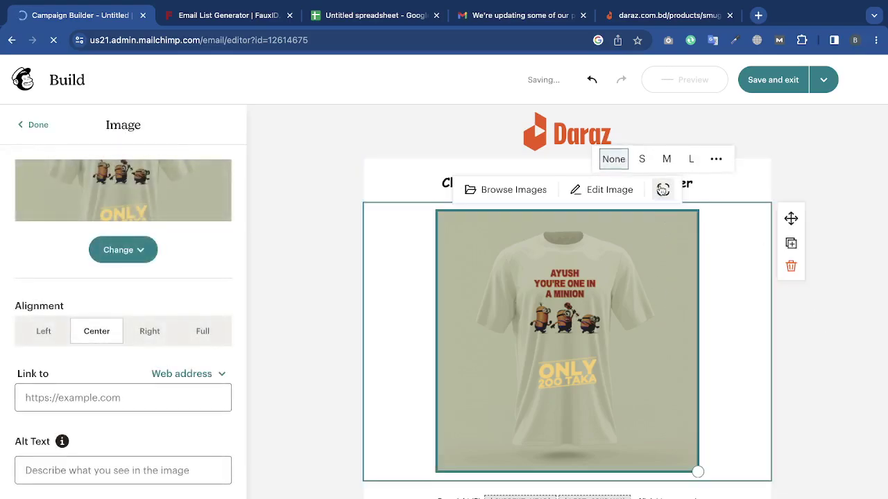
pyautogui.click(641, 160)
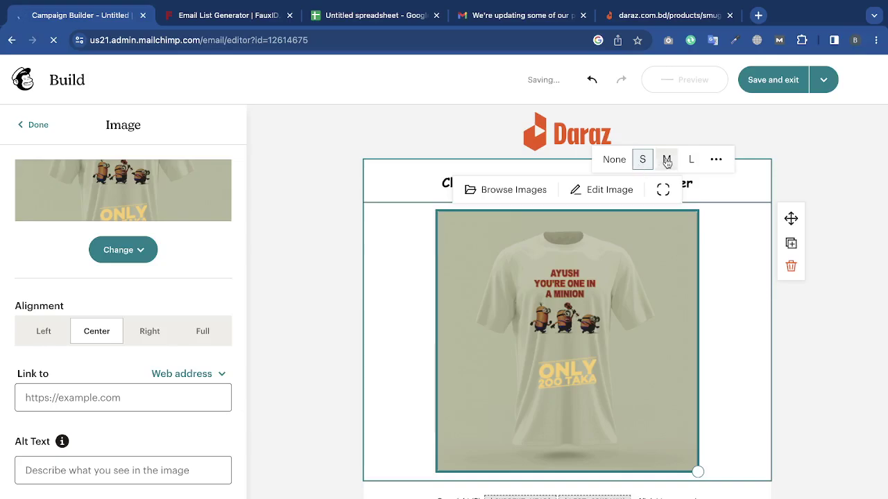
pyautogui.click(666, 160)
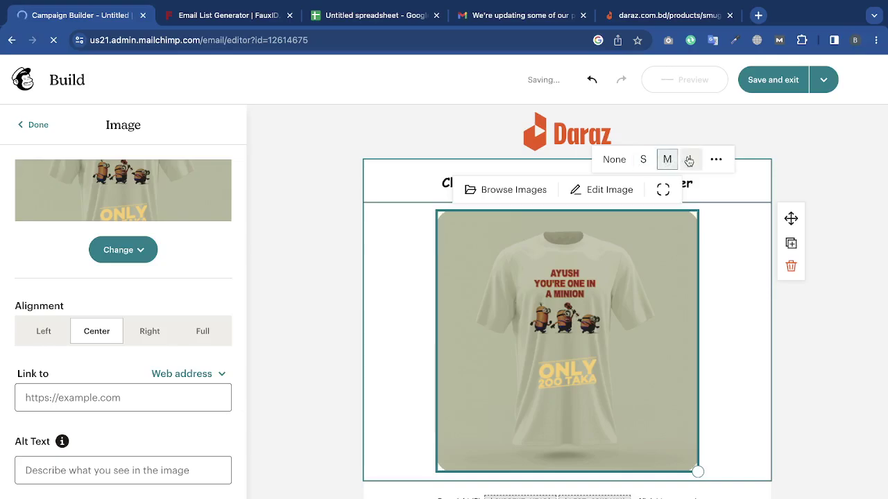
pyautogui.click(691, 160)
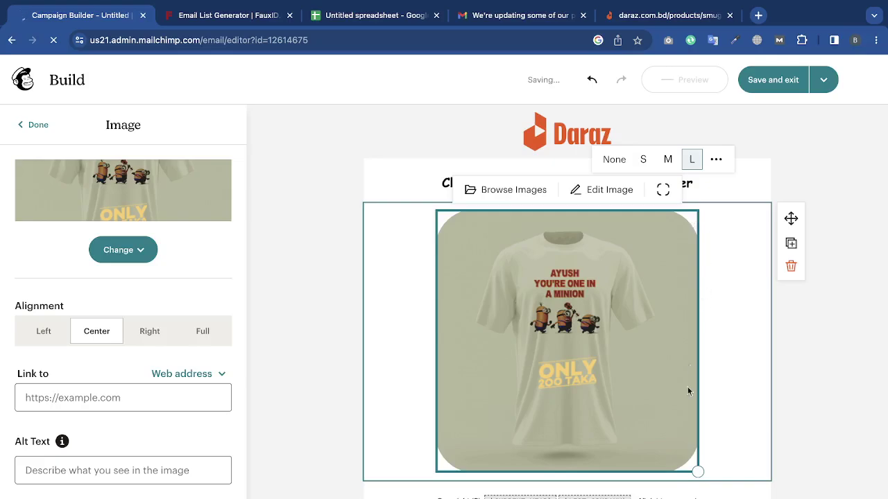
pyautogui.click(614, 159)
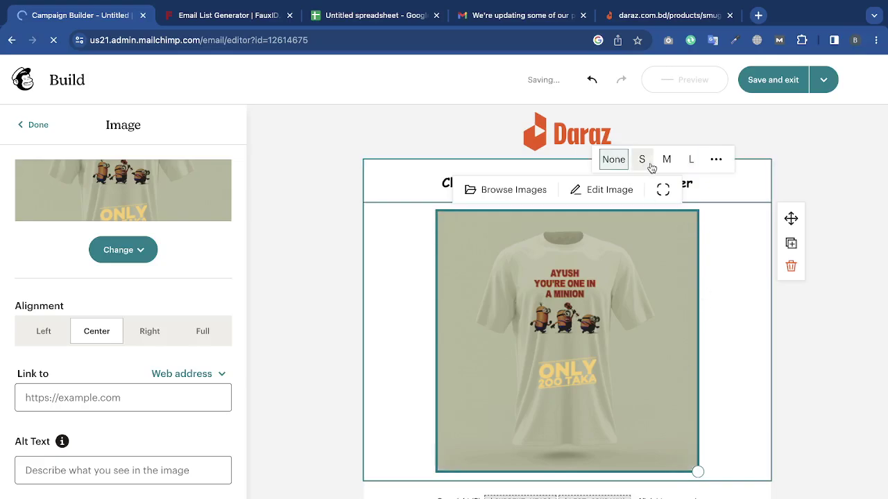
pyautogui.click(643, 161)
pyautogui.click(666, 159)
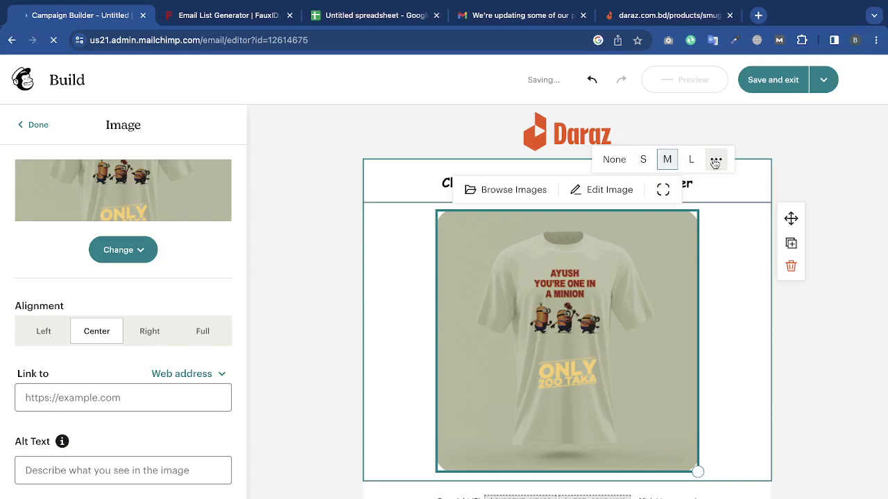
pyautogui.click(716, 161)
pyautogui.moveTo(618, 165); pyautogui.dragTo(733, 168)
pyautogui.click(806, 171)
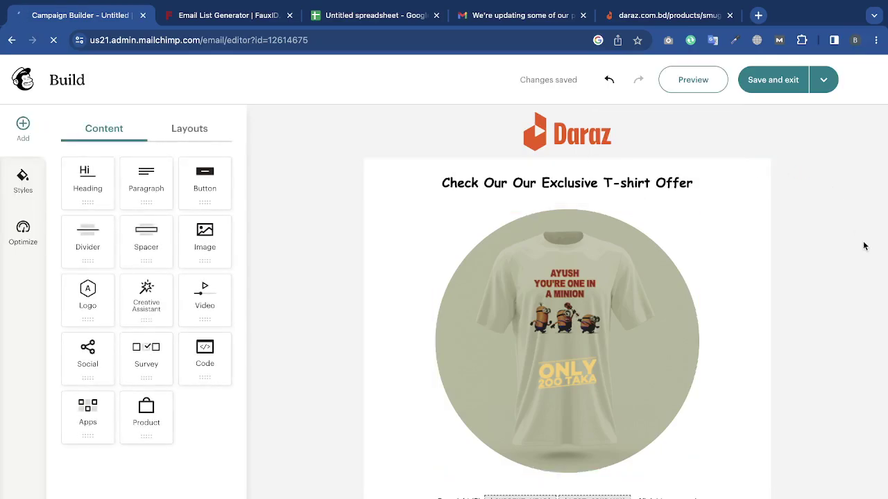
# Delete the circular T-shirt image block.
pyautogui.scroll(-1, 863, 246)
pyautogui.scroll(1, 863, 246)
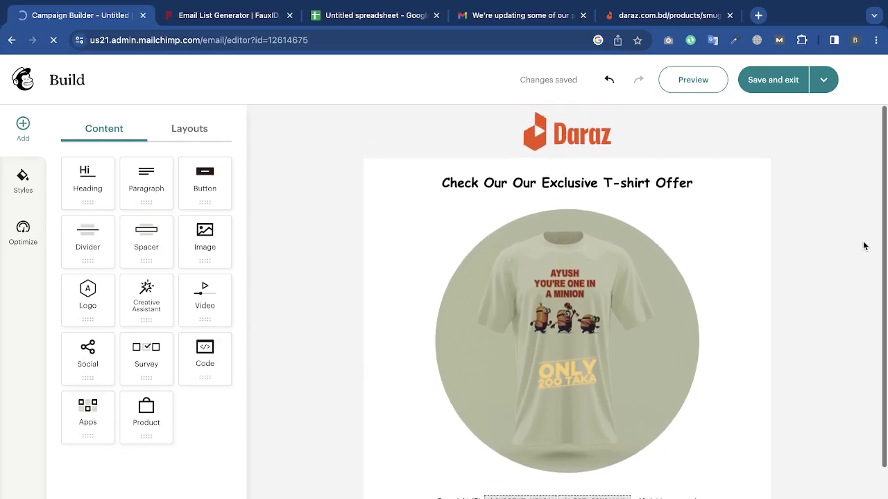
pyautogui.click(589, 244)
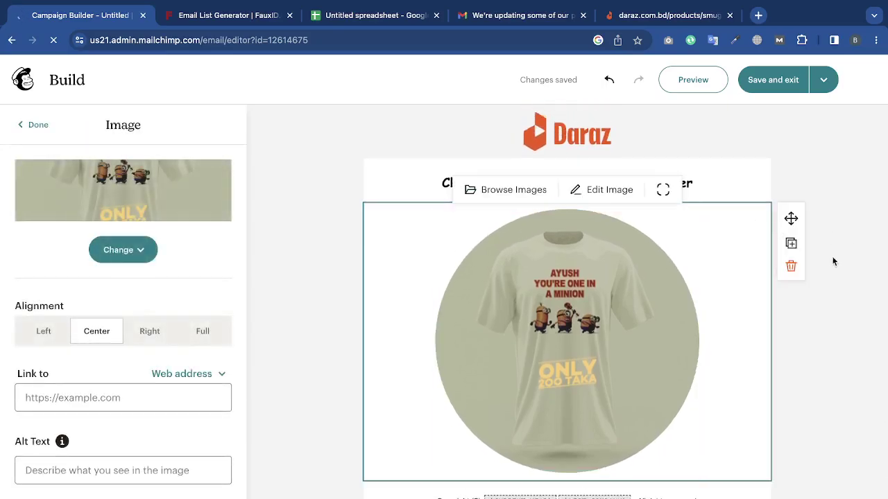
pyautogui.click(790, 266)
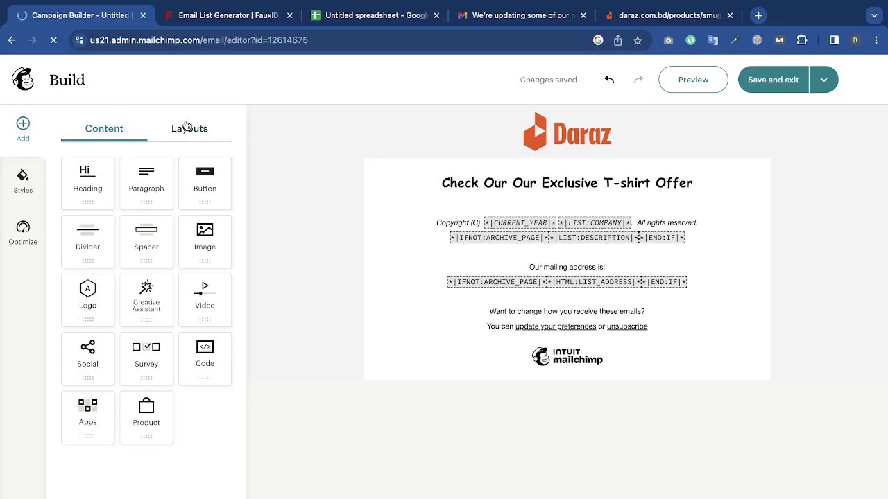
# Drag a blank three-column layout in below the T-shirt offer heading.
pyautogui.click(186, 127)
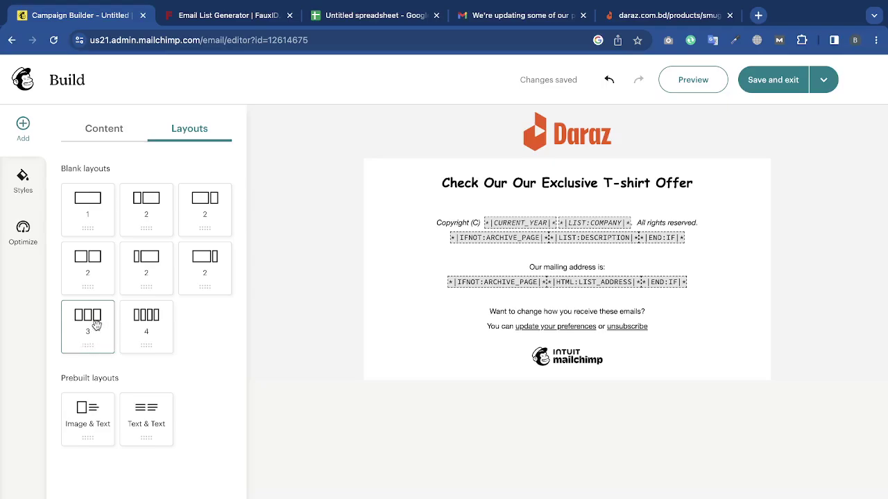
pyautogui.moveTo(90, 323); pyautogui.dragTo(545, 220)
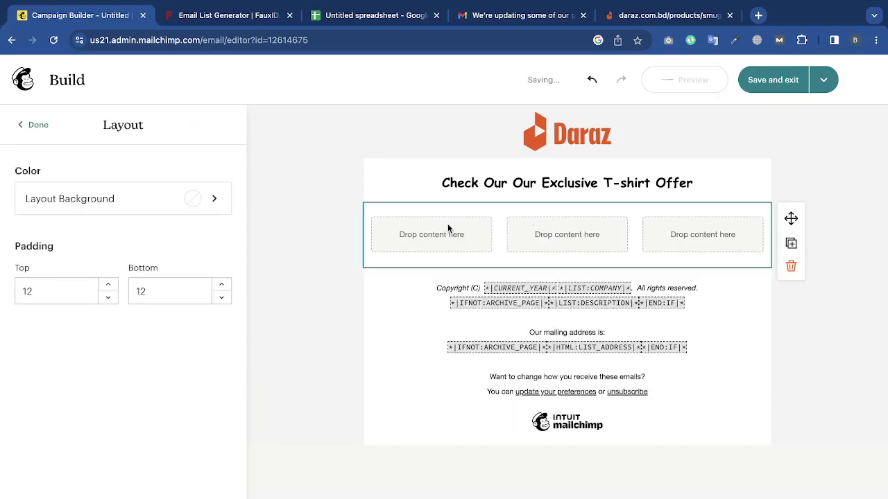
# Insert the white Minion T-shirt from uploaded images into the left column.
pyautogui.click(36, 125)
pyautogui.moveTo(204, 243); pyautogui.dragTo(409, 229)
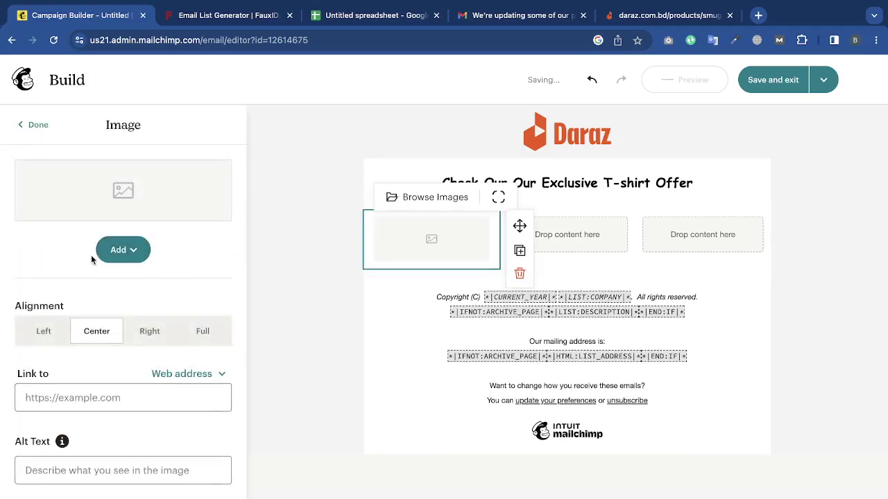
pyautogui.click(123, 252)
pyautogui.click(139, 289)
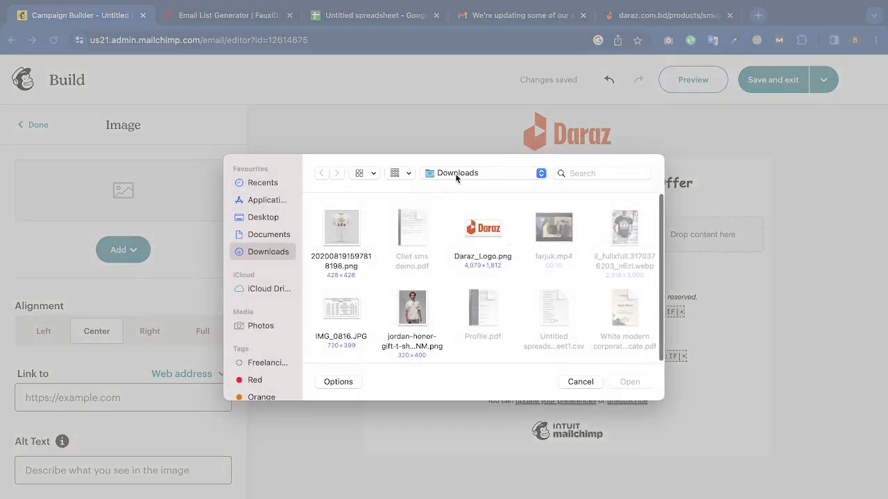
pyautogui.click(580, 383)
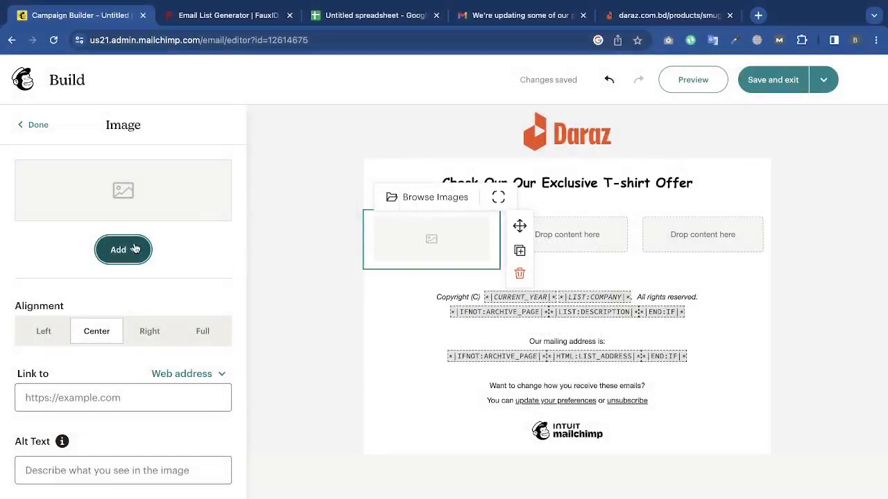
pyautogui.click(122, 250)
pyautogui.click(151, 311)
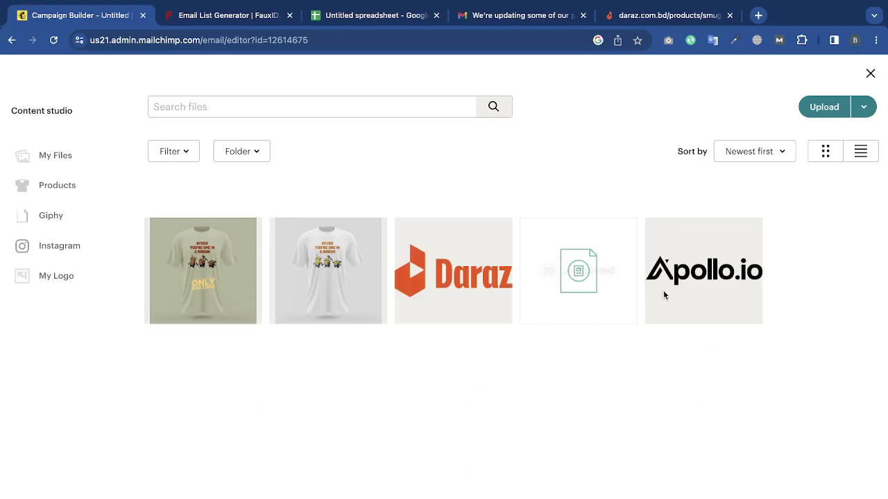
pyautogui.click(341, 265)
pyautogui.click(845, 113)
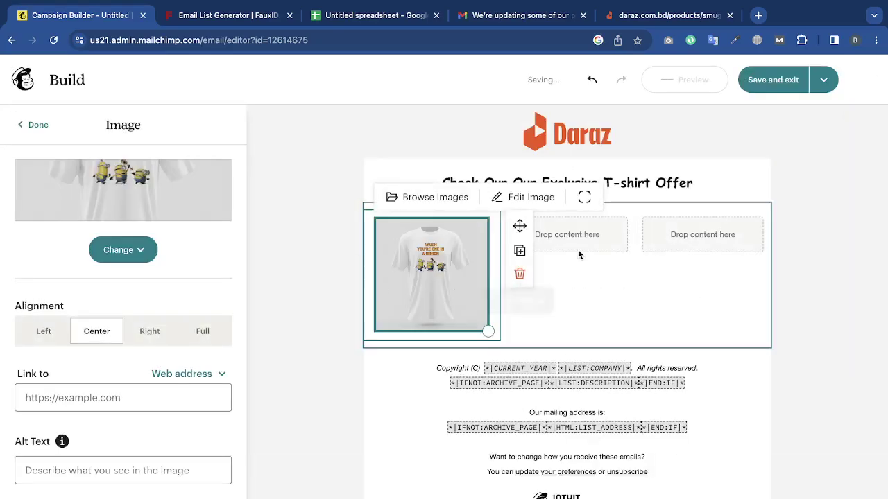
pyautogui.click(34, 129)
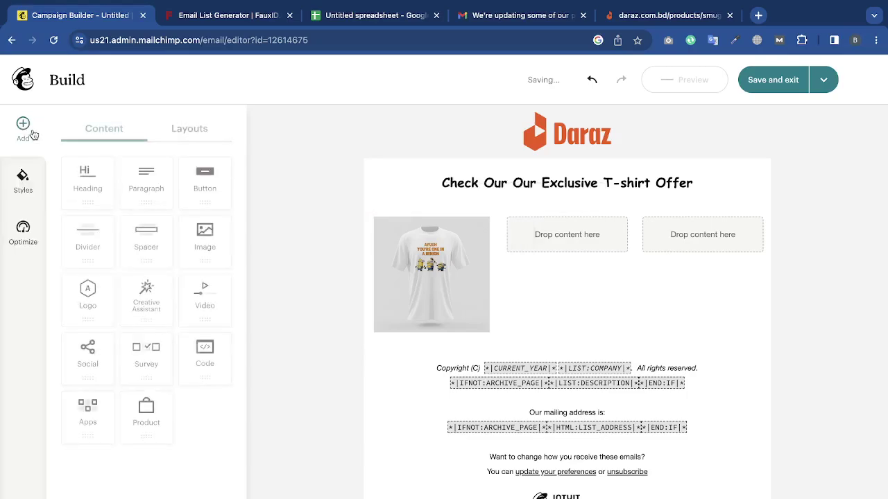
# Upload the model T-shirt photo into the right column and add a text block in the middle.
pyautogui.moveTo(205, 240); pyautogui.dragTo(530, 236)
pyautogui.click(125, 250)
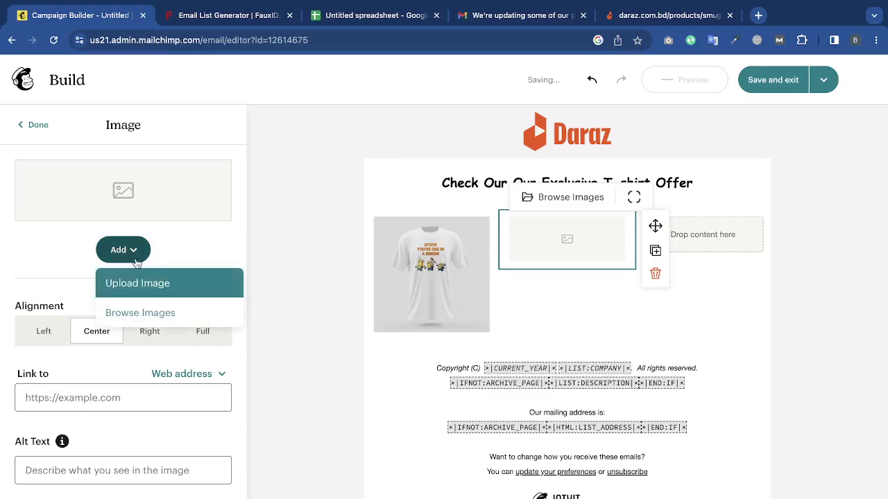
pyautogui.click(145, 283)
pyautogui.click(418, 311)
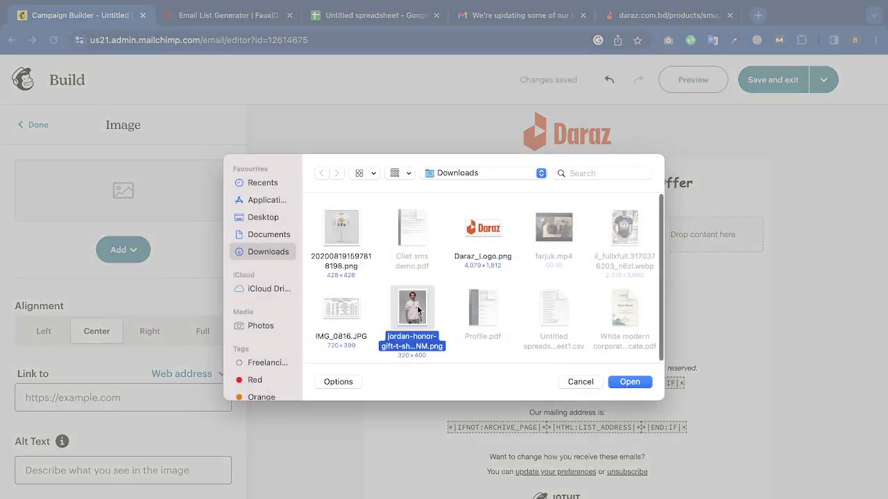
pyautogui.click(638, 381)
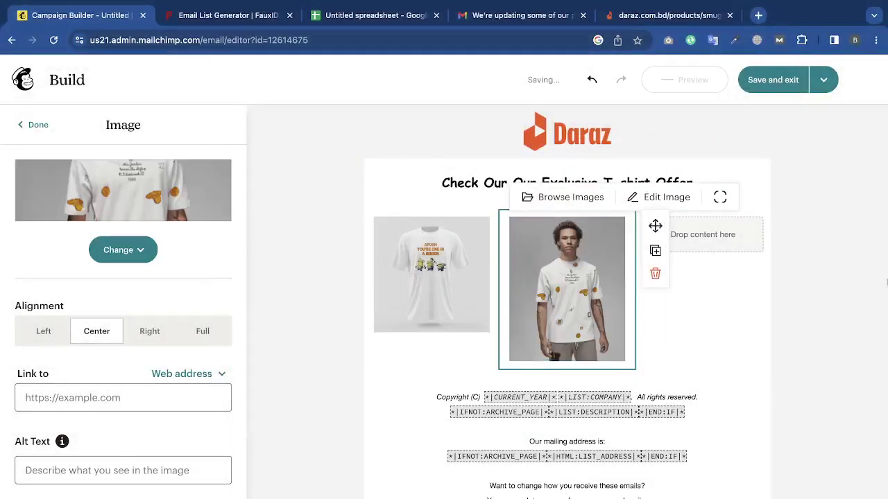
pyautogui.click(725, 233)
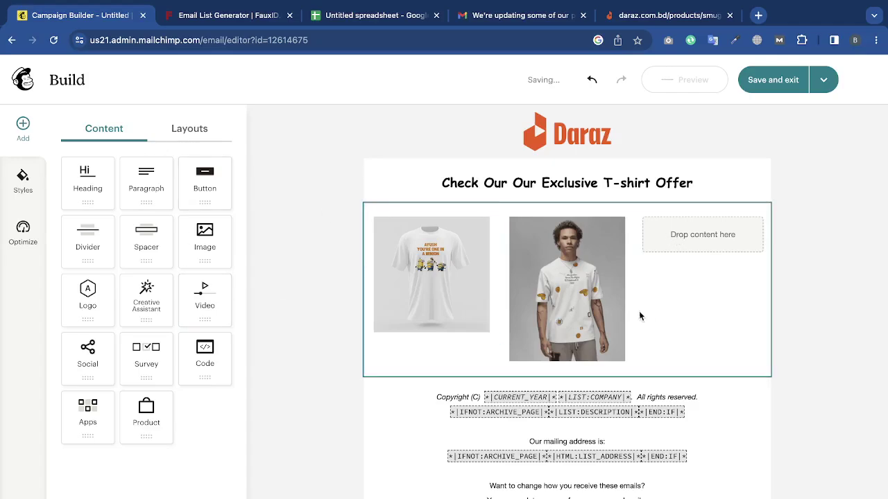
pyautogui.click(610, 263)
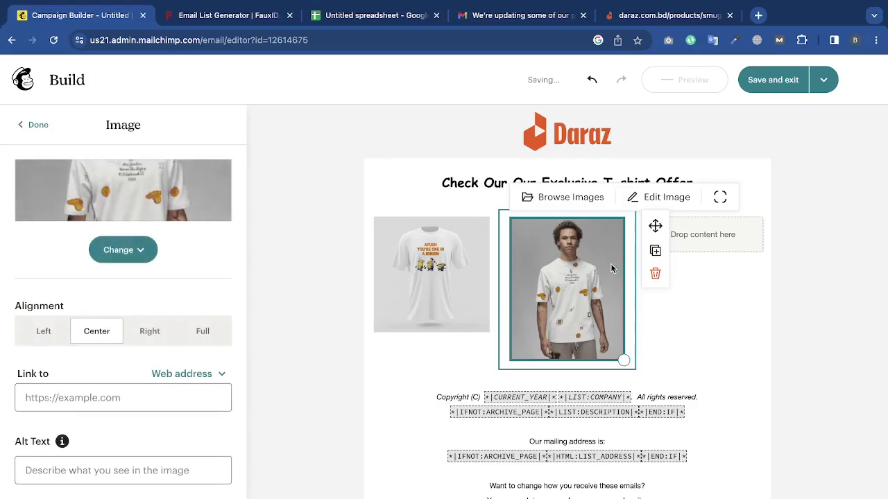
pyautogui.moveTo(655, 225); pyautogui.dragTo(688, 217)
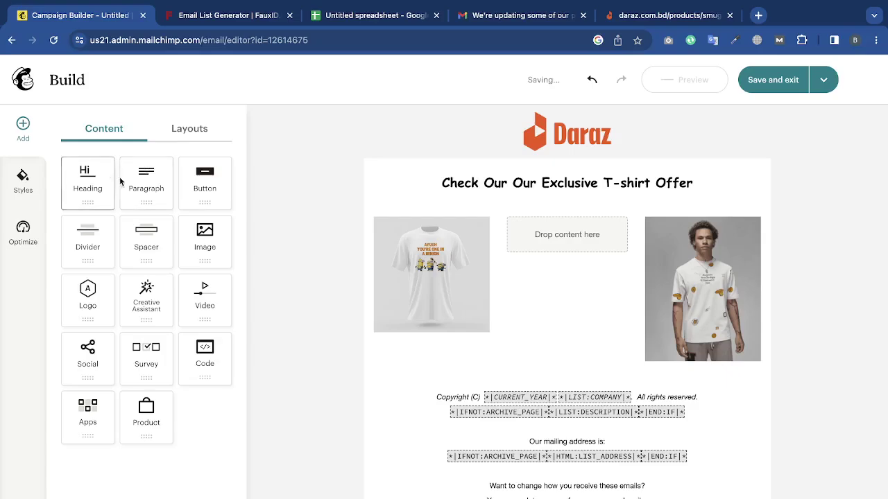
pyautogui.moveTo(147, 179); pyautogui.dragTo(559, 245)
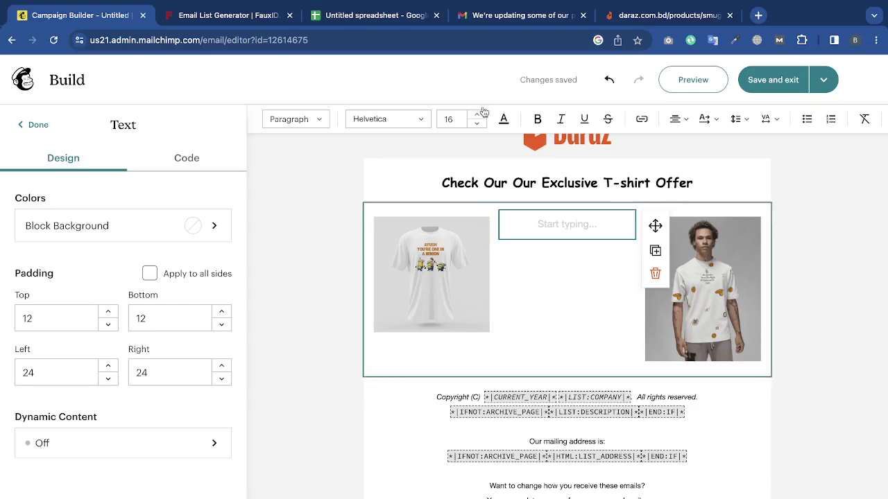
pyautogui.click(686, 19)
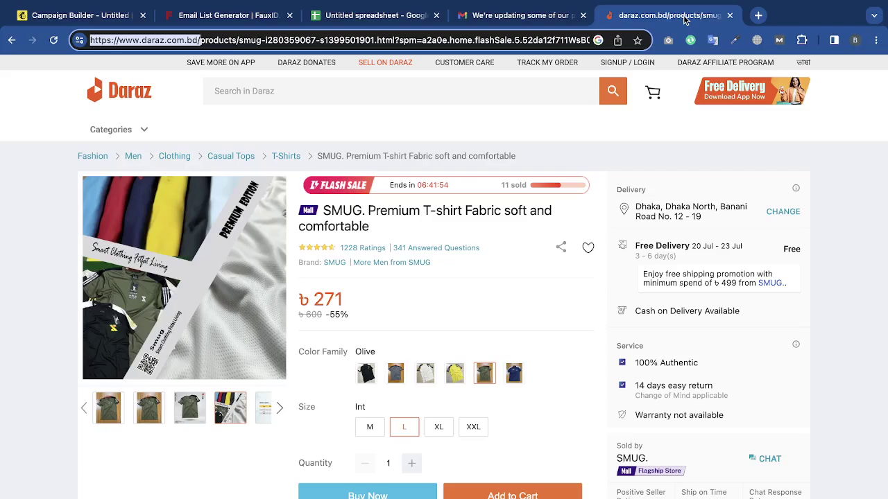
# Copy the opening paragraphs of the Gmail policies email and paste them into a new tab.
pyautogui.click(548, 20)
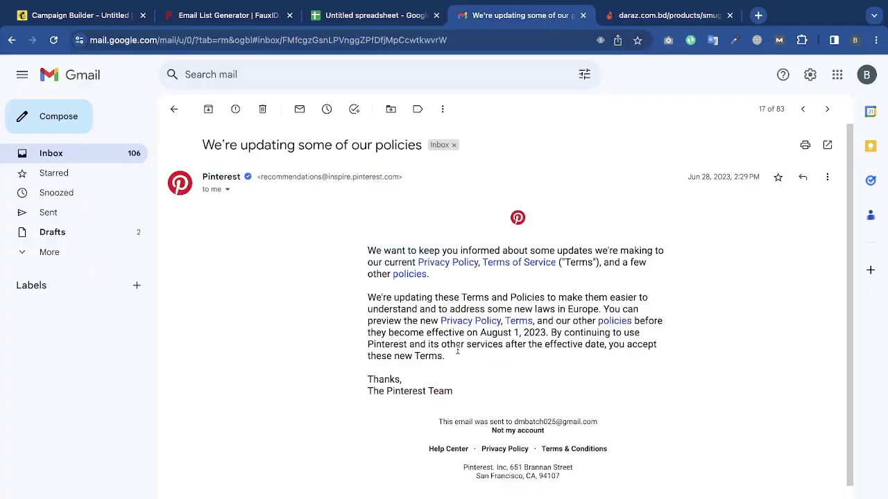
pyautogui.moveTo(457, 351); pyautogui.dragTo(368, 253)
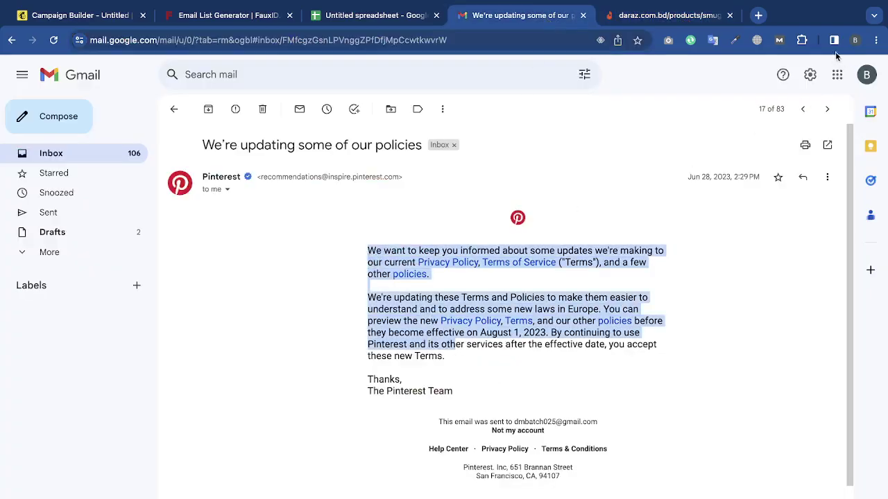
pyautogui.hotkey('ctrl', 'c')
pyautogui.click(758, 16)
pyautogui.hotkey('ctrl', 'v')
pyautogui.hotkey('ctrl', 'a')
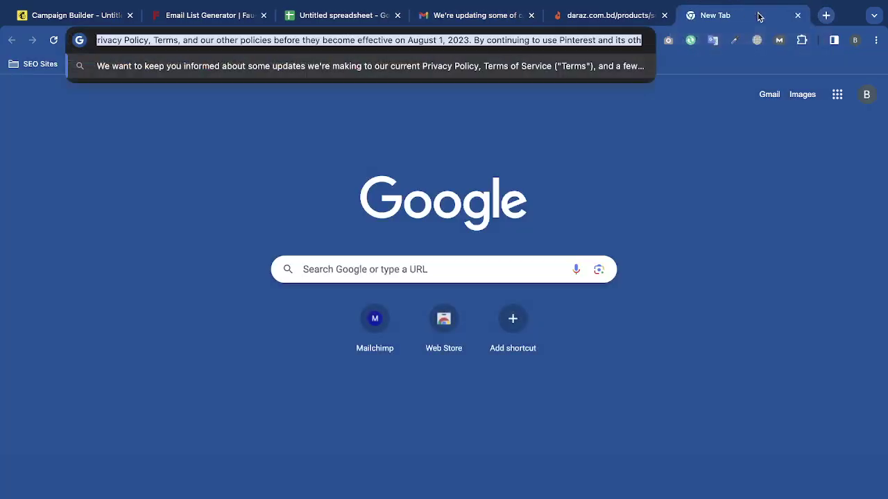
pyautogui.click(109, 20)
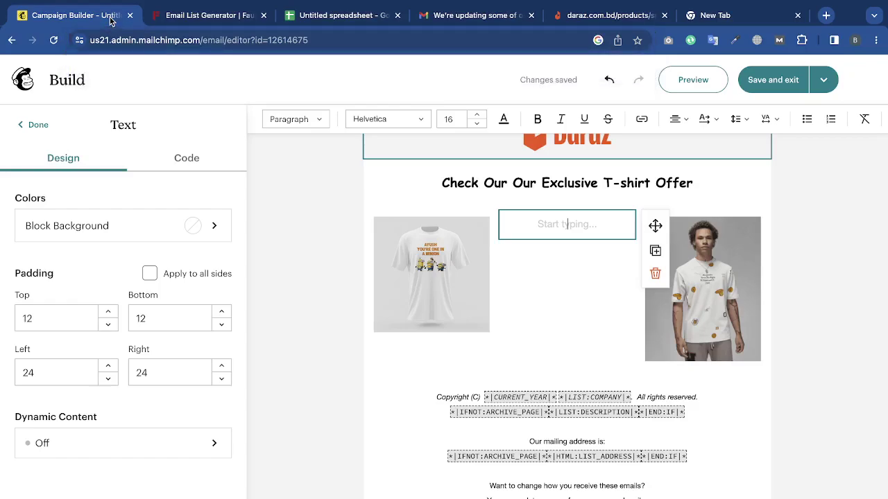
# Paste the privacy-policy paragraph into the middle block and cut it after "updating the".
pyautogui.hotkey('ctrl', 'v')
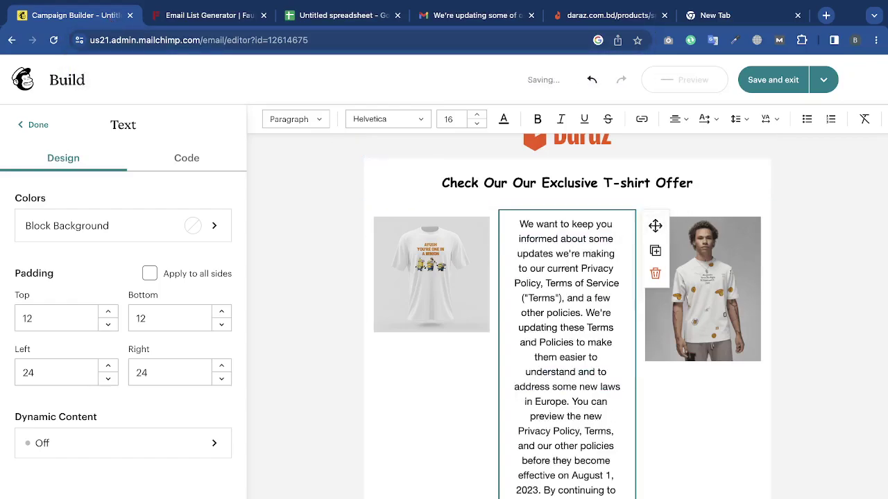
pyautogui.moveTo(601, 487); pyautogui.dragTo(575, 333)
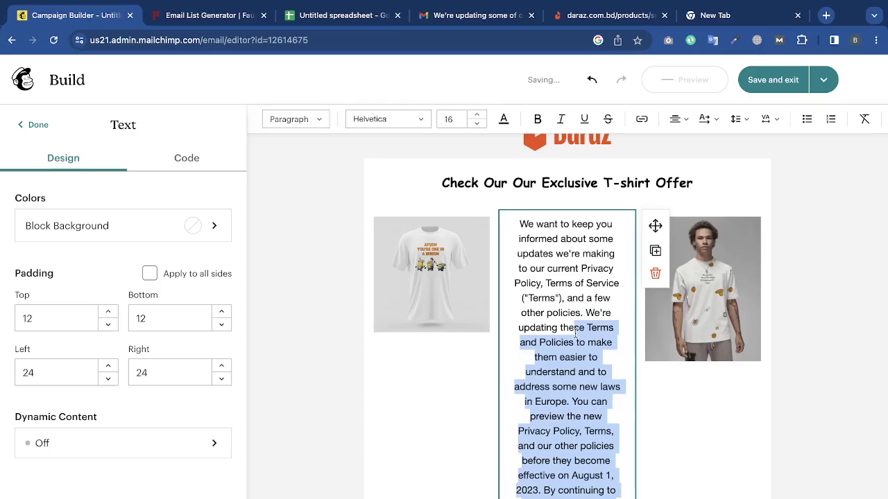
pyautogui.press('BackSpace')
pyautogui.click(783, 317)
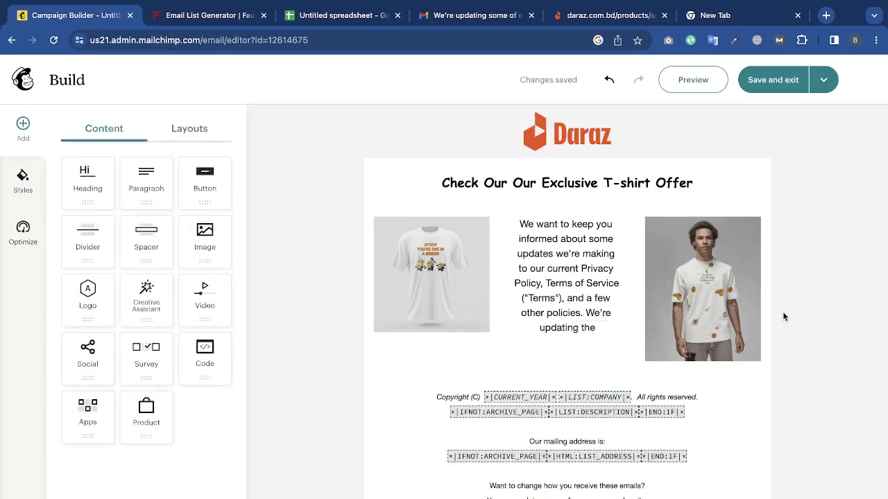
# Save the left T-shirt photo with a square crop.
pyautogui.click(758, 313)
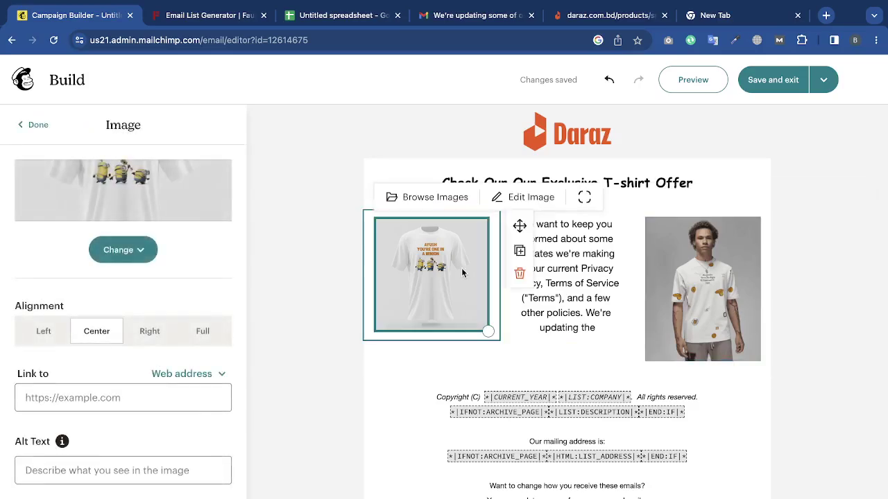
pyautogui.click(517, 199)
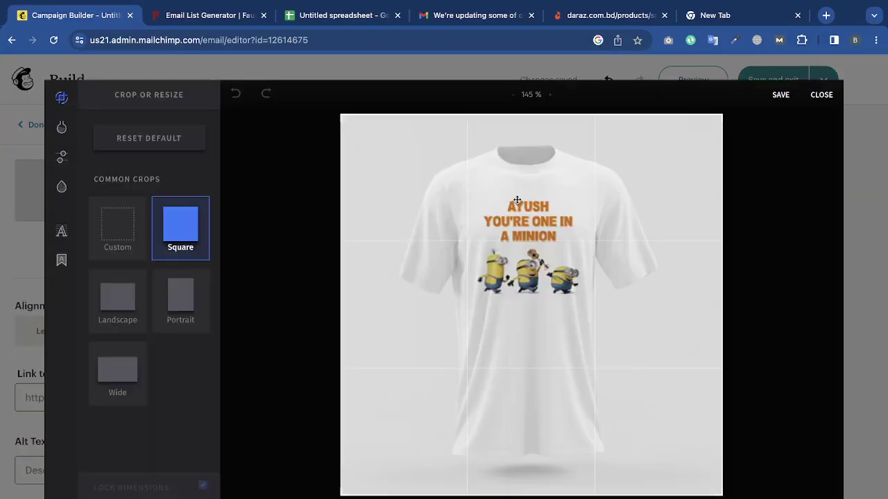
pyautogui.click(778, 94)
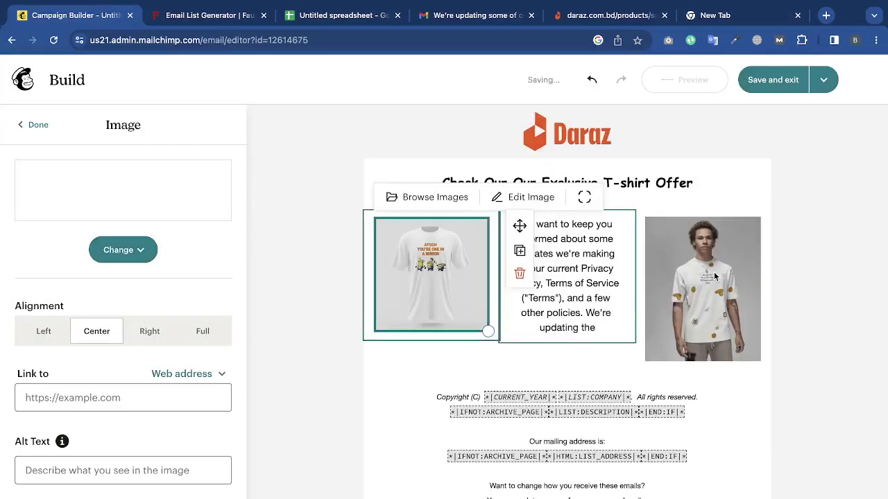
pyautogui.click(714, 275)
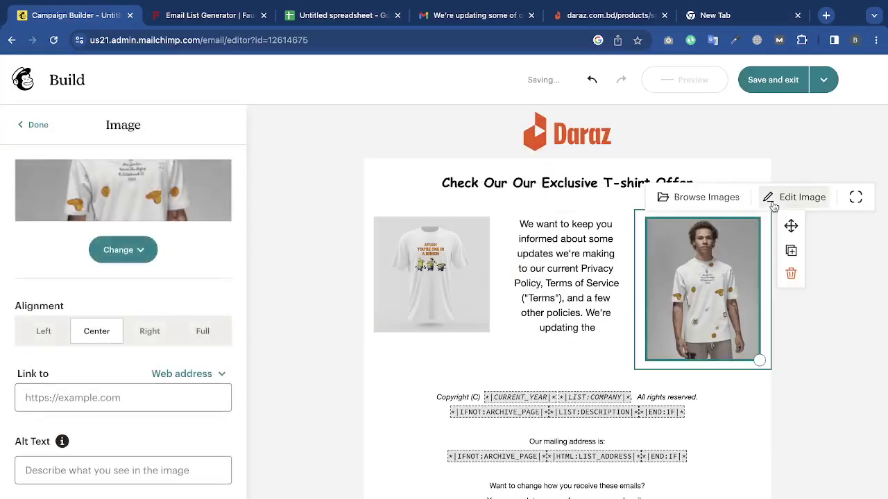
pyautogui.click(793, 197)
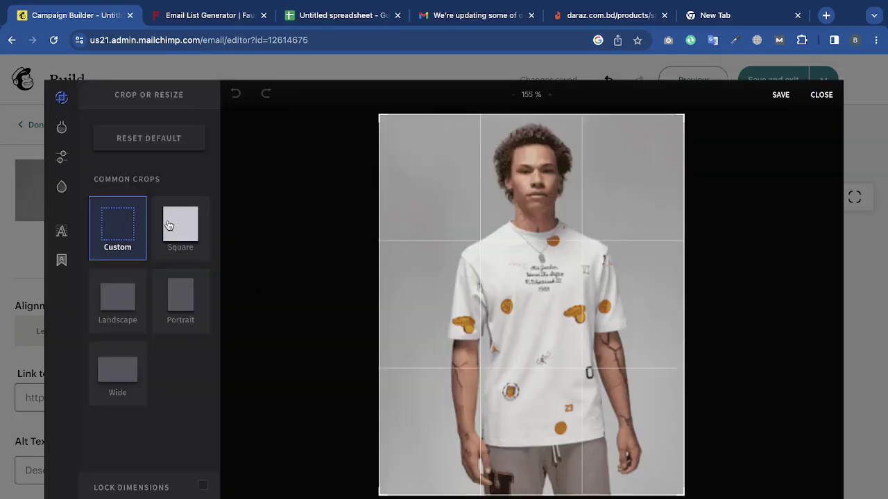
# Crop the right T-shirt photo to a square, shifted up to its top edge, and save.
pyautogui.click(175, 225)
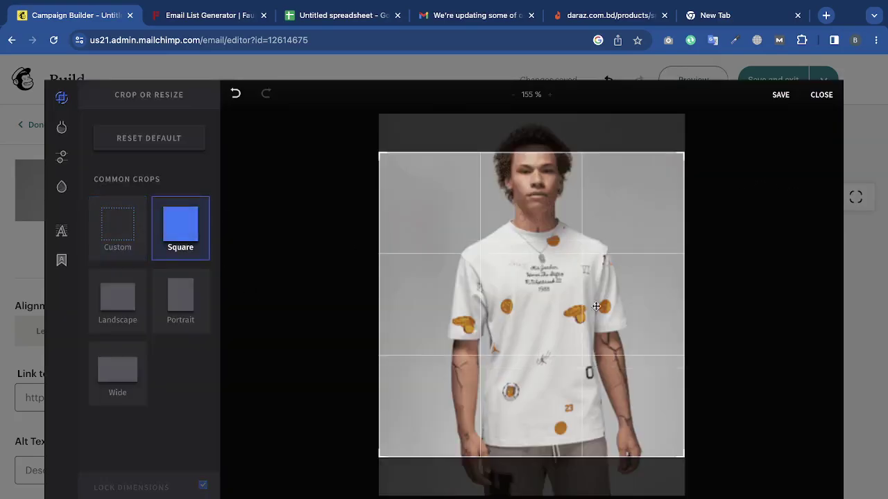
pyautogui.moveTo(598, 307); pyautogui.dragTo(624, 238)
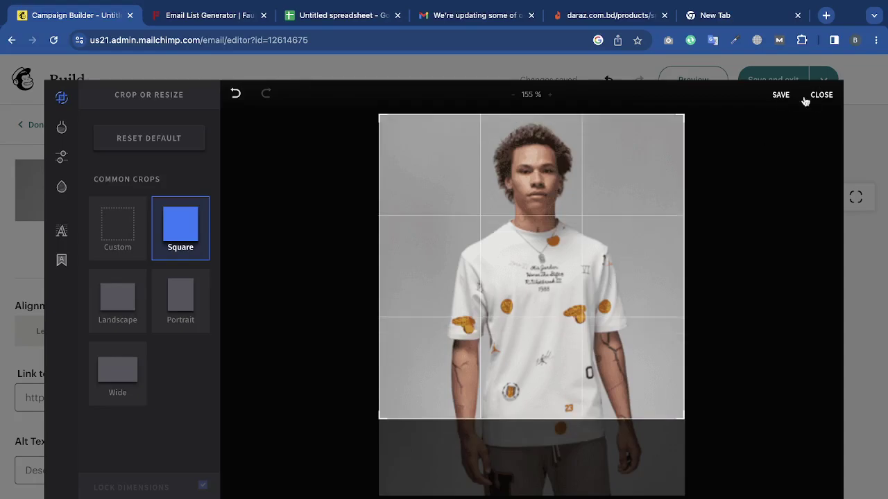
pyautogui.click(782, 97)
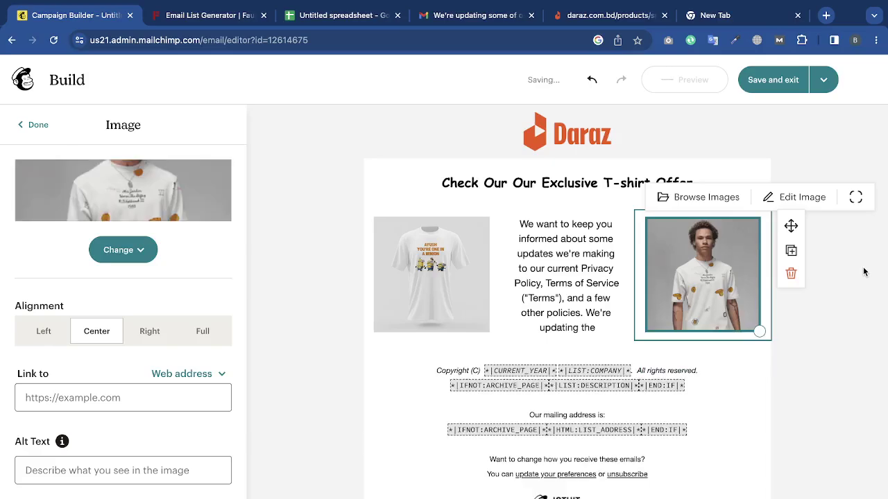
# Replace the middle column's paragraph with an empty image block and open the image library.
pyautogui.click(864, 272)
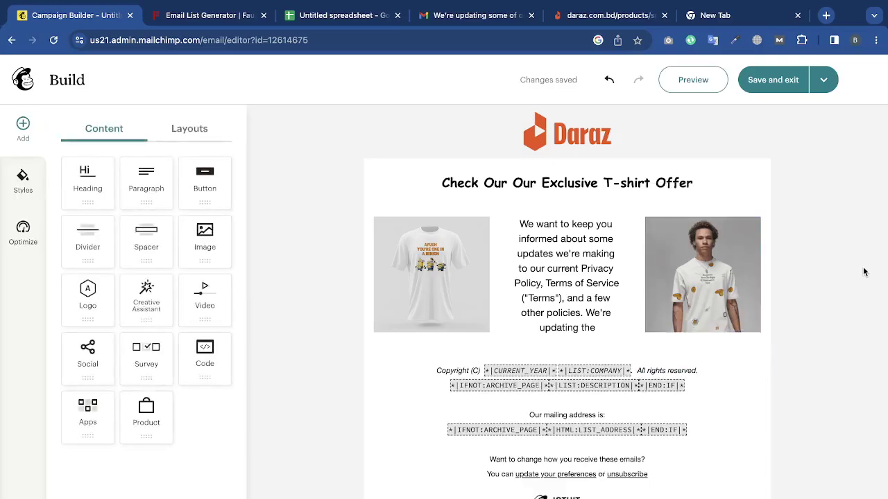
pyautogui.click(536, 330)
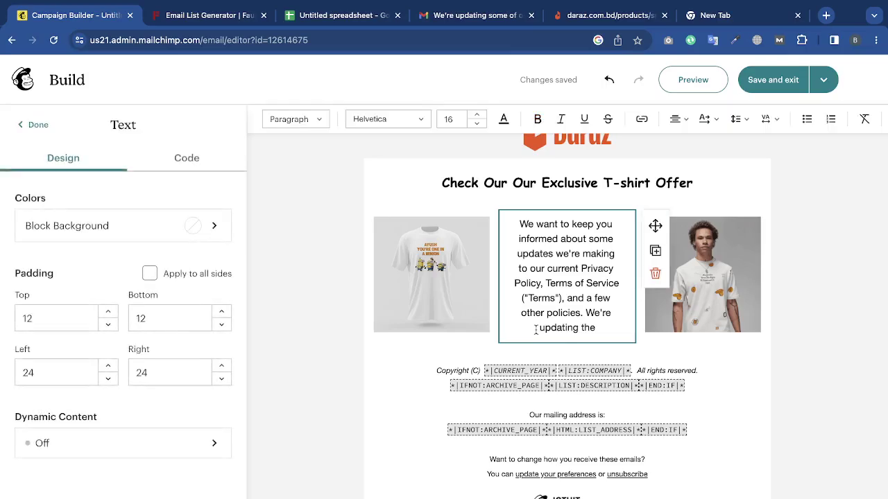
pyautogui.click(655, 273)
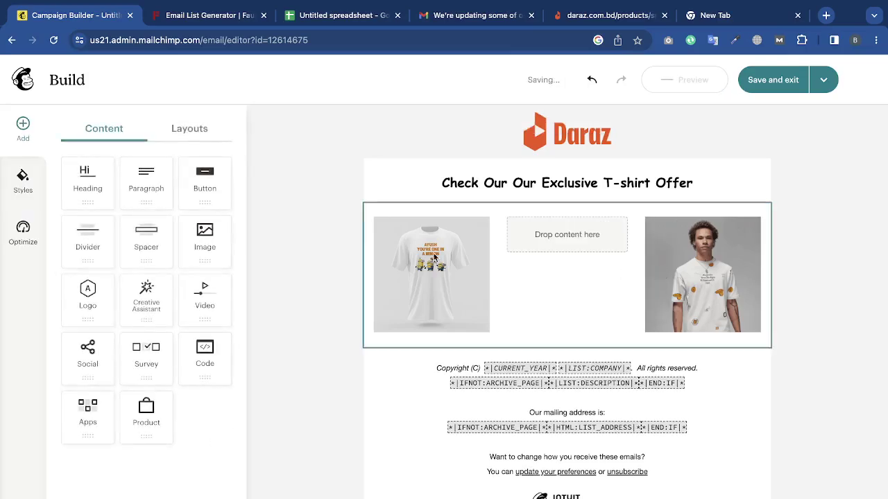
pyautogui.moveTo(218, 237); pyautogui.dragTo(576, 235)
pyautogui.click(573, 199)
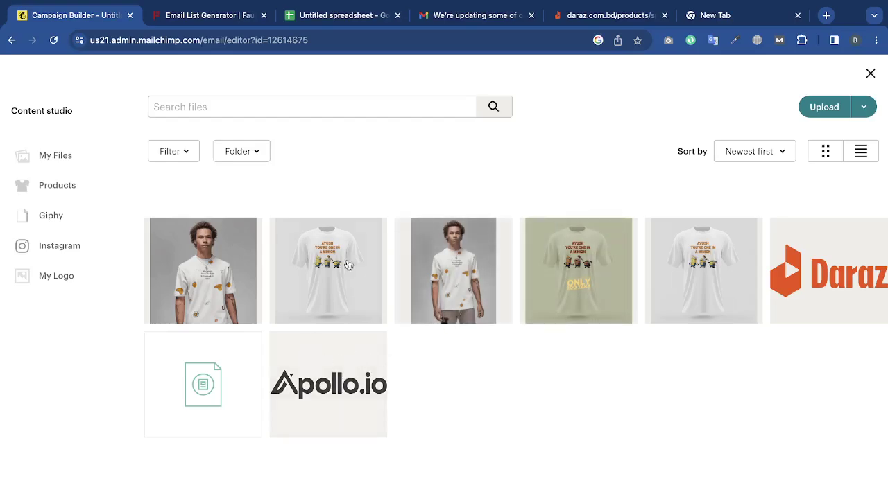
# Search Google for 'tshirt' and preview the striped Rare Rabbit T-shirt image.
pyautogui.click(743, 17)
pyautogui.write('tsh')
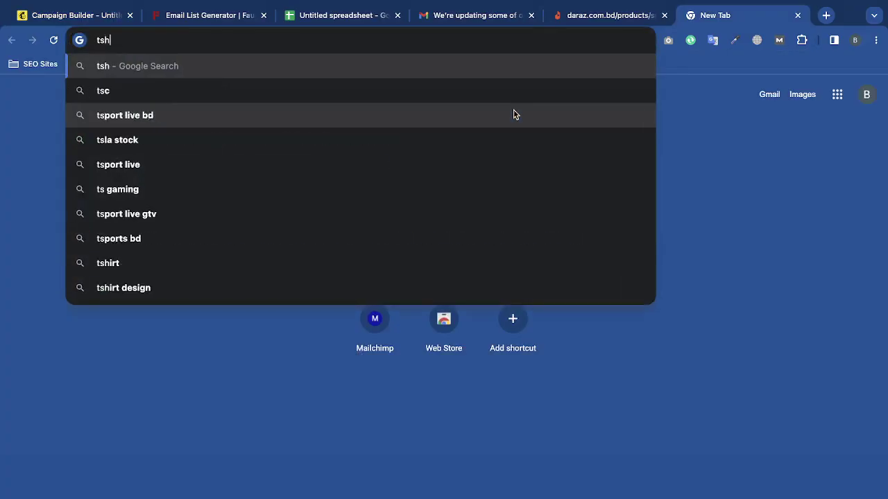
pyautogui.write('irt')
pyautogui.press('Return')
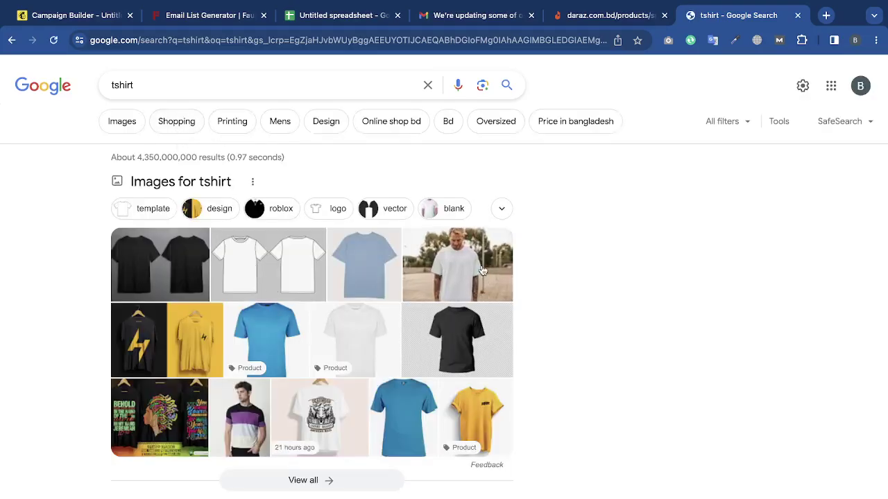
pyautogui.click(242, 406)
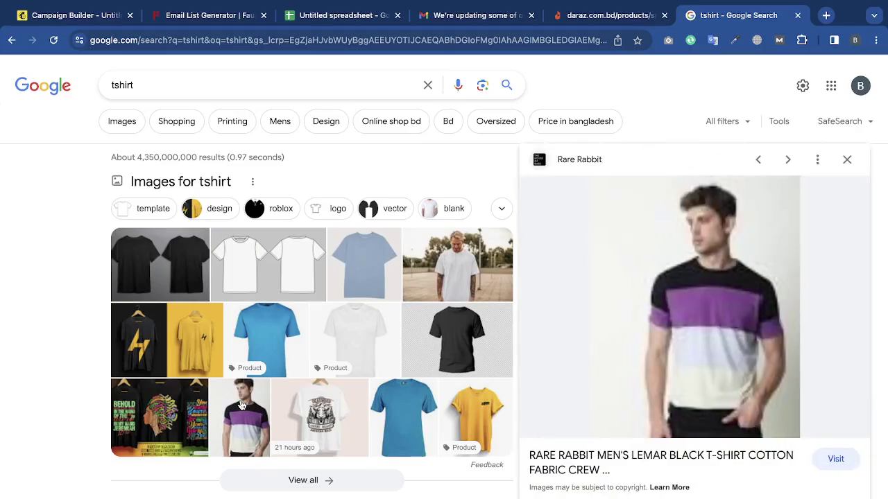
pyautogui.rightClick(716, 340)
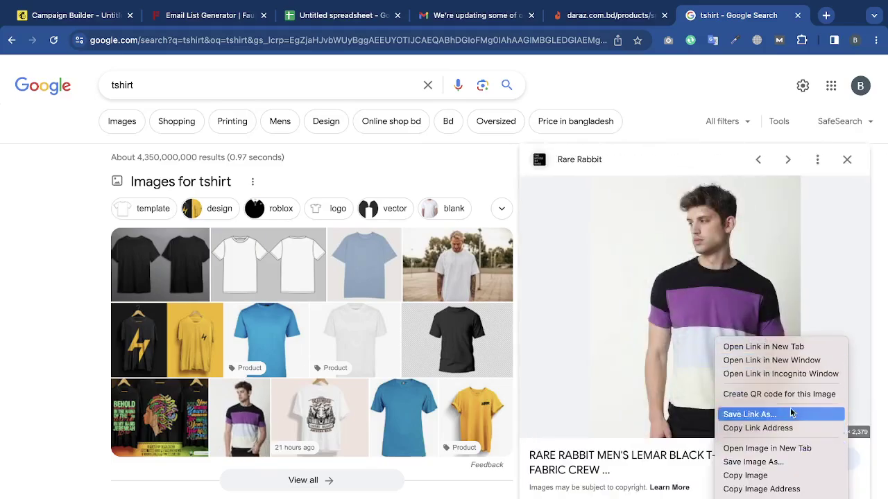
pyautogui.click(787, 461)
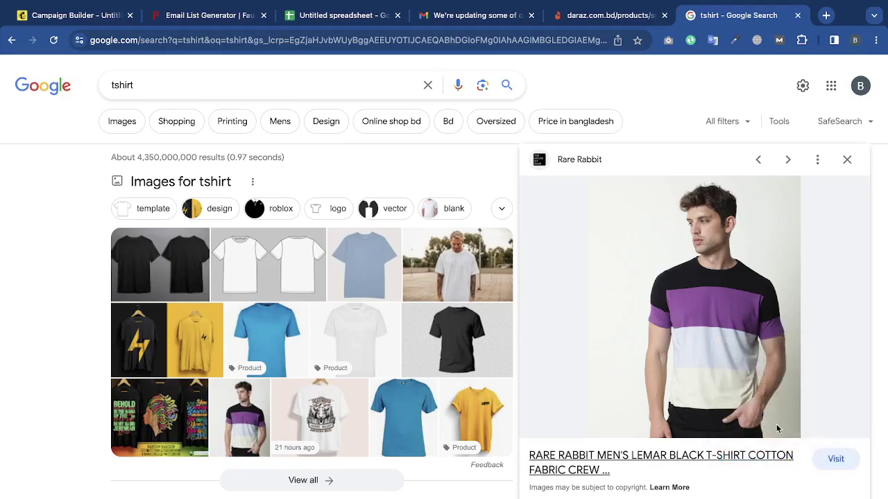
pyautogui.click(469, 311)
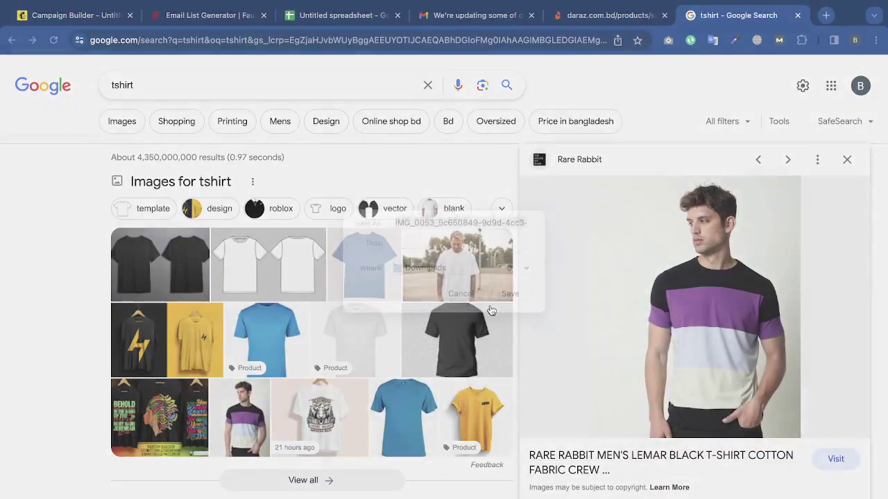
# Open the full-size Rare Rabbit T-shirt image in its own tab, then return to the results.
pyautogui.rightClick(717, 258)
pyautogui.click(789, 365)
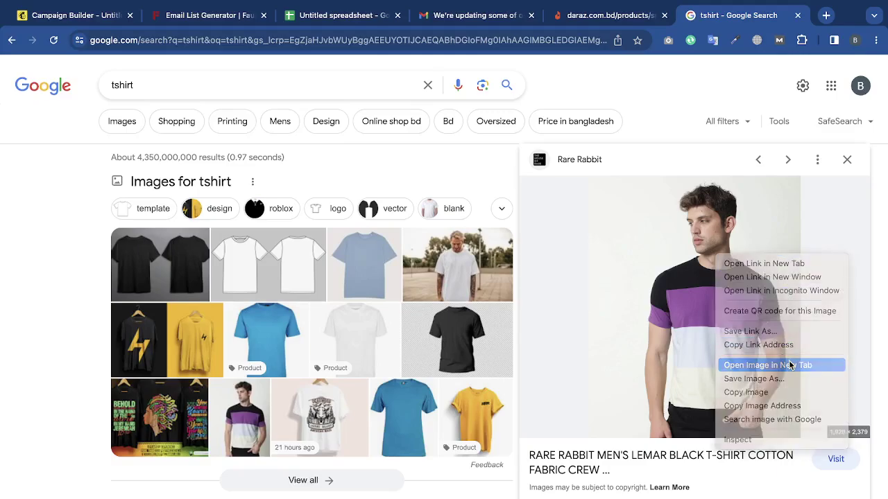
pyautogui.click(753, 17)
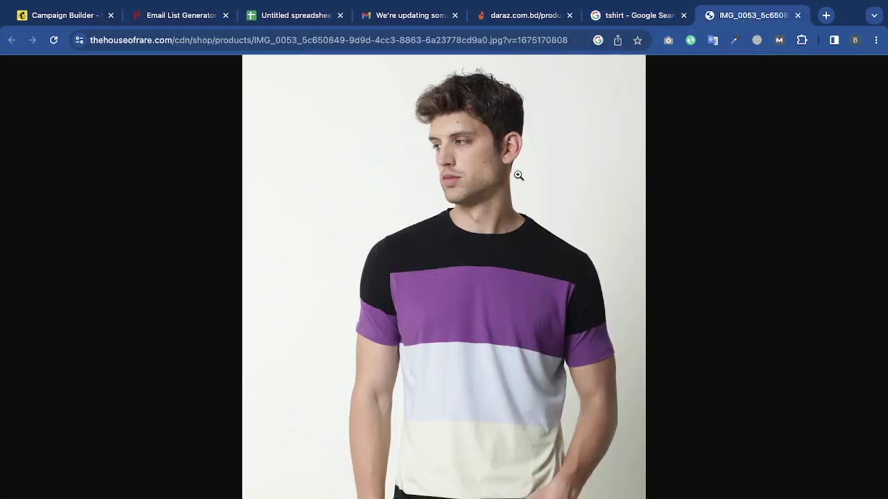
pyautogui.rightClick(516, 170)
pyautogui.click(563, 196)
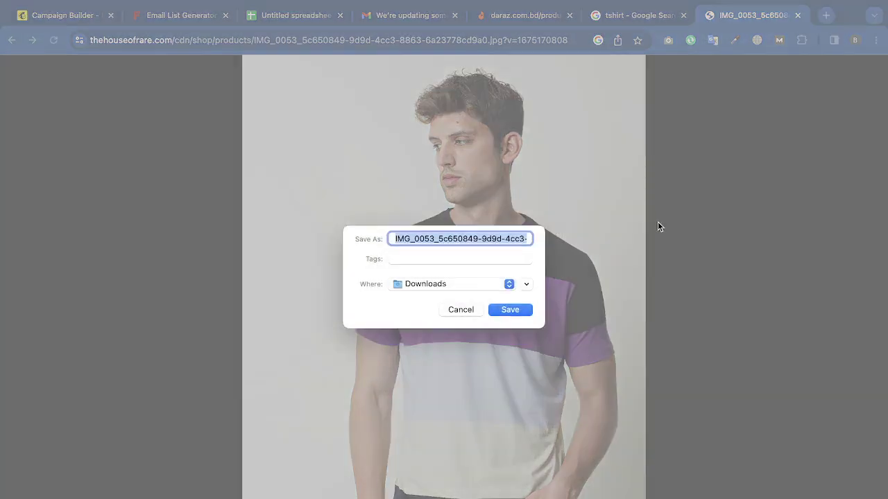
pyautogui.click(512, 311)
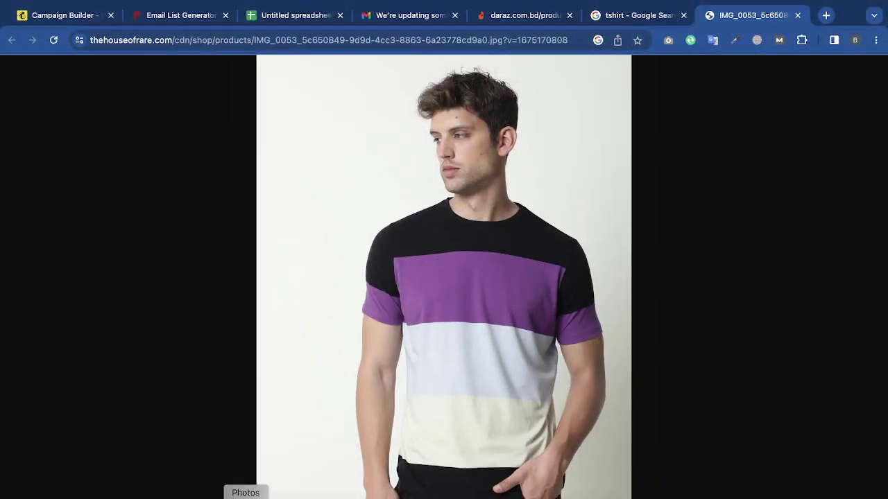
pyautogui.click(621, 46)
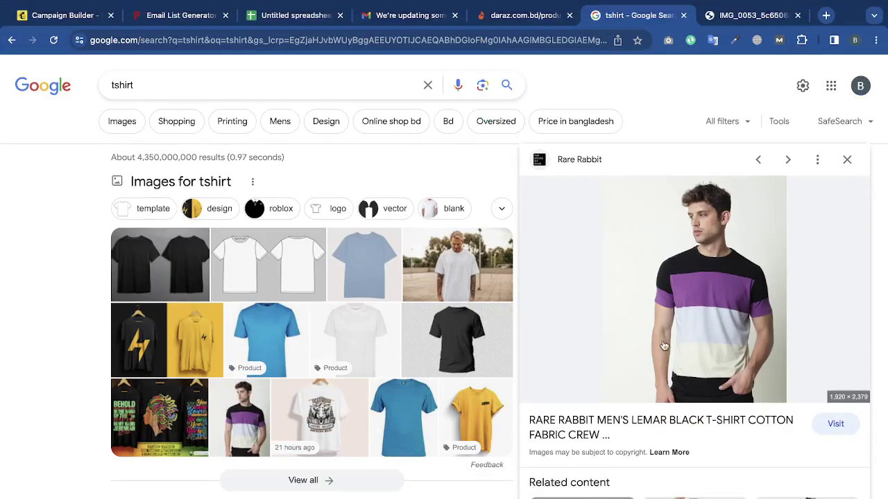
# Switch to image results and preview the green 1971 Bangladesh-flag Cotton Tee Shirt.
pyautogui.scroll(-3, 664, 346)
pyautogui.scroll(-2, 355, 406)
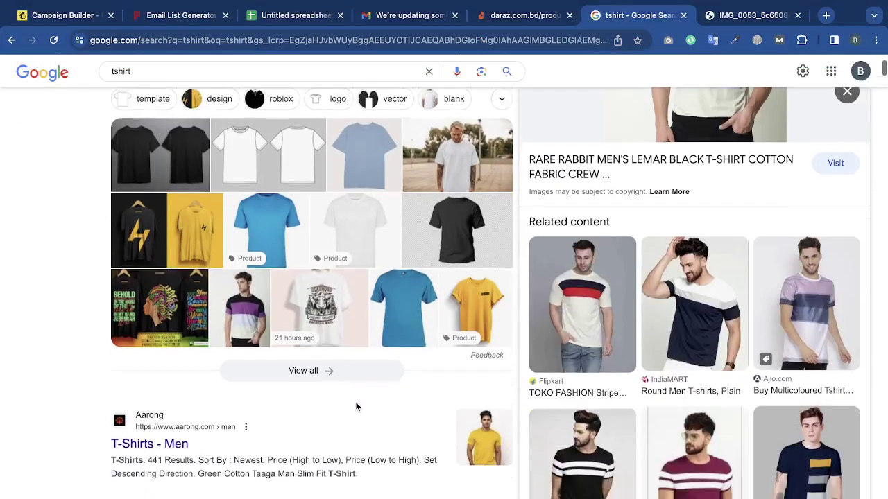
pyautogui.scroll(2, 355, 407)
pyautogui.click(138, 127)
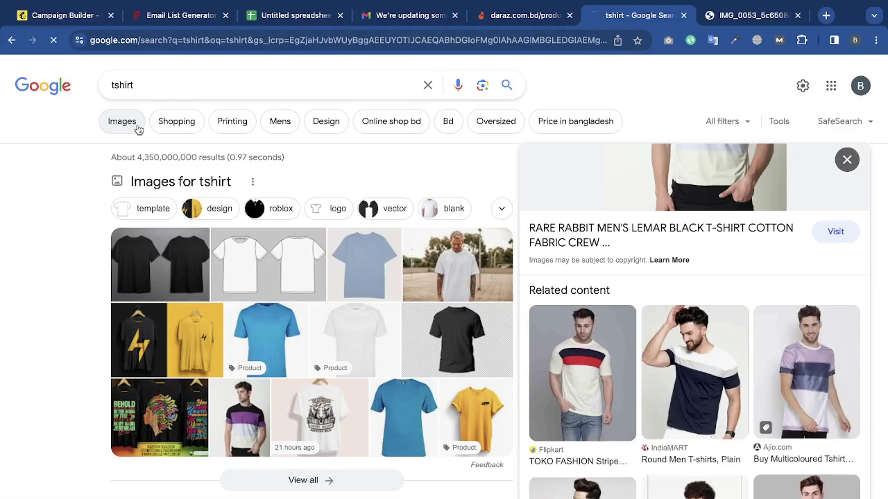
pyautogui.scroll(-1, 532, 201)
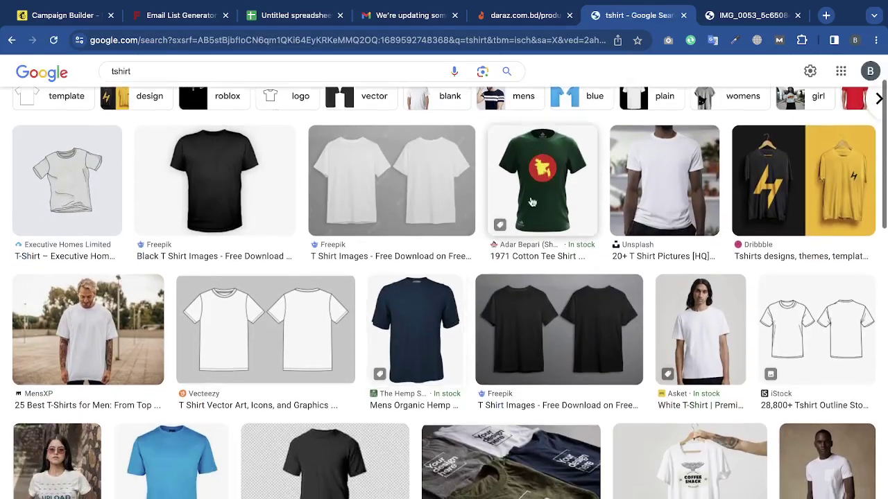
pyautogui.click(532, 202)
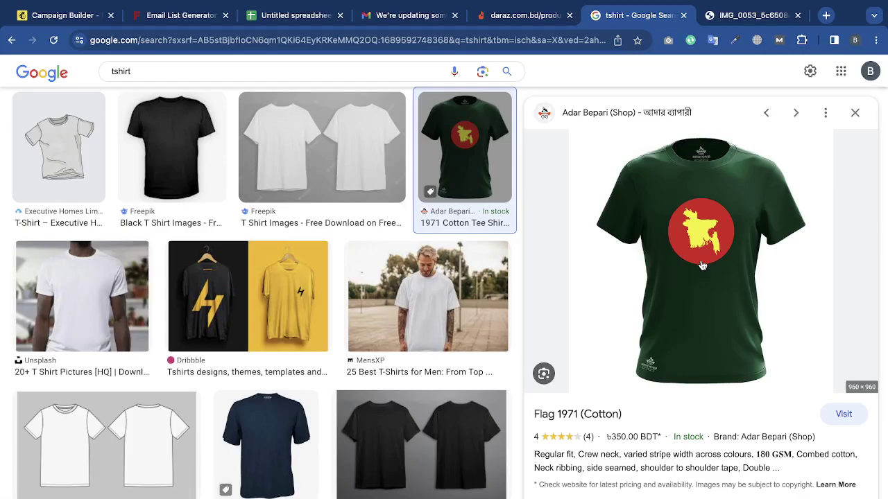
# Open the full-size flag T-shirt image in a new tab and save it to Downloads.
pyautogui.rightClick(724, 274)
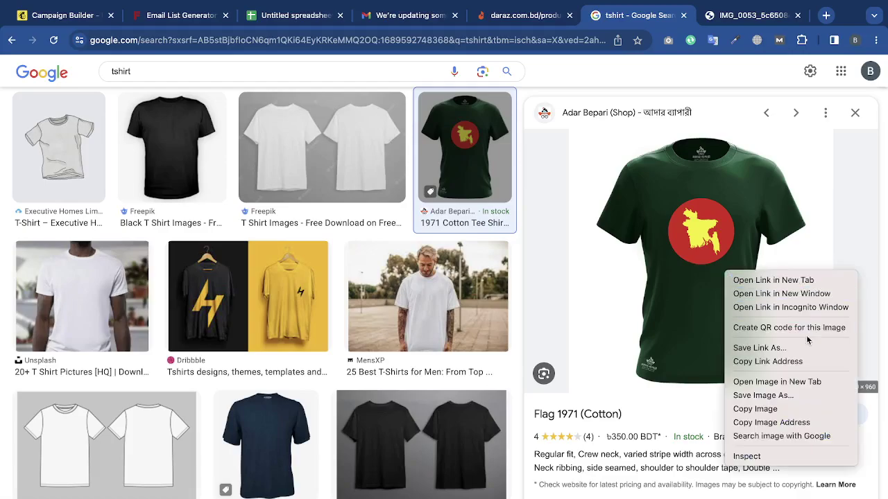
pyautogui.click(804, 382)
pyautogui.click(763, 15)
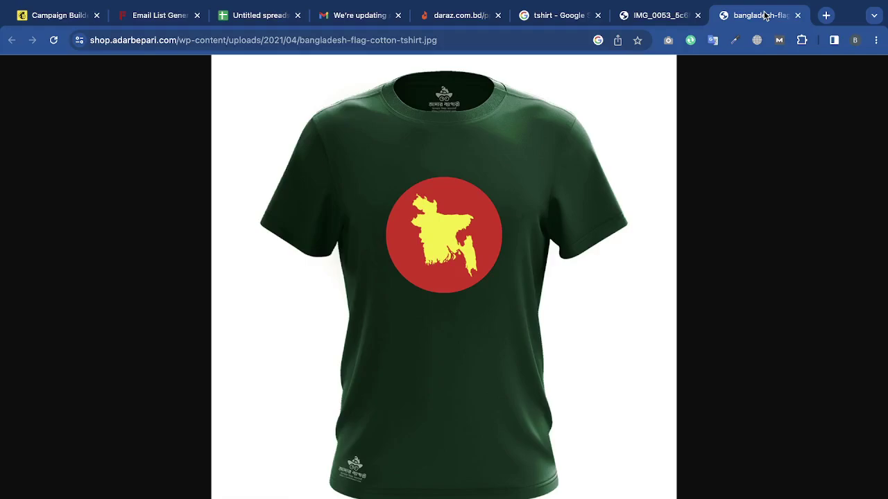
pyautogui.rightClick(498, 246)
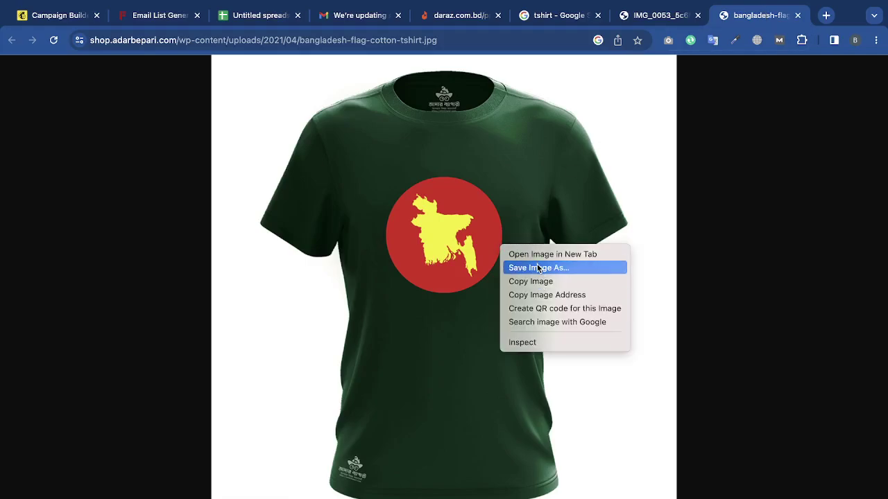
pyautogui.click(538, 269)
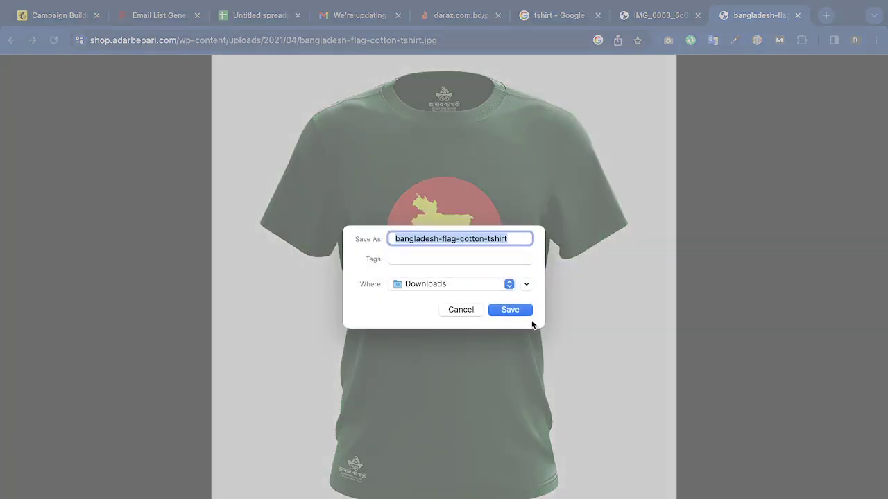
pyautogui.click(513, 309)
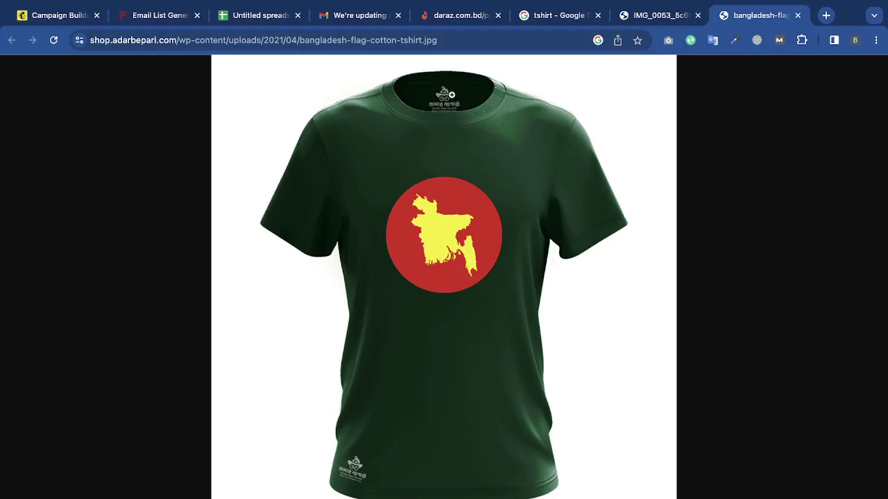
pyautogui.click(67, 24)
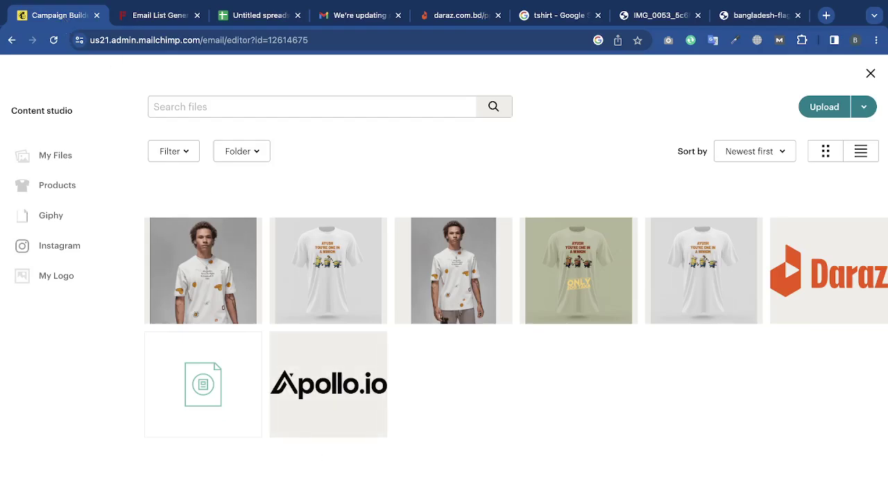
# Upload the green Bangladesh-flag T-shirt into the middle image block and crop it square.
pyautogui.moveTo(252, 491); pyautogui.dragTo(522, 412)
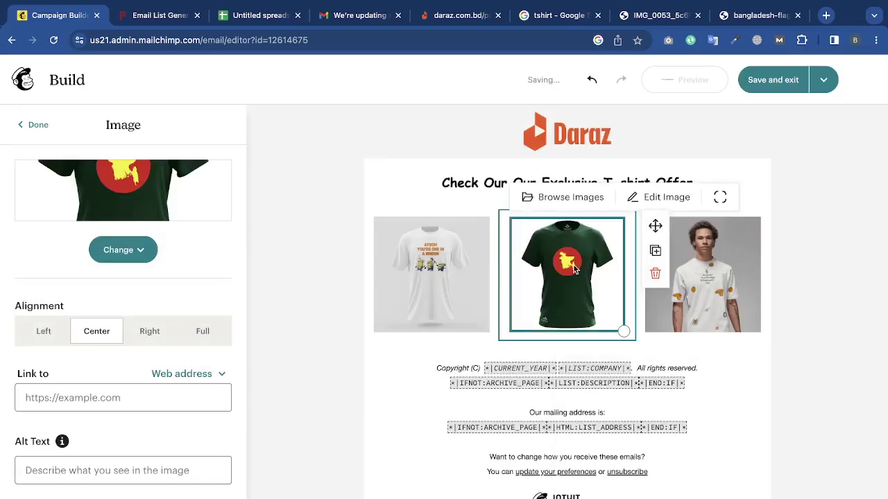
pyautogui.click(655, 200)
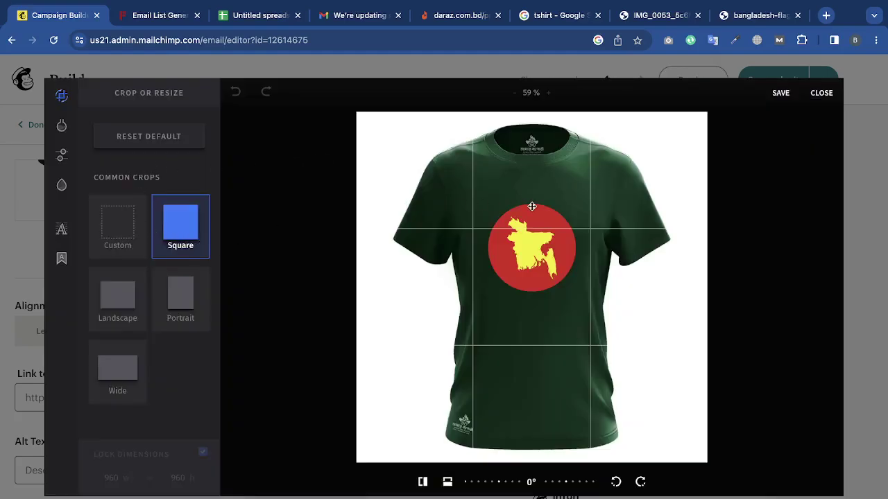
pyautogui.click(532, 215)
pyautogui.click(781, 92)
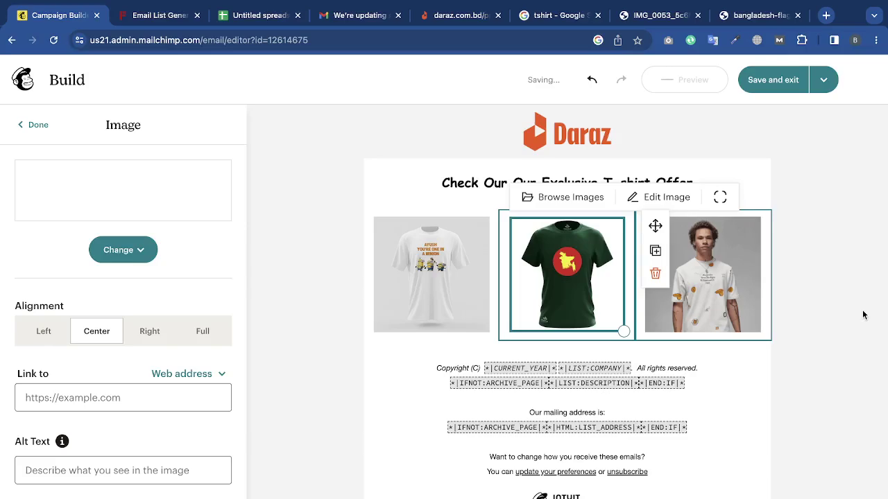
pyautogui.click(863, 315)
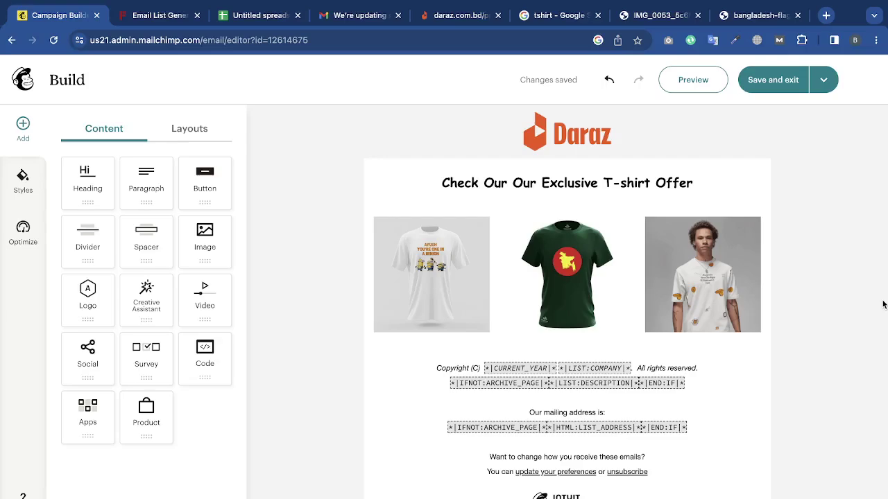
# Add an Image & Text layout below the T-shirt row, using the text-left, image-right variant.
pyautogui.click(216, 129)
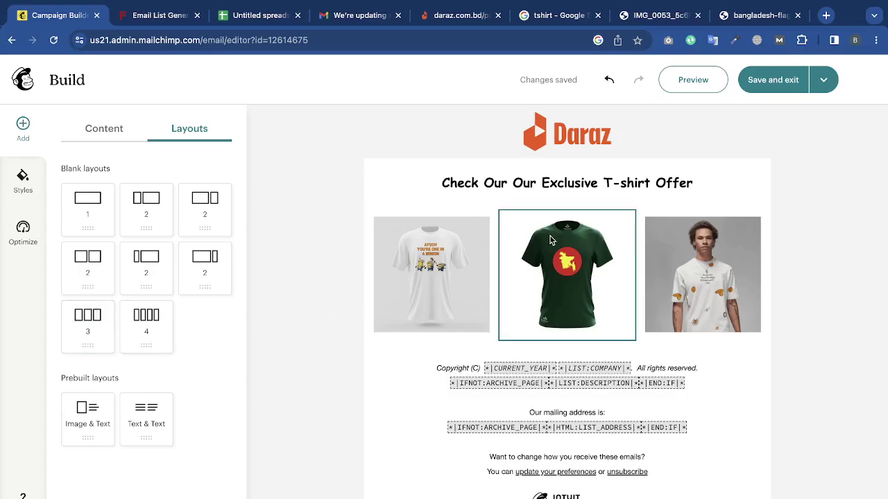
pyautogui.scroll(-1, 818, 281)
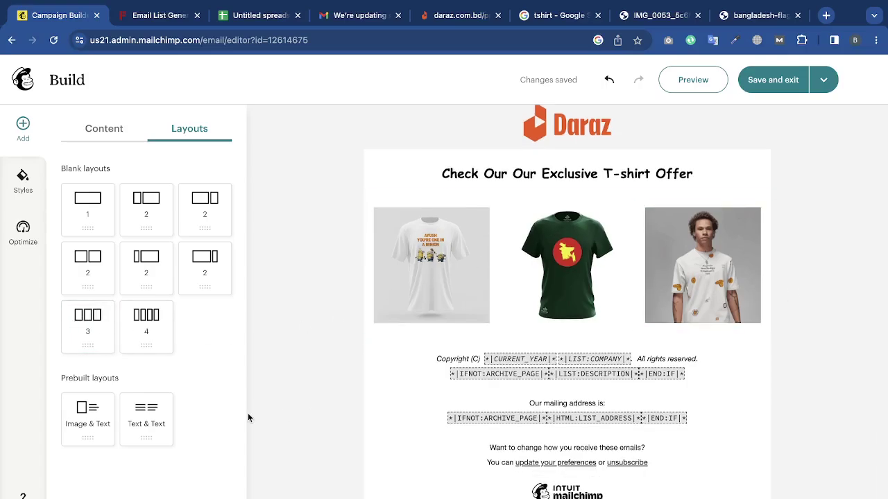
pyautogui.moveTo(96, 428); pyautogui.dragTo(604, 343)
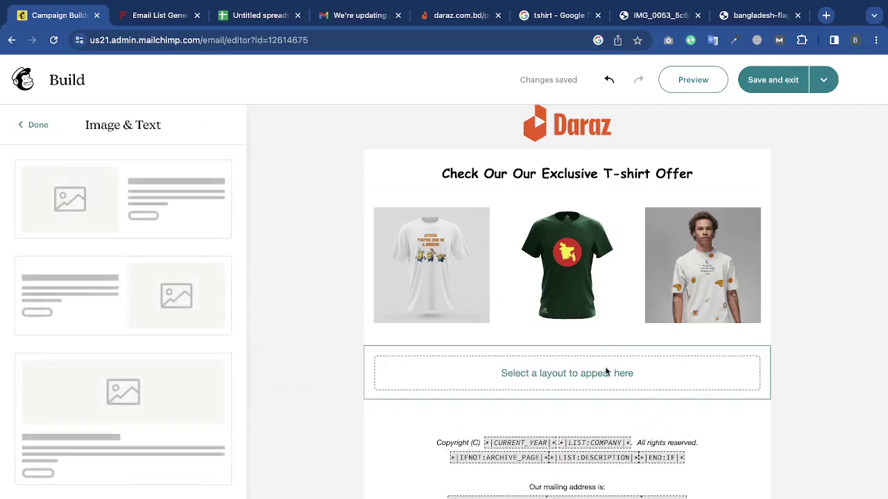
pyautogui.scroll(-8, 148, 249)
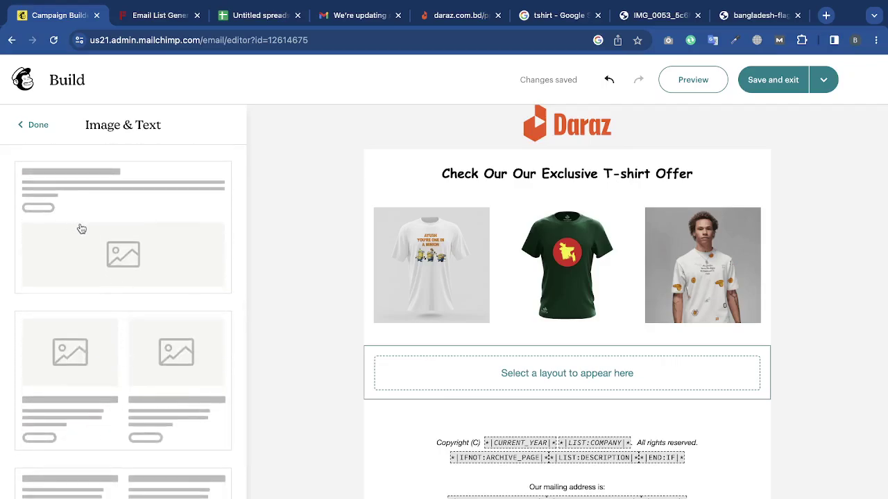
pyautogui.scroll(-2, 91, 416)
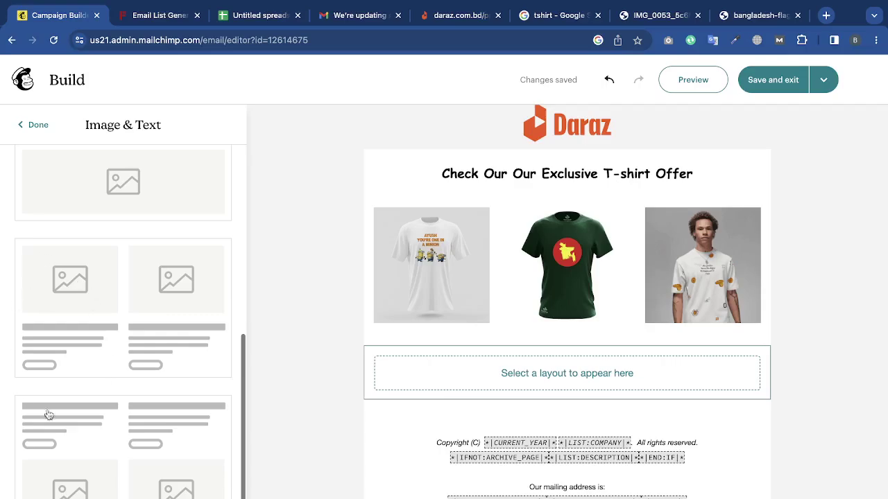
pyautogui.scroll(-1, 158, 389)
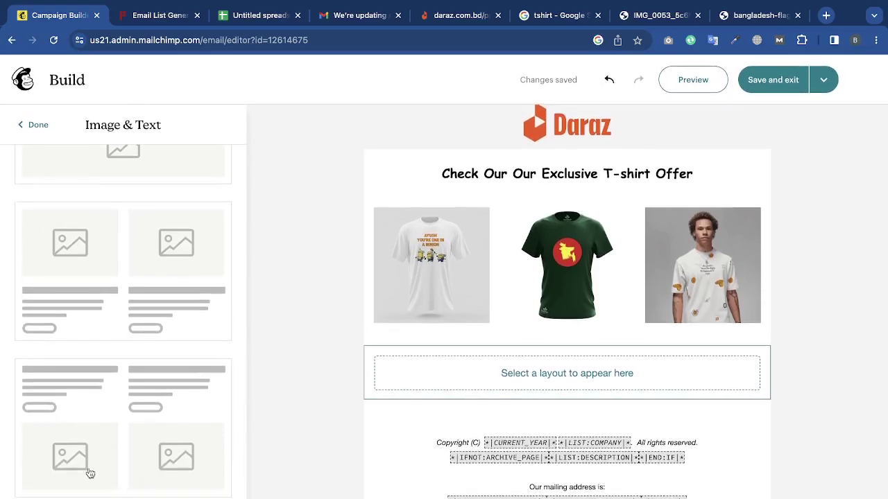
pyautogui.scroll(-5, 158, 352)
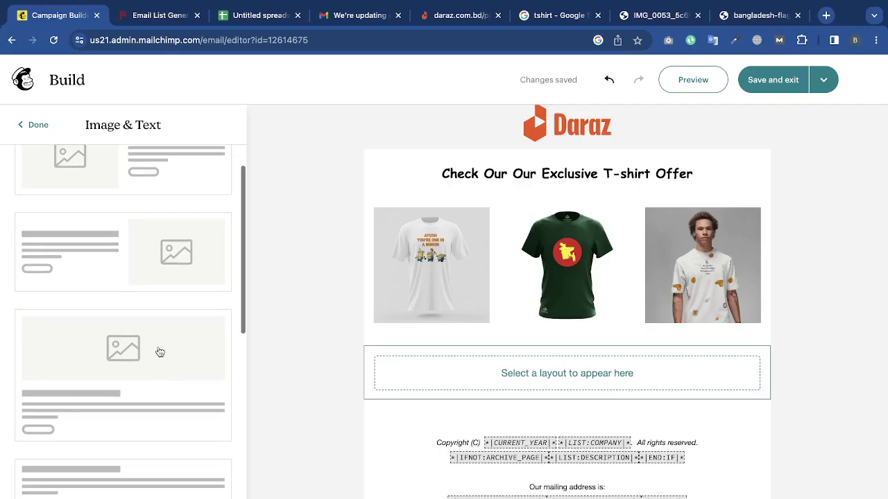
pyautogui.scroll(-2, 112, 259)
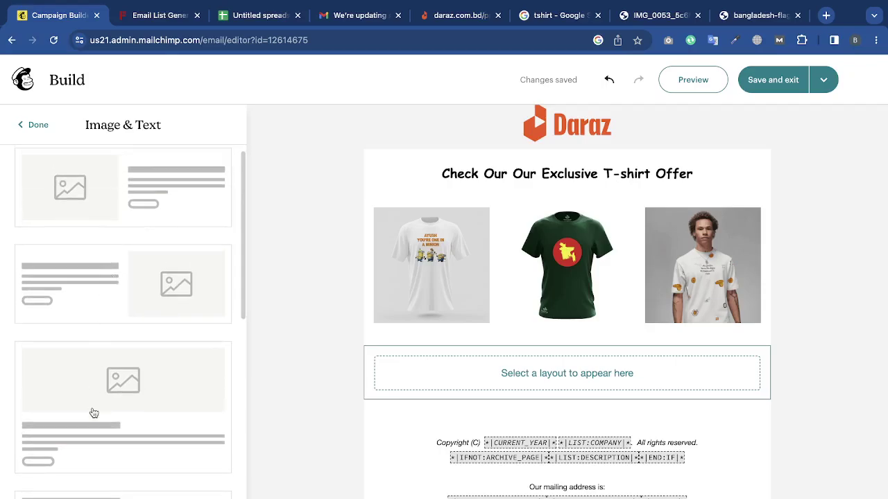
pyautogui.scroll(3, 100, 409)
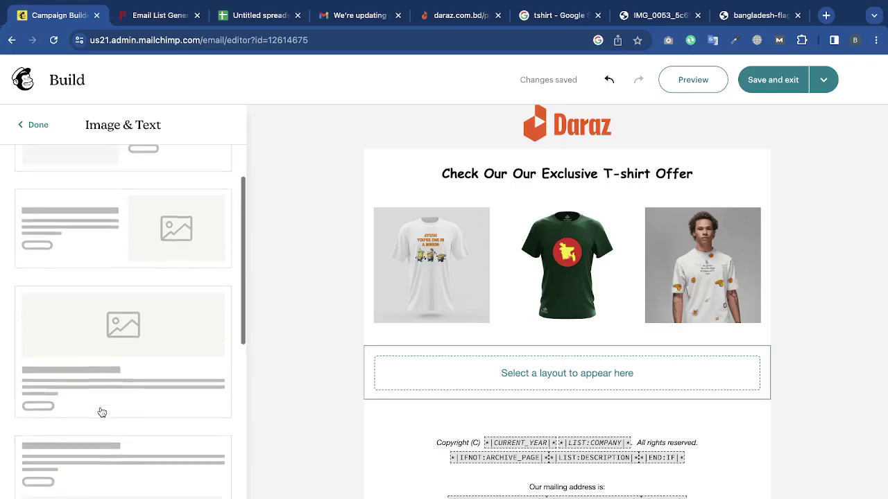
pyautogui.click(79, 312)
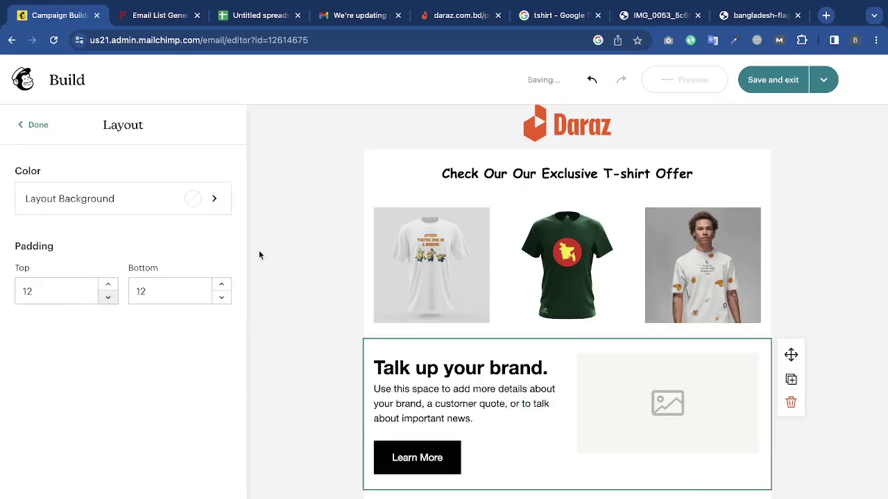
# Upload Daraz_Logo.png from Downloads into the new block's empty image slot.
pyautogui.click(608, 405)
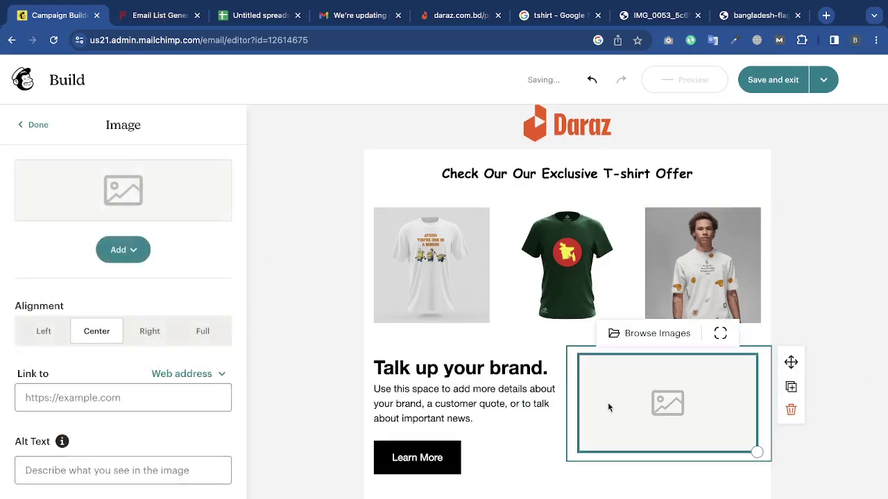
pyautogui.click(118, 250)
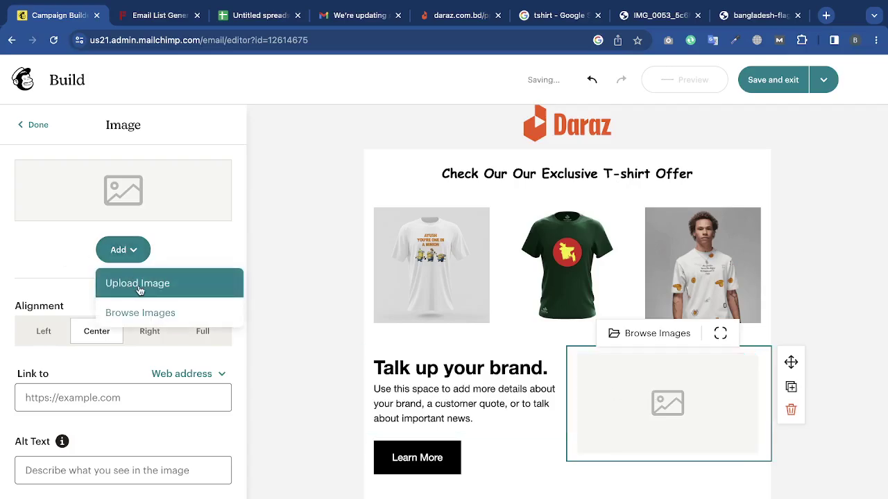
pyautogui.click(139, 289)
pyautogui.scroll(-2, 532, 337)
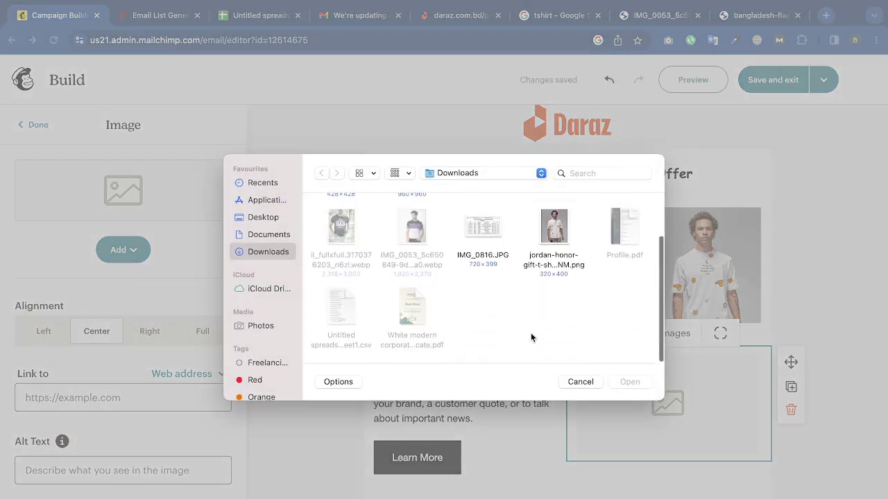
pyautogui.scroll(2, 532, 337)
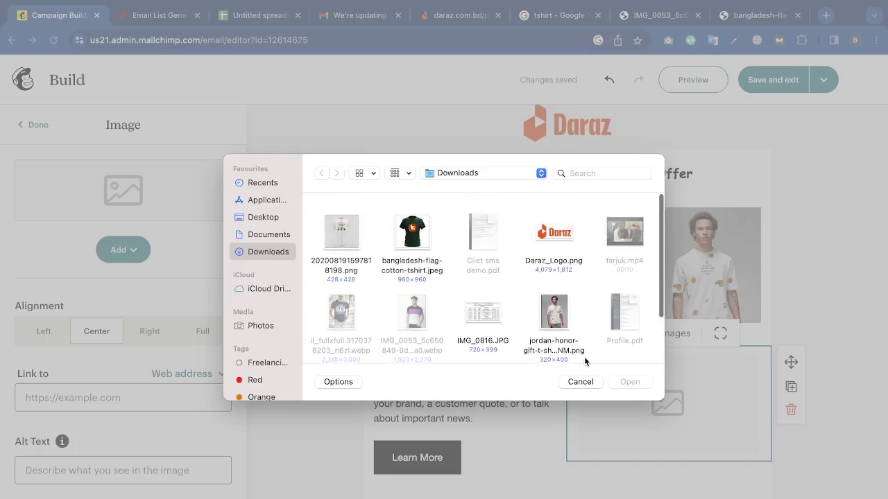
pyautogui.click(554, 229)
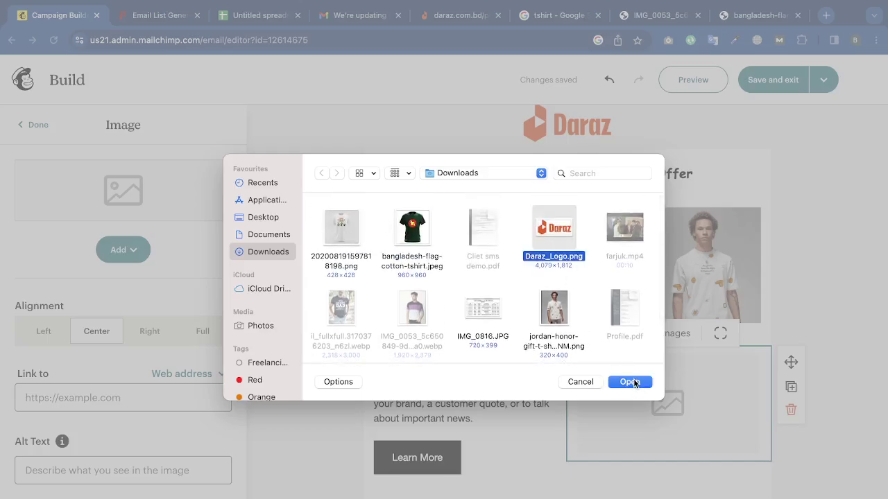
pyautogui.click(634, 382)
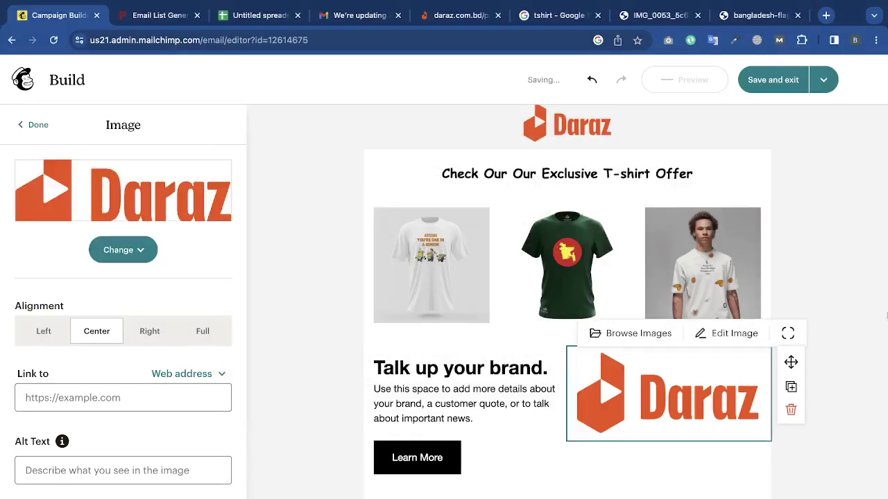
pyautogui.tripleClick(480, 352)
# Change the heading to 'get 50% off' and replace the placeholder paragraph with a flat 50% off offer line.
pyautogui.click(480, 393)
pyautogui.tripleClick(479, 393)
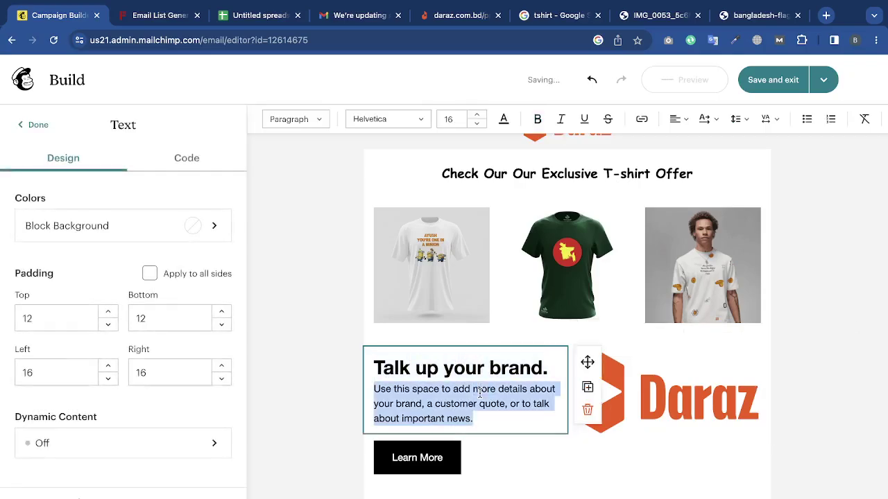
pyautogui.tripleClick(464, 369)
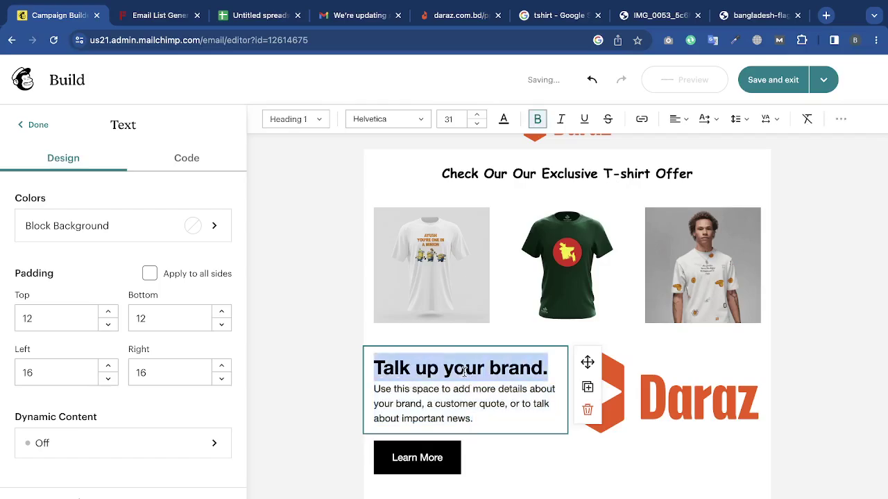
pyautogui.write('get 50')
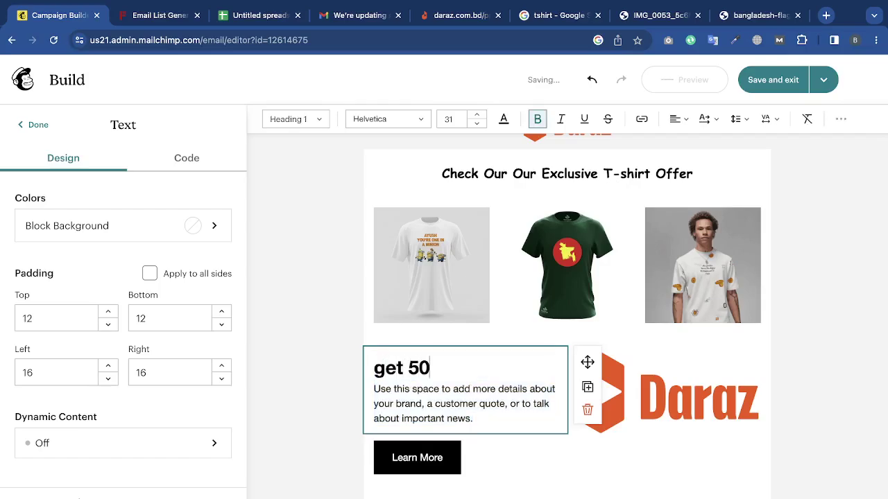
pyautogui.write('% off')
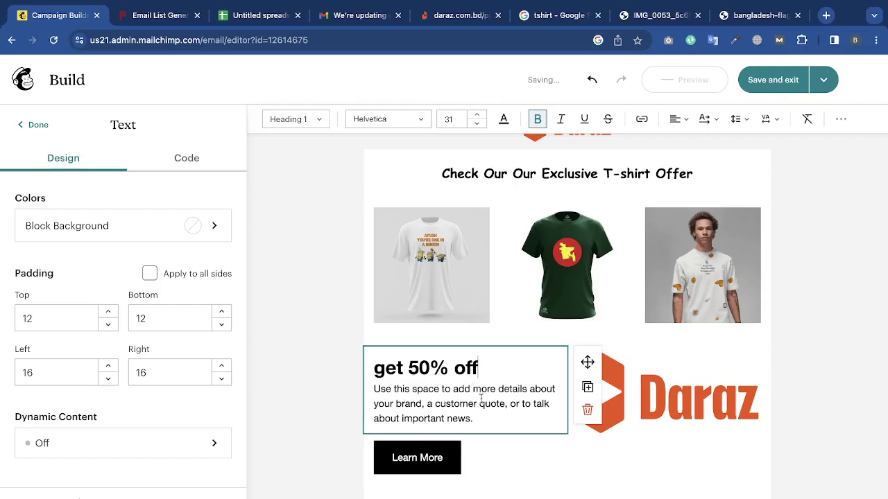
pyautogui.moveTo(486, 415); pyautogui.dragTo(374, 390)
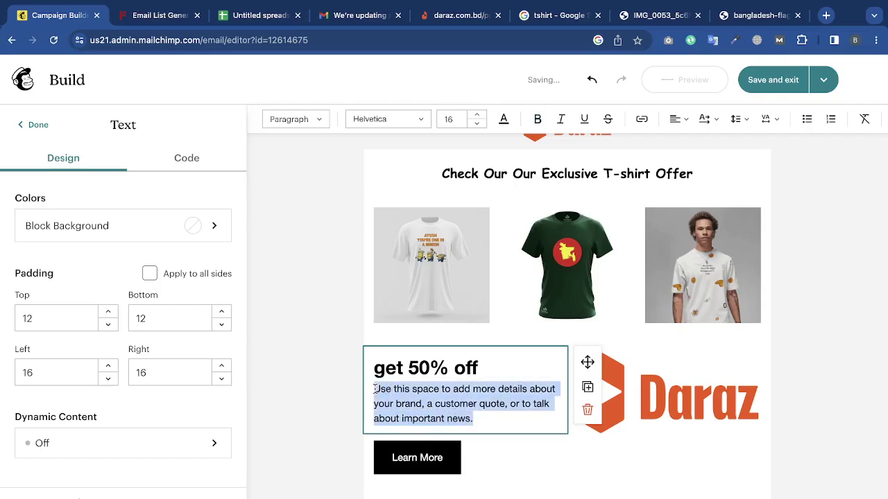
pyautogui.write('if')
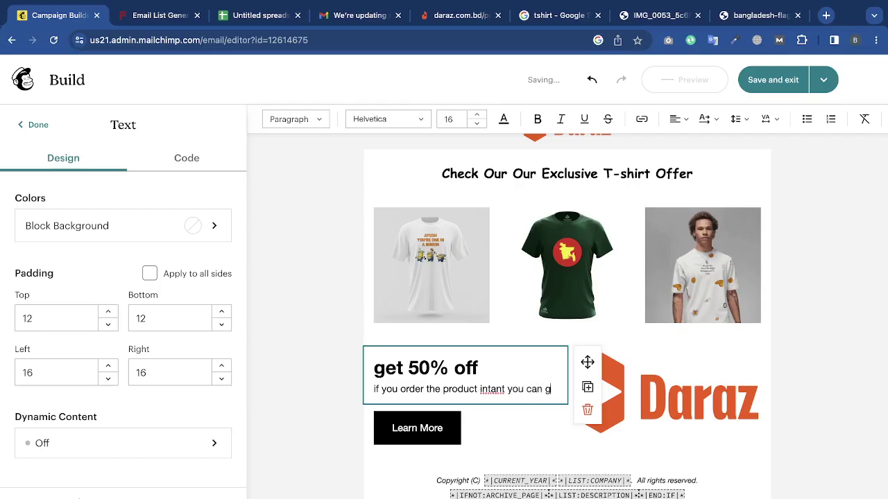
pyautogui.write('t flat 50% off now. grave you')
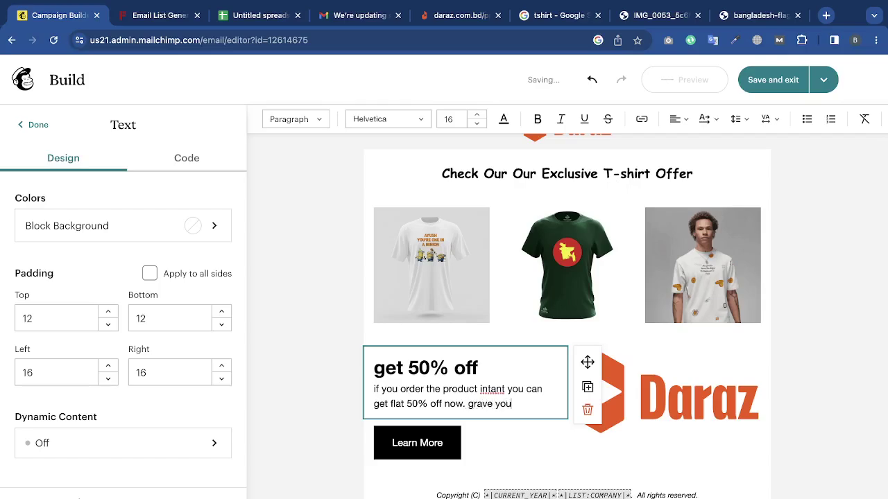
pyautogui.write('r offfer asap')
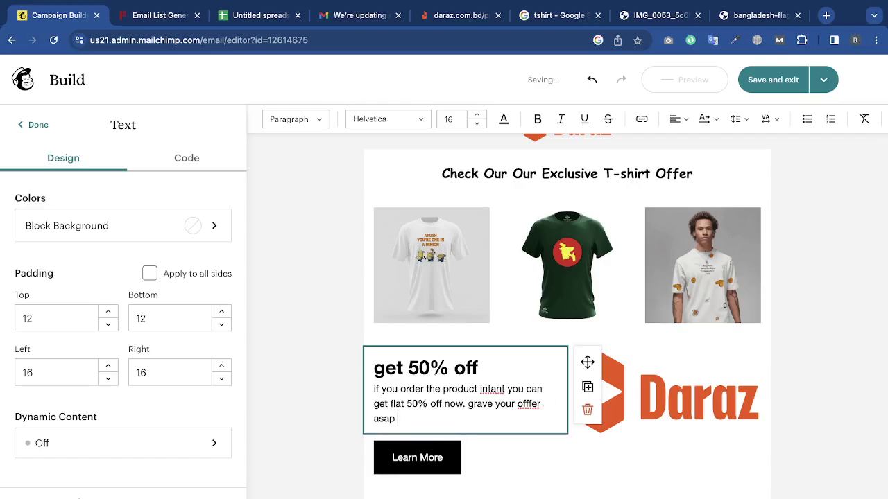
pyautogui.write(' you can')
pyautogui.click(628, 366)
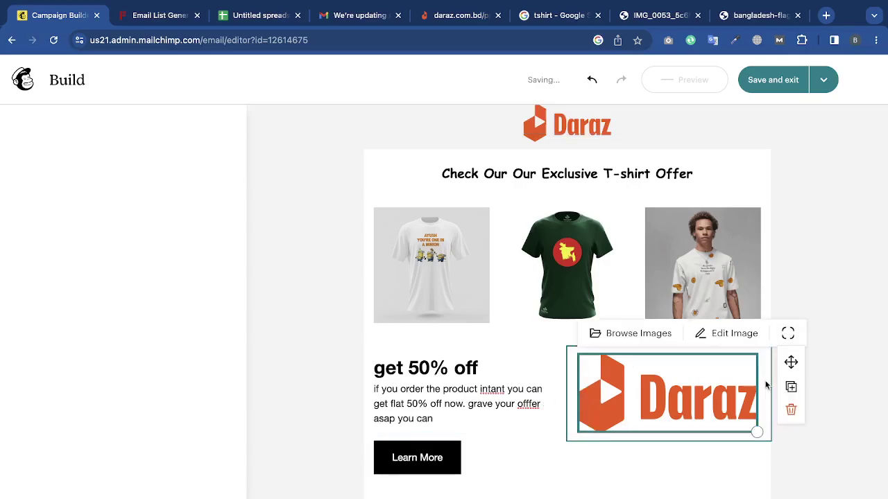
# Shrink the Daraz logo slightly and set its alignment to Right.
pyautogui.click(856, 372)
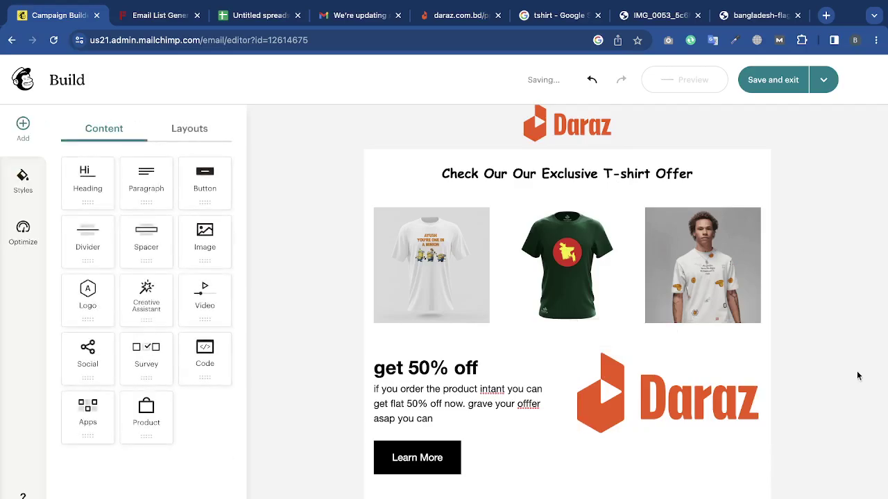
pyautogui.click(739, 418)
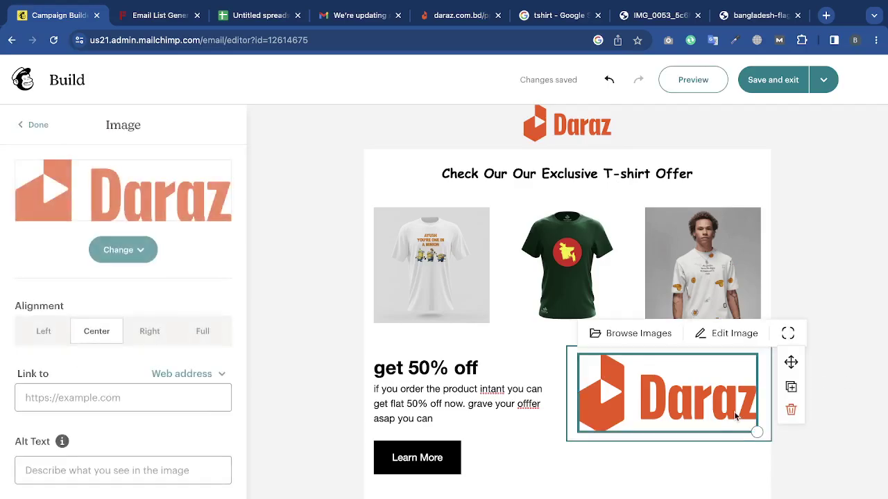
pyautogui.moveTo(756, 431); pyautogui.dragTo(754, 429)
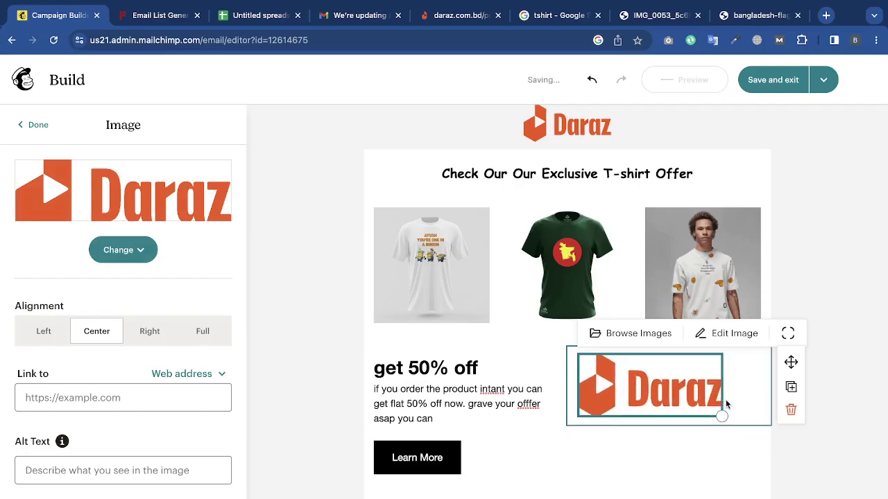
pyautogui.click(164, 330)
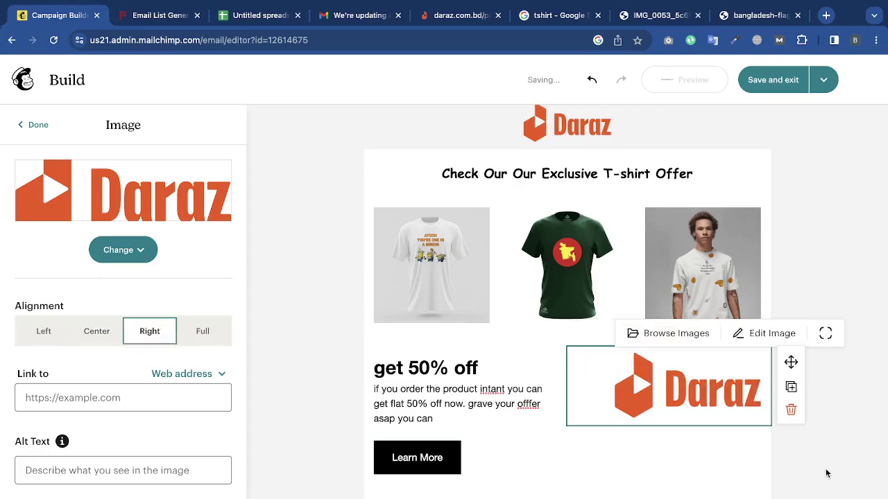
pyautogui.click(826, 474)
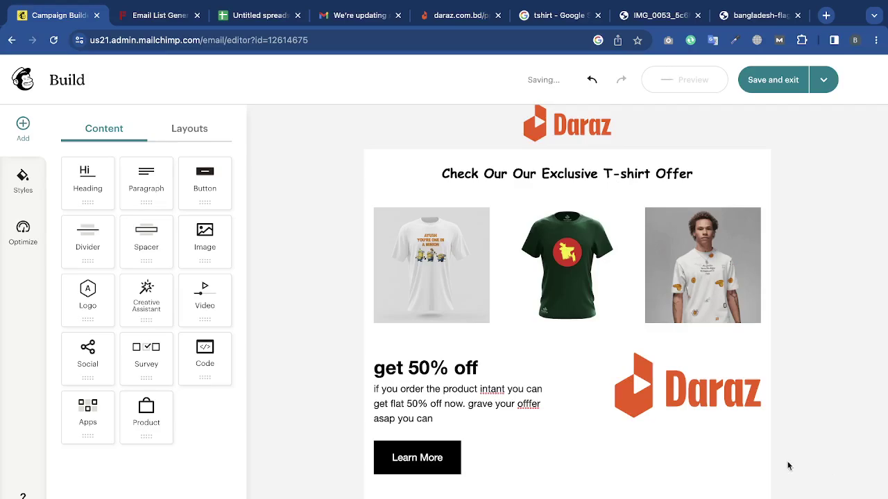
# Delete the 'get 50% off' heading line from the text block.
pyautogui.click(458, 369)
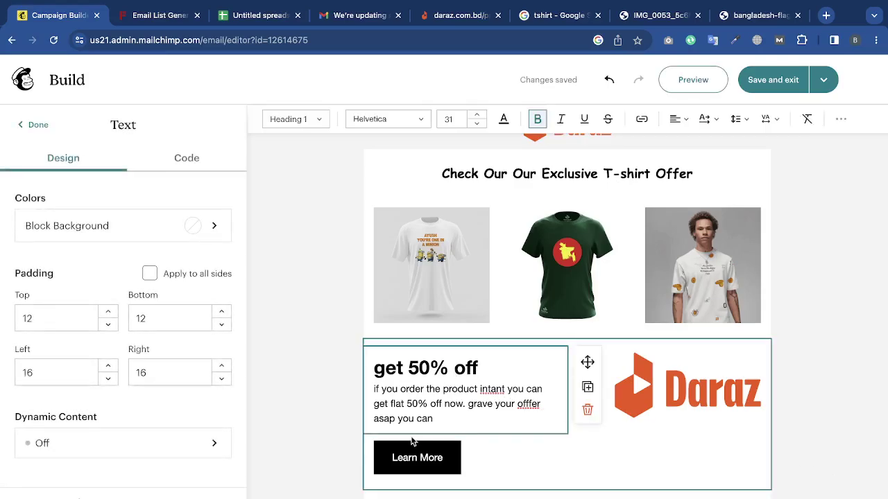
pyautogui.tripleClick(433, 369)
pyautogui.press('BackSpace')
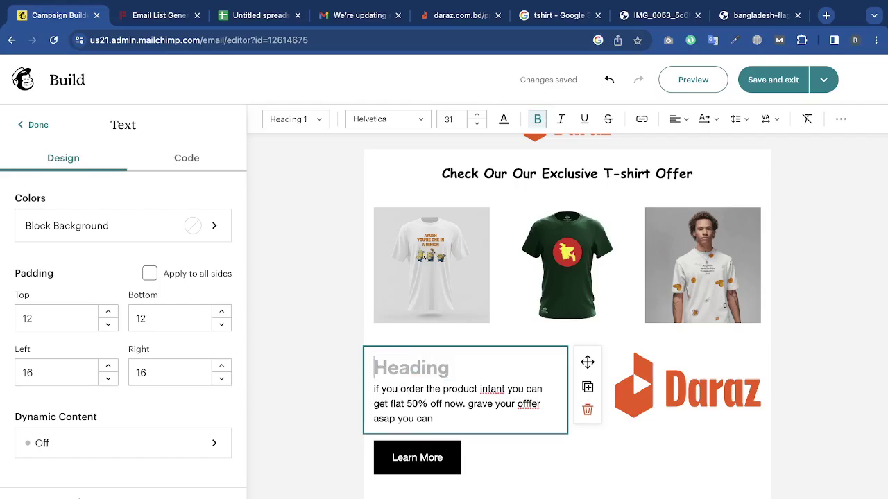
pyautogui.press('BackSpace')
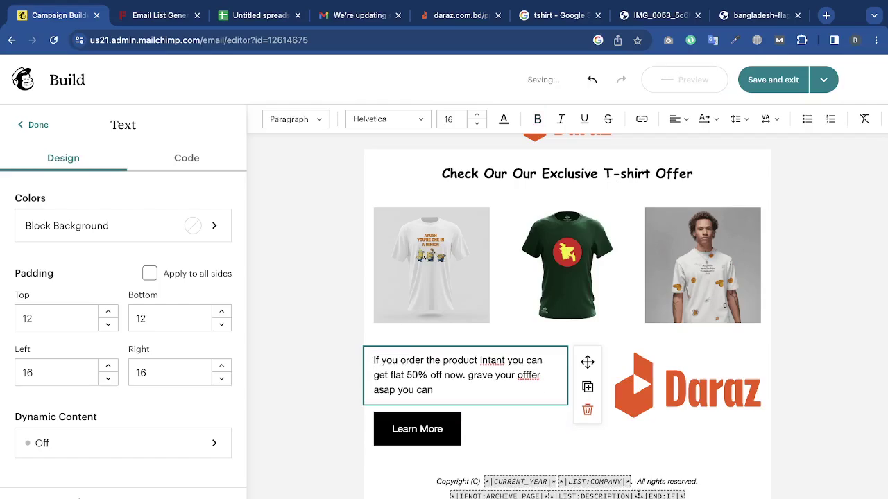
pyautogui.press('Escape')
# Center the Learn More button in its block.
pyautogui.click(402, 426)
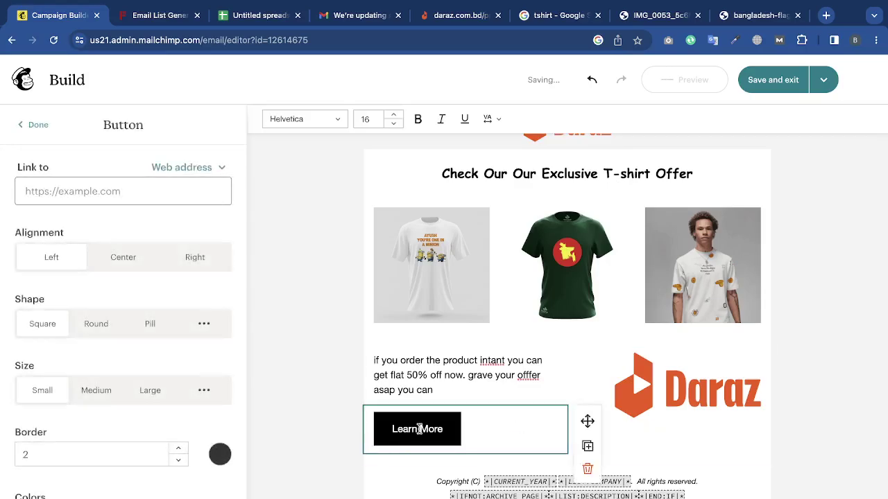
pyautogui.click(116, 264)
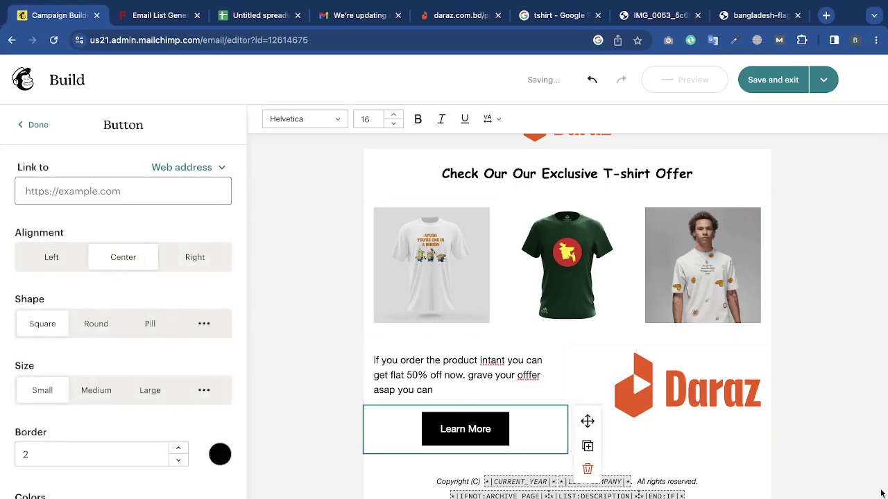
pyautogui.press('Escape')
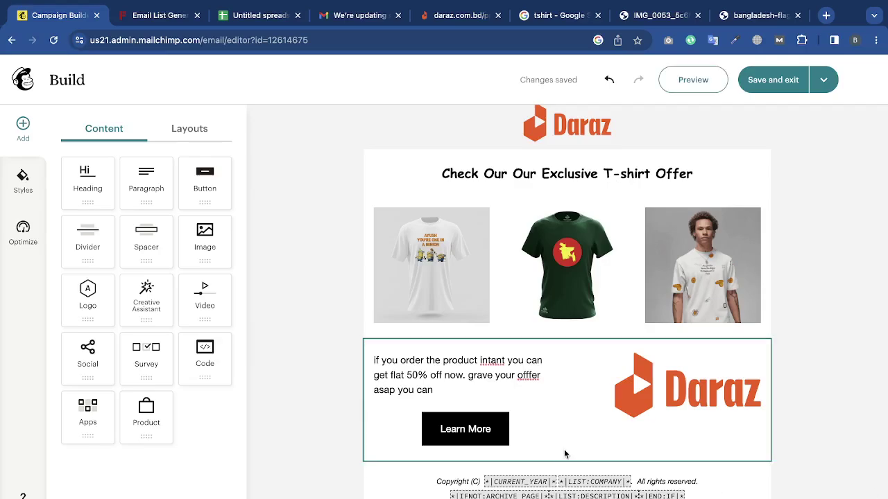
# Link the Learn More button to the copied Daraz product URL, then delete the button block.
pyautogui.click(500, 433)
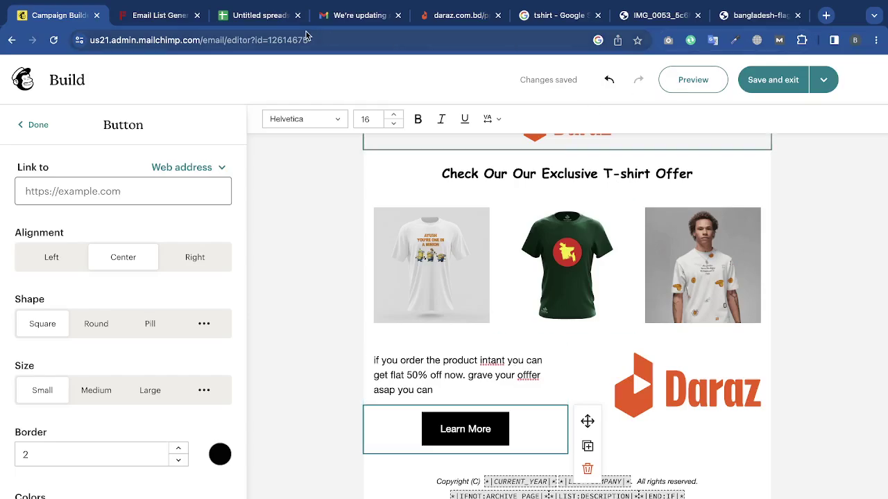
pyautogui.click(458, 16)
pyautogui.press('super+a')
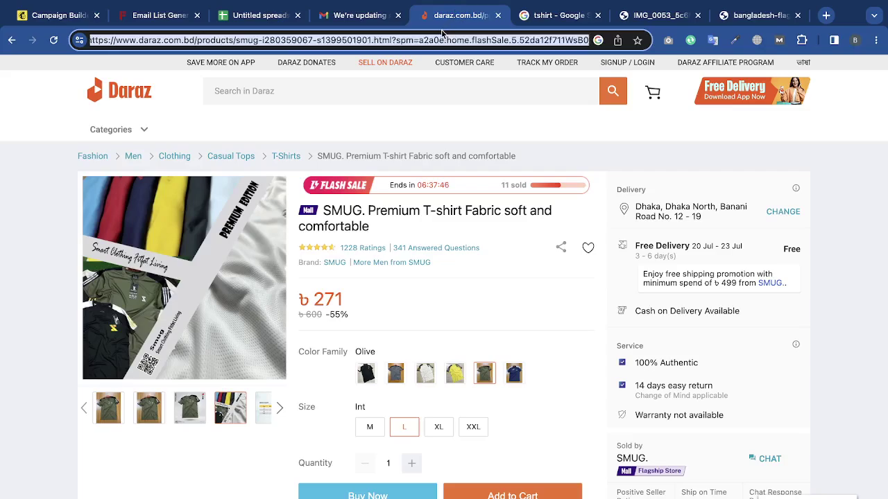
pyautogui.moveTo(86, 6)
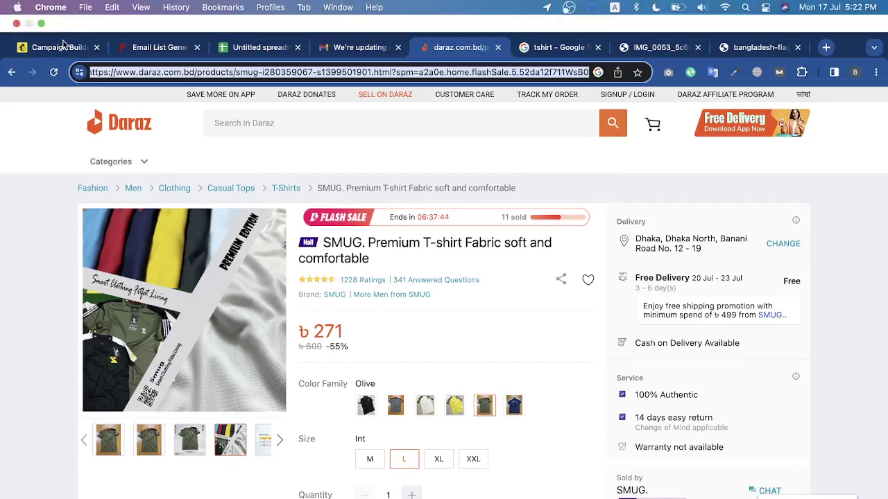
pyautogui.click(87, 47)
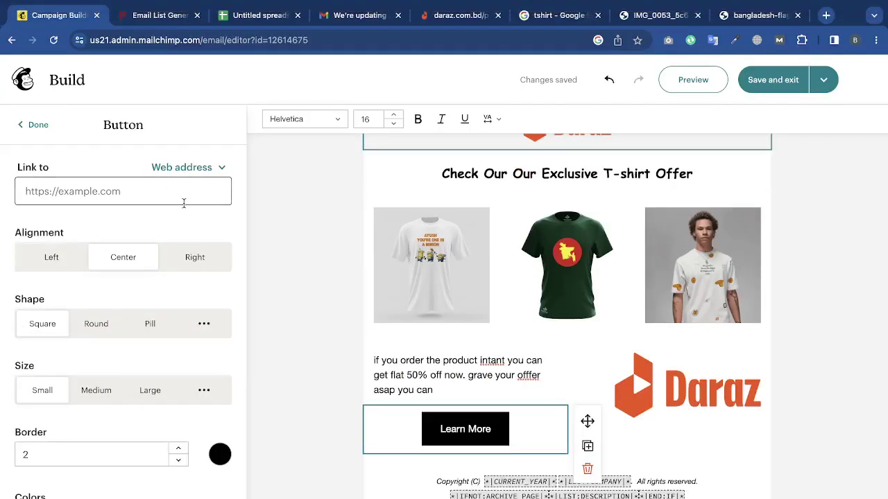
pyautogui.click(177, 186)
pyautogui.press('super+v')
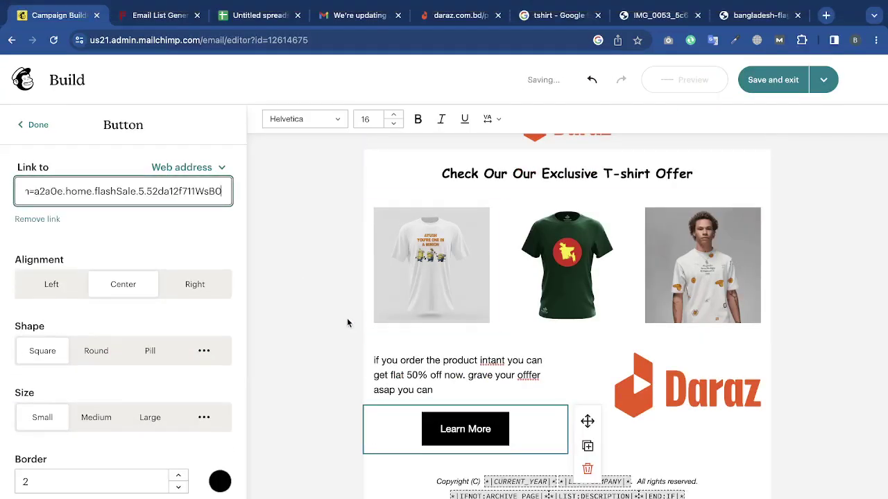
pyautogui.click(347, 319)
pyautogui.click(499, 432)
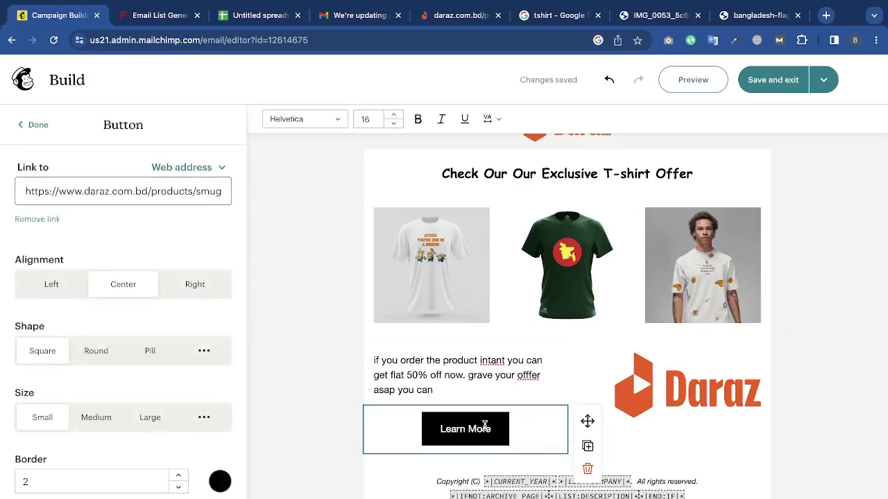
pyautogui.click(587, 470)
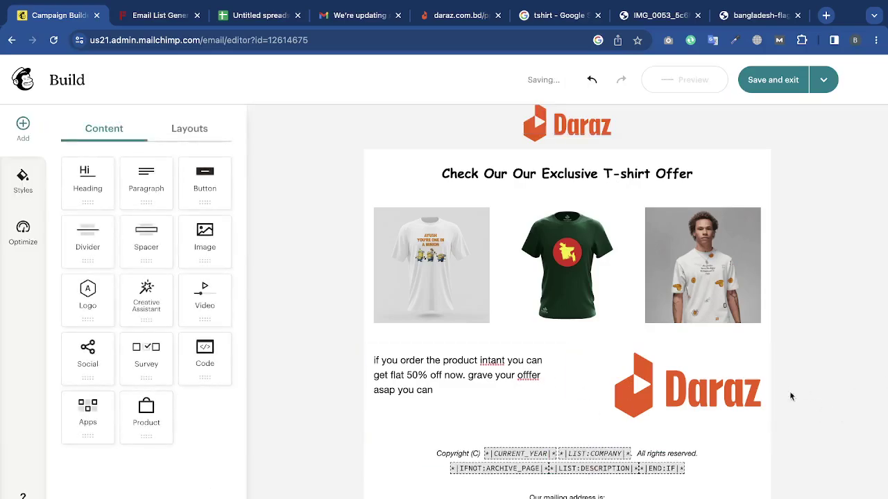
# Delete the Daraz logo, offer paragraph and empty two-column row, then add a button below the T-shirt images.
pyautogui.click(732, 382)
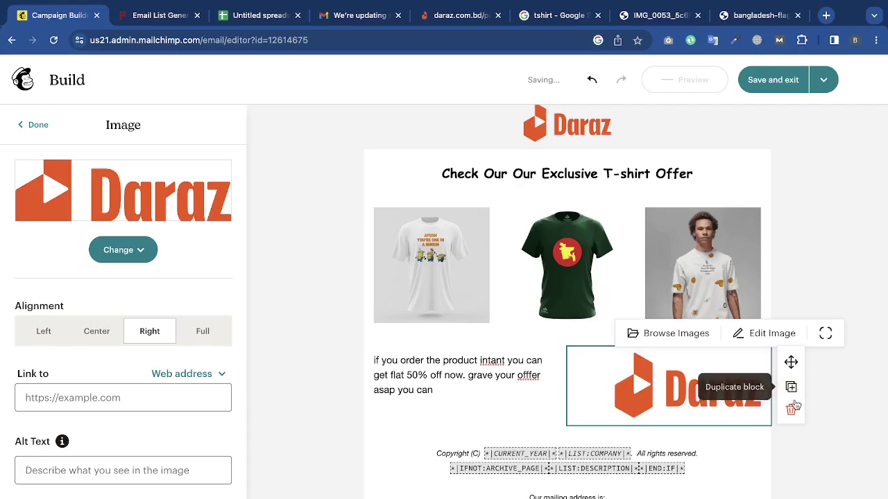
pyautogui.click(791, 410)
pyautogui.click(457, 361)
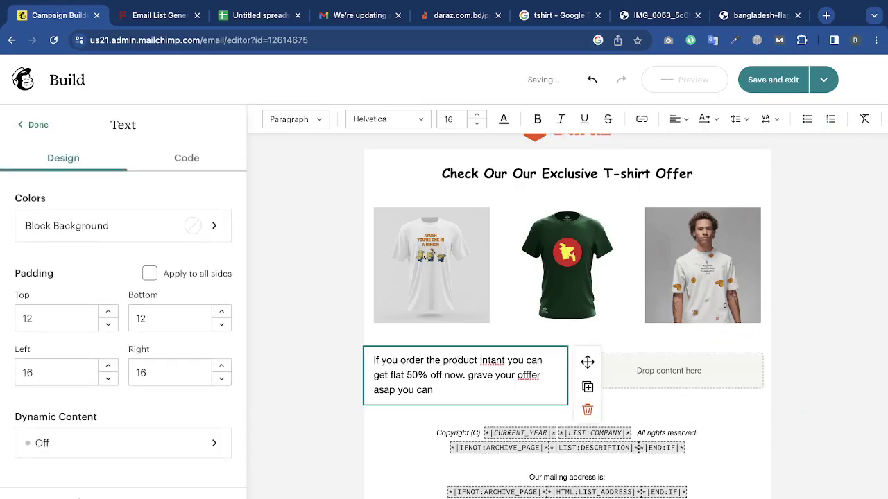
pyautogui.press('BackSpace')
pyautogui.click(586, 412)
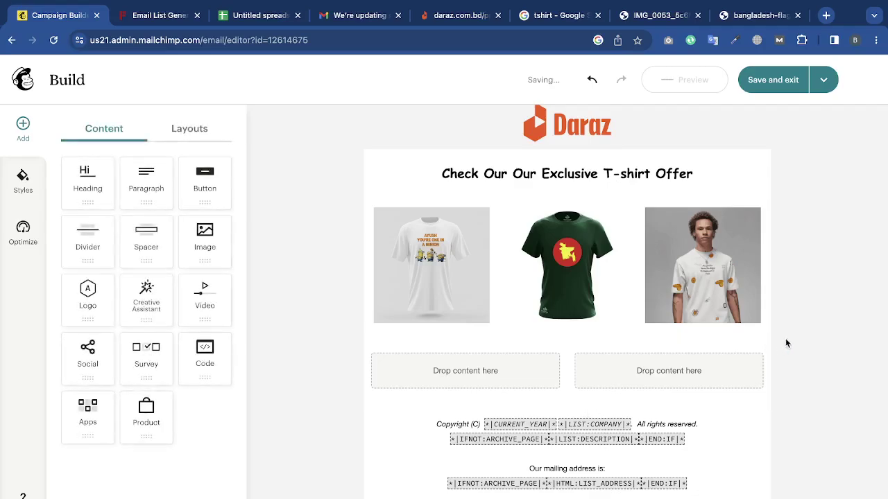
pyautogui.click(761, 350)
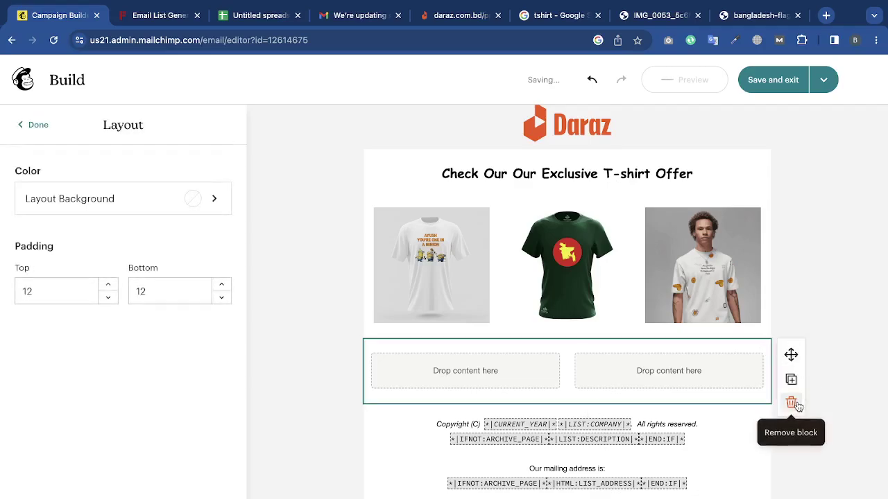
pyautogui.click(789, 403)
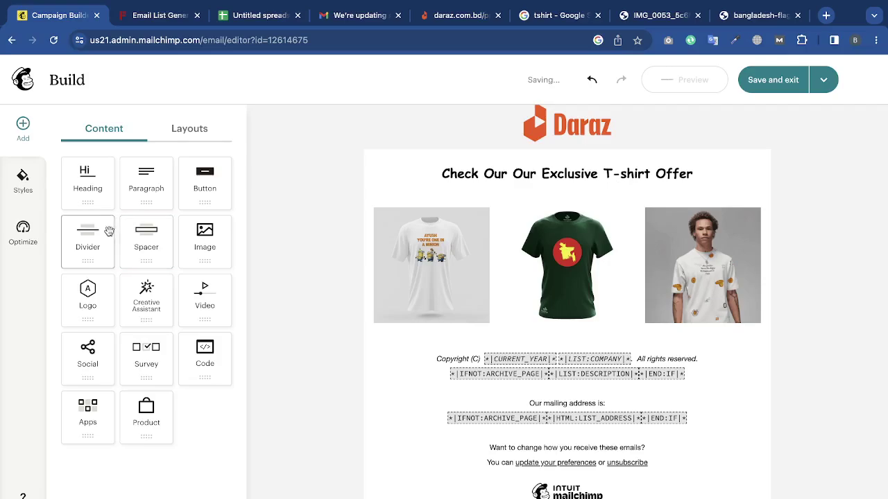
pyautogui.click(207, 182)
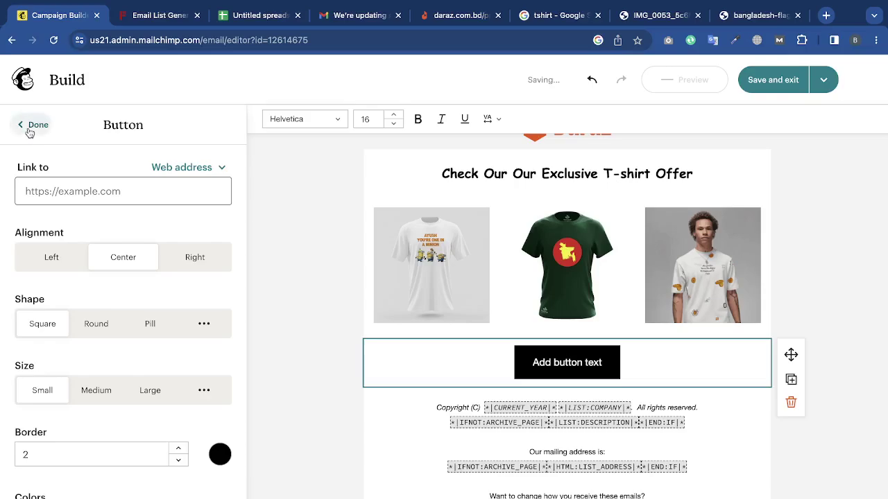
# Try left and right alignment for the button, then leave it centred.
pyautogui.click(31, 131)
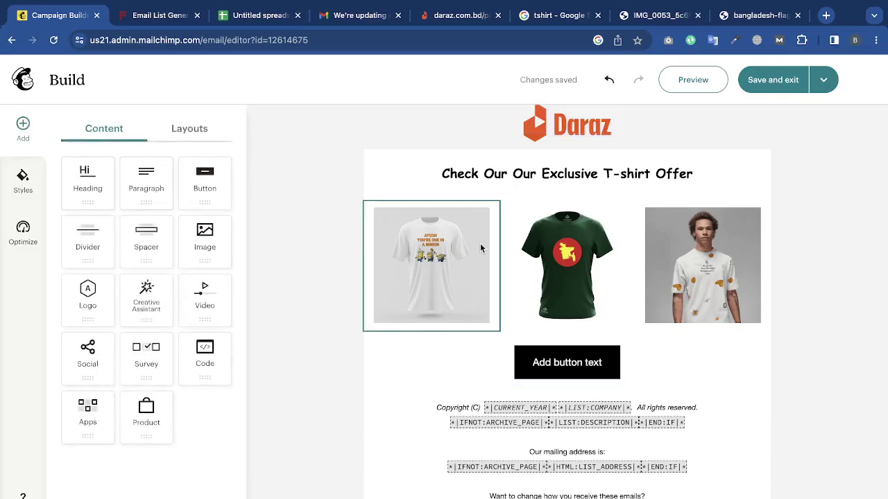
pyautogui.click(570, 362)
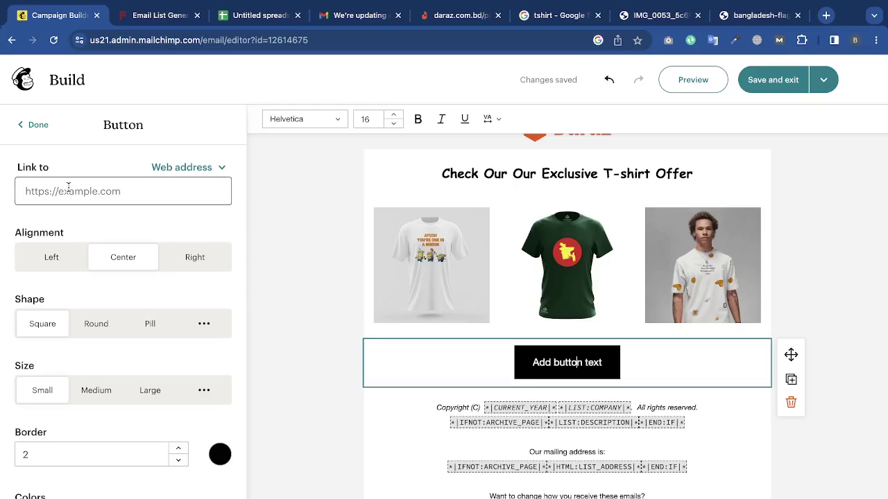
pyautogui.click(56, 267)
pyautogui.click(99, 262)
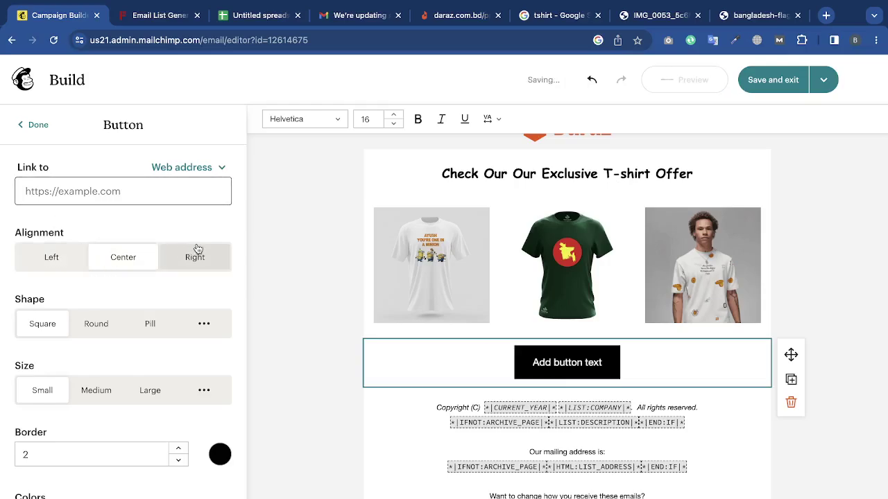
pyautogui.click(194, 254)
pyautogui.click(128, 255)
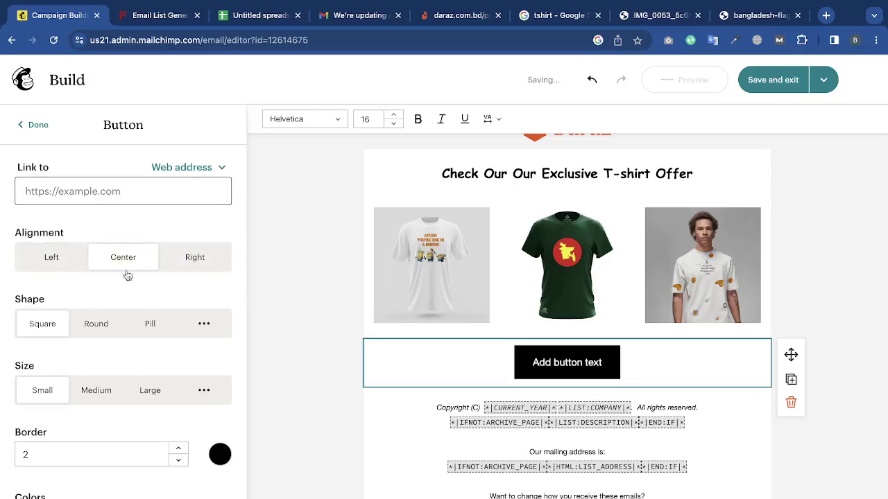
# Try square, round and 36px custom corners, settling on pill-shaped button ends.
pyautogui.click(93, 323)
pyautogui.click(131, 328)
pyautogui.click(198, 329)
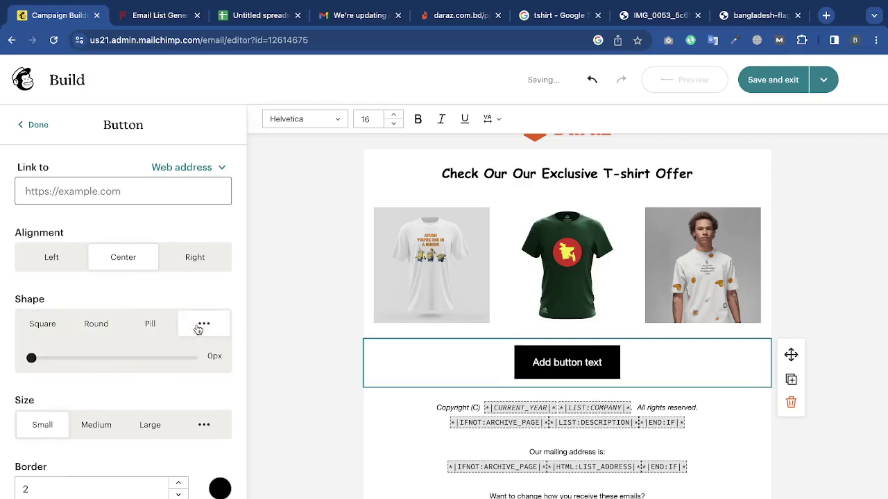
pyautogui.moveTo(55, 358); pyautogui.dragTo(146, 362)
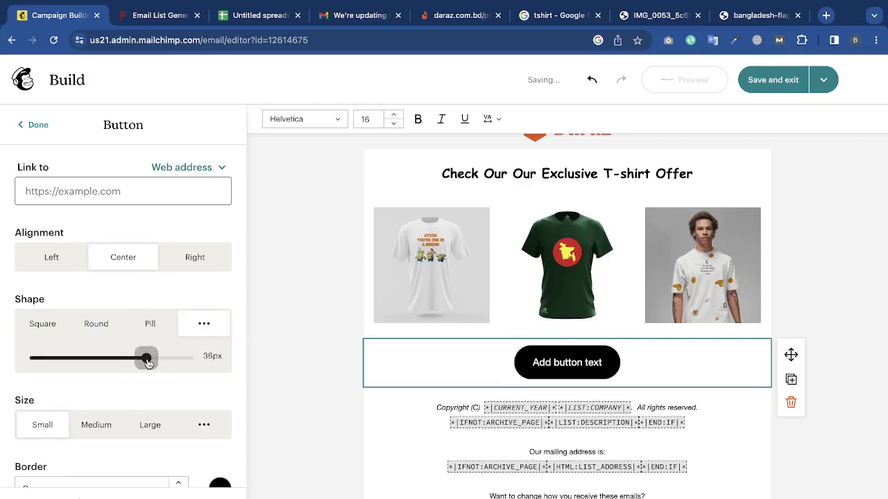
pyautogui.click(95, 322)
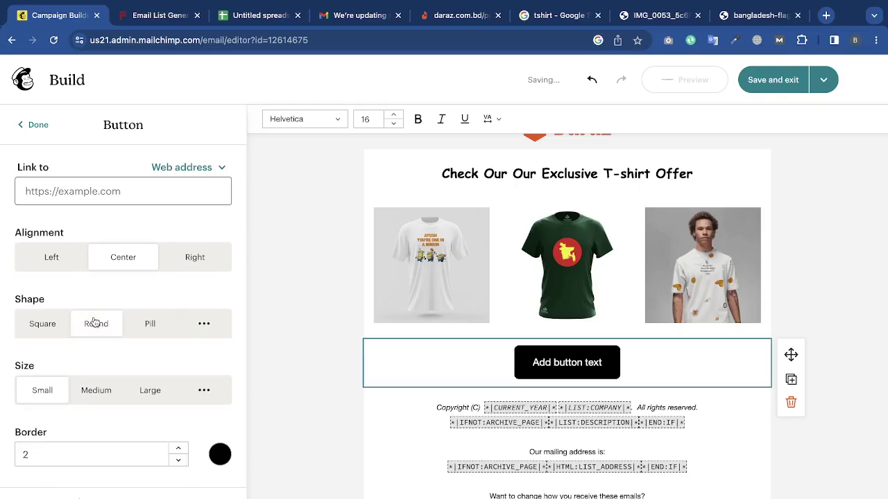
pyautogui.click(59, 328)
pyautogui.click(95, 324)
pyautogui.click(151, 324)
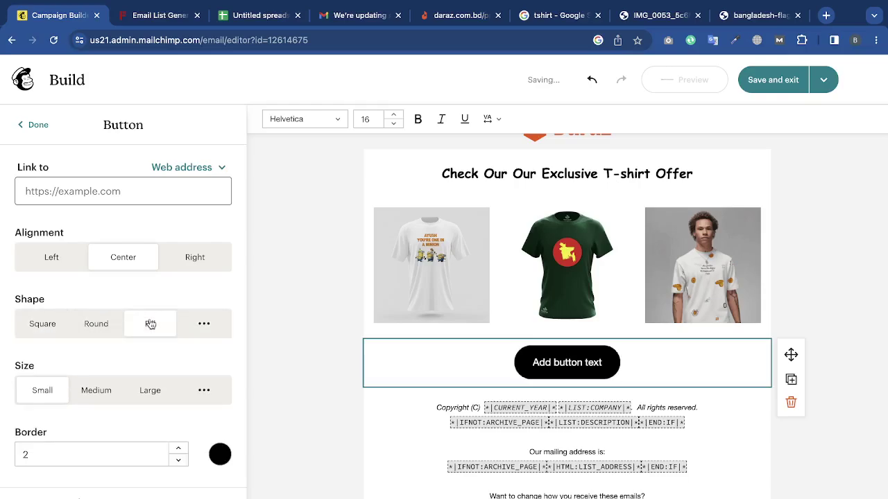
# Give the button a custom size of 100% width and 74px height.
pyautogui.scroll(-2, 151, 324)
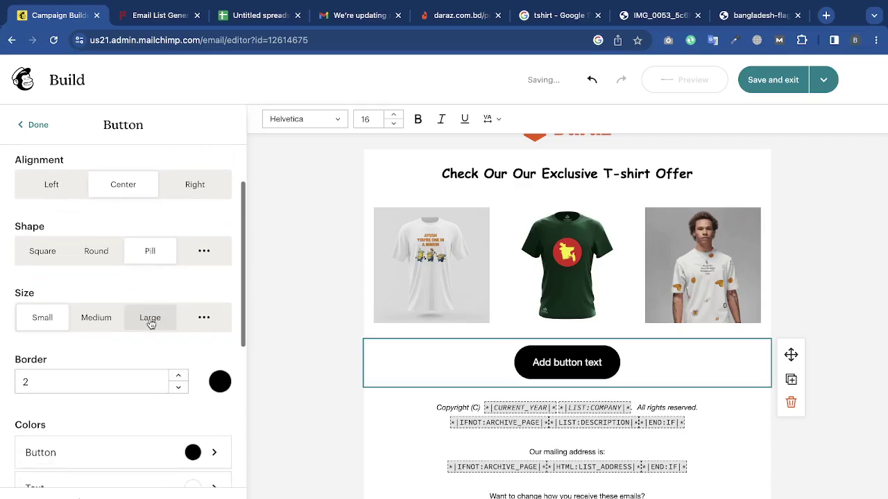
pyautogui.click(102, 322)
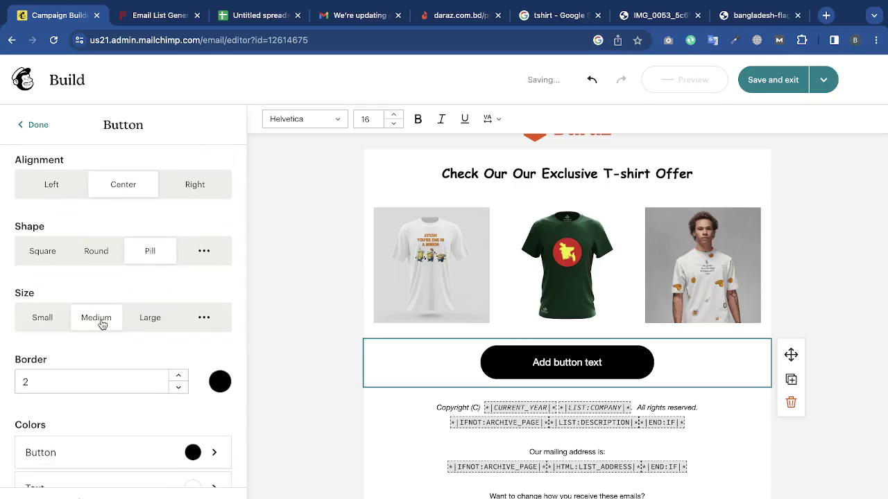
pyautogui.click(143, 321)
pyautogui.click(52, 317)
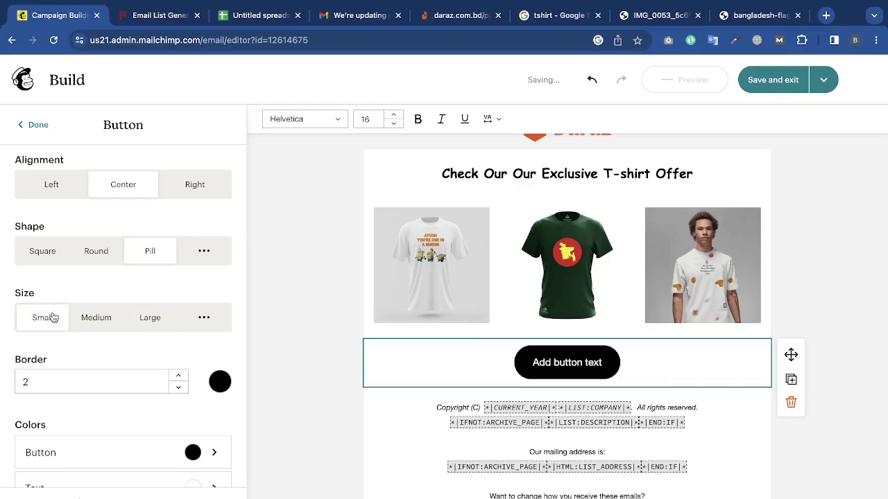
pyautogui.click(208, 325)
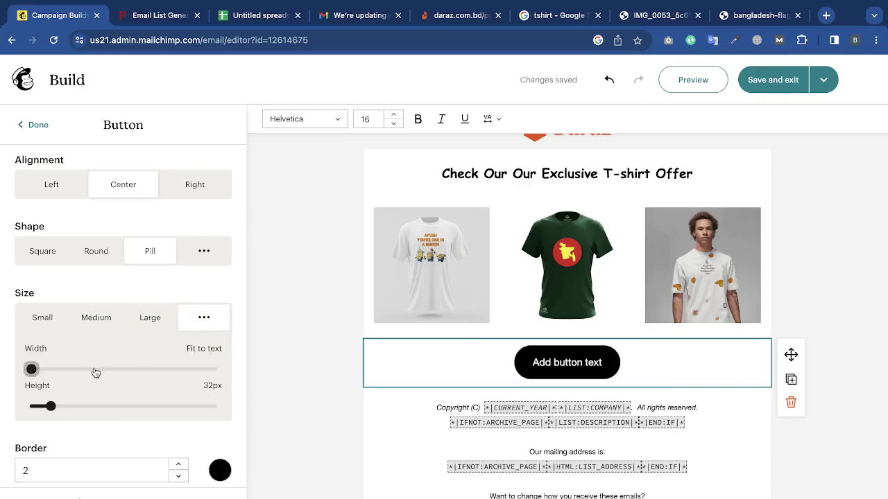
pyautogui.moveTo(95, 370); pyautogui.dragTo(158, 369)
pyautogui.moveTo(55, 413); pyautogui.dragTo(154, 417)
pyautogui.moveTo(158, 370); pyautogui.dragTo(226, 360)
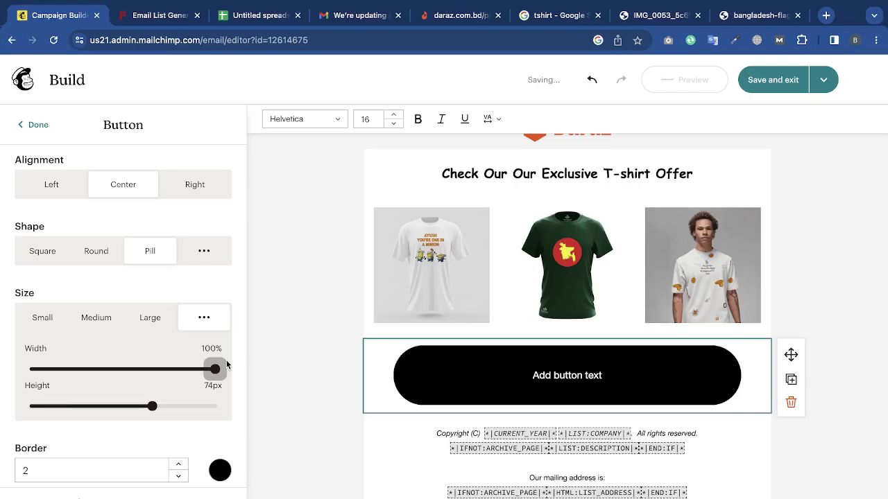
# Give the button a red border, thickness 7.
pyautogui.scroll(-3, 226, 361)
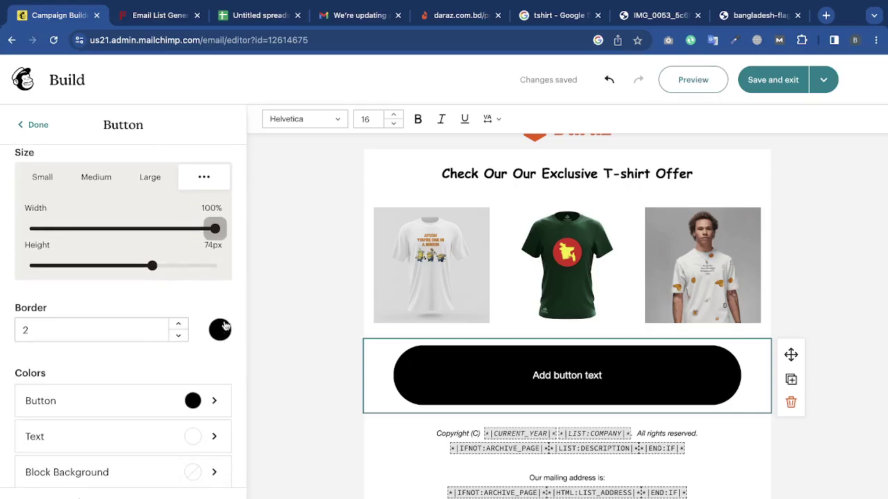
pyautogui.click(221, 329)
pyautogui.click(201, 171)
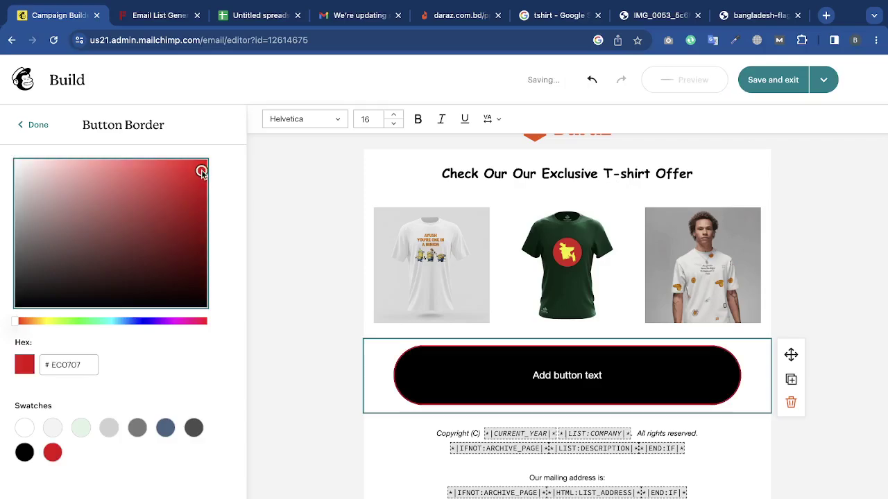
pyautogui.click(39, 126)
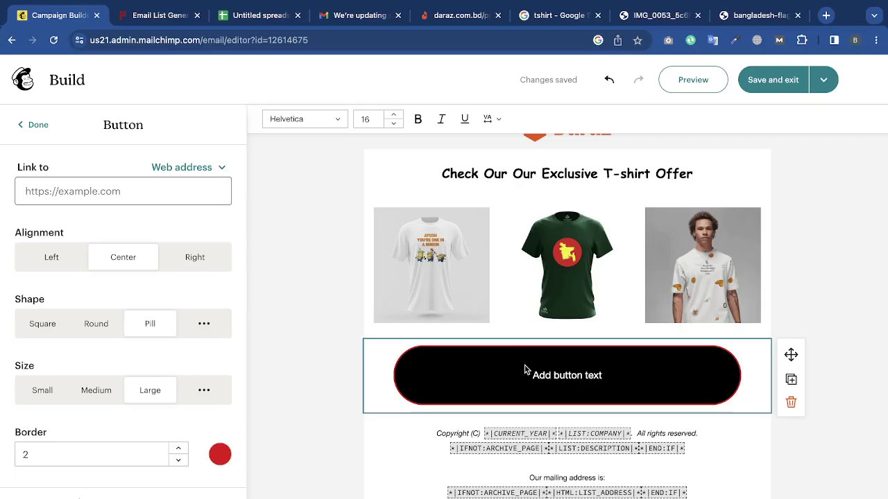
pyautogui.click(178, 450)
pyautogui.click(178, 450)
pyautogui.click(178, 449)
pyautogui.click(178, 449)
pyautogui.click(178, 450)
# Change the button text colour to bright green.
pyautogui.scroll(-5, 176, 437)
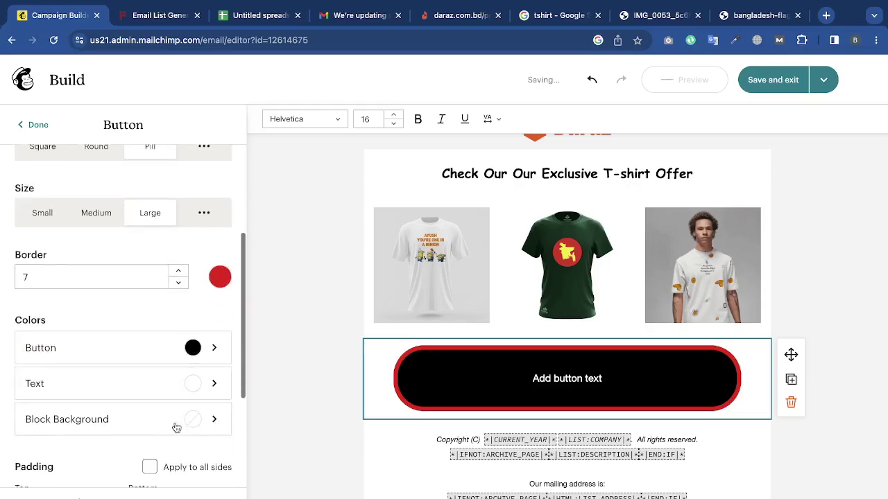
pyautogui.click(206, 369)
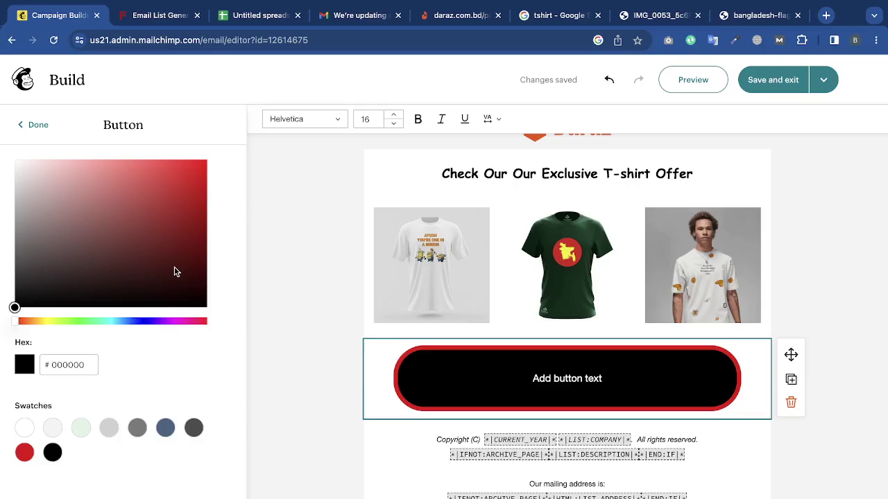
pyautogui.click(81, 429)
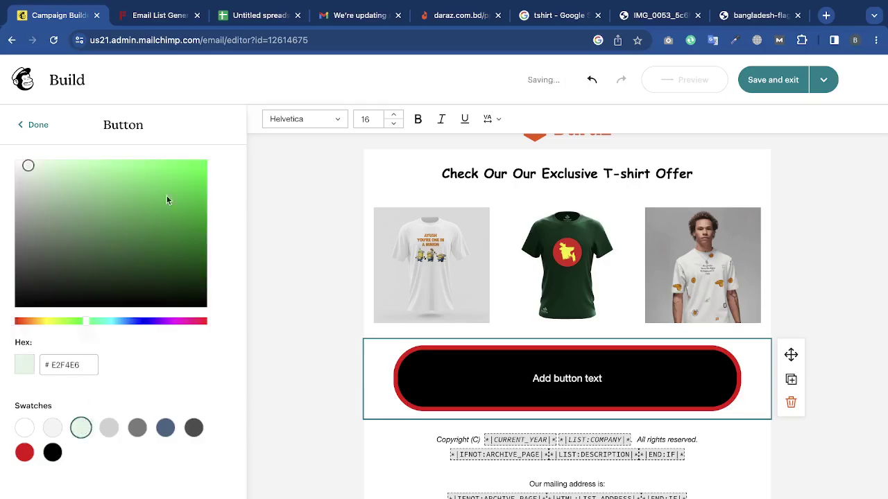
pyautogui.click(178, 167)
pyautogui.click(37, 126)
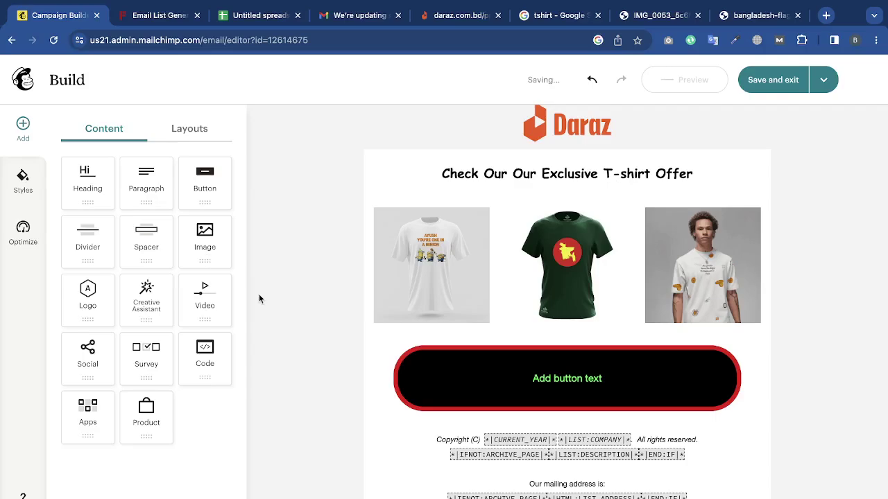
# Give the button block a light grey background.
pyautogui.click(515, 400)
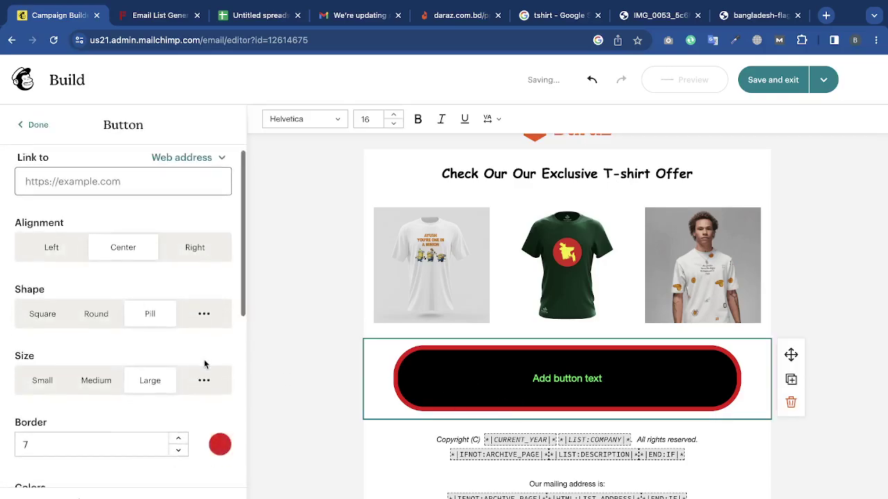
pyautogui.scroll(-5, 180, 363)
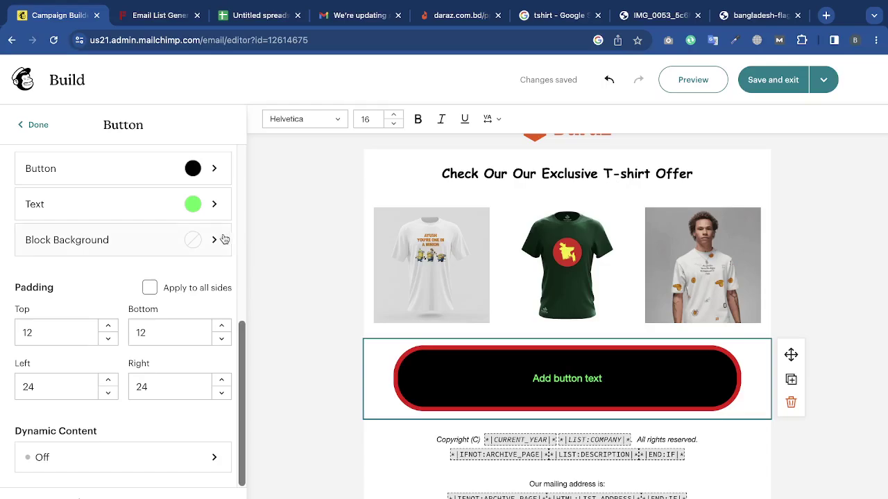
pyautogui.click(217, 240)
pyautogui.click(138, 444)
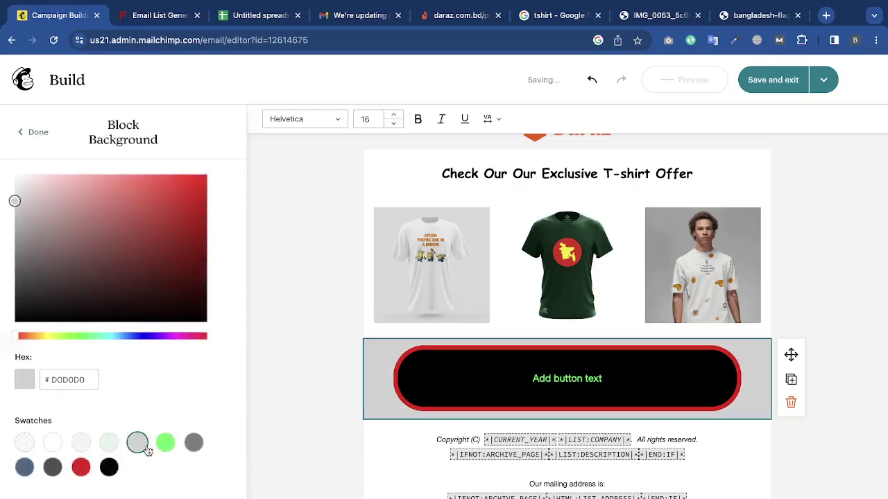
pyautogui.click(276, 334)
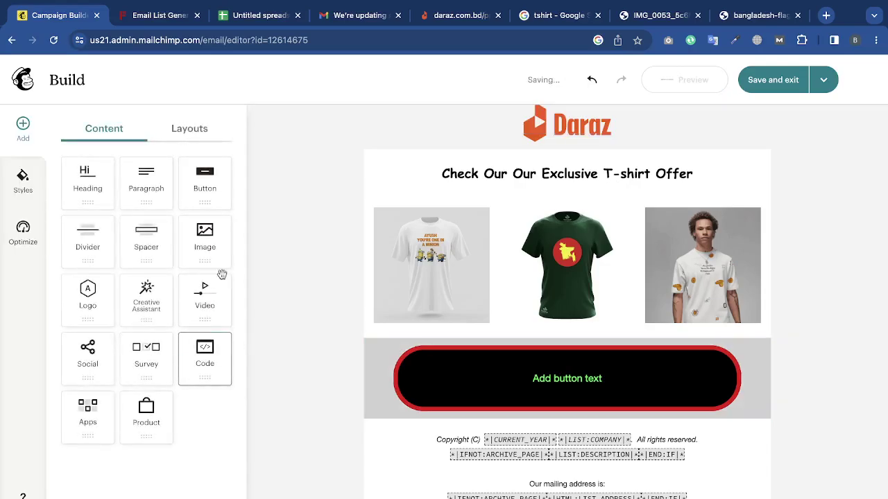
# Raise the button's top padding to about 29 and right padding to about 30.
pyautogui.click(403, 359)
pyautogui.scroll(-5, 139, 454)
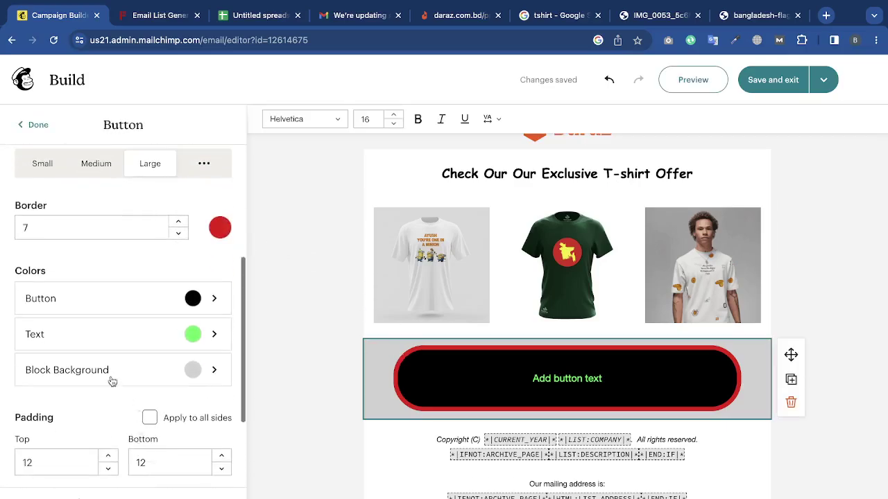
pyautogui.scroll(-3, 69, 423)
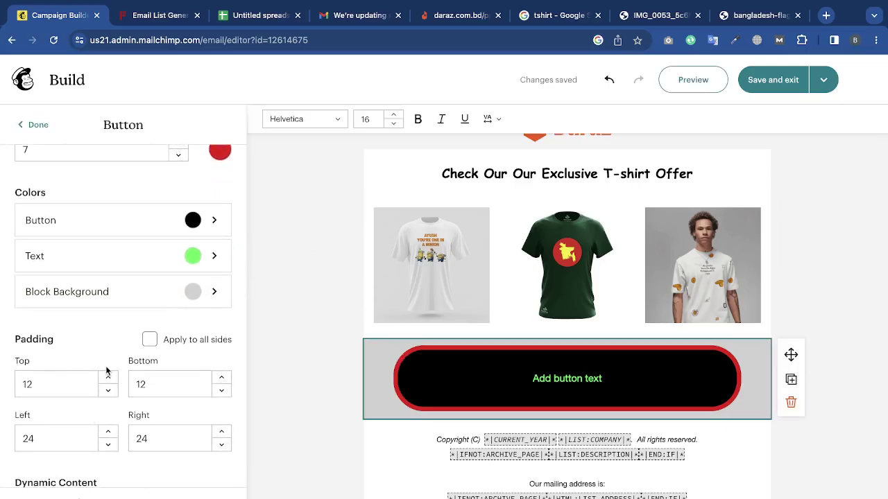
pyautogui.click(108, 378)
pyautogui.click(108, 378)
pyautogui.click(108, 378)
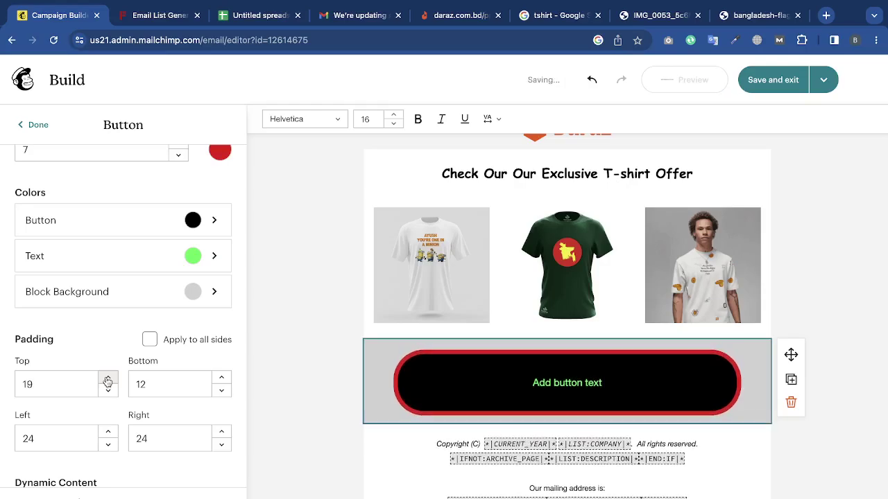
pyautogui.click(107, 378)
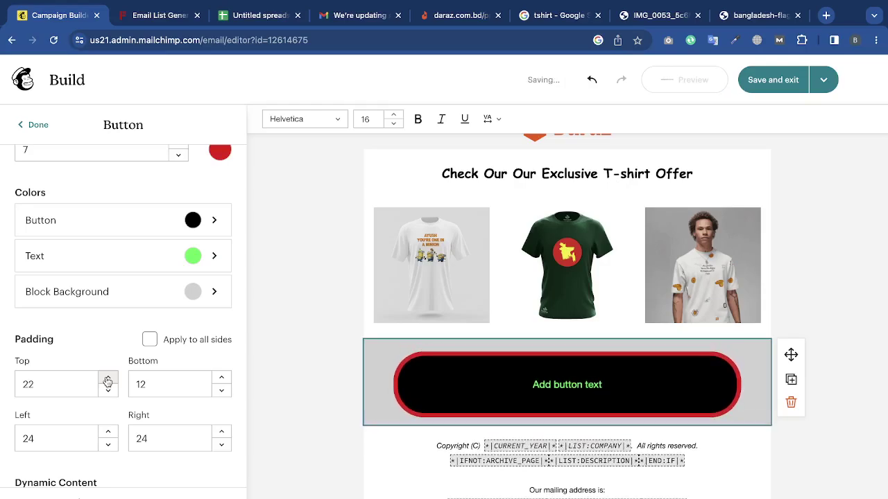
pyautogui.click(108, 378)
pyautogui.click(107, 378)
pyautogui.click(108, 378)
pyautogui.click(107, 378)
pyautogui.click(107, 378)
pyautogui.click(107, 378)
pyautogui.click(107, 378)
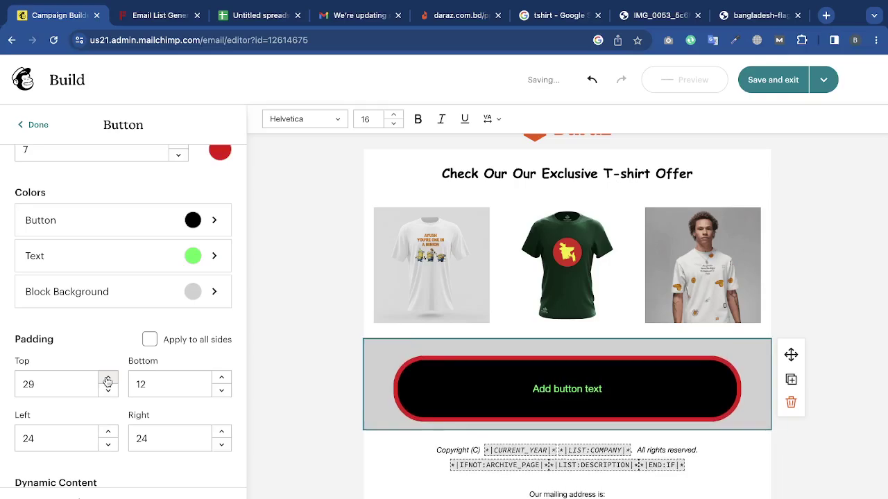
pyautogui.click(223, 432)
pyautogui.click(223, 432)
pyautogui.click(222, 432)
pyautogui.click(222, 432)
pyautogui.click(222, 432)
pyautogui.click(222, 432)
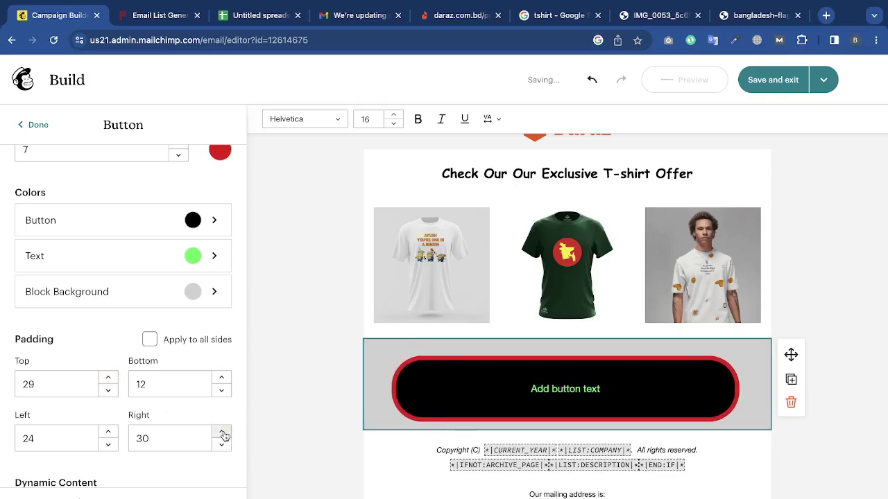
pyautogui.click(223, 432)
# Delete the styled pill button block from the email.
pyautogui.scroll(-1, 129, 451)
pyautogui.scroll(5, 130, 451)
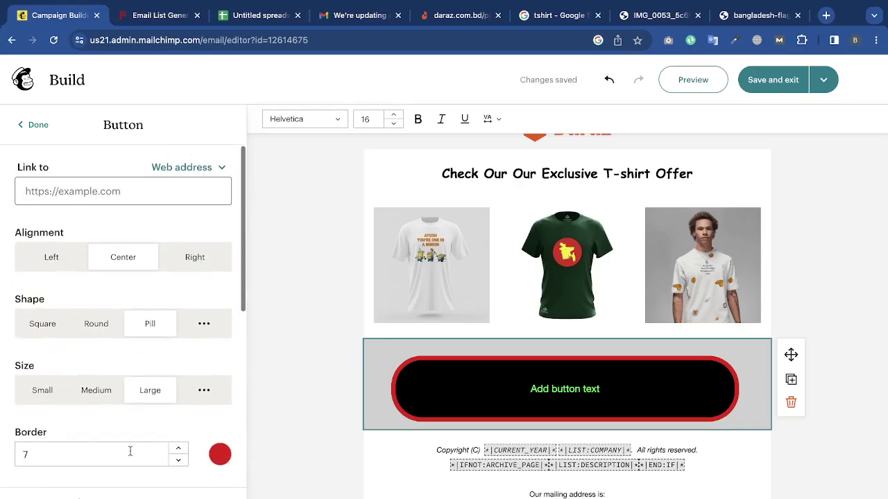
pyautogui.click(791, 403)
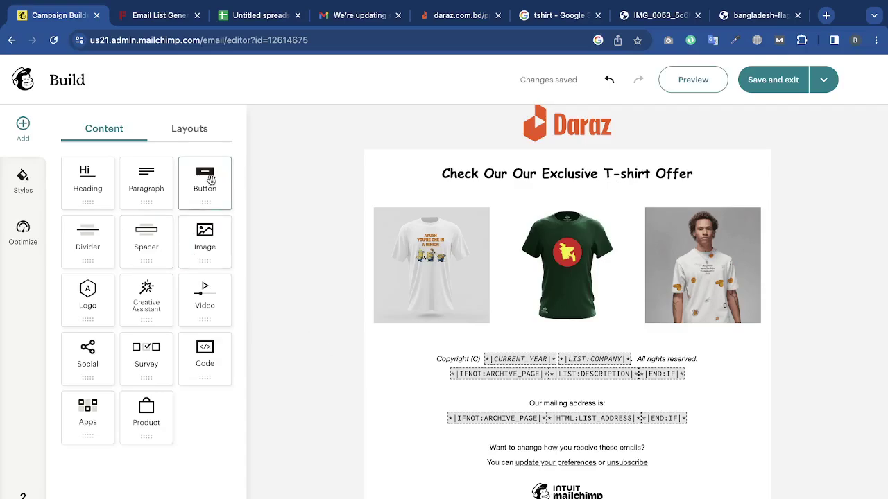
# Add a new button block below the T-shirt images labelled 'Order Now'.
pyautogui.moveTo(211, 179); pyautogui.dragTo(591, 340)
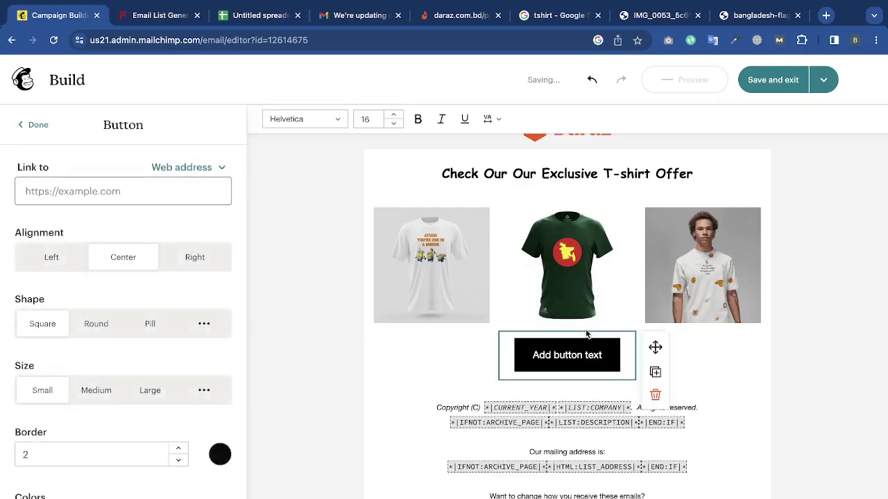
pyautogui.click(886, 371)
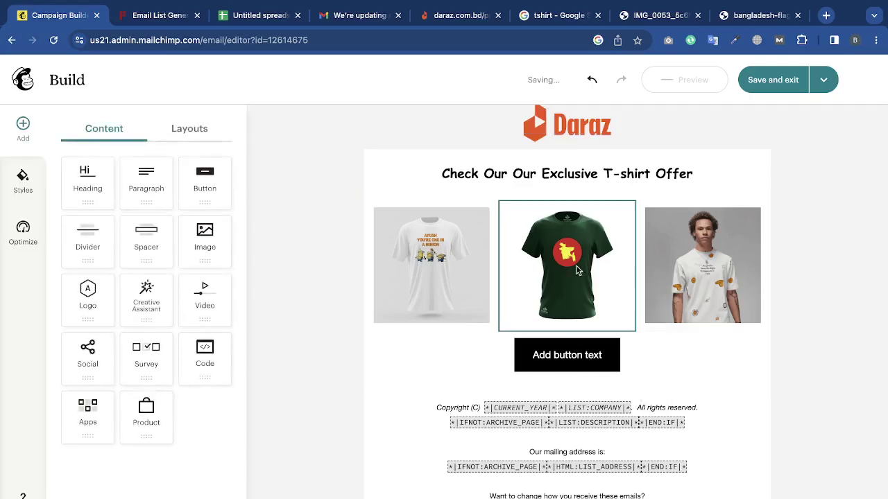
pyautogui.tripleClick(563, 353)
pyautogui.write('Or')
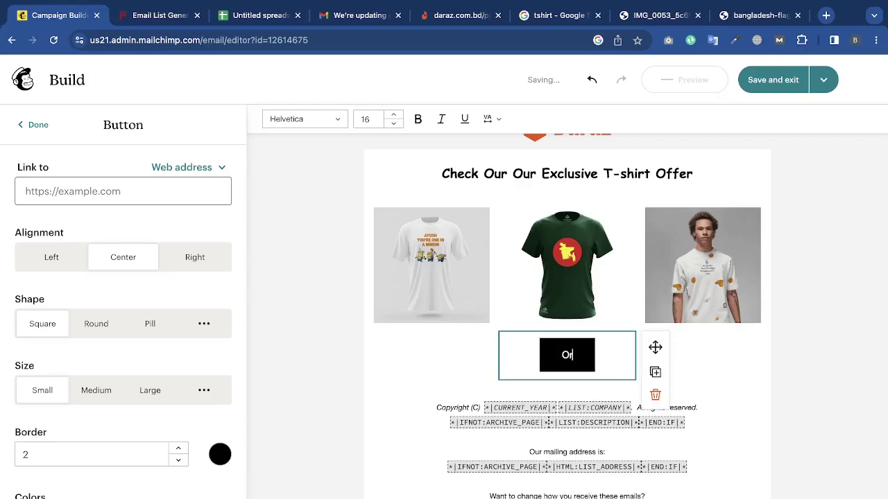
pyautogui.write('der Now')
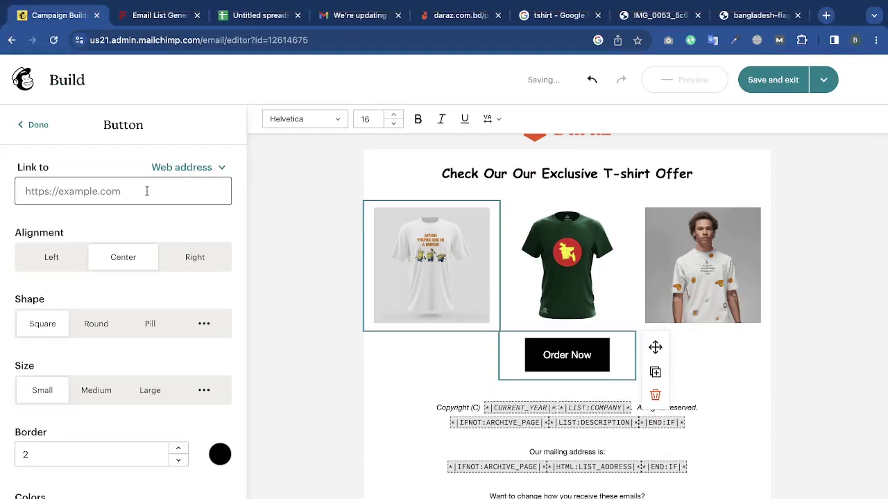
# Link the Order Now button to the Daraz product page URL, trimming the tracking suffix.
pyautogui.click(146, 191)
pyautogui.hotkey('ctrl', 'v')
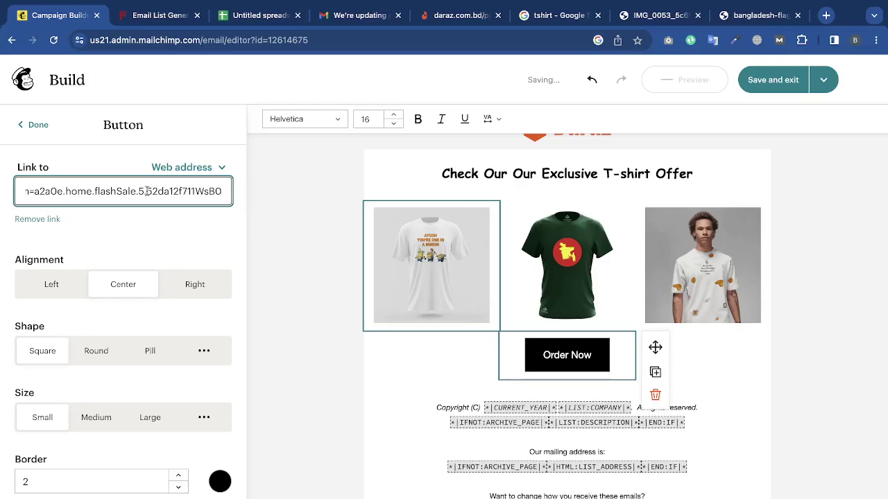
pyautogui.press('BackSpace')
pyautogui.press('BackSpace')
pyautogui.press('BackSpace')
pyautogui.press('BackSpace')
pyautogui.press('BackSpace')
pyautogui.press('BackSpace')
pyautogui.press('BackSpace')
pyautogui.press('BackSpace')
pyautogui.press('BackSpace')
pyautogui.press('BackSpace')
pyautogui.press('BackSpace')
pyautogui.press('BackSpace')
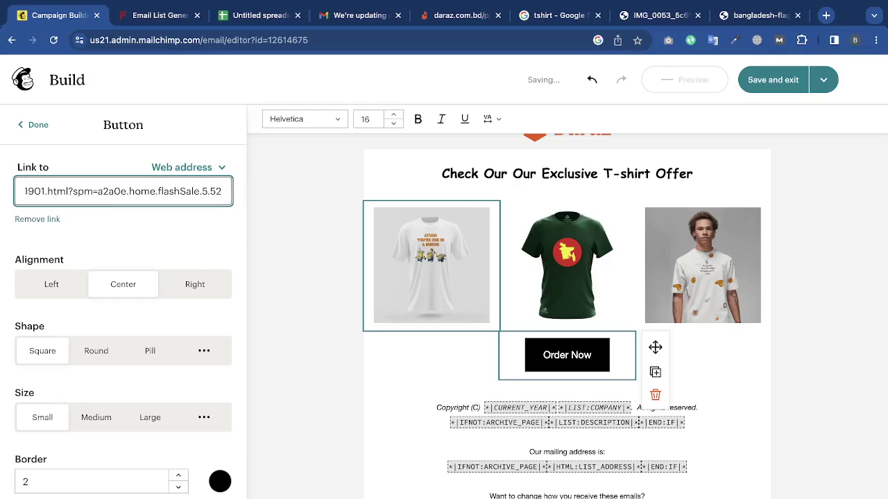
pyautogui.press('BackSpace')
pyautogui.press('BackSpace')
pyautogui.press('BackSpace')
pyautogui.press('BackSpace')
pyautogui.press('BackSpace')
pyautogui.press('BackSpace')
pyautogui.press('BackSpace')
pyautogui.press('BackSpace')
pyautogui.press('BackSpace')
pyautogui.press('BackSpace')
pyautogui.press('BackSpace')
pyautogui.press('BackSpace')
pyautogui.press('BackSpace')
pyautogui.press('BackSpace')
pyautogui.press('BackSpace')
pyautogui.press('BackSpace')
pyautogui.press('BackSpace')
pyautogui.press('BackSpace')
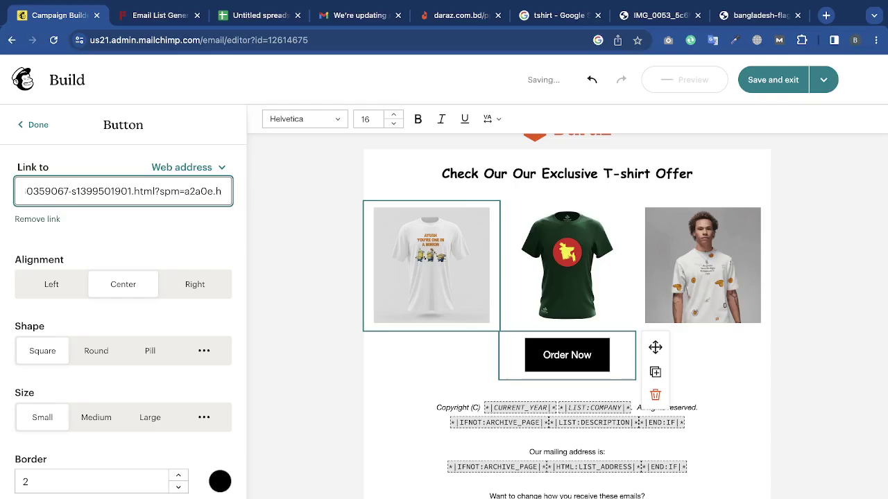
pyautogui.press('BackSpace')
pyautogui.press('BackSpace')
pyautogui.press('BackSpace')
pyautogui.press('BackSpace')
pyautogui.press('BackSpace')
pyautogui.press('BackSpace')
pyautogui.press('BackSpace')
pyautogui.press('BackSpace')
pyautogui.press('BackSpace')
pyautogui.press('BackSpace')
pyautogui.press('BackSpace')
pyautogui.press('BackSpace')
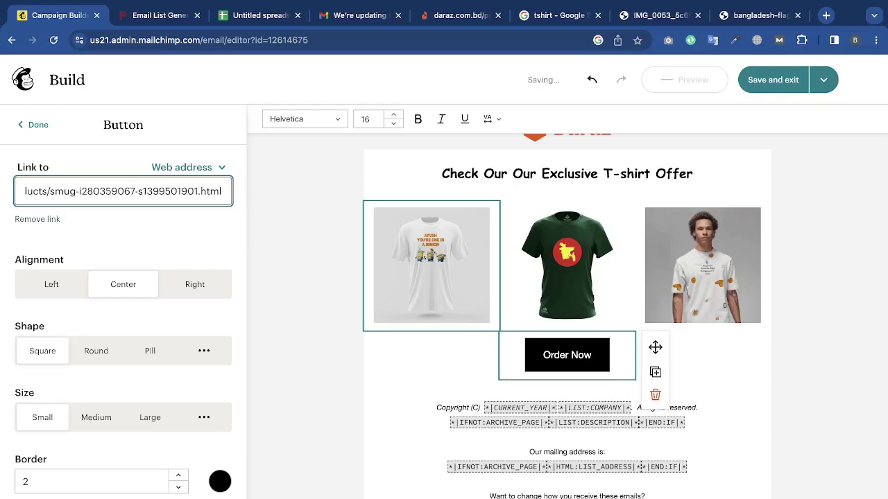
pyautogui.click(279, 217)
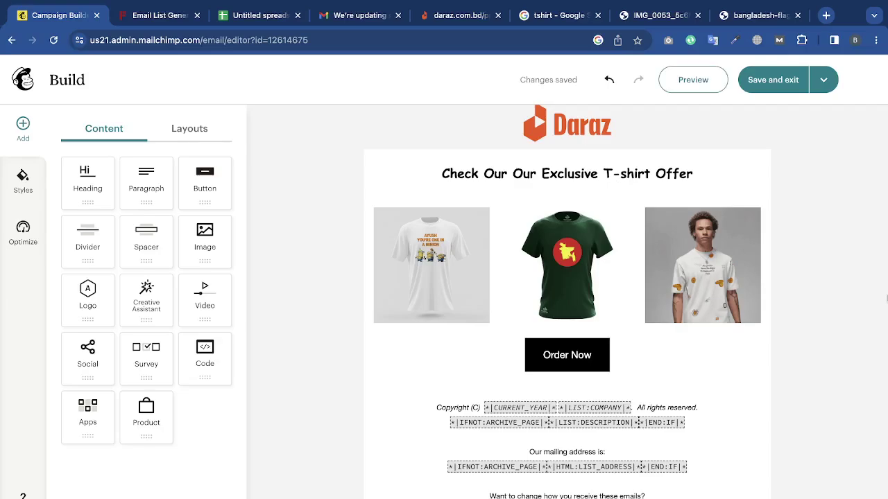
# Insert a divider block below the Order Now button.
pyautogui.scroll(-1, 635, 218)
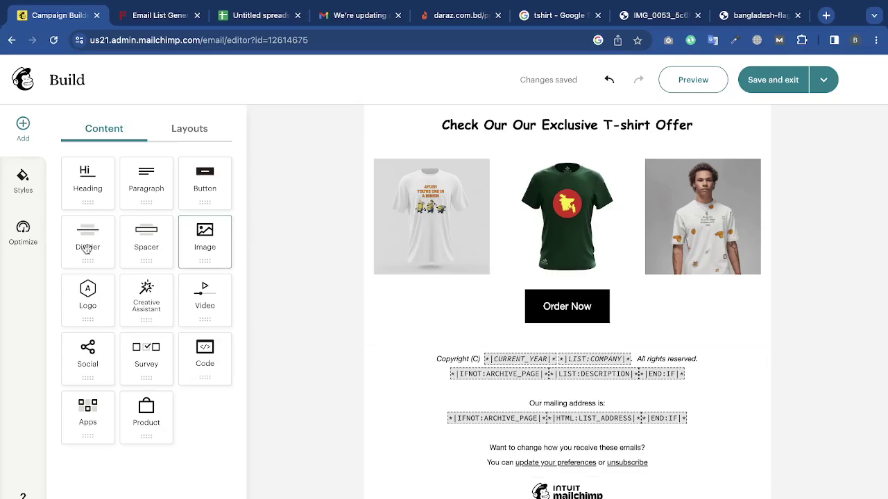
pyautogui.moveTo(83, 243); pyautogui.dragTo(522, 345)
pyautogui.click(848, 314)
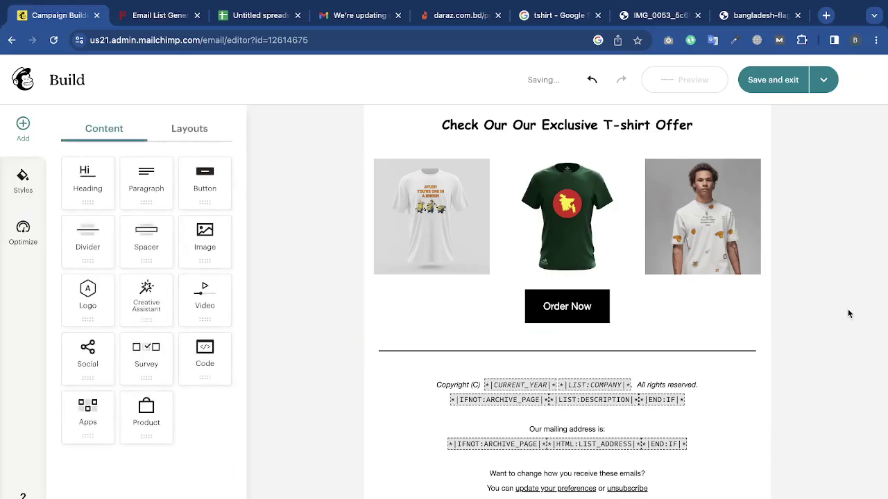
# Duplicate the divider and move the copy up under the offer heading.
pyautogui.scroll(1, 847, 314)
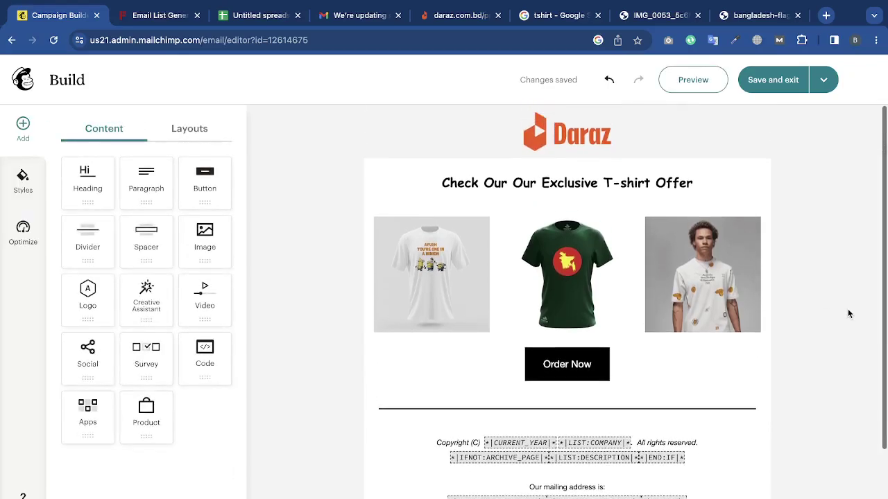
pyautogui.rightClick(713, 410)
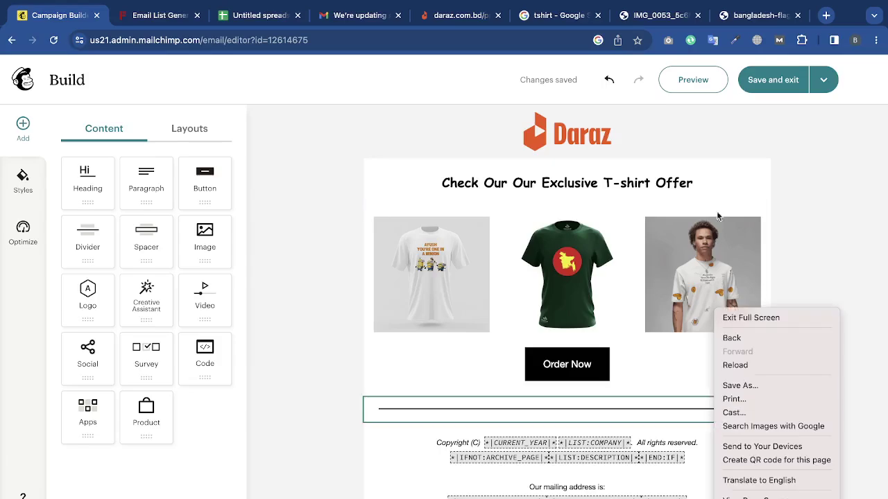
pyautogui.press('Escape')
pyautogui.click(674, 414)
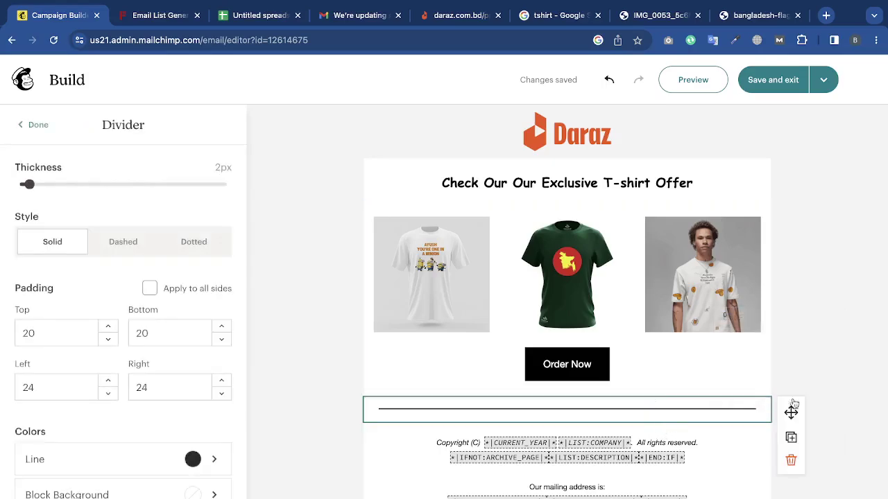
pyautogui.click(791, 437)
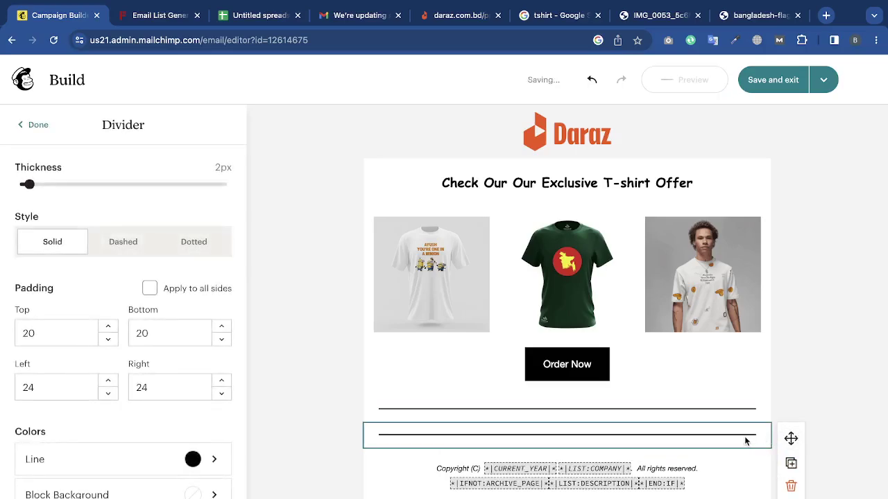
pyautogui.moveTo(790, 438); pyautogui.dragTo(795, 206)
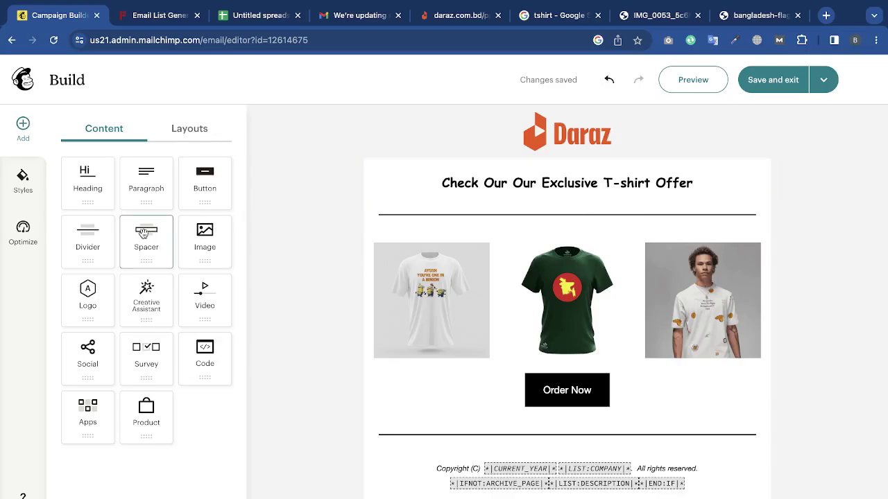
pyautogui.moveTo(144, 234); pyautogui.dragTo(537, 207)
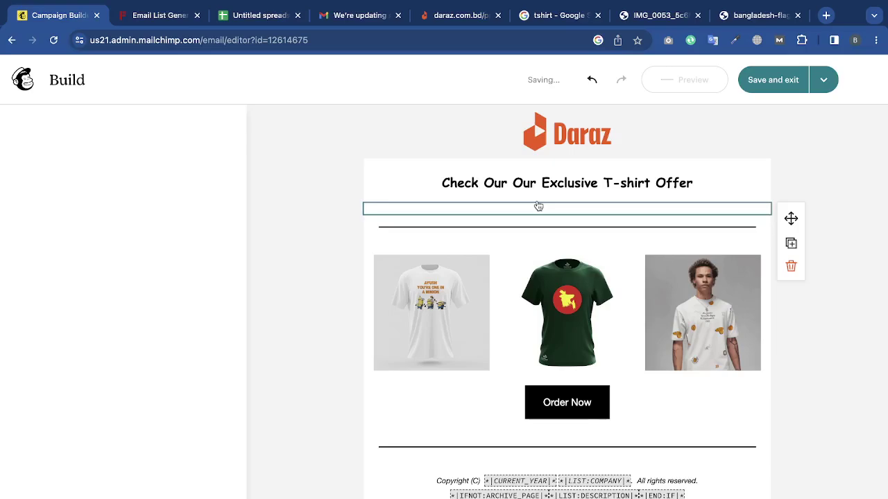
pyautogui.click(860, 285)
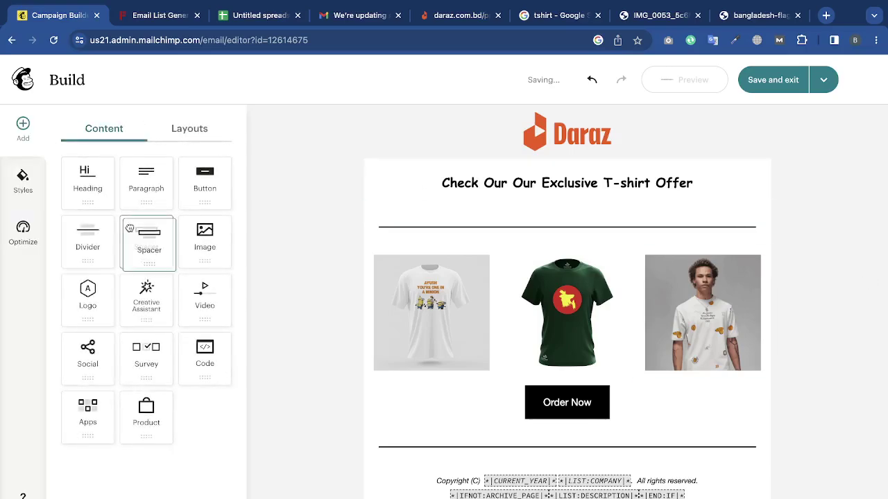
pyautogui.moveTo(129, 229); pyautogui.dragTo(416, 218)
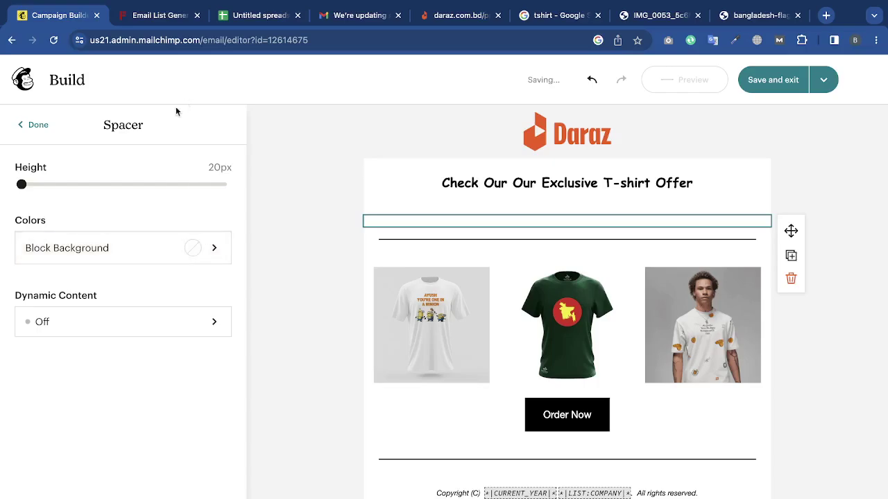
pyautogui.moveTo(21, 184); pyautogui.dragTo(3, 211)
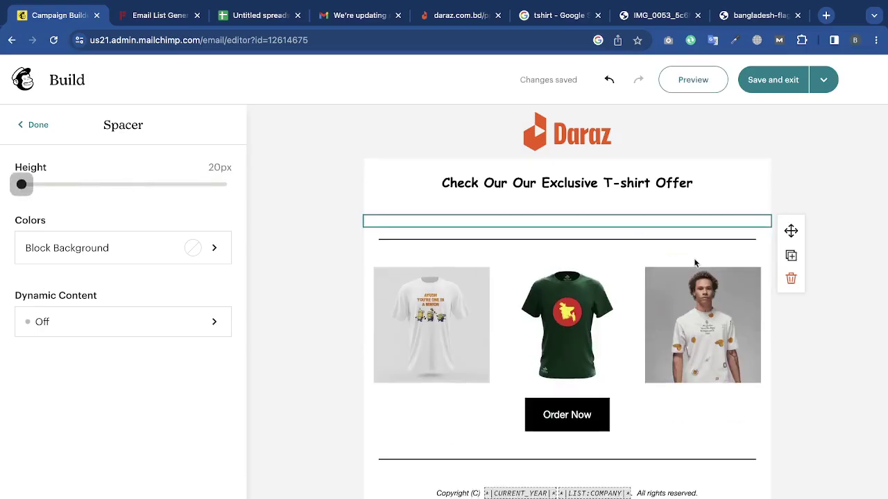
pyautogui.click(790, 278)
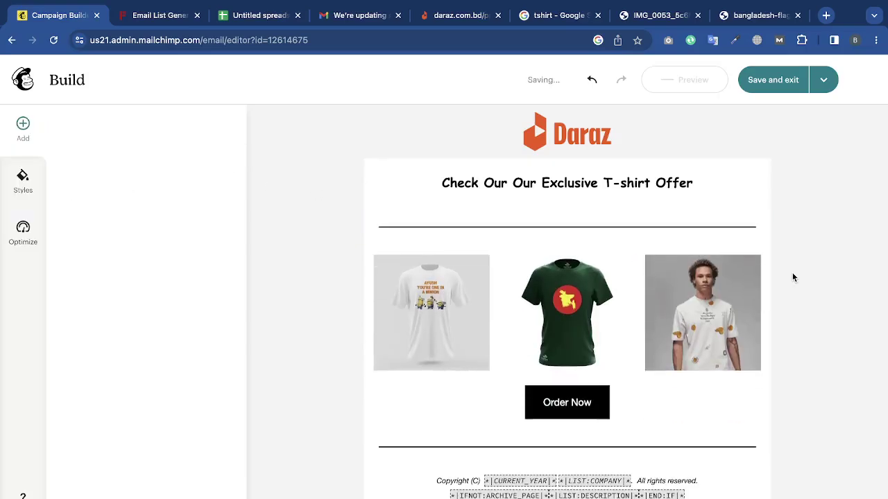
pyautogui.click(706, 212)
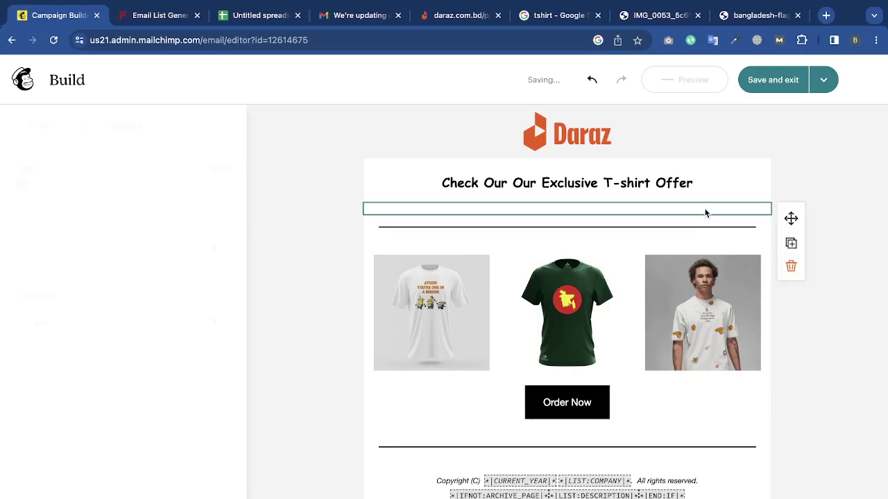
pyautogui.click(791, 266)
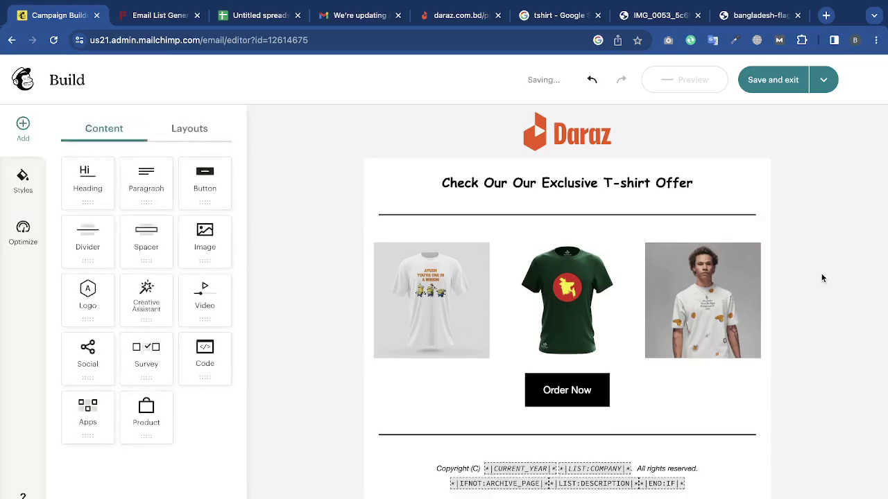
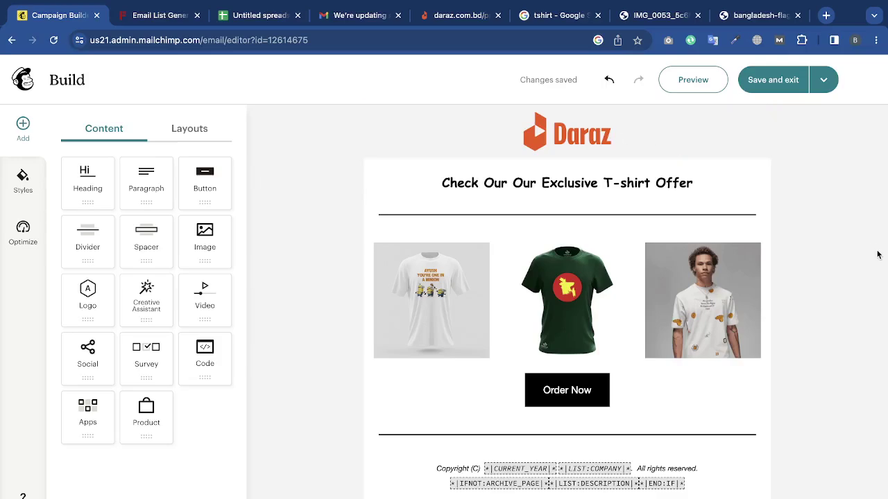
# Add a trial empty Paragraph block above the footer, then delete it.
pyautogui.scroll(-3, 803, 317)
pyautogui.scroll(2, 801, 314)
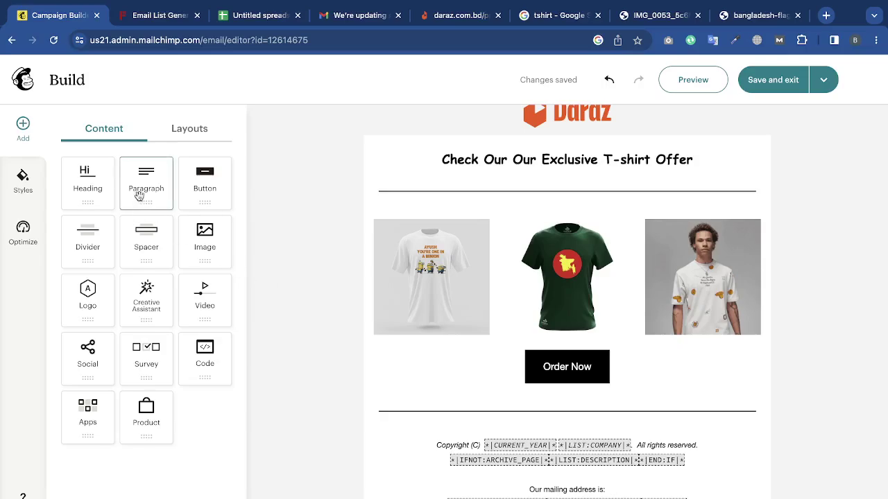
pyautogui.moveTo(139, 195); pyautogui.dragTo(159, 188)
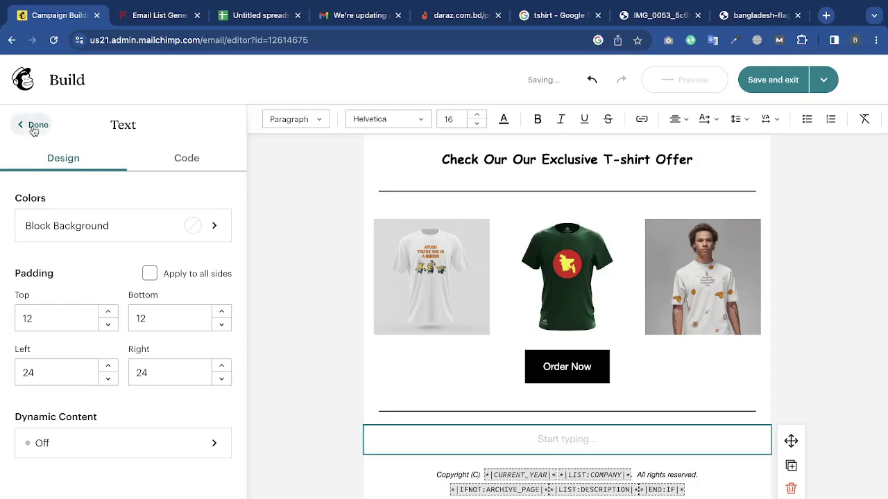
pyautogui.click(31, 124)
pyautogui.click(692, 433)
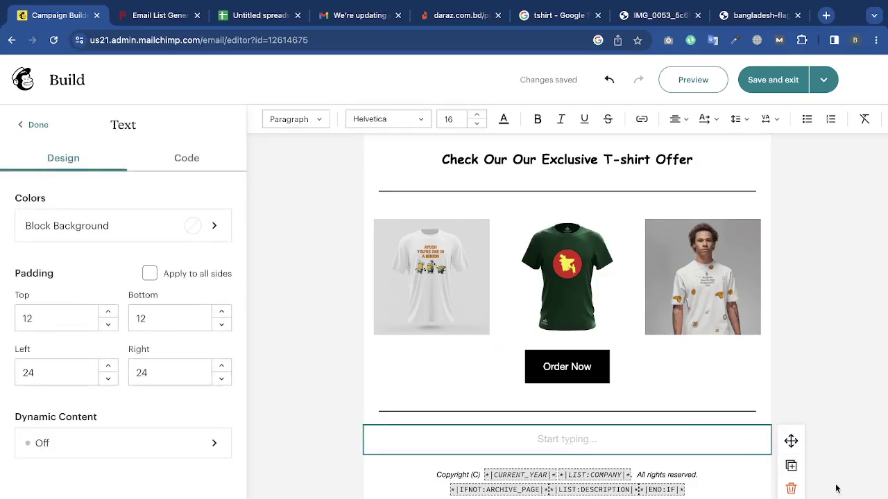
pyautogui.click(791, 488)
# Drag the Text & Text prebuilt layout from Layouts onto the canvas above the footer.
pyautogui.click(203, 130)
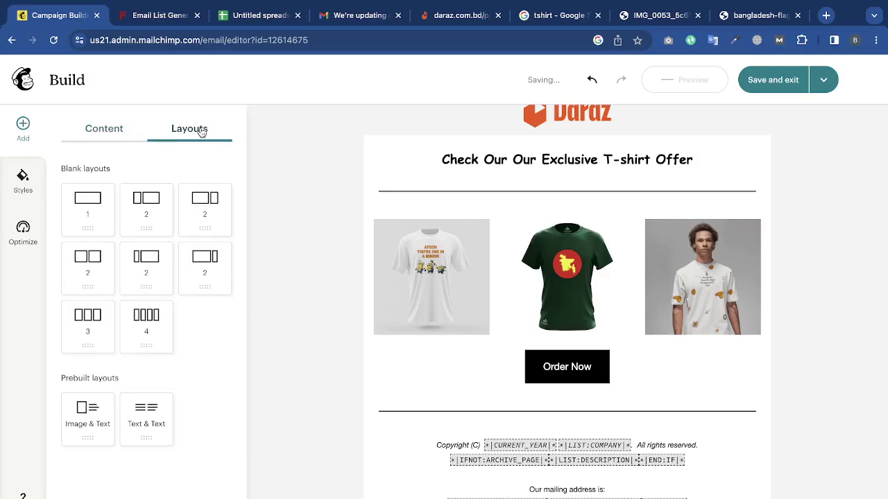
pyautogui.scroll(-1, 257, 333)
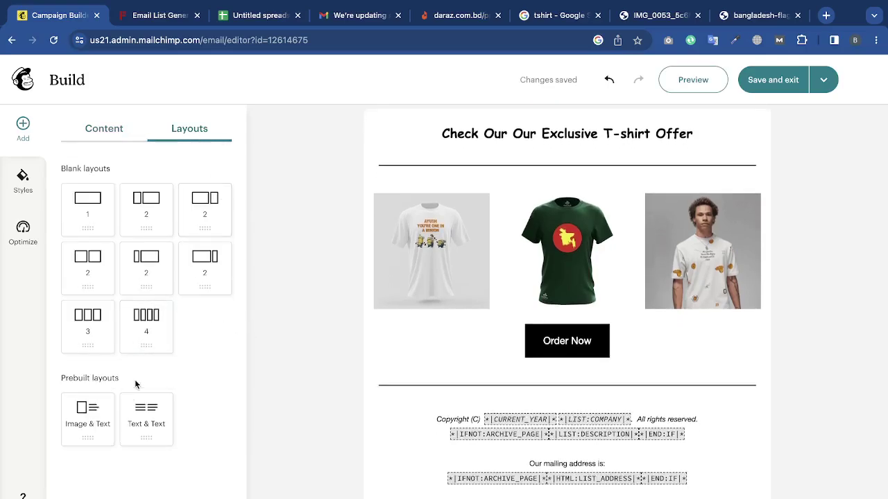
pyautogui.moveTo(139, 416); pyautogui.dragTo(601, 405)
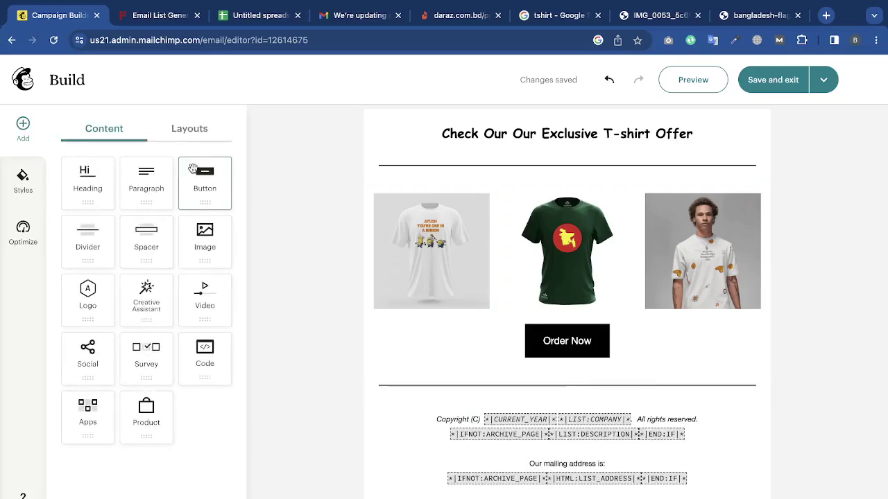
# Place the Text & Text layout below Order Now using the single-column arrangement.
pyautogui.click(201, 129)
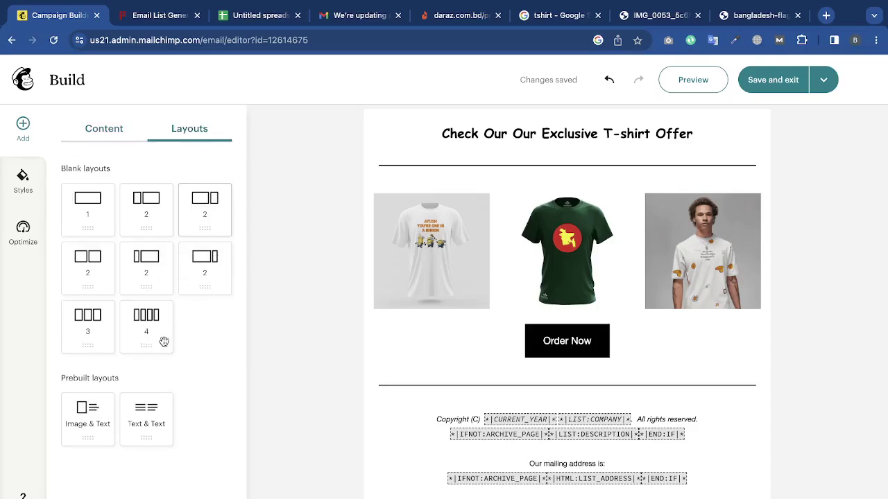
pyautogui.moveTo(148, 420); pyautogui.dragTo(597, 400)
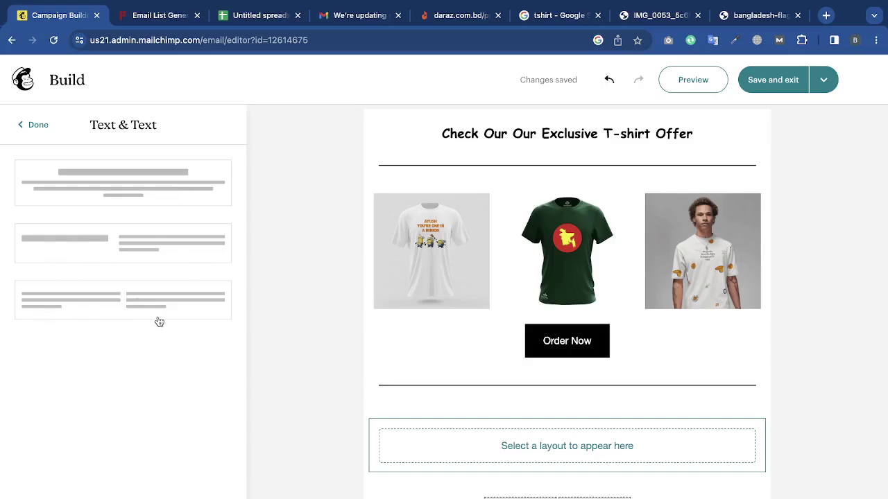
pyautogui.click(147, 197)
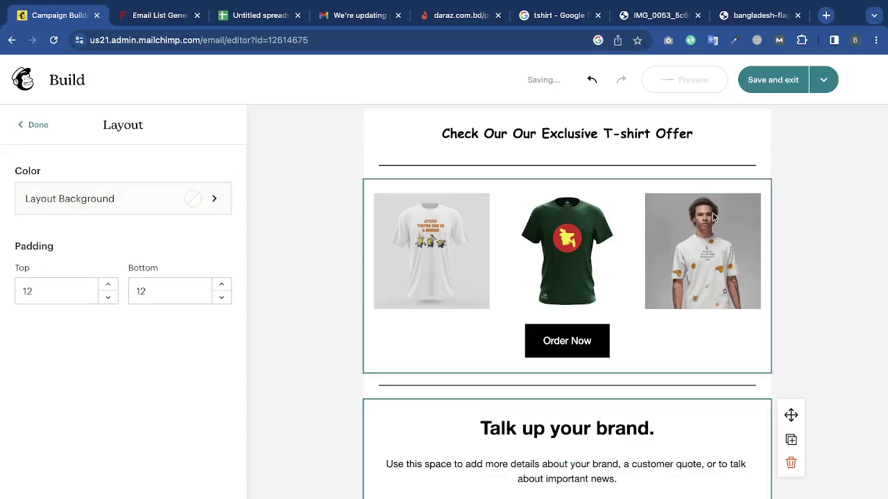
pyautogui.scroll(-2, 745, 247)
pyautogui.click(830, 257)
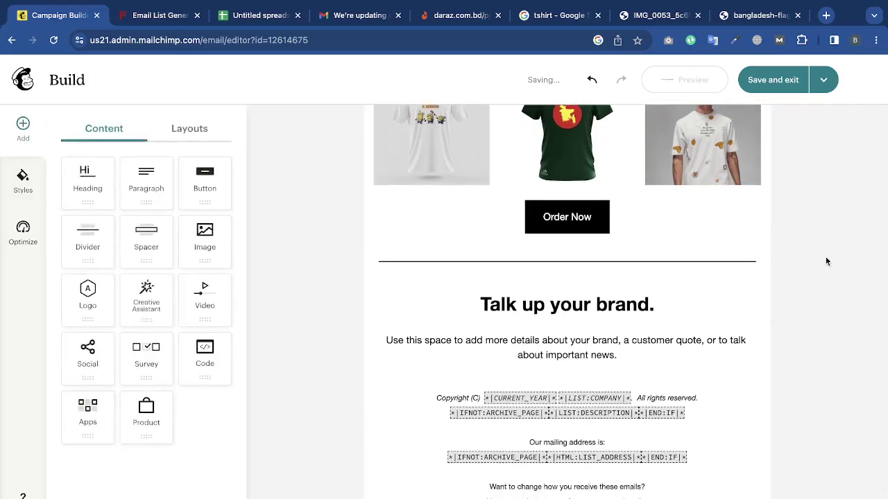
# Append 'lekia ediu' to the placeholder paragraph under 'Talk up your brand.'.
pyautogui.tripleClick(566, 306)
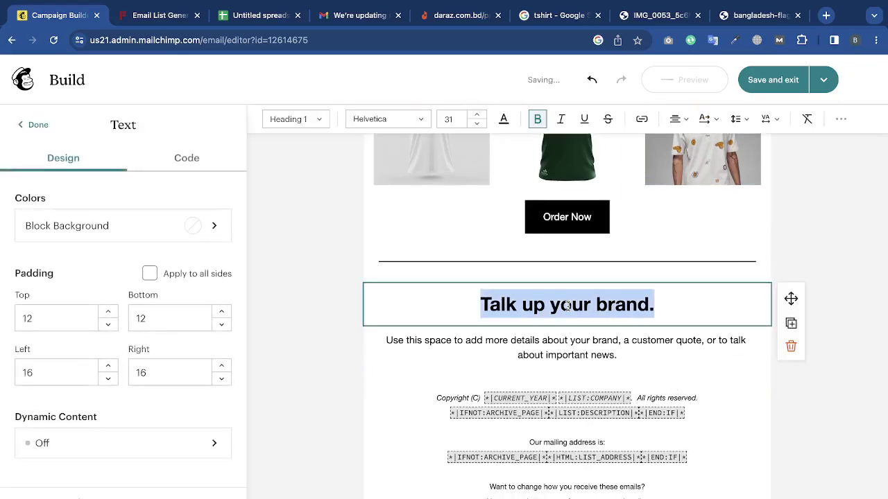
pyautogui.click(571, 341)
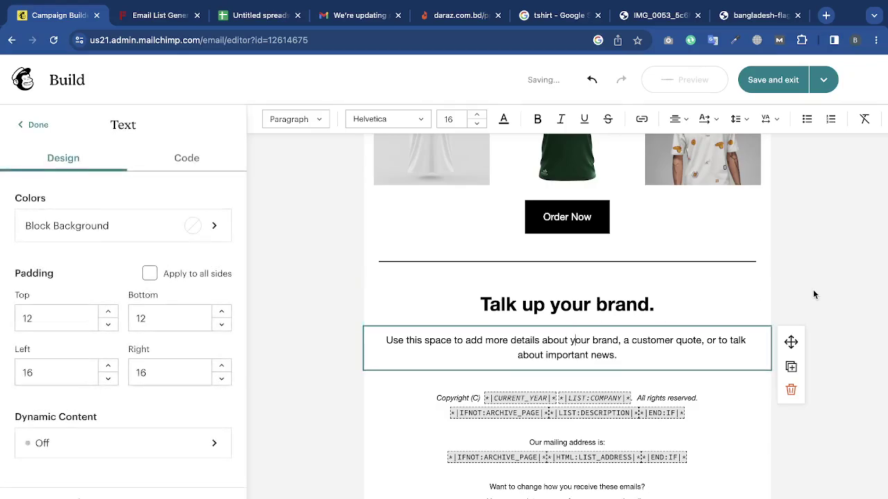
pyautogui.click(814, 295)
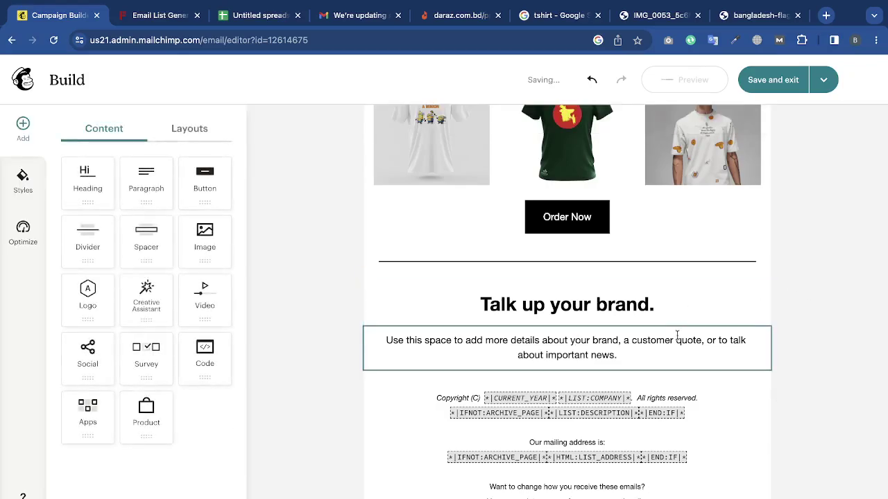
pyautogui.tripleClick(676, 336)
pyautogui.click(618, 355)
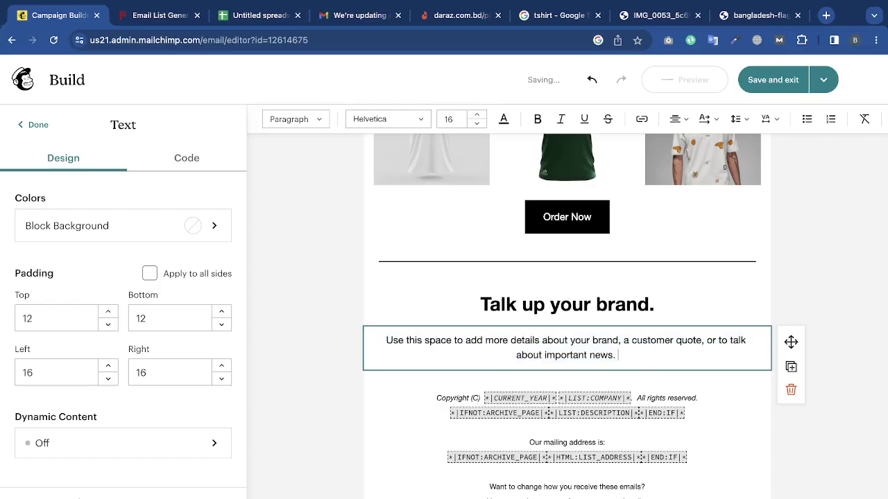
pyautogui.write('leki')
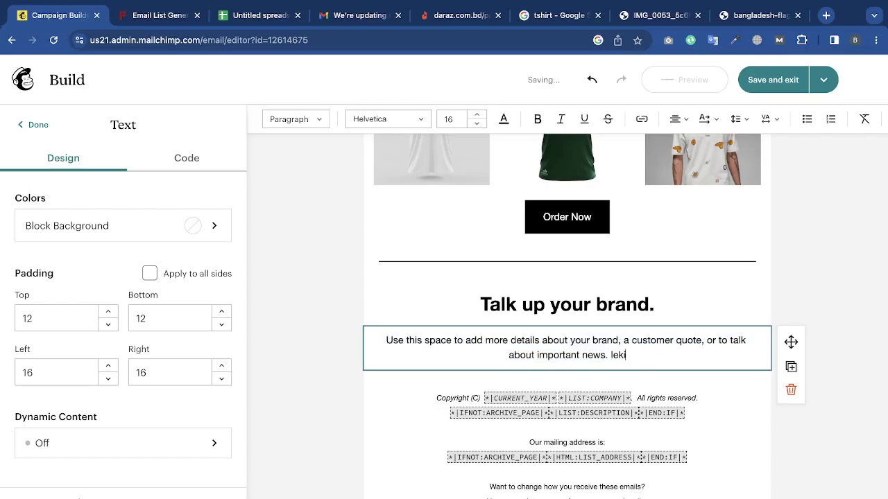
pyautogui.press('BackSpace')
pyautogui.write('a')
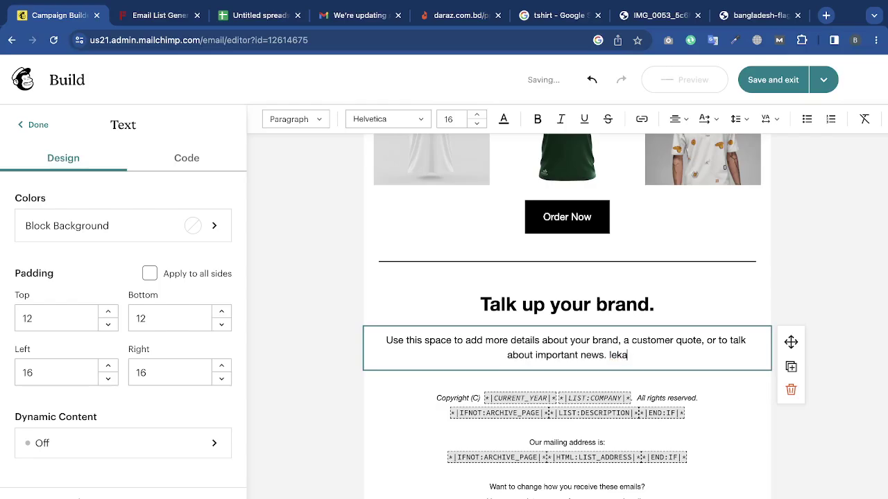
pyautogui.write(' ediu')
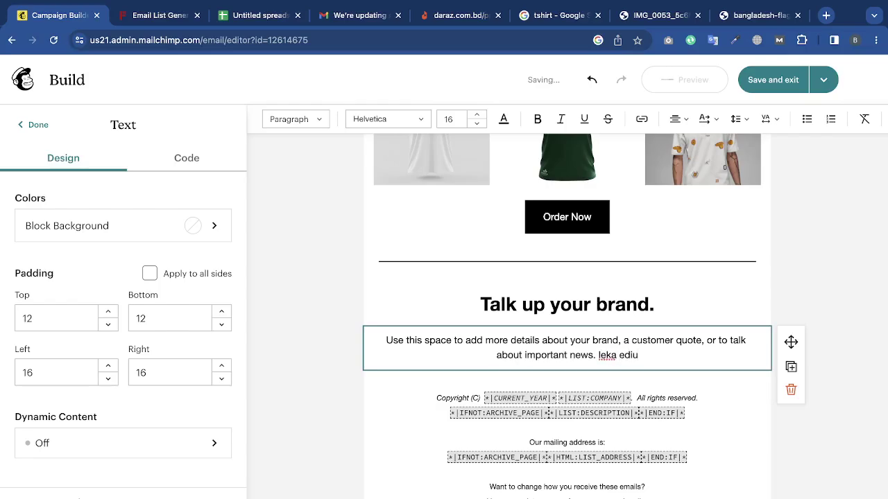
pyautogui.click(882, 277)
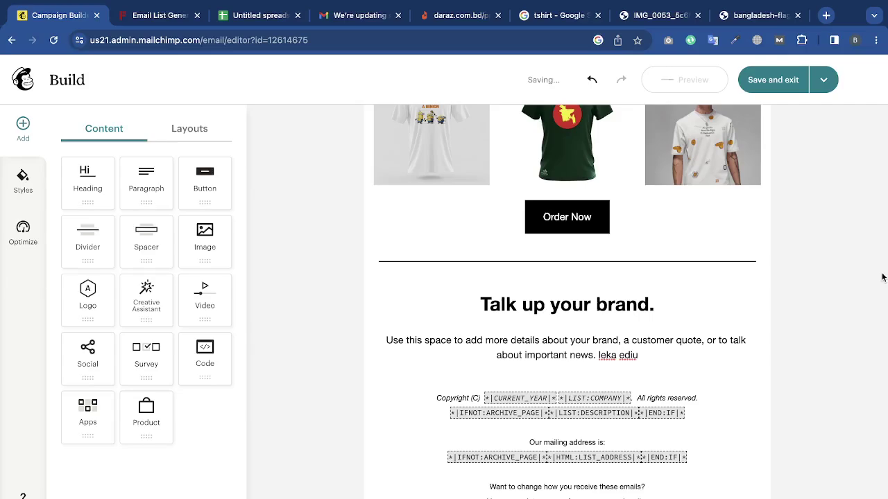
pyautogui.scroll(1, 677, 250)
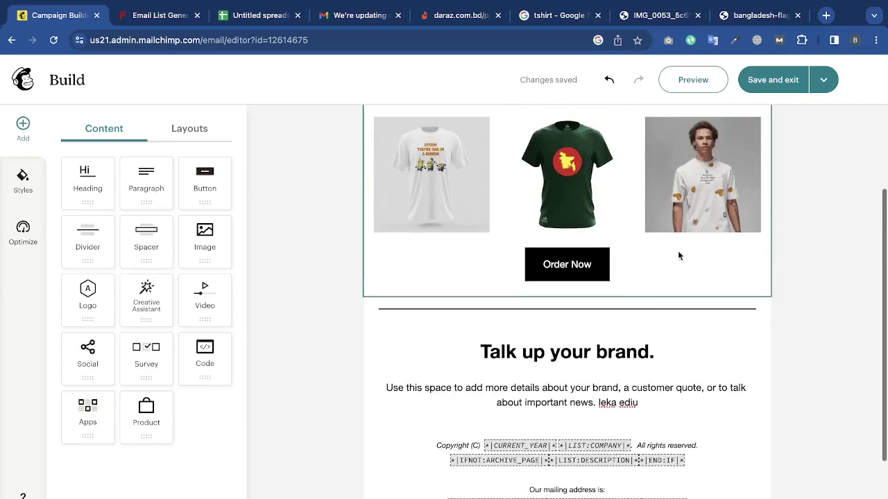
# Add an empty Video block below the brand paragraph and open YouTube in a private window.
pyautogui.click(192, 132)
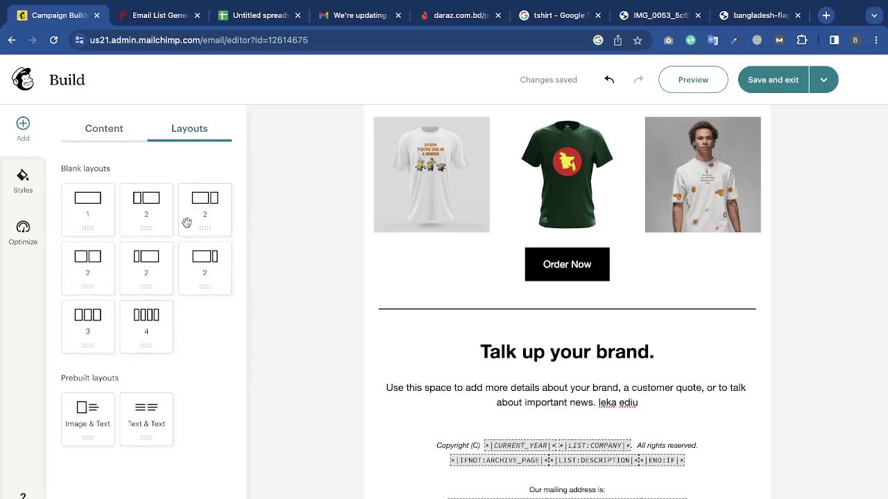
pyautogui.scroll(-2, 330, 348)
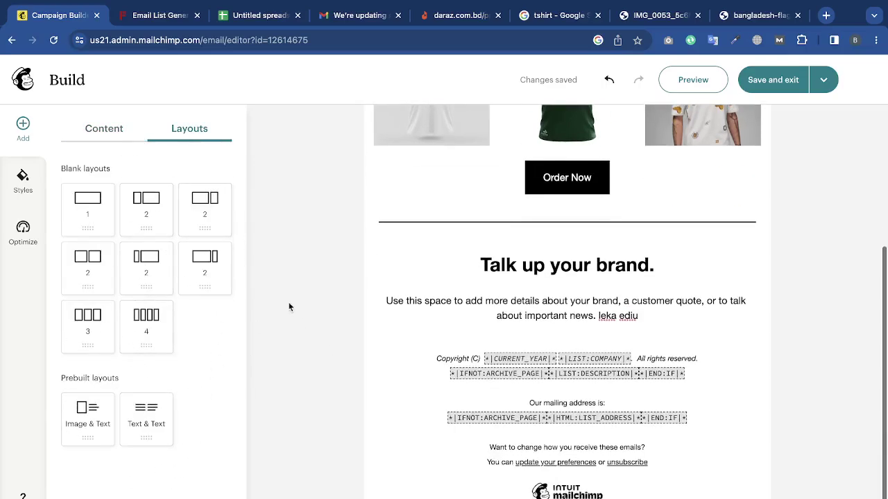
pyautogui.click(112, 137)
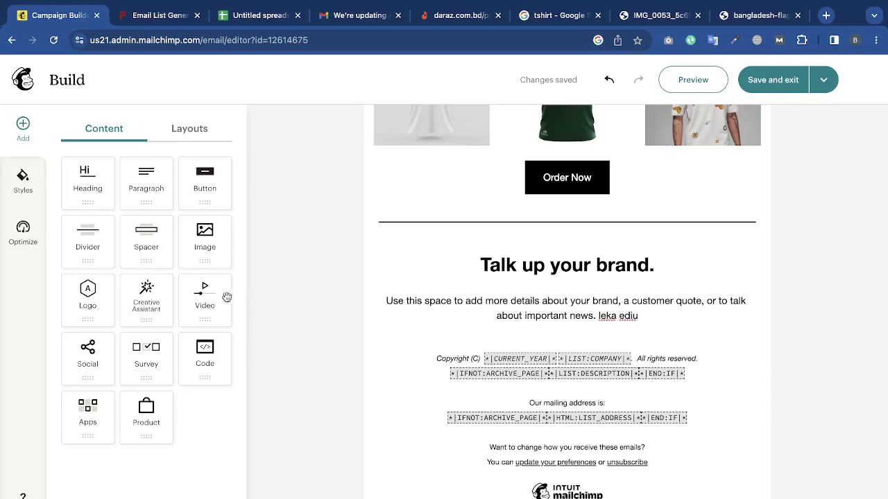
pyautogui.moveTo(206, 294); pyautogui.dragTo(566, 340)
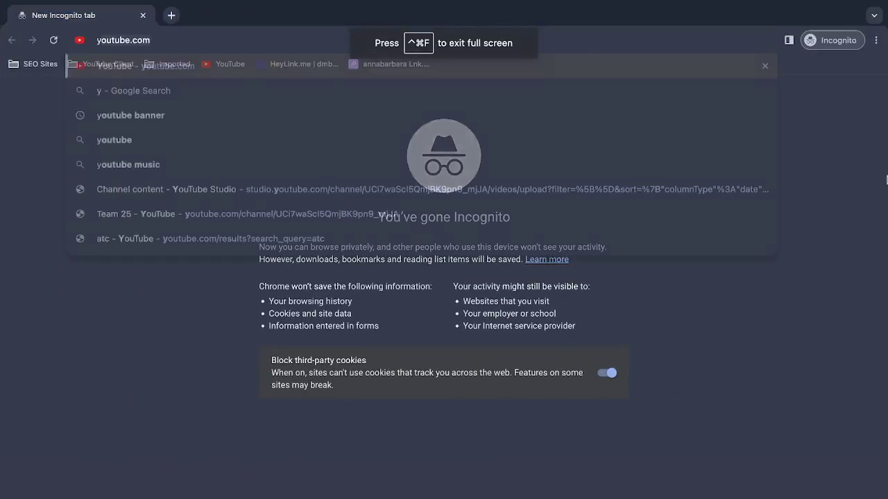
pyautogui.press('Return')
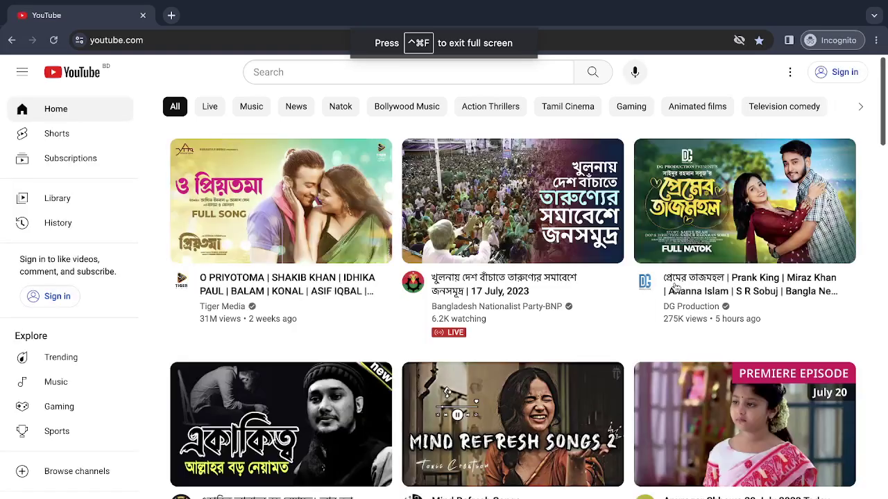
# Copy the Tom & Jerry video's link from the YouTube home feed.
pyautogui.moveTo(350, 473)
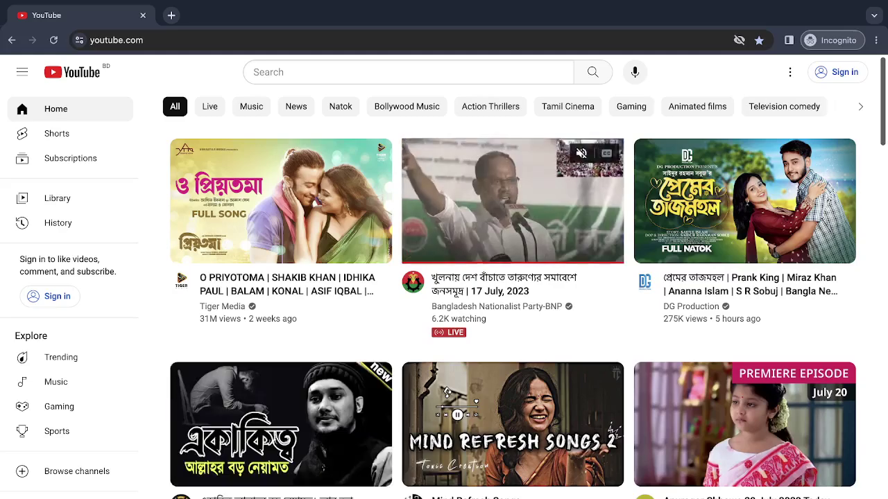
pyautogui.rightClick(543, 219)
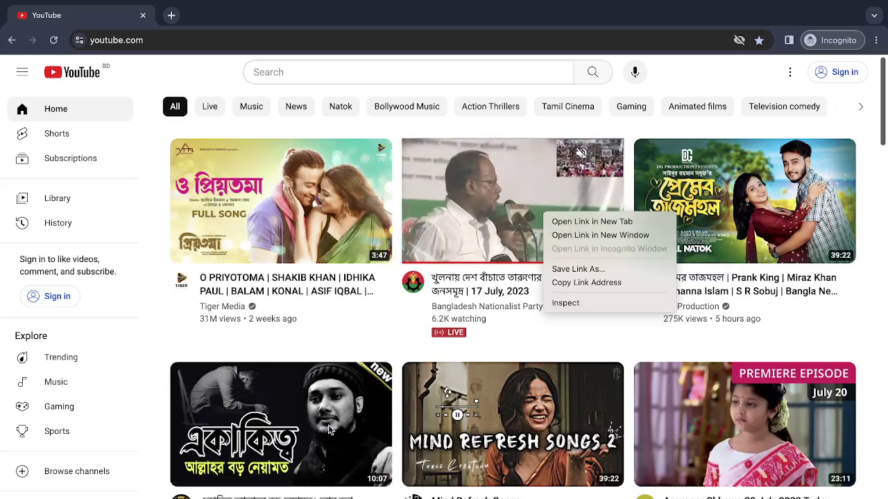
pyautogui.scroll(-10, 242, 340)
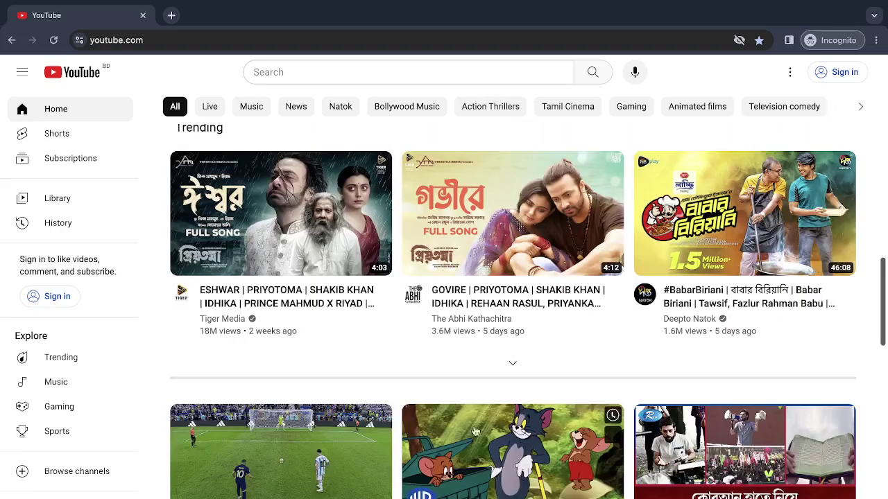
pyautogui.rightClick(482, 430)
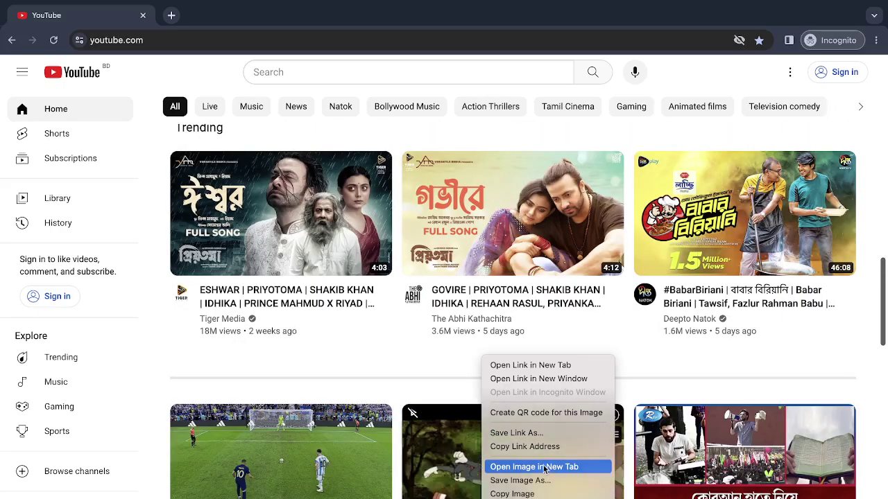
pyautogui.click(534, 447)
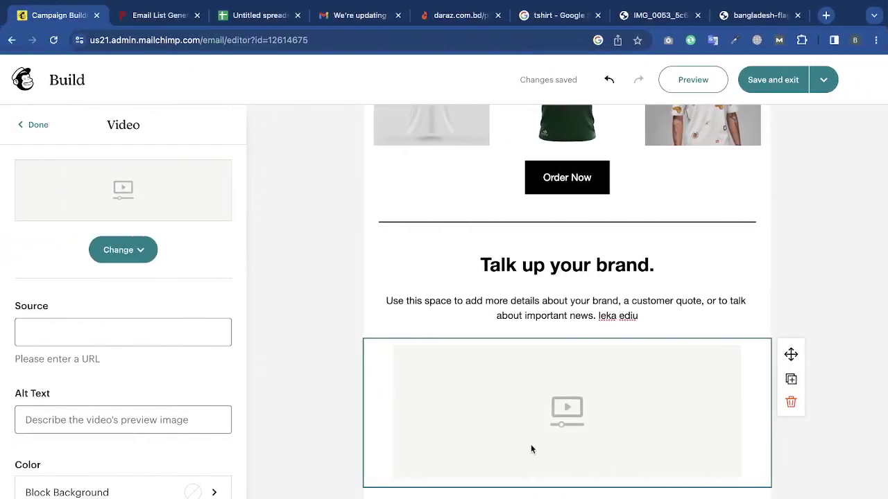
# Paste the Tom & Jerry YouTube link as the video block's source.
pyautogui.click(137, 335)
pyautogui.write('https://www.youtube.com/watch?v=5oH9Nr3bKfw')
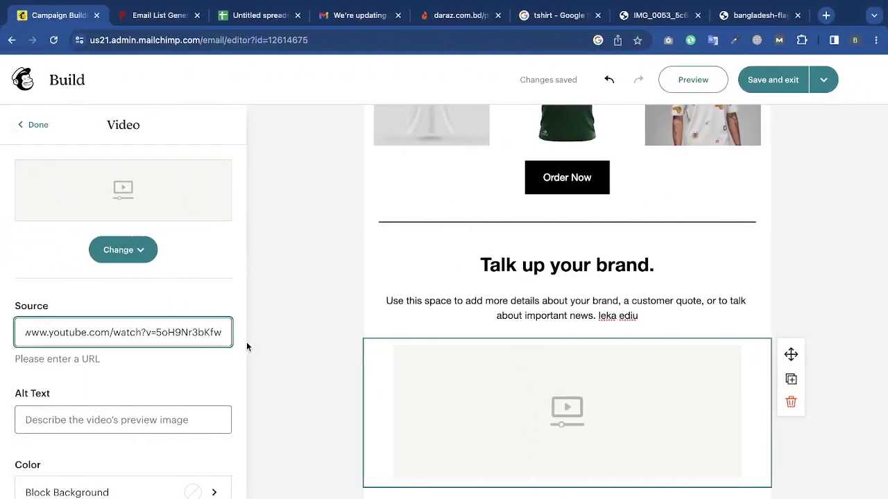
pyautogui.click(335, 341)
pyautogui.scroll(-1, 838, 422)
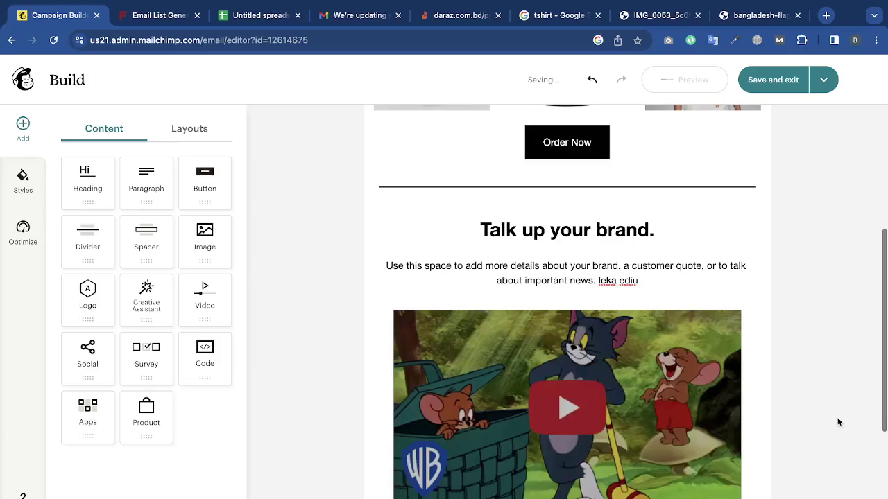
pyautogui.scroll(-3, 838, 421)
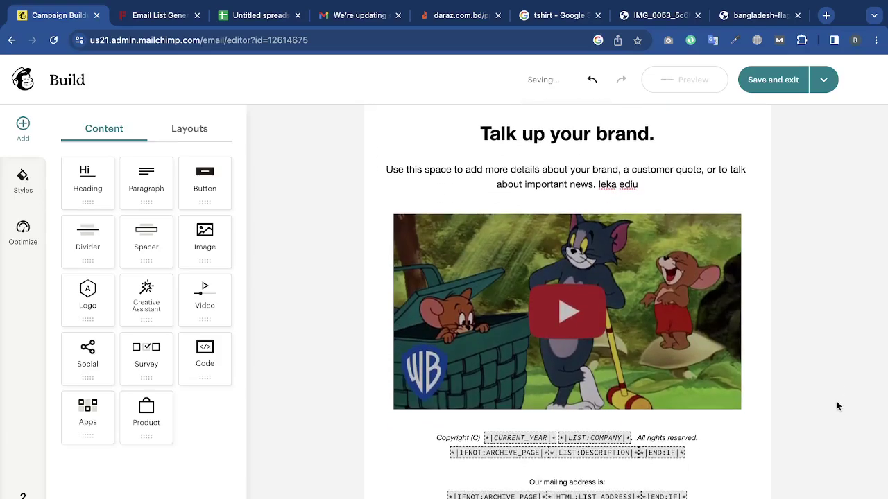
pyautogui.scroll(1, 837, 406)
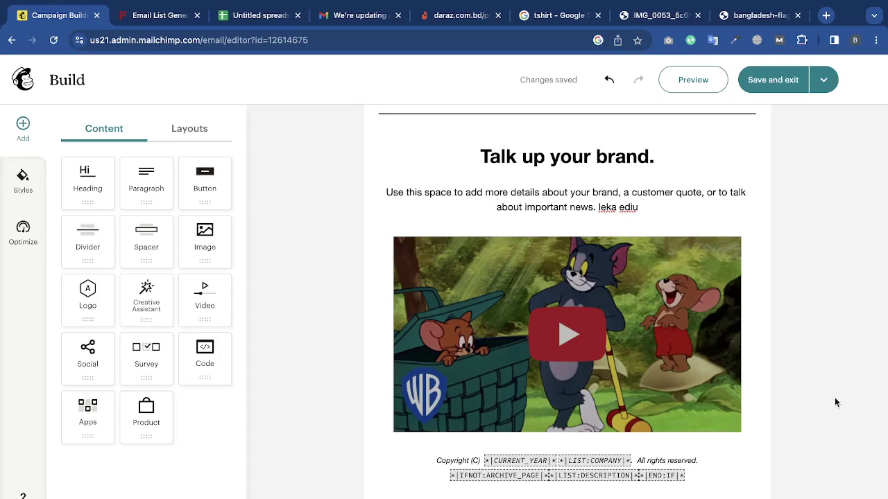
# Replace the video block's alt text with 'daraz video'.
pyautogui.click(693, 326)
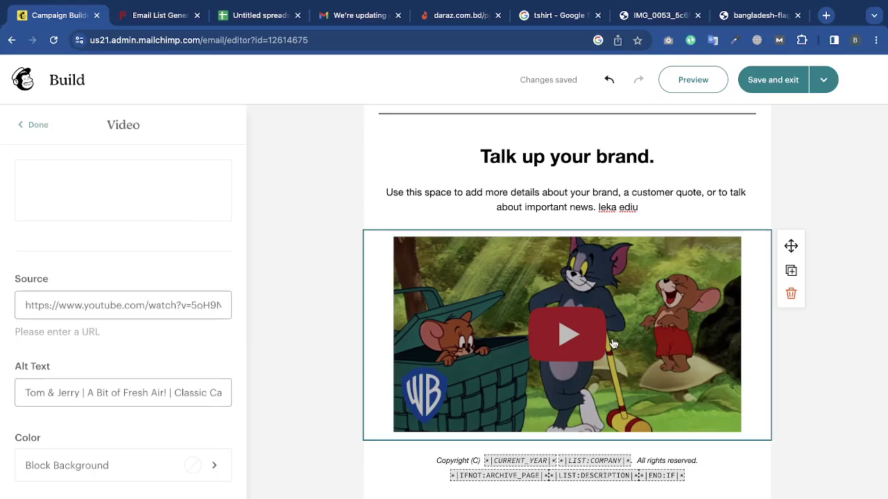
pyautogui.scroll(-1, 166, 222)
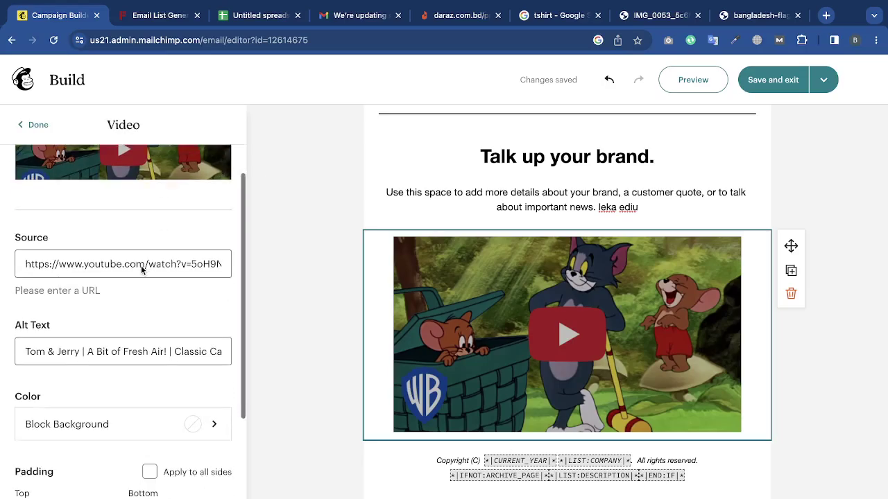
pyautogui.tripleClick(124, 351)
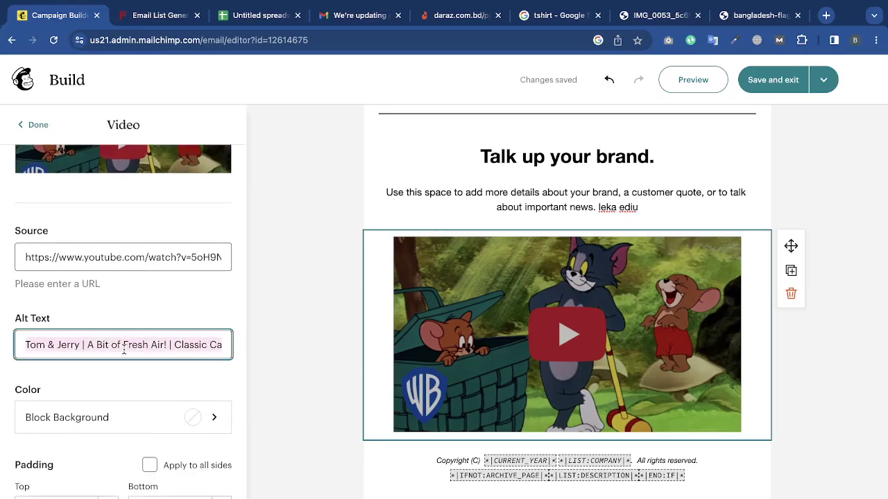
pyautogui.write('daraz video')
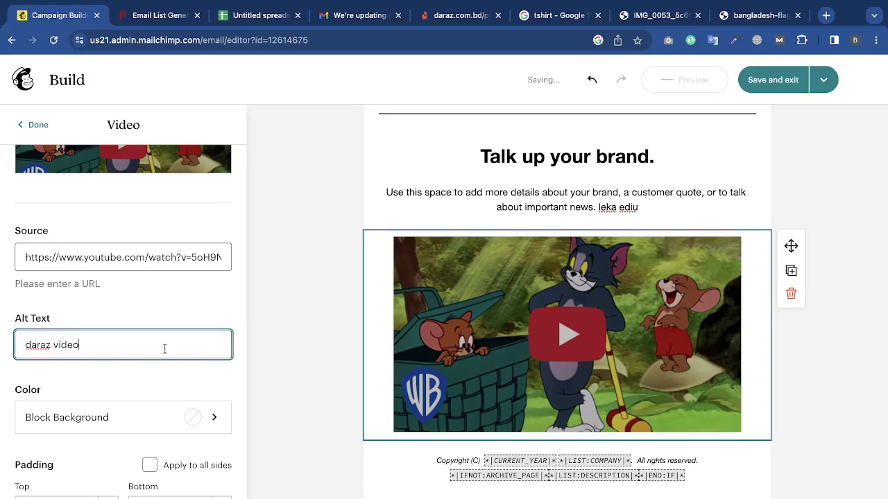
pyautogui.scroll(-1, 213, 381)
# Try a light grey background on the video block, then clear its background colour.
pyautogui.click(218, 348)
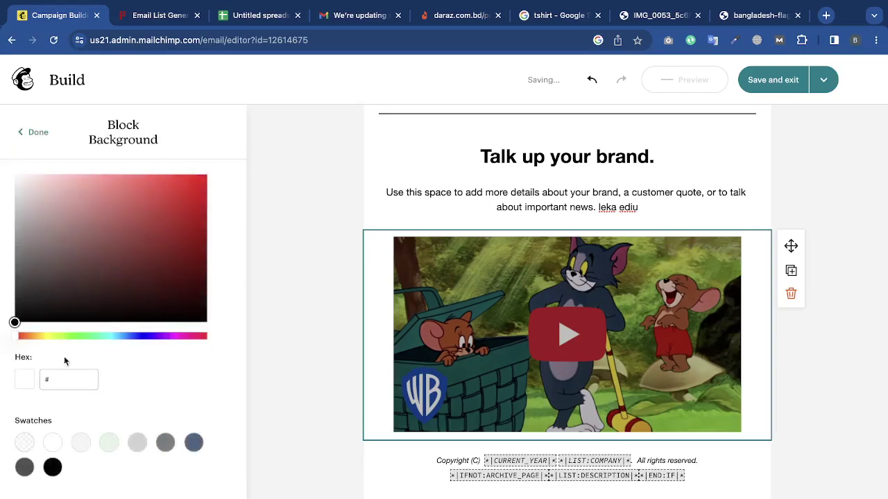
pyautogui.click(81, 442)
pyautogui.click(847, 387)
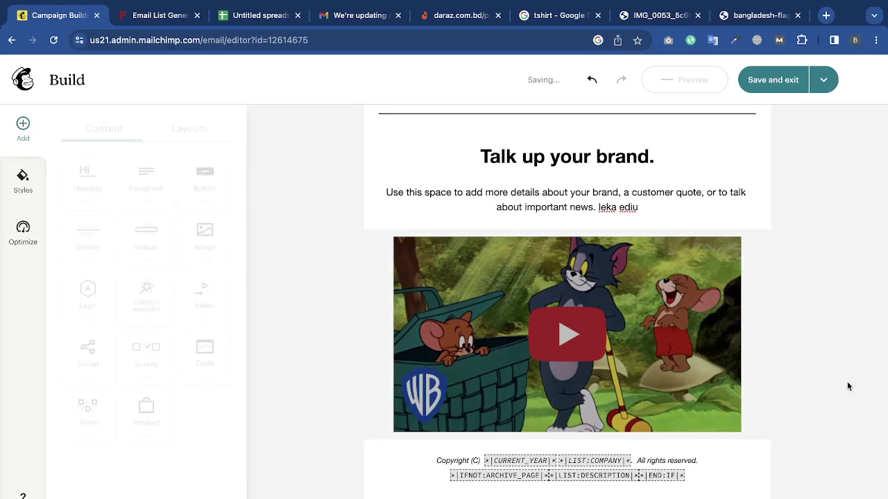
pyautogui.scroll(-2, 847, 378)
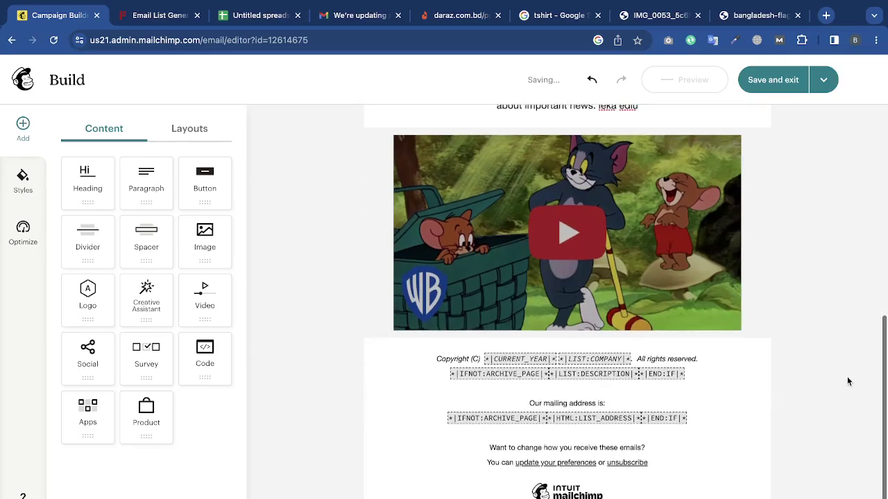
pyautogui.click(748, 298)
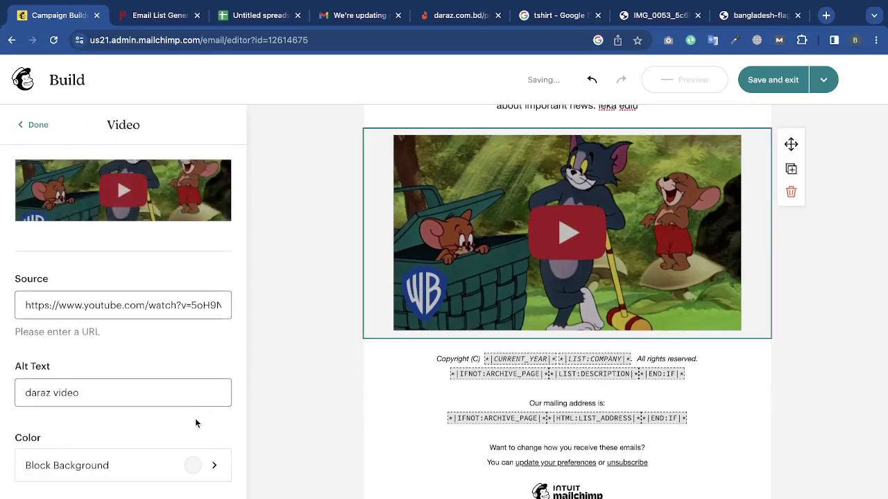
pyautogui.scroll(-2, 195, 423)
pyautogui.click(190, 366)
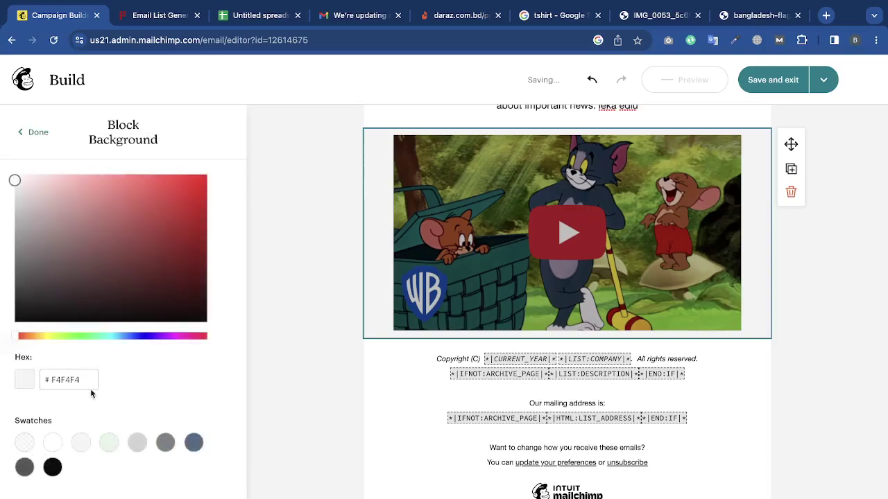
pyautogui.click(25, 444)
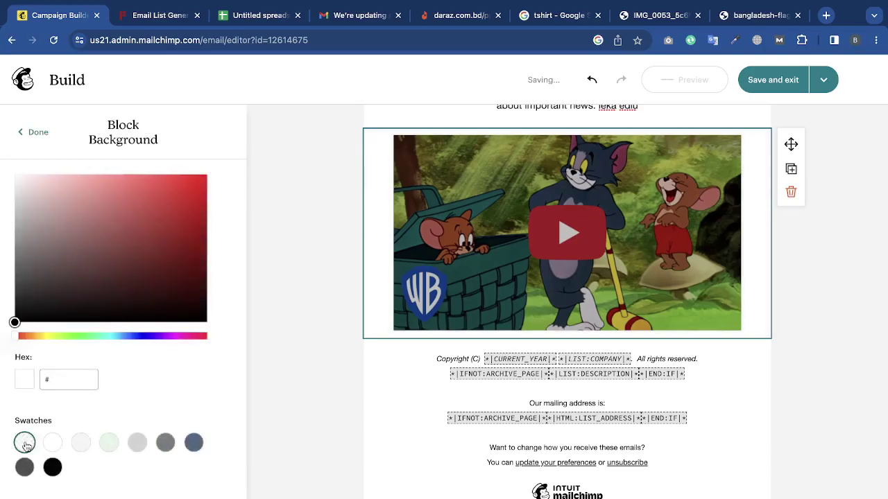
pyautogui.click(33, 131)
# Set the video block's top padding to 17 and bottom padding to 21.
pyautogui.scroll(-2, 80, 337)
pyautogui.scroll(-2, 80, 340)
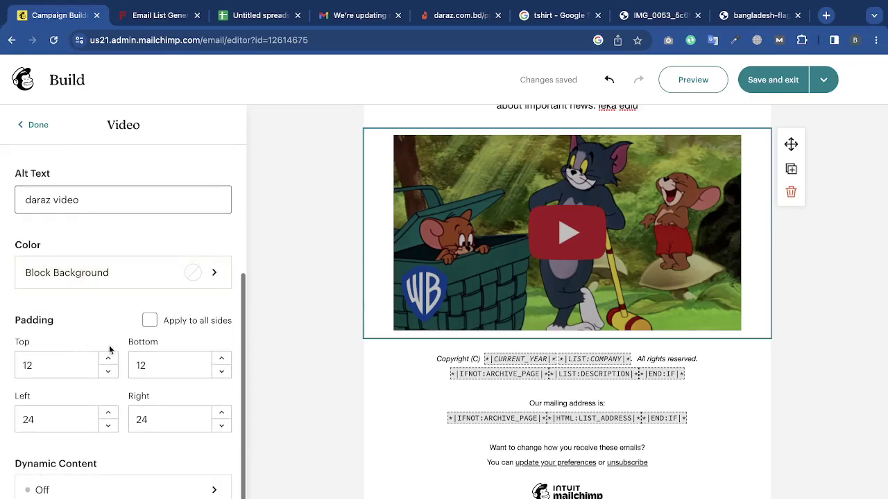
pyautogui.click(109, 362)
pyautogui.click(108, 359)
pyautogui.click(109, 360)
pyautogui.click(109, 359)
pyautogui.click(109, 359)
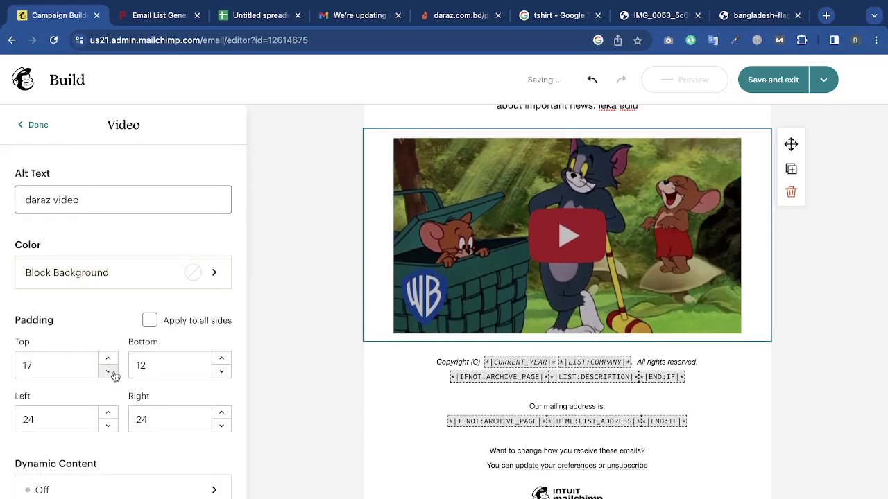
pyautogui.click(222, 359)
pyautogui.click(222, 359)
pyautogui.click(222, 360)
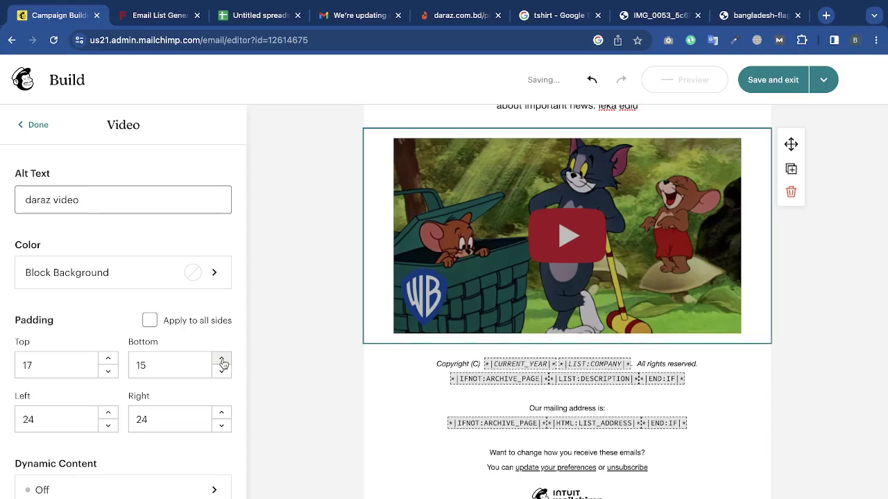
pyautogui.click(222, 359)
pyautogui.click(222, 359)
pyautogui.click(222, 360)
pyautogui.click(222, 359)
pyautogui.click(222, 359)
pyautogui.click(222, 360)
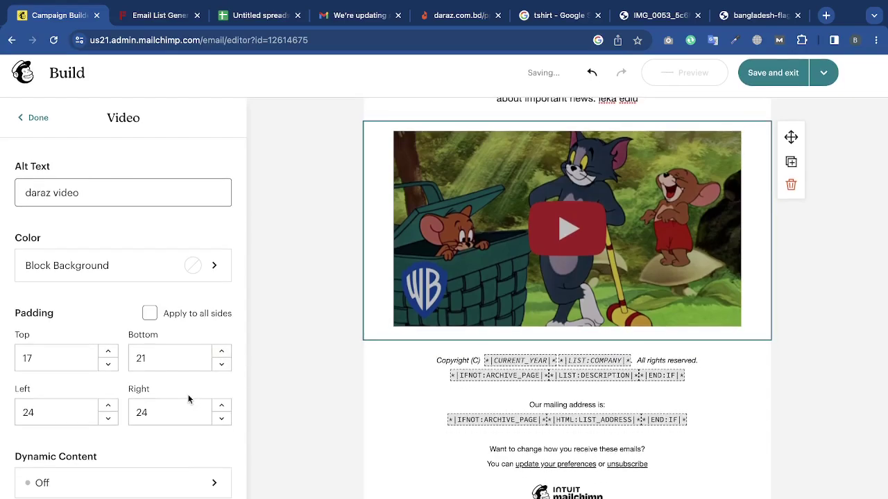
pyautogui.scroll(3, 69, 173)
pyautogui.click(44, 129)
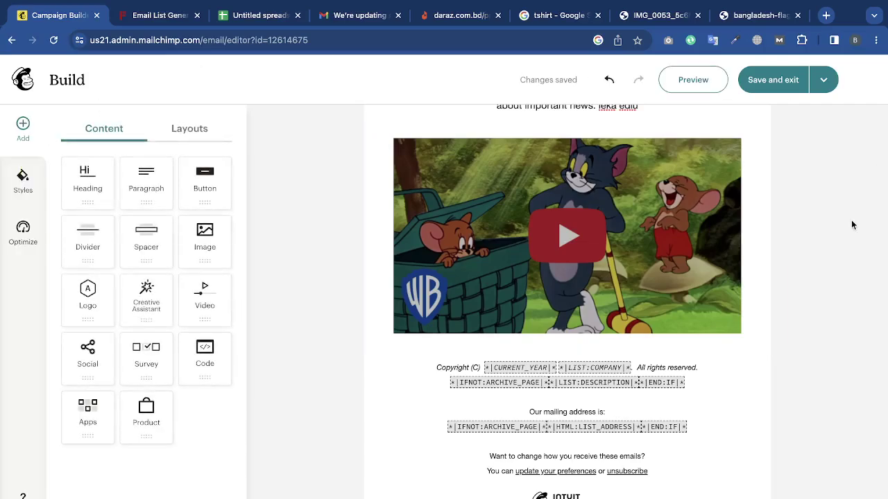
pyautogui.scroll(10, 851, 220)
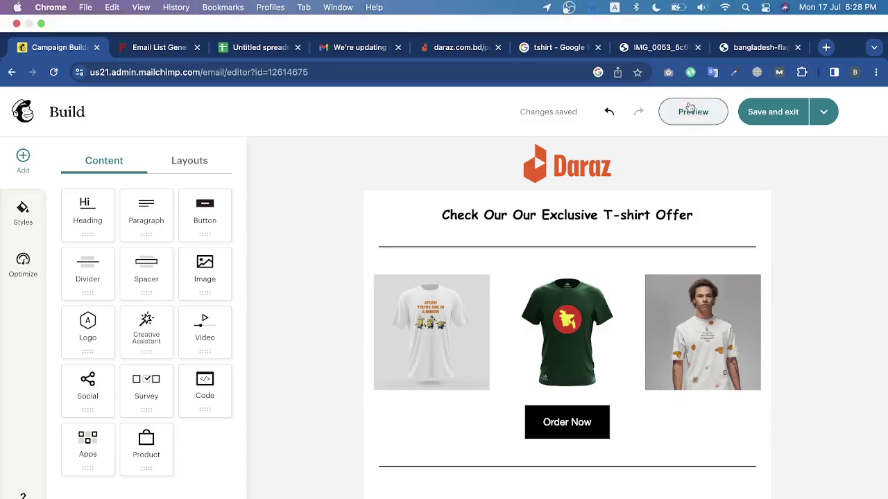
# Preview the whole email on desktop, then in the mobile layout.
pyautogui.click(690, 107)
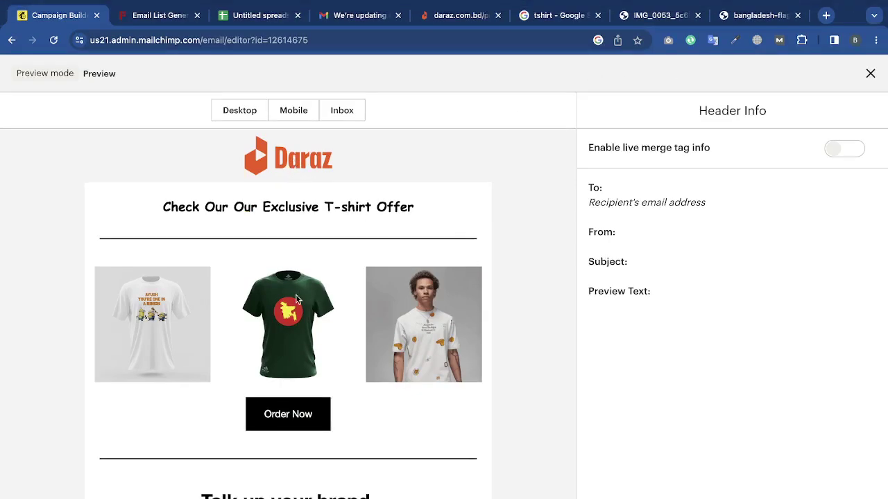
pyautogui.scroll(-10, 296, 300)
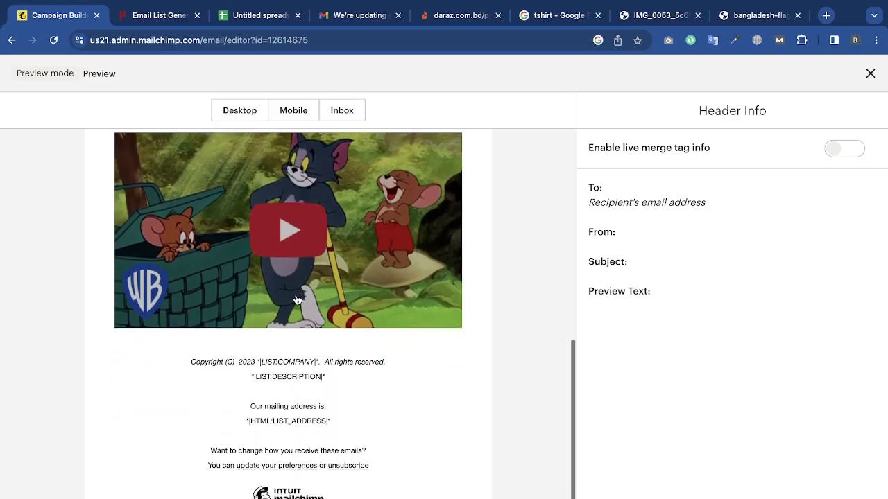
pyautogui.scroll(10, 296, 299)
pyautogui.click(294, 110)
pyautogui.scroll(-1, 314, 274)
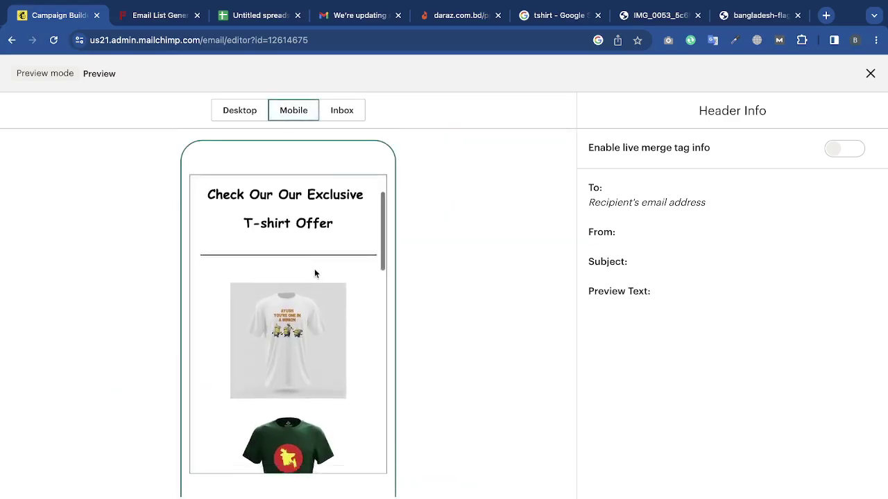
pyautogui.scroll(-15, 314, 268)
pyautogui.scroll(15, 314, 269)
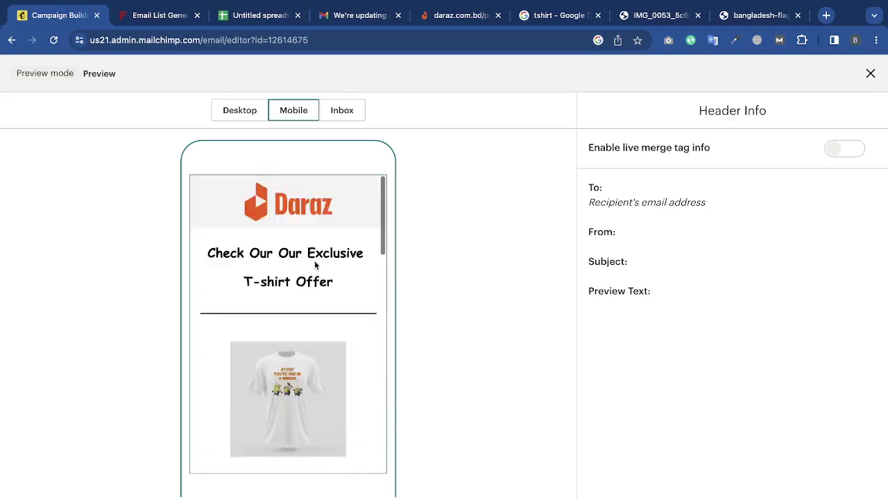
pyautogui.click(246, 119)
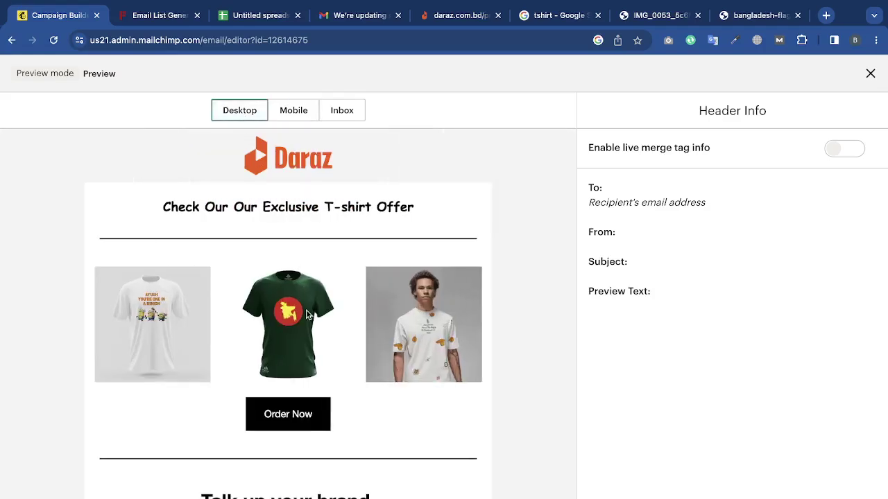
# Recheck the desktop preview, try the Inbox view, then return to desktop and exit preview.
pyautogui.scroll(-10, 307, 315)
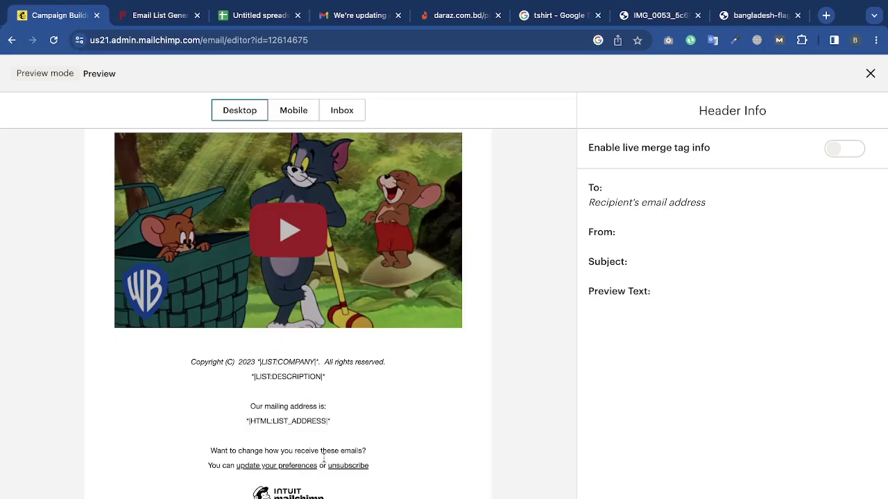
pyautogui.scroll(10, 349, 375)
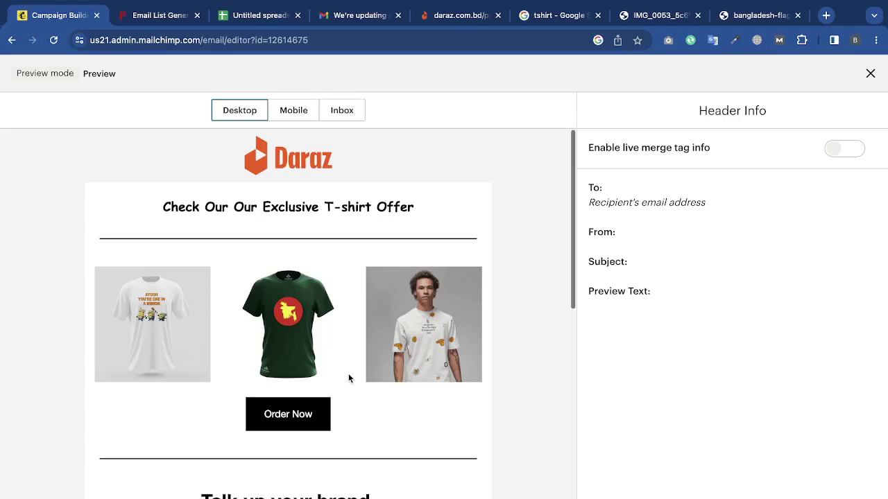
pyautogui.scroll(-10, 348, 375)
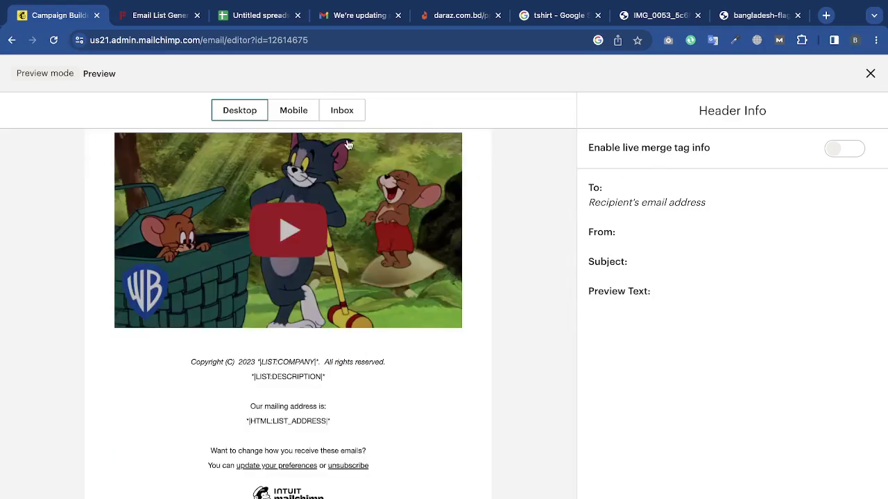
pyautogui.click(341, 111)
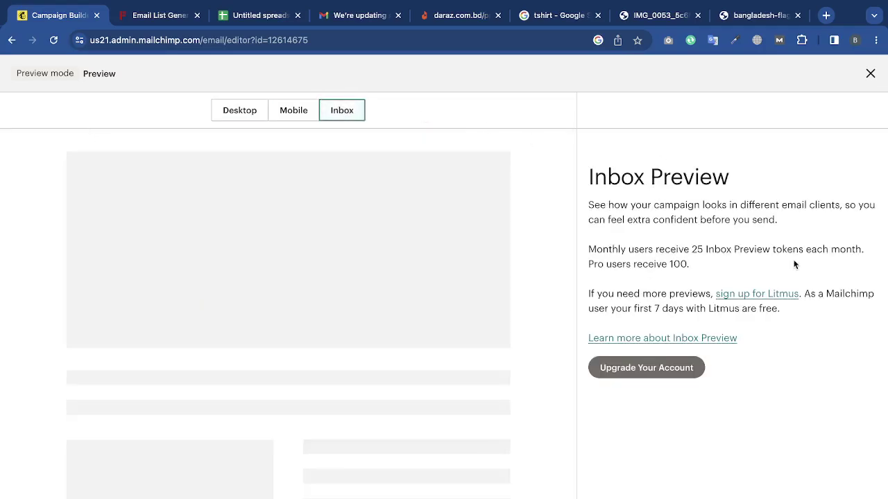
pyautogui.click(241, 111)
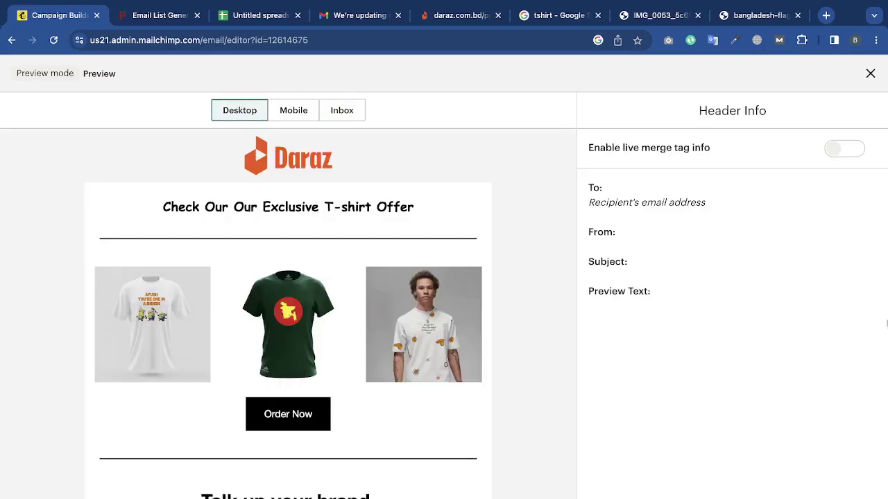
pyautogui.click(870, 75)
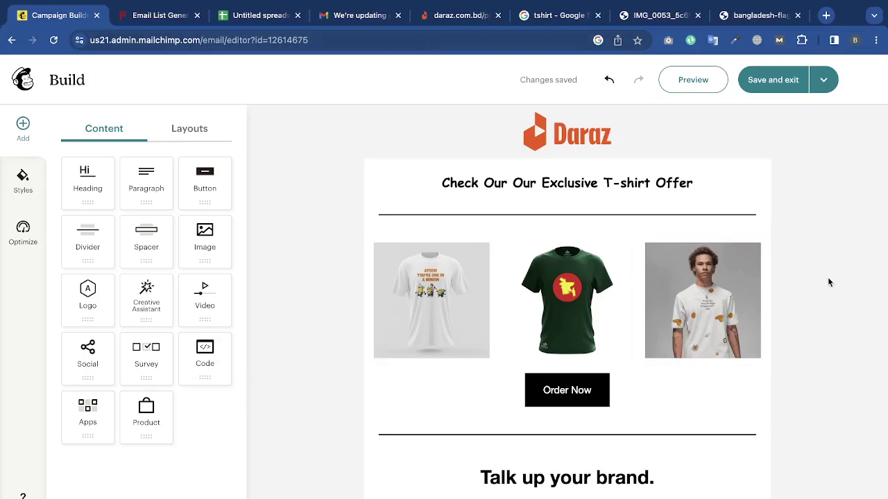
# Scroll the canvas to check the Tom & Jerry video block above the copyright footer.
pyautogui.scroll(-4, 860, 280)
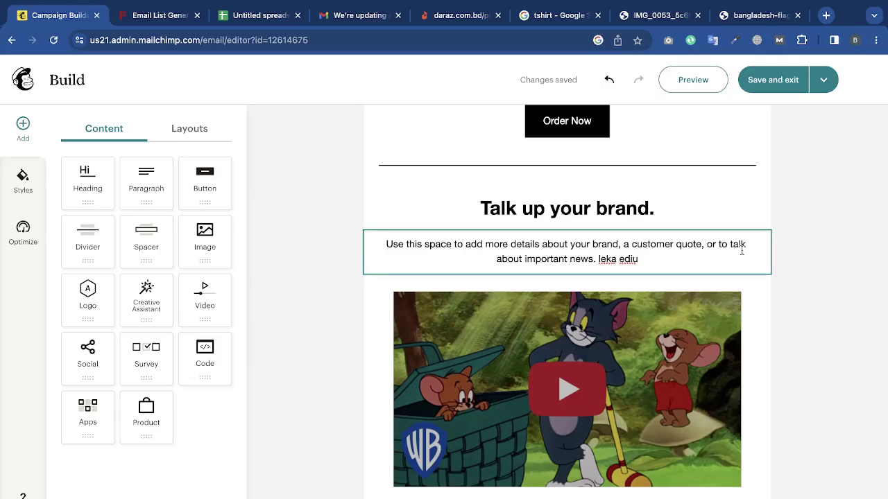
pyautogui.scroll(-1, 763, 244)
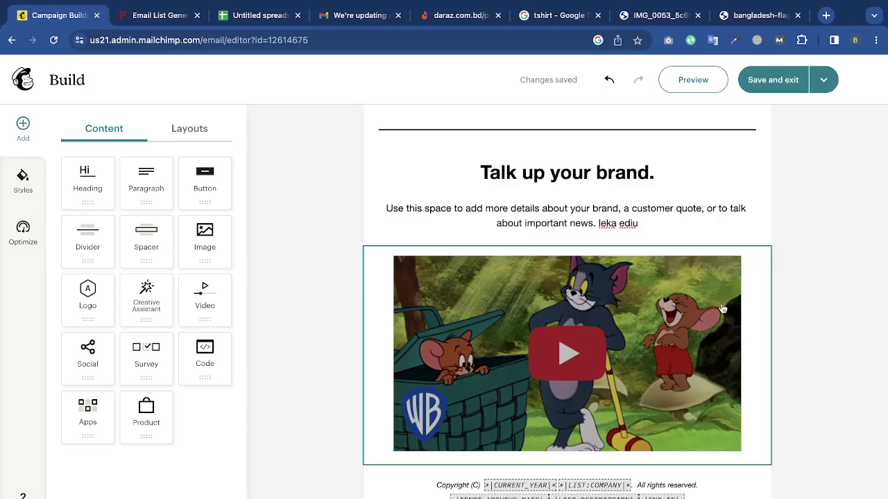
pyautogui.scroll(2, 722, 305)
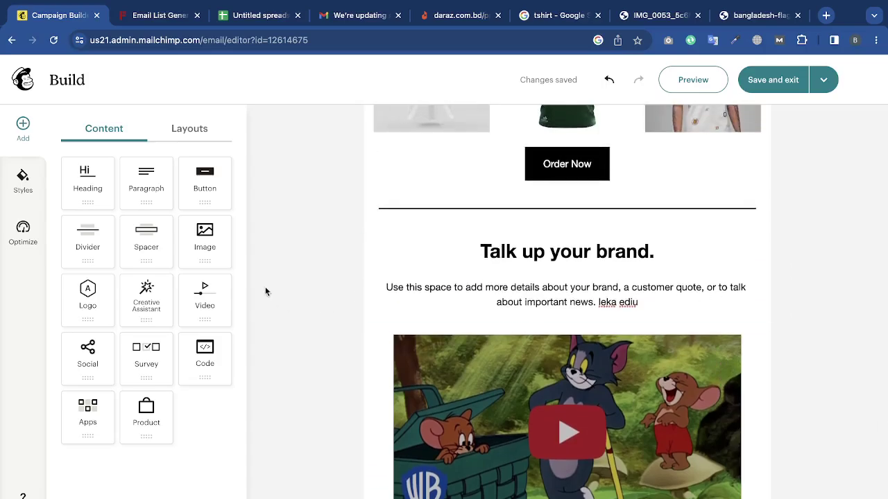
pyautogui.moveTo(206, 369); pyautogui.dragTo(519, 236)
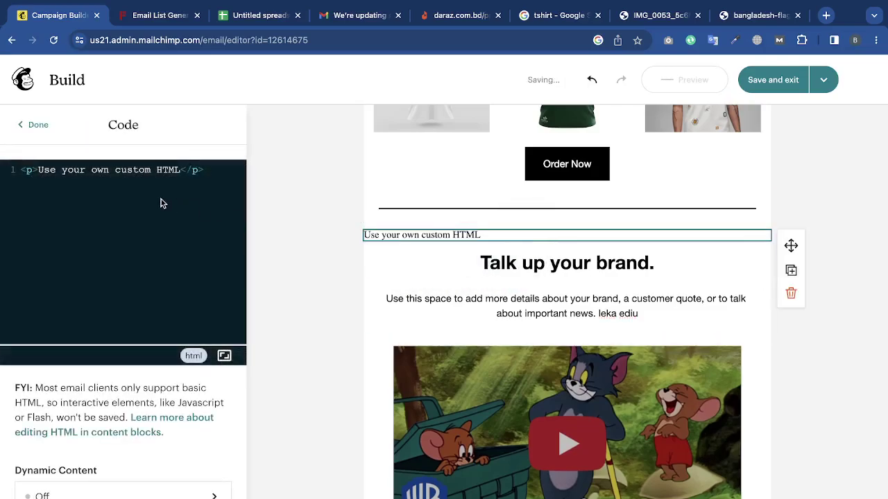
pyautogui.press('super+a')
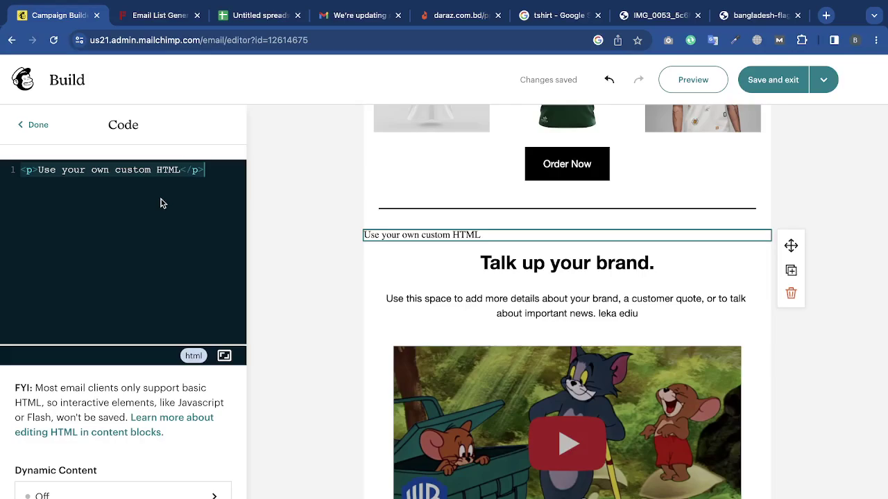
pyautogui.write('<h1')
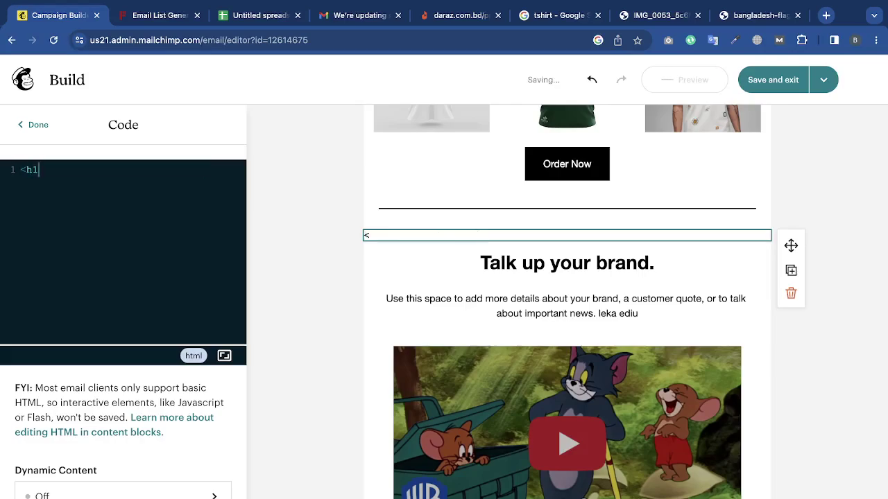
pyautogui.write('></h1')
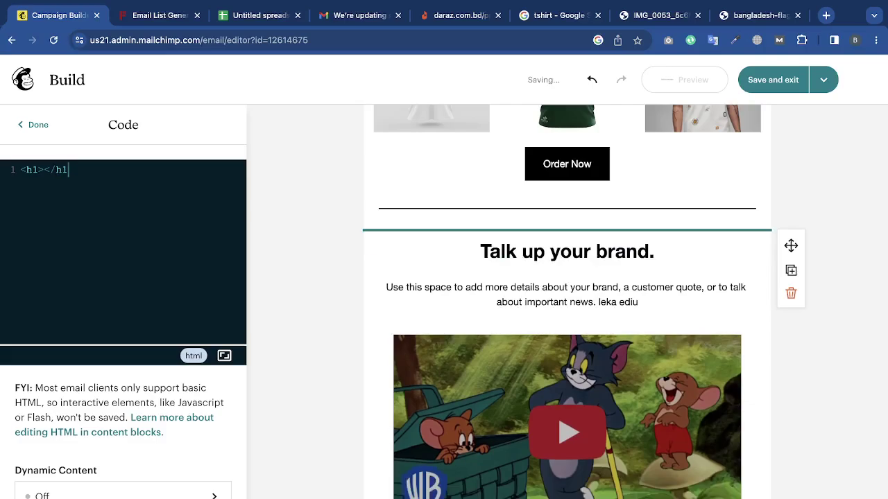
pyautogui.write('>')
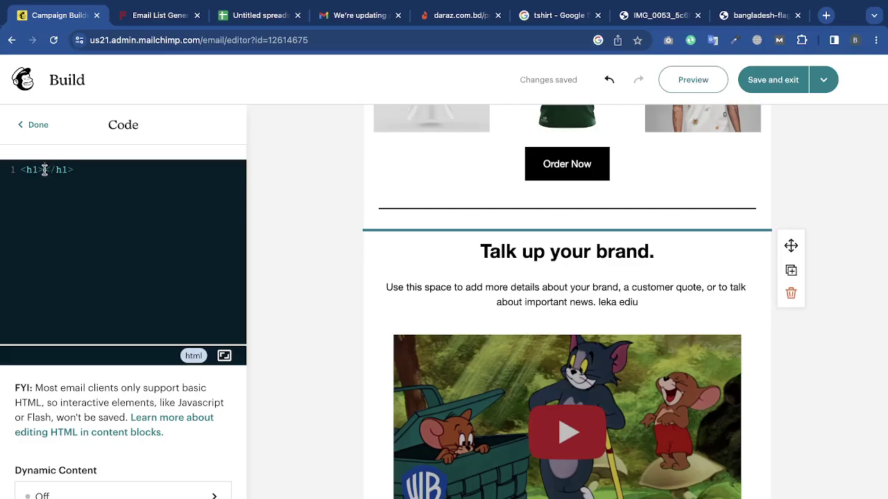
pyautogui.click(44, 170)
pyautogui.write('this is a code')
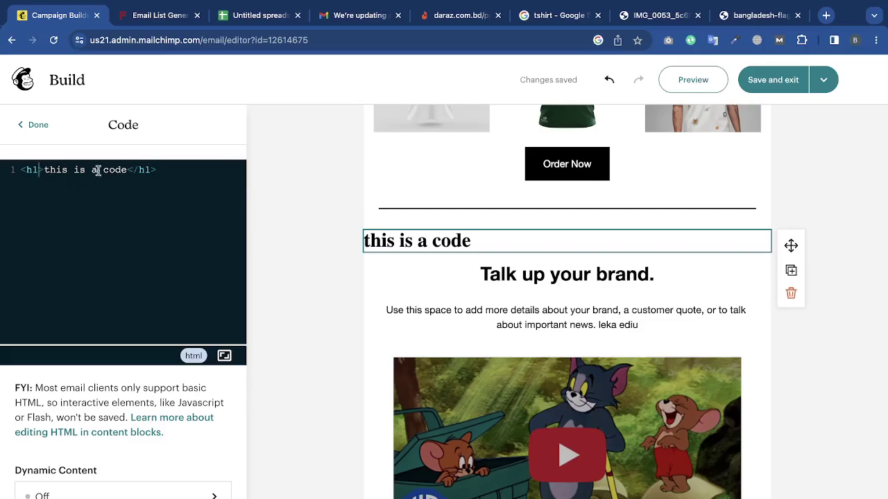
pyautogui.press('Return')
pyautogui.write('<')
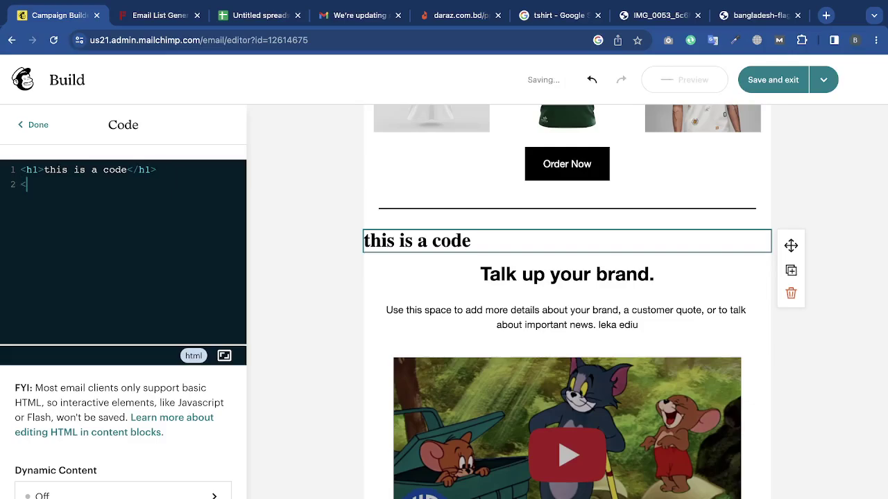
pyautogui.write('button></button>')
pyautogui.click(69, 184)
pyautogui.write('click me')
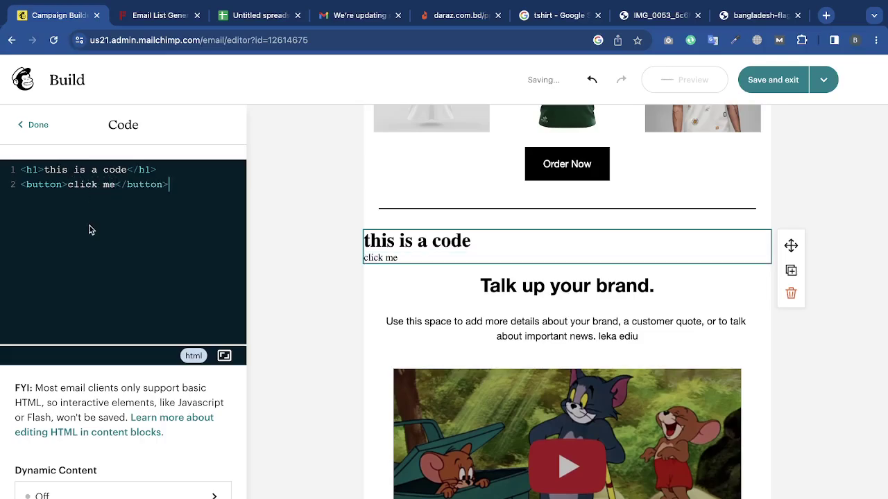
pyautogui.tripleClick(110, 185)
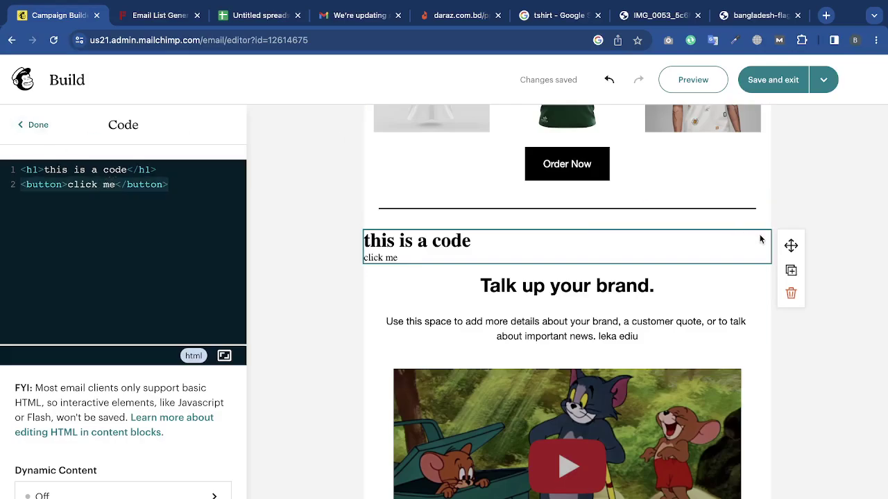
pyautogui.click(790, 292)
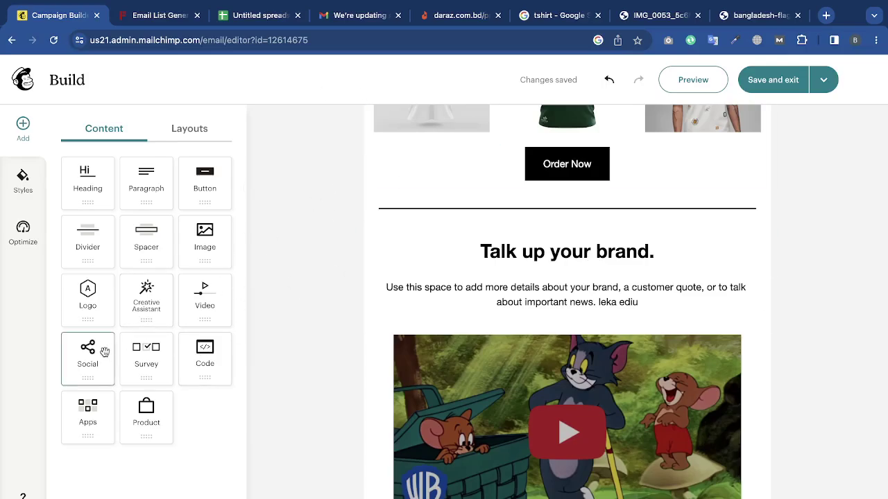
# Add a social links block above the footer and add a TikTok link.
pyautogui.scroll(-3, 627, 356)
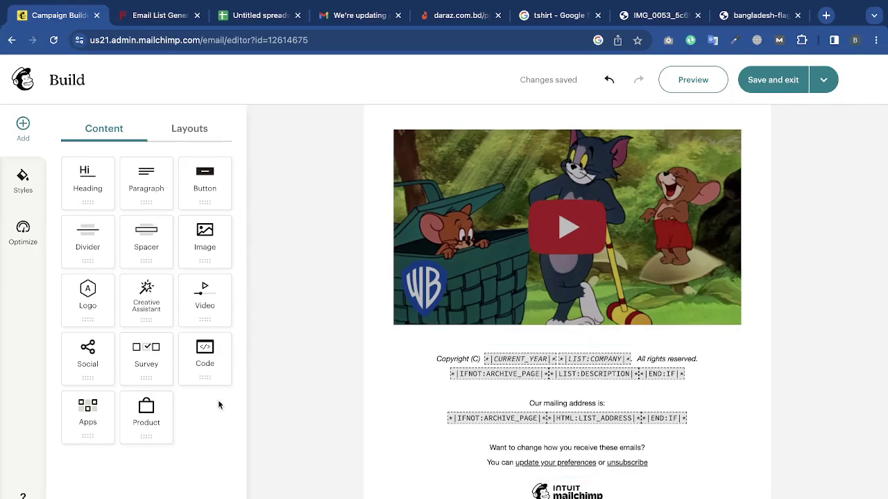
pyautogui.moveTo(87, 356); pyautogui.dragTo(574, 357)
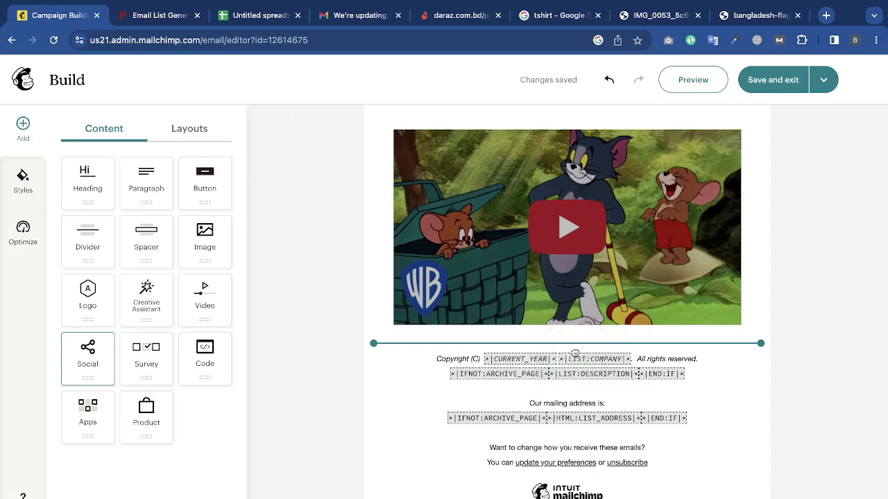
pyautogui.click(867, 313)
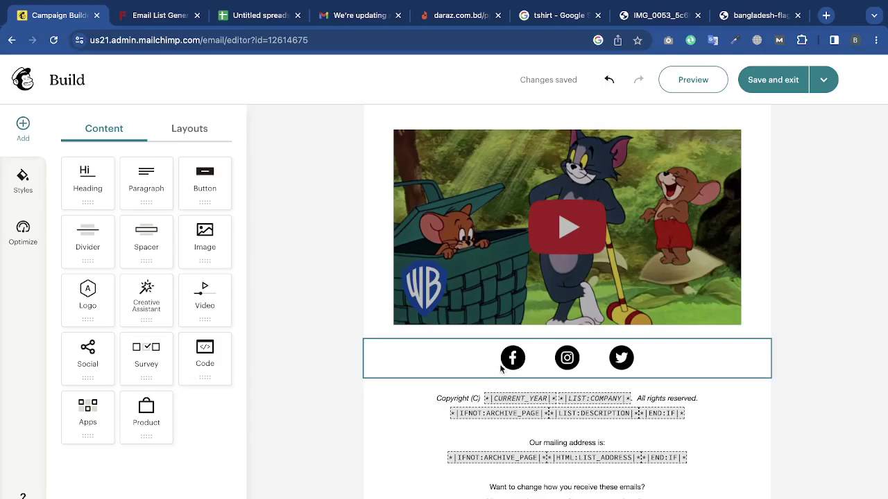
pyautogui.click(466, 364)
pyautogui.click(120, 373)
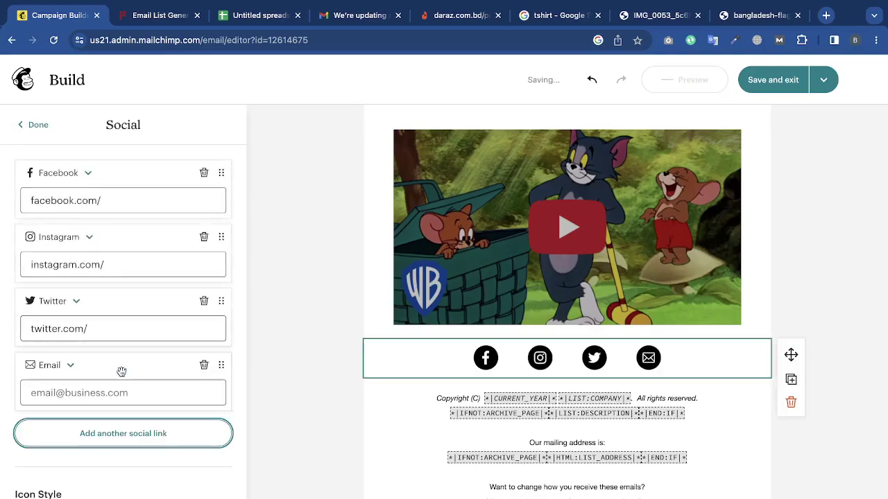
pyautogui.click(72, 365)
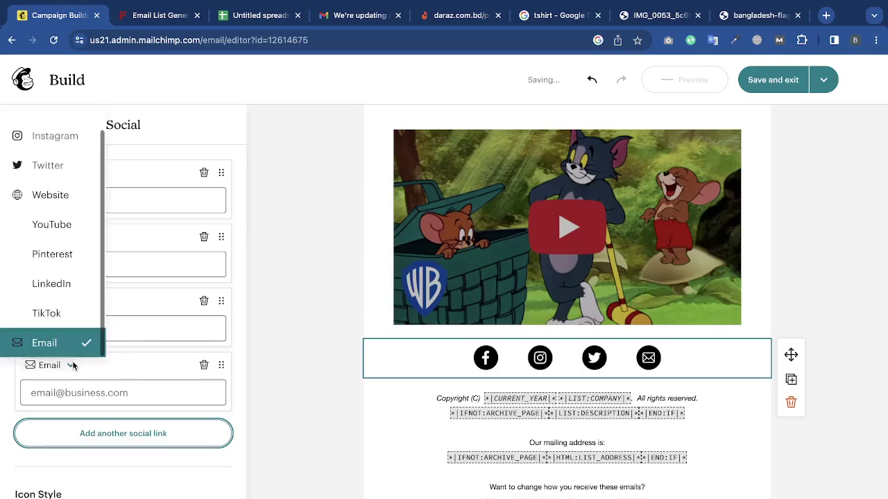
pyautogui.click(61, 312)
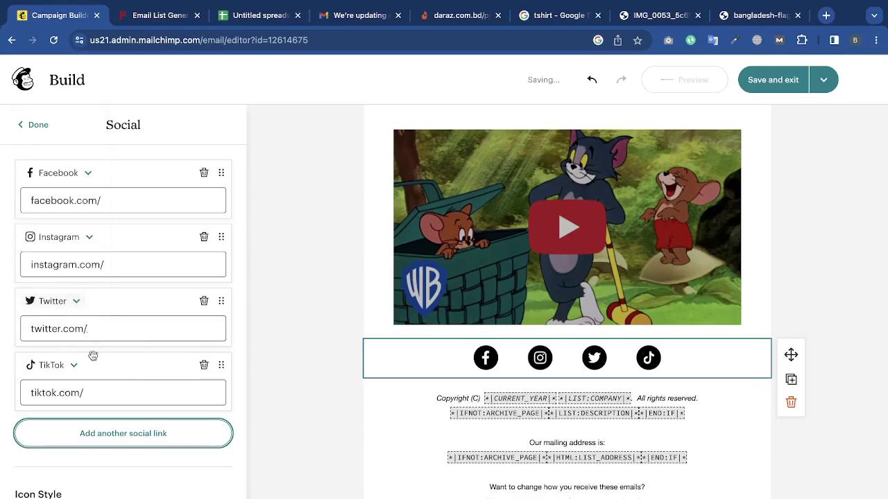
# Add a LinkedIn link to the social block.
pyautogui.click(99, 428)
pyautogui.click(70, 430)
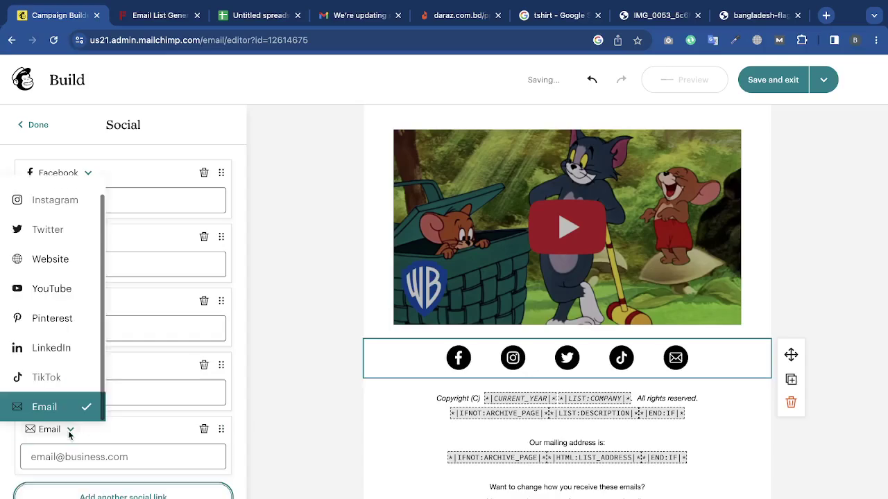
pyautogui.scroll(1, 95, 285)
pyautogui.scroll(-1, 62, 305)
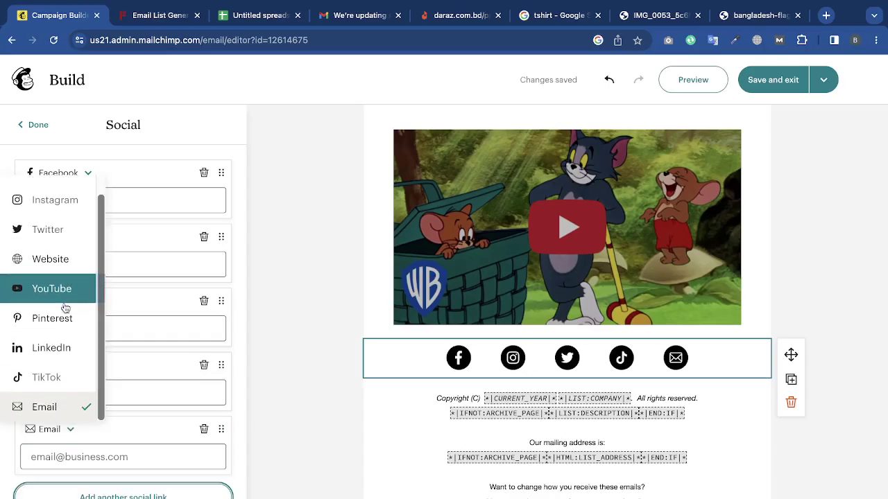
pyautogui.click(64, 355)
pyautogui.scroll(-2, 139, 367)
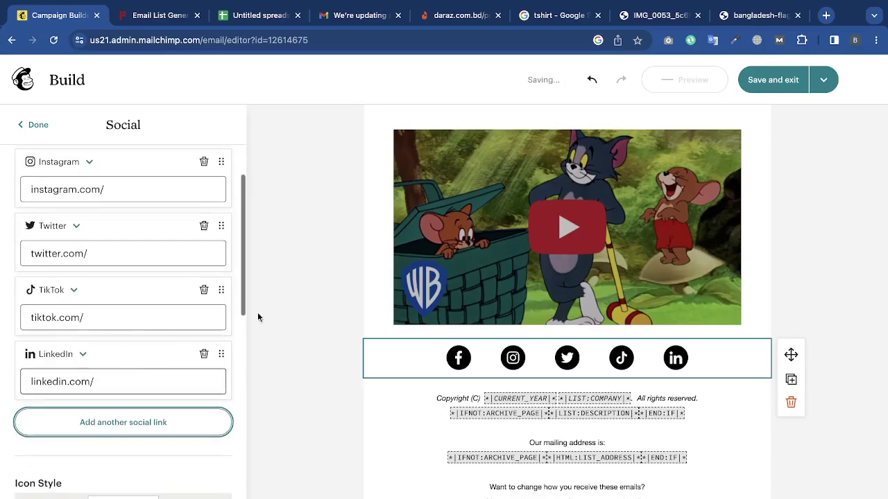
pyautogui.scroll(1, 175, 199)
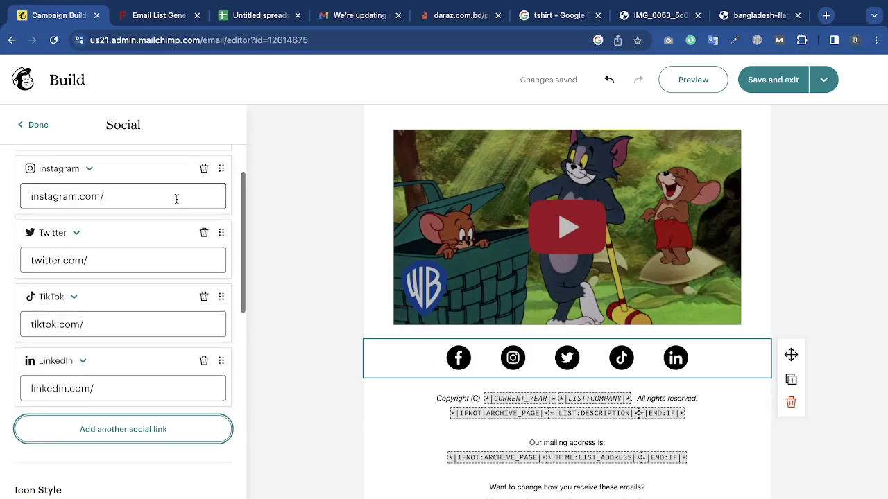
# Fill in the Instagram and TikTok profile addresses.
pyautogui.click(145, 233)
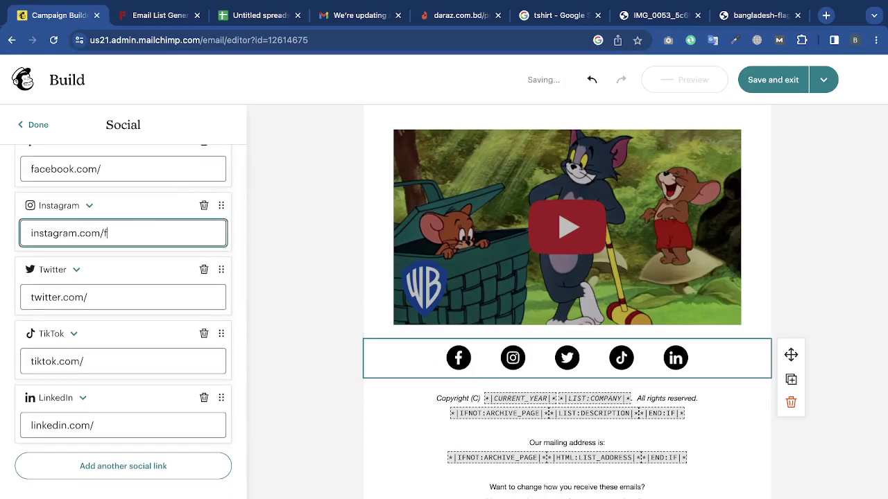
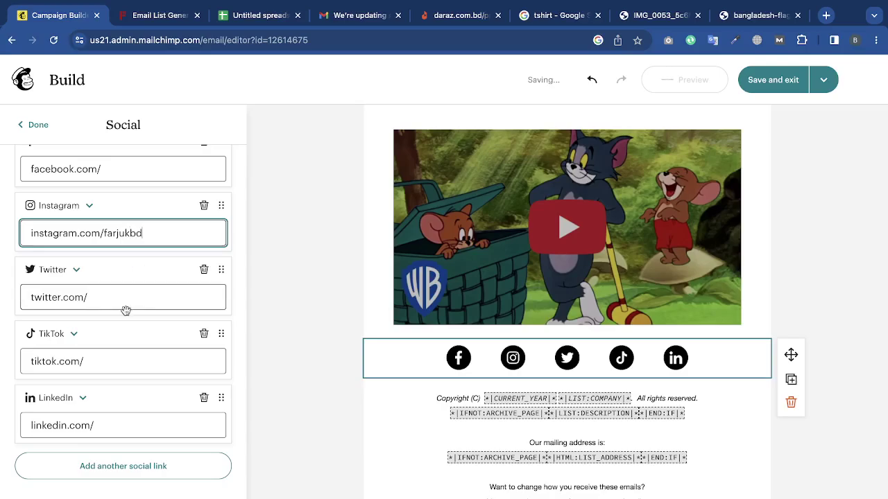
pyautogui.click(111, 361)
pyautogui.write('farjukbd')
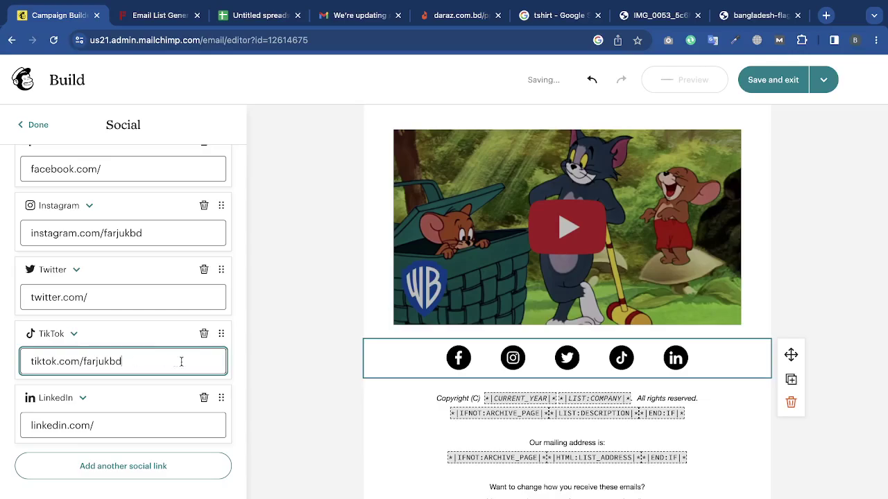
pyautogui.click(317, 337)
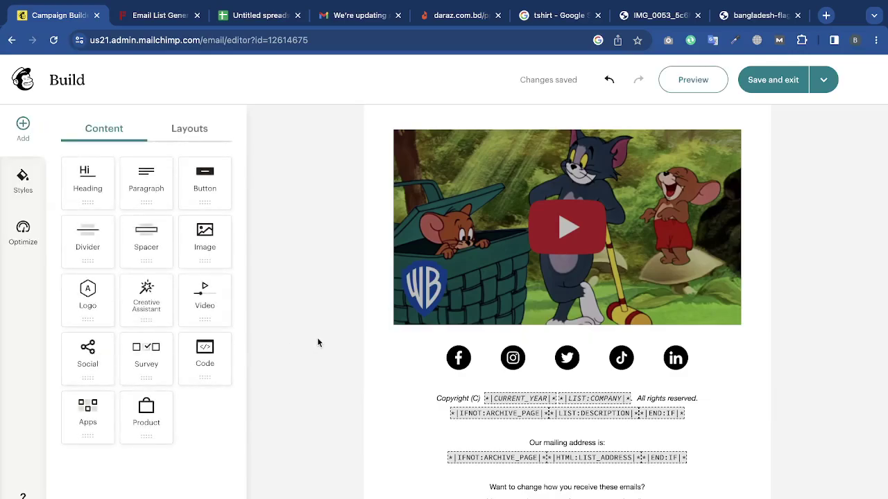
# Give the social icons an outlined circle style.
pyautogui.click(512, 359)
pyautogui.scroll(-5, 120, 295)
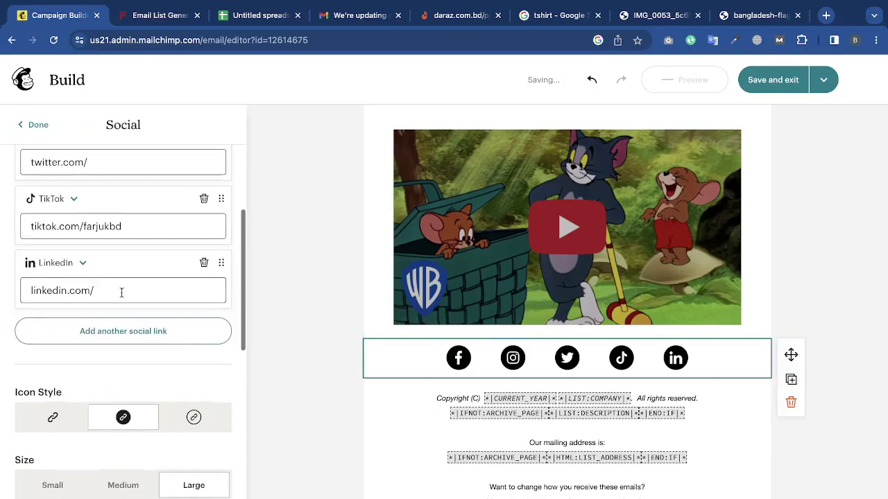
pyautogui.click(49, 246)
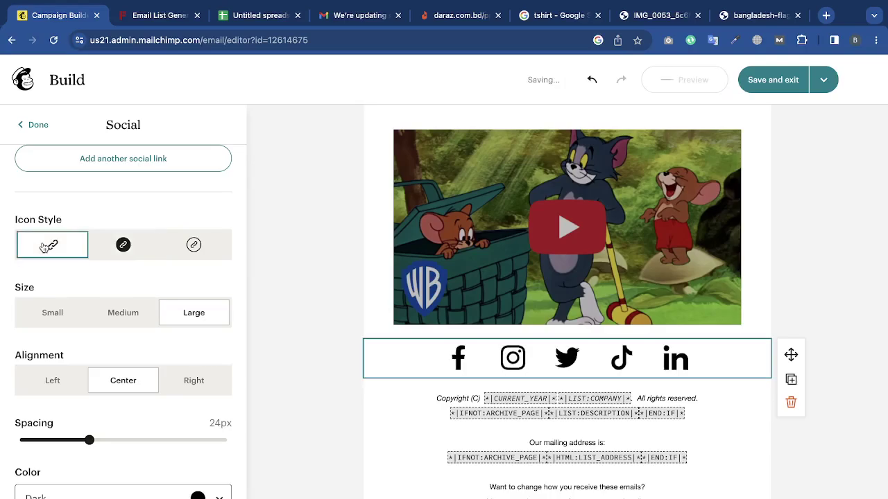
pyautogui.click(125, 248)
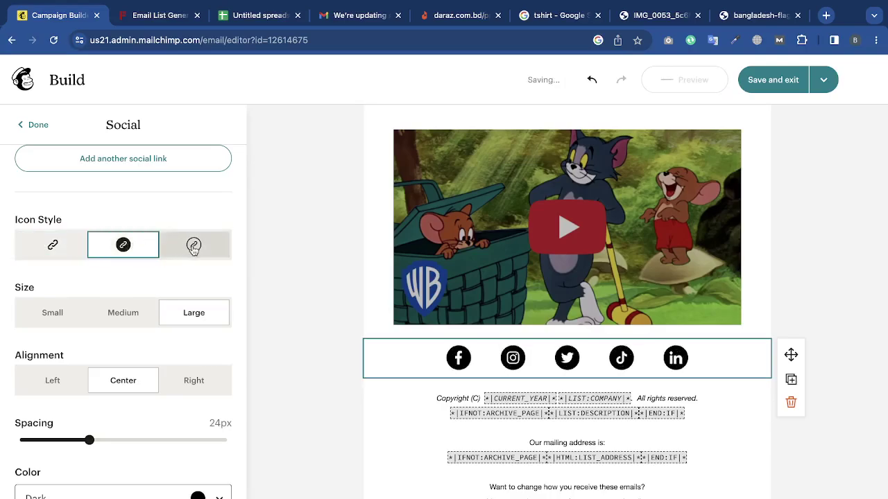
pyautogui.click(194, 249)
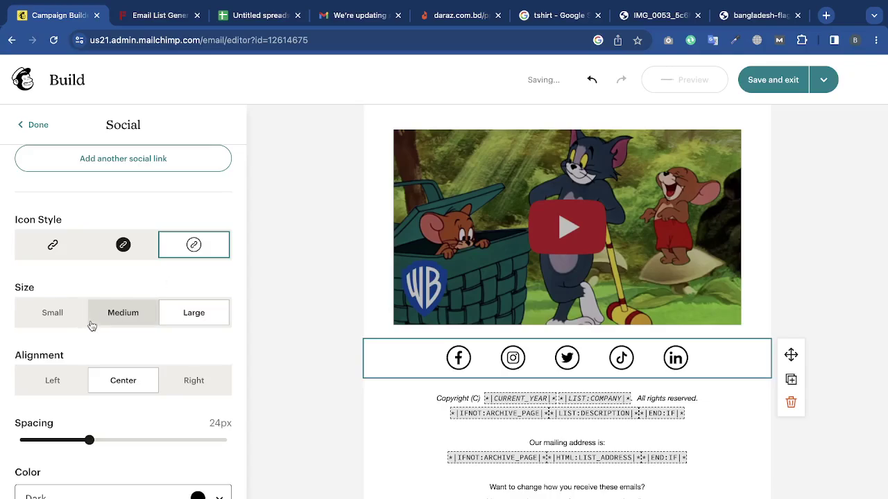
# Make the social icons large and centred with 18px spacing.
pyautogui.click(53, 315)
pyautogui.click(99, 316)
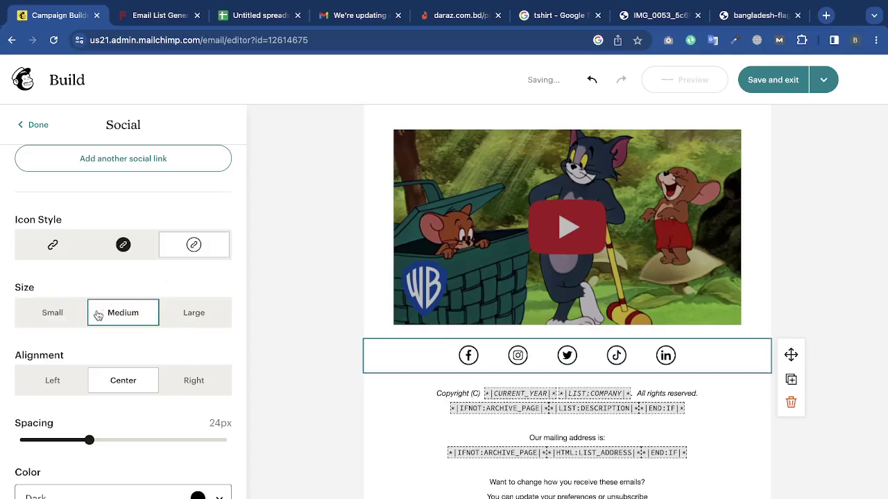
pyautogui.click(195, 319)
pyautogui.click(76, 379)
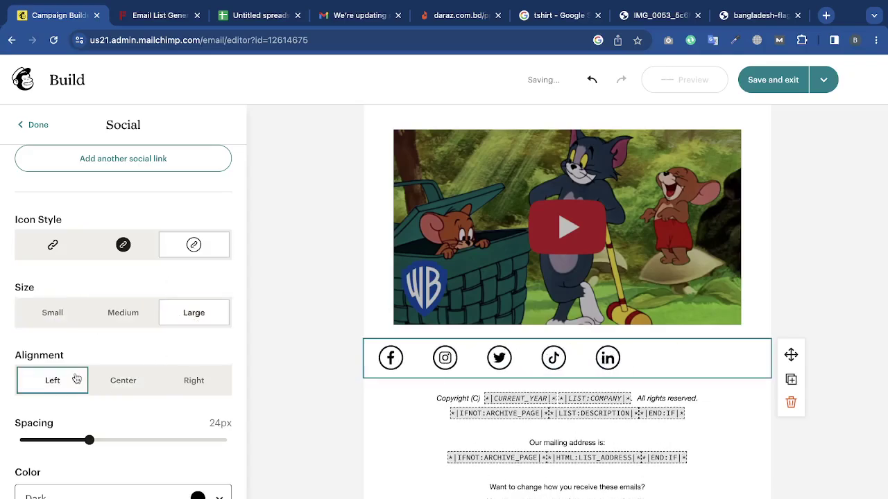
pyautogui.click(192, 379)
pyautogui.click(123, 378)
pyautogui.scroll(-1, 117, 366)
pyautogui.scroll(-1, 116, 366)
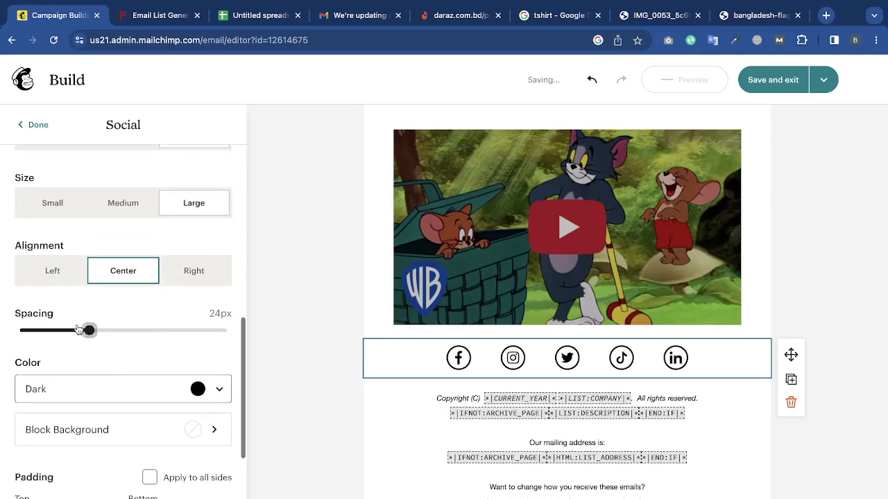
pyautogui.moveTo(89, 331); pyautogui.dragTo(67, 331)
# Set the social icon colour to Dark after trying brand colour and white.
pyautogui.scroll(-5, 115, 394)
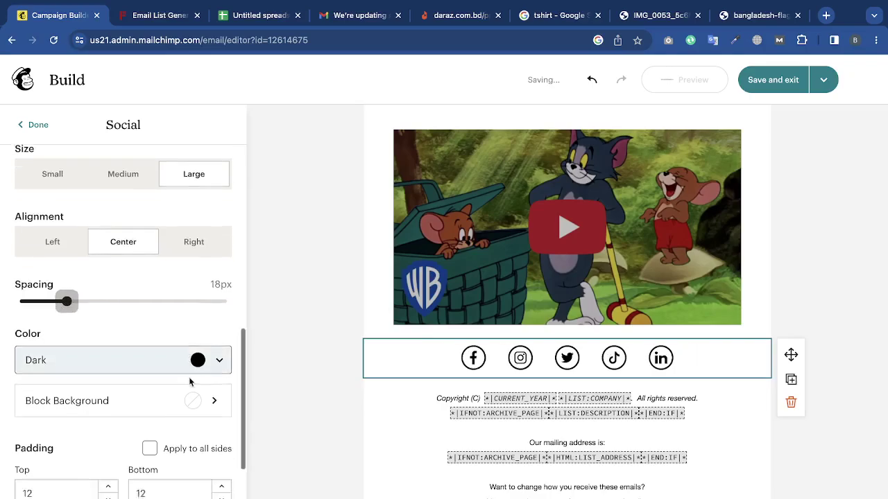
pyautogui.click(217, 249)
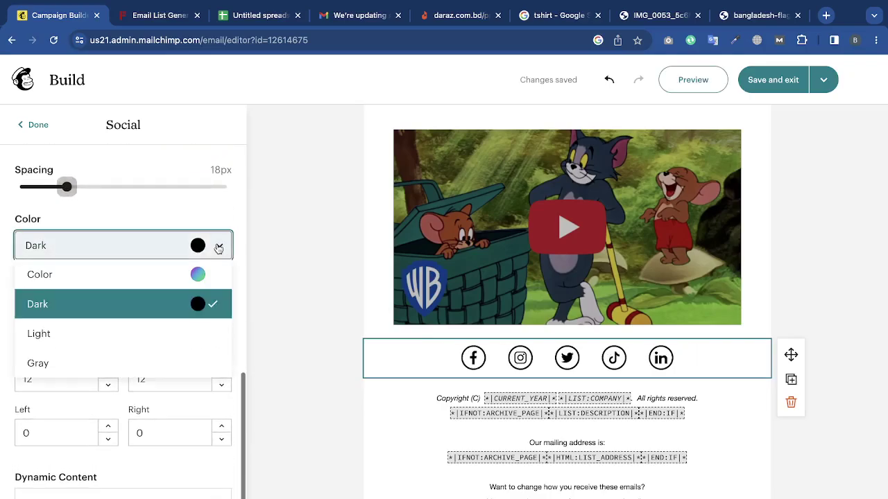
pyautogui.click(173, 276)
pyautogui.click(202, 259)
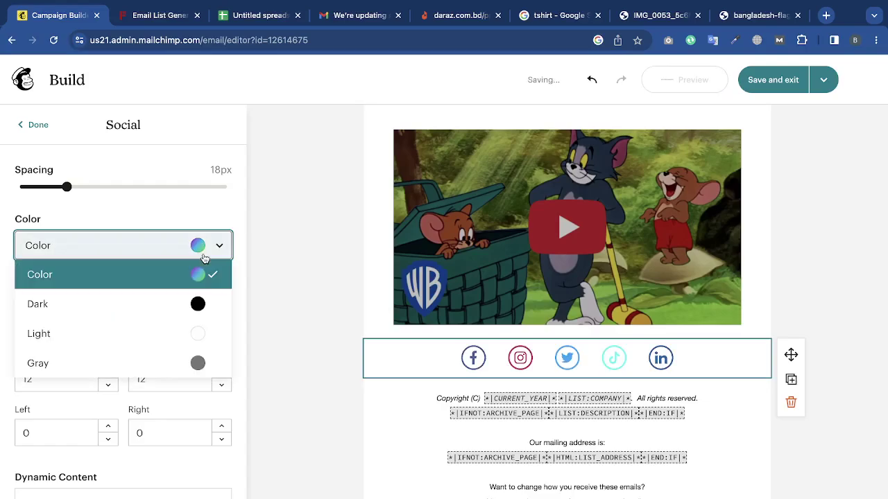
pyautogui.click(172, 304)
pyautogui.click(217, 248)
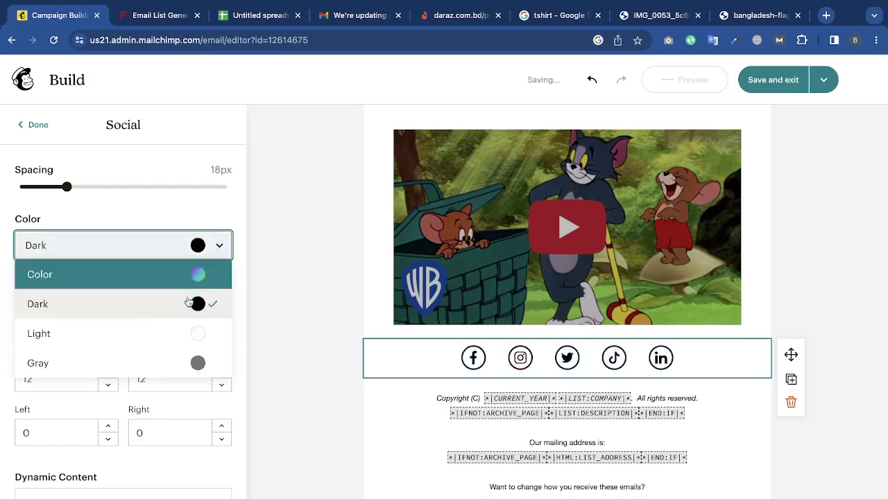
pyautogui.click(172, 334)
pyautogui.click(218, 246)
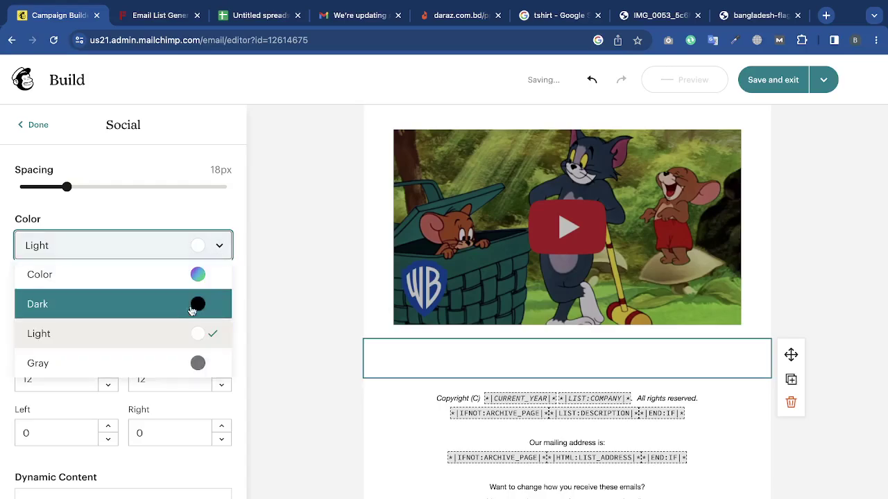
pyautogui.click(179, 340)
pyautogui.click(219, 245)
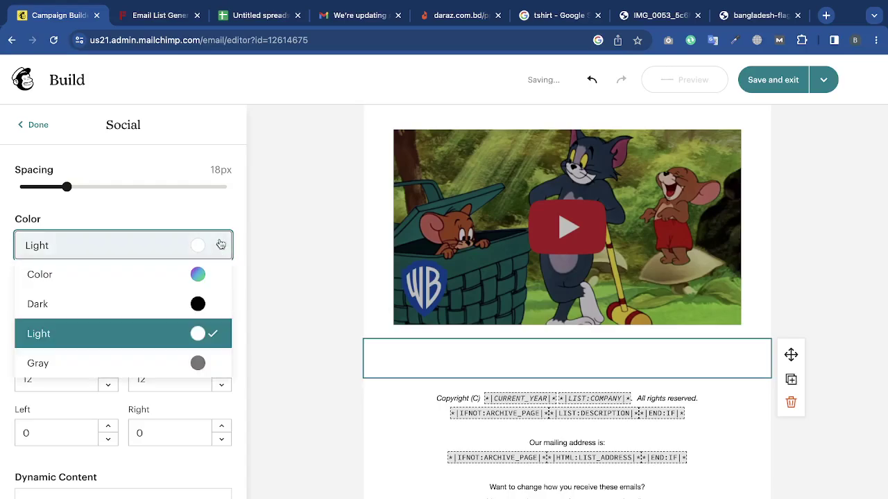
pyautogui.click(197, 297)
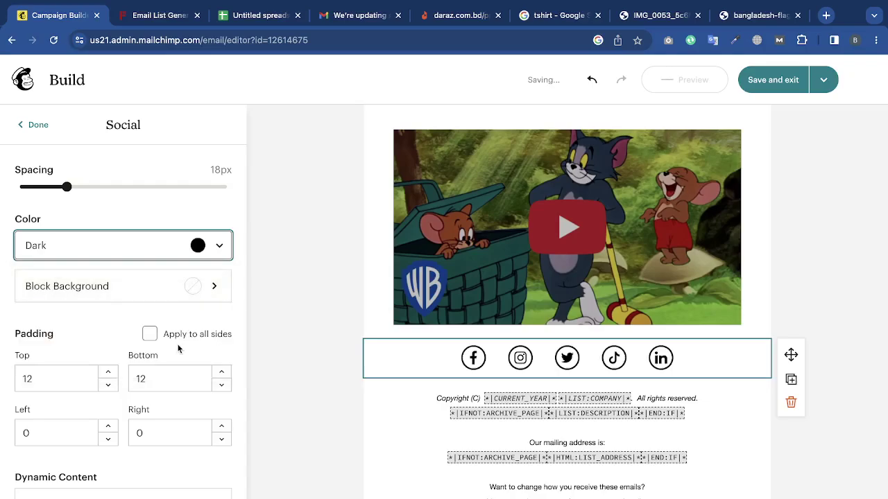
# Enter a top padding of 5 for the social block.
pyautogui.scroll(-1, 179, 346)
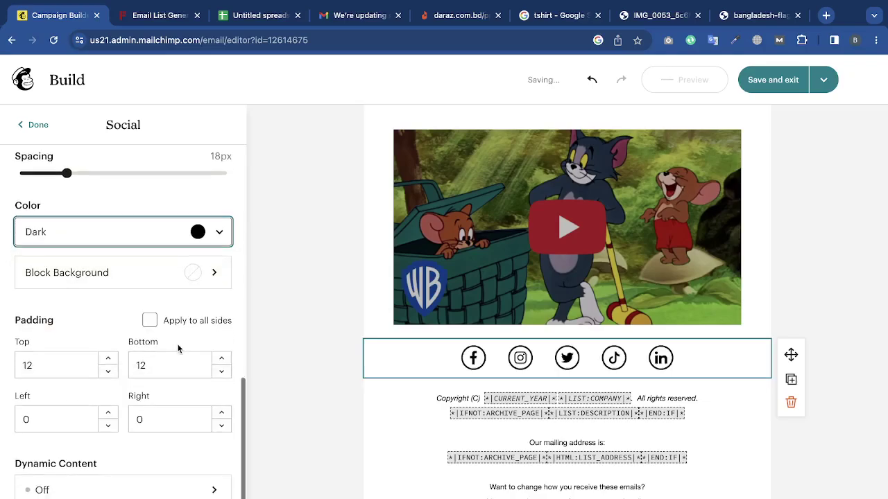
pyautogui.doubleClick(112, 351)
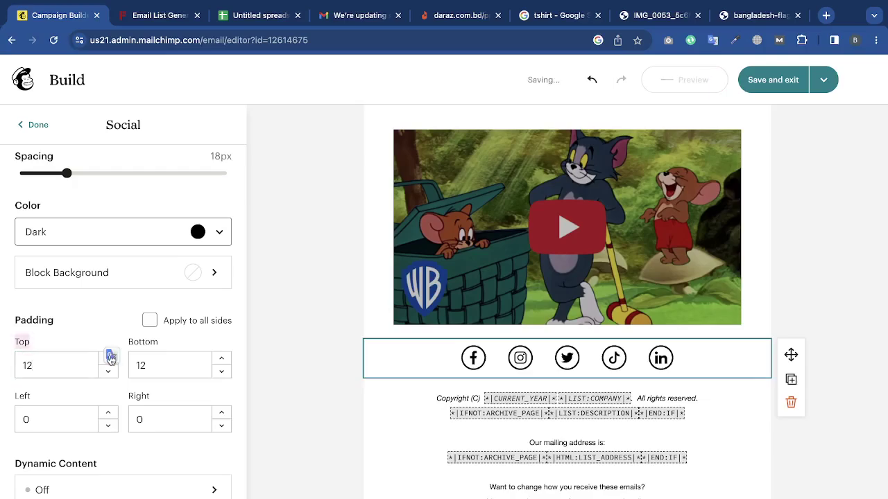
pyautogui.click(111, 354)
pyautogui.doubleClick(45, 366)
pyautogui.write('50')
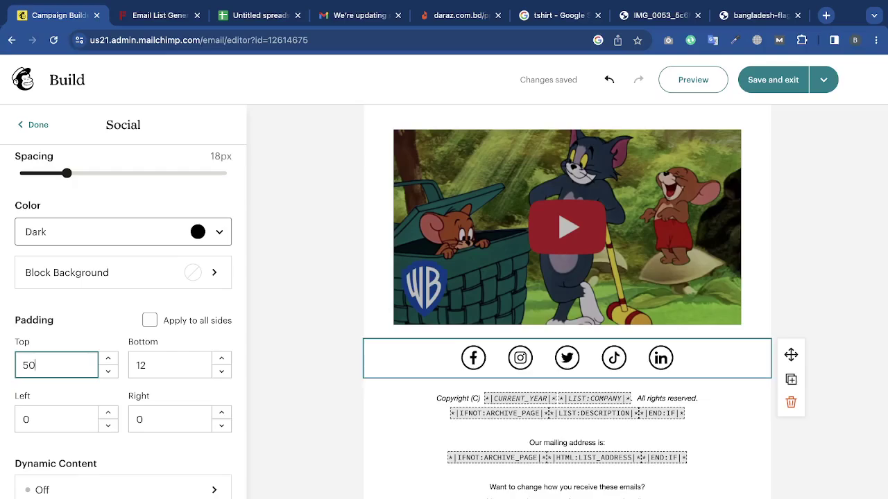
pyautogui.click(289, 338)
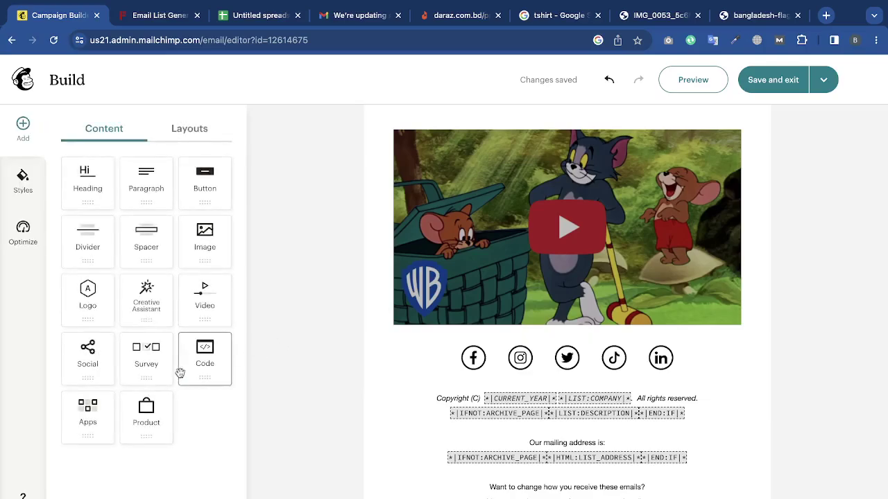
pyautogui.click(534, 374)
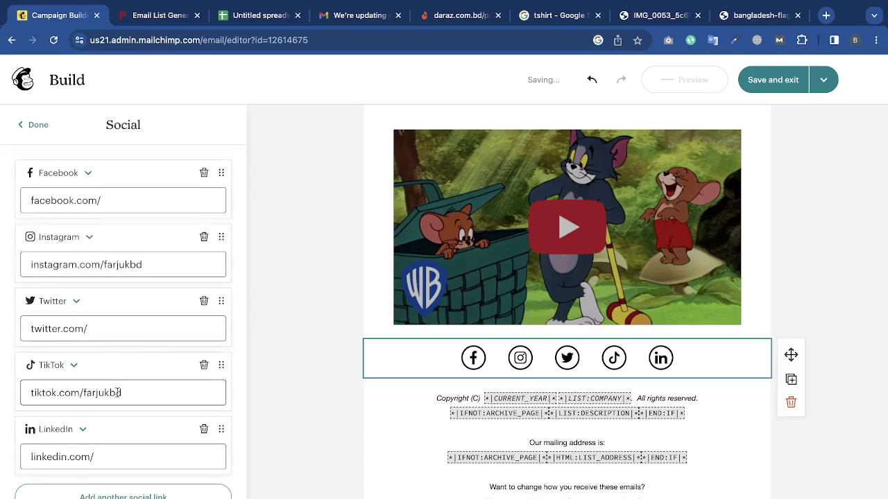
# Change the social block's top padding to 20 px.
pyautogui.scroll(-3, 118, 397)
pyautogui.scroll(-5, 66, 470)
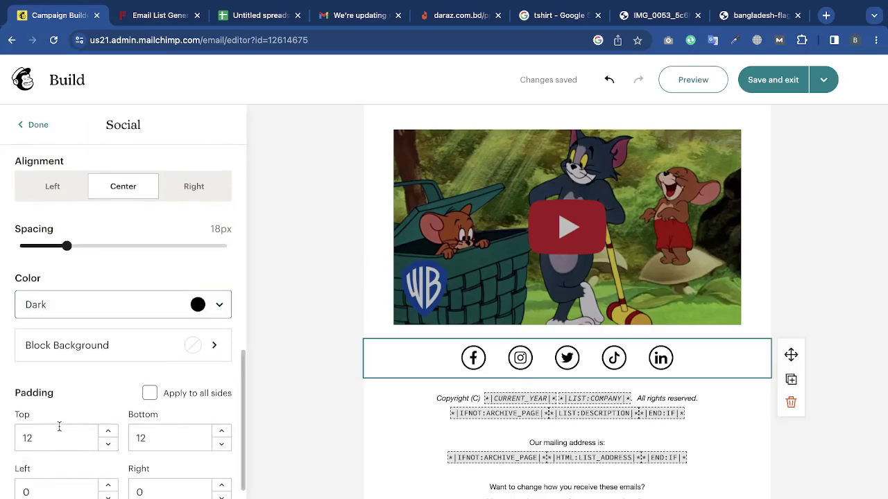
pyautogui.click(55, 434)
pyautogui.press('BackSpace')
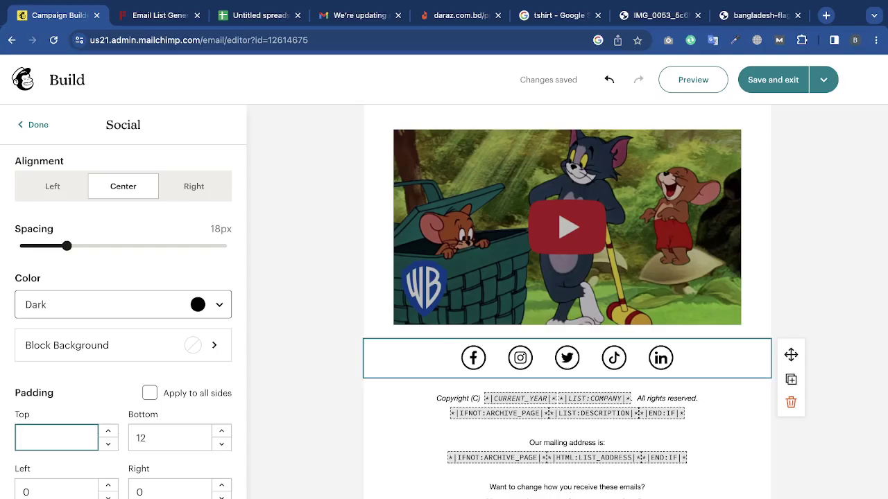
pyautogui.click(80, 387)
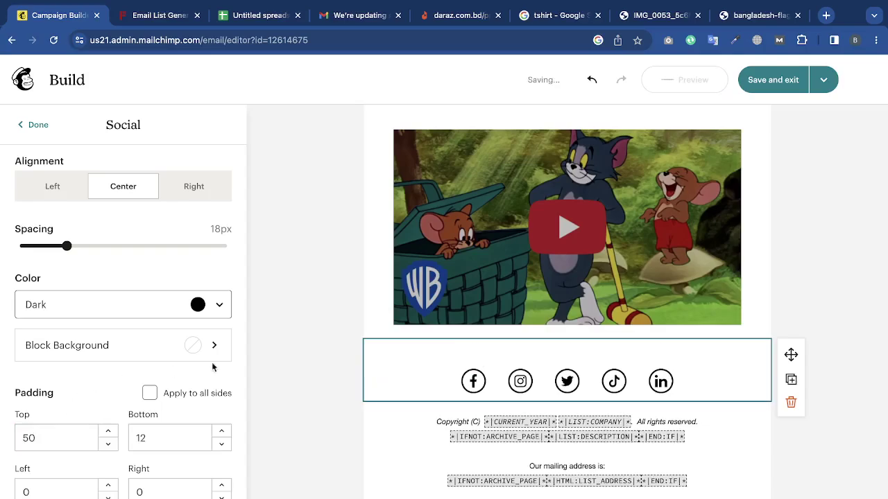
pyautogui.click(48, 444)
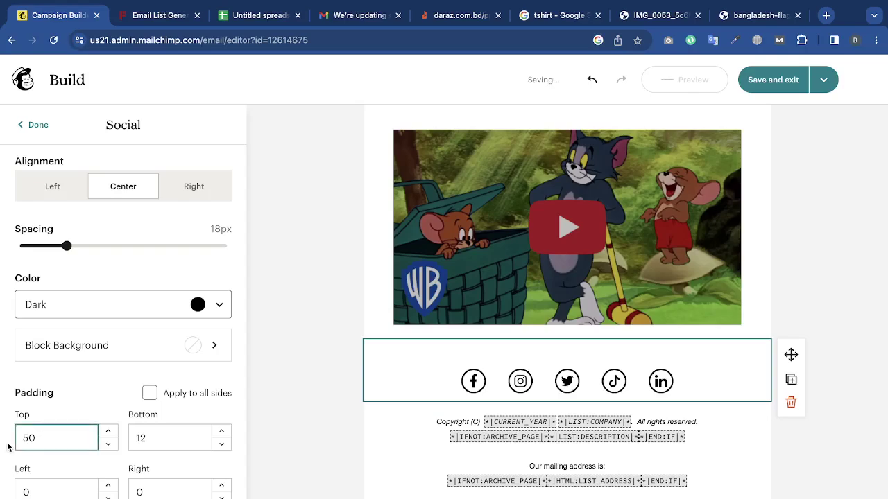
pyautogui.write('20')
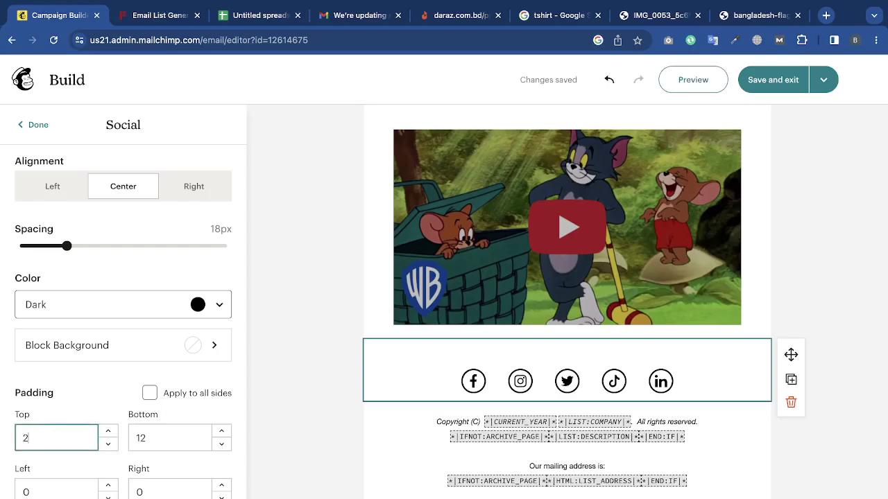
pyautogui.click(99, 394)
pyautogui.scroll(-10, 90, 420)
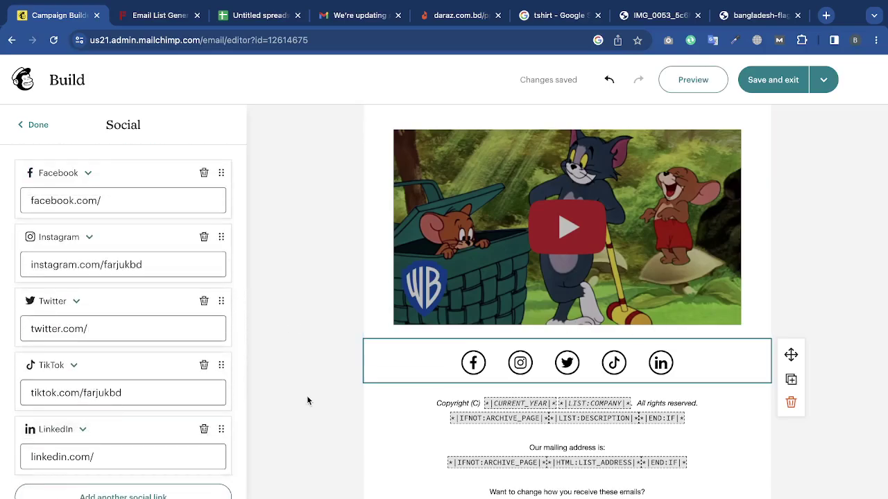
pyautogui.scroll(-10, 120, 347)
pyautogui.click(144, 489)
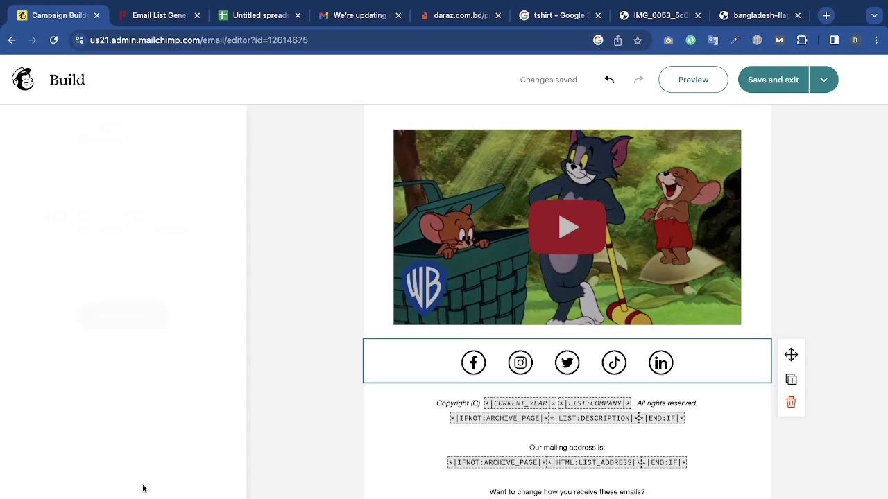
pyautogui.click(33, 131)
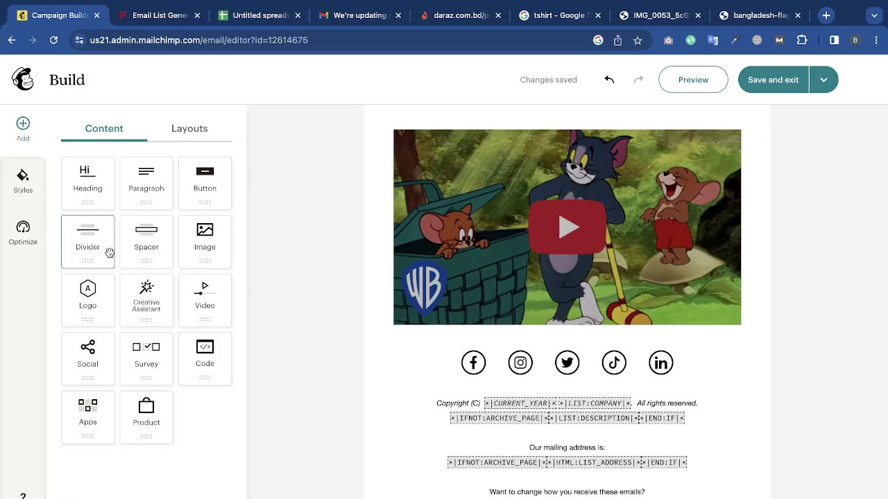
# Set the email background colour to light grey #F4F4F4.
pyautogui.scroll(-1, 492, 262)
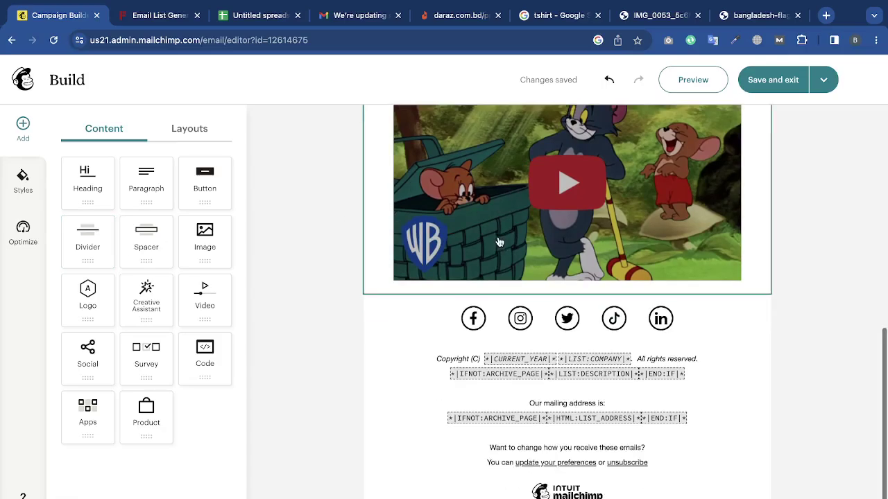
pyautogui.scroll(3, 495, 242)
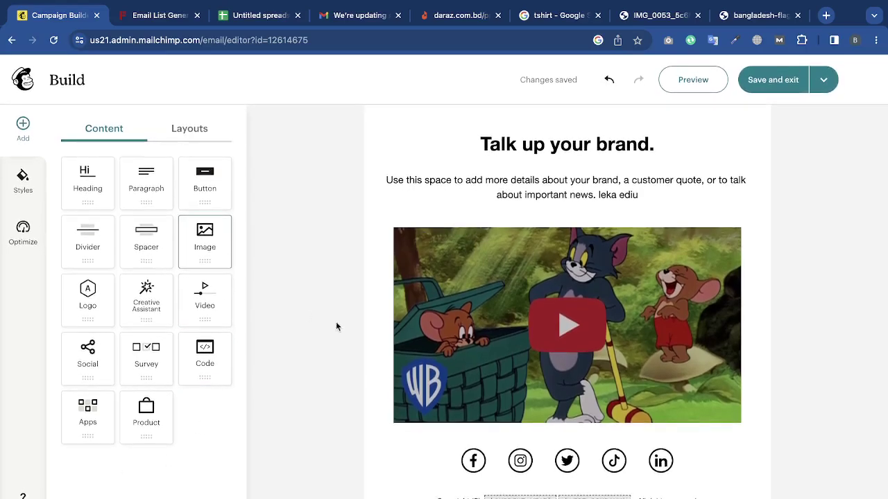
pyautogui.click(23, 179)
pyautogui.scroll(5, 309, 164)
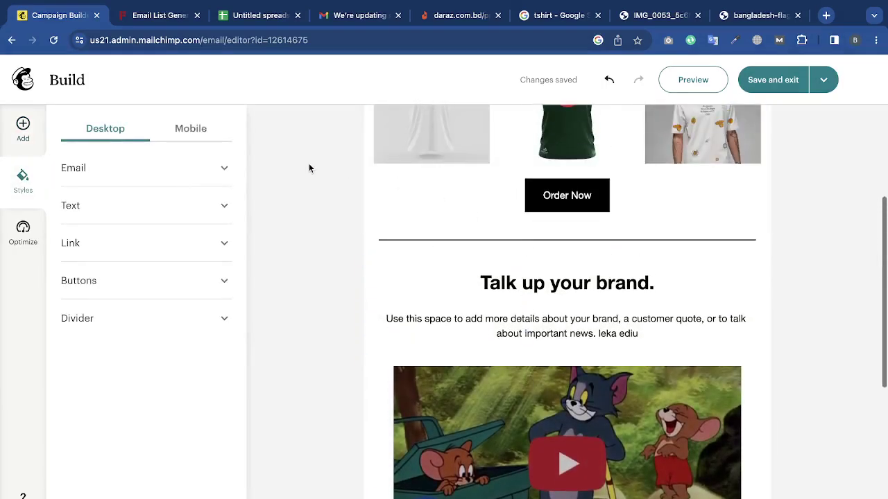
pyautogui.scroll(-3, 398, 232)
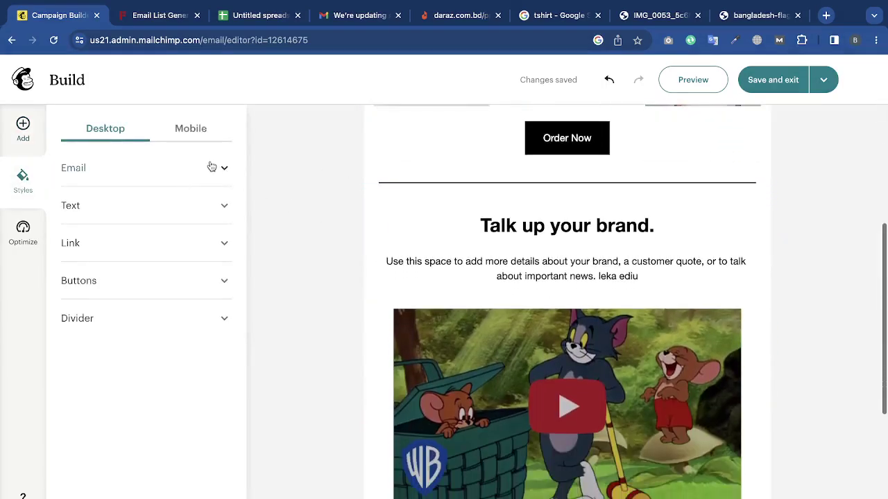
pyautogui.click(213, 168)
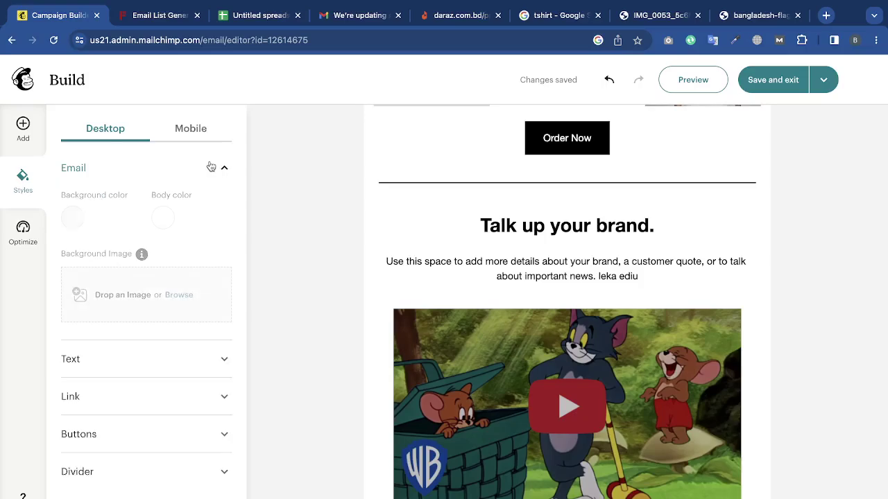
pyautogui.click(72, 218)
pyautogui.click(163, 181)
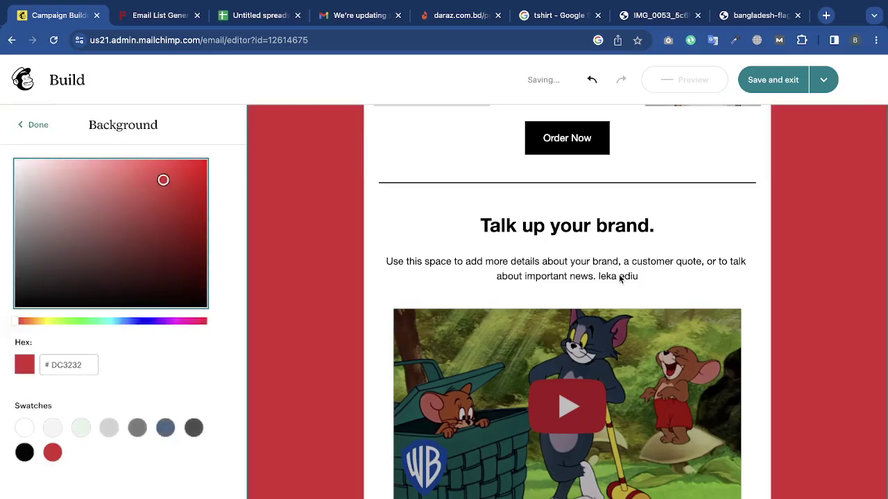
pyautogui.scroll(4, 619, 278)
pyautogui.scroll(-6, 620, 278)
pyautogui.scroll(1, 619, 277)
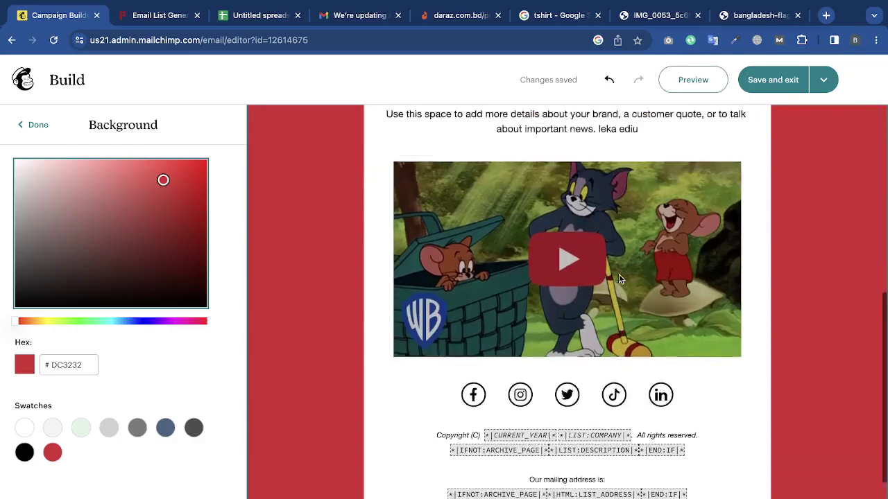
pyautogui.scroll(5, 619, 274)
pyautogui.click(24, 429)
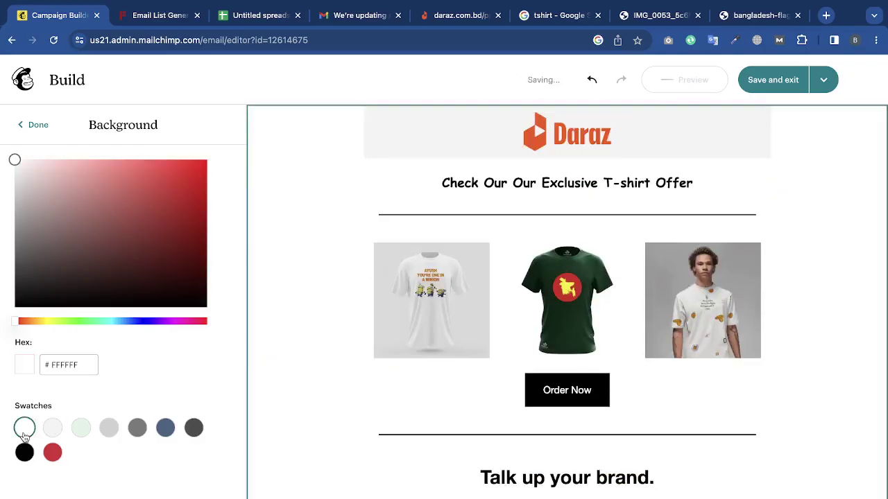
pyautogui.click(54, 430)
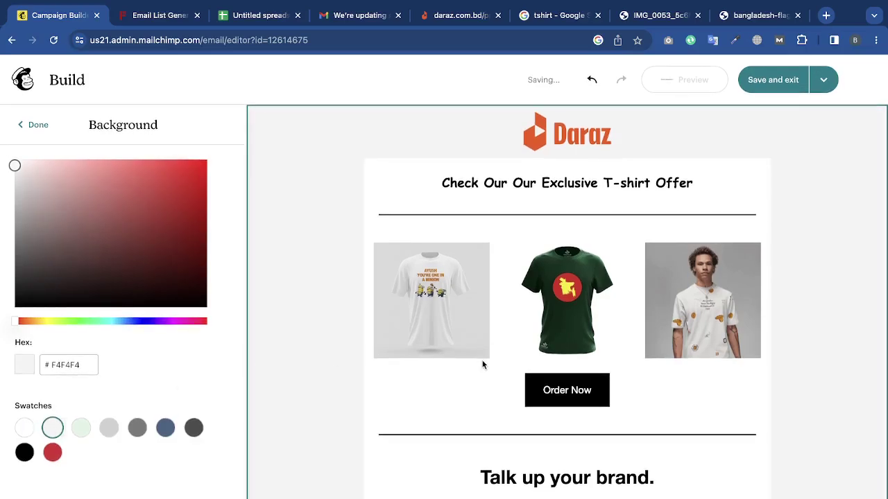
pyautogui.click(40, 125)
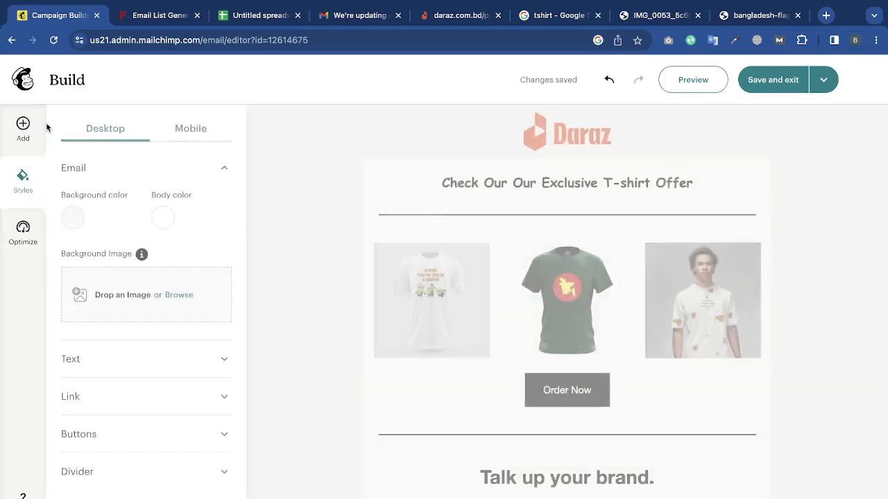
# Keep the email body colour white after trying dark red and grey.
pyautogui.click(164, 220)
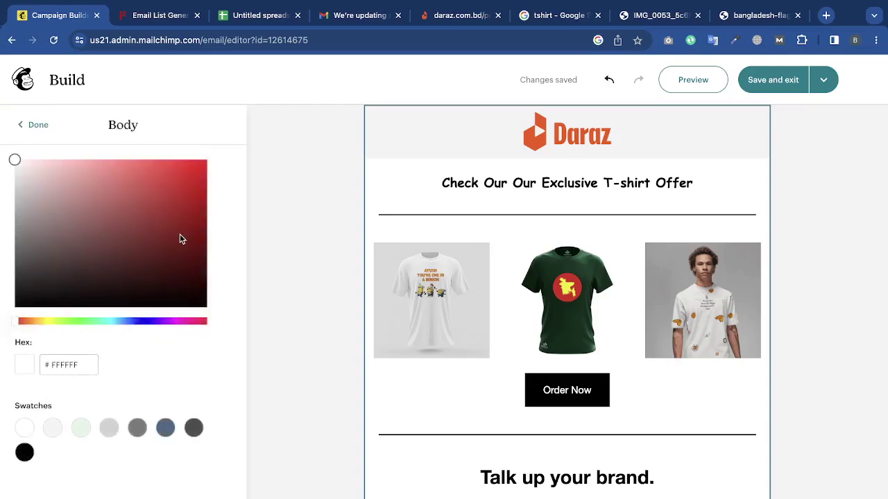
pyautogui.click(180, 236)
pyautogui.click(54, 430)
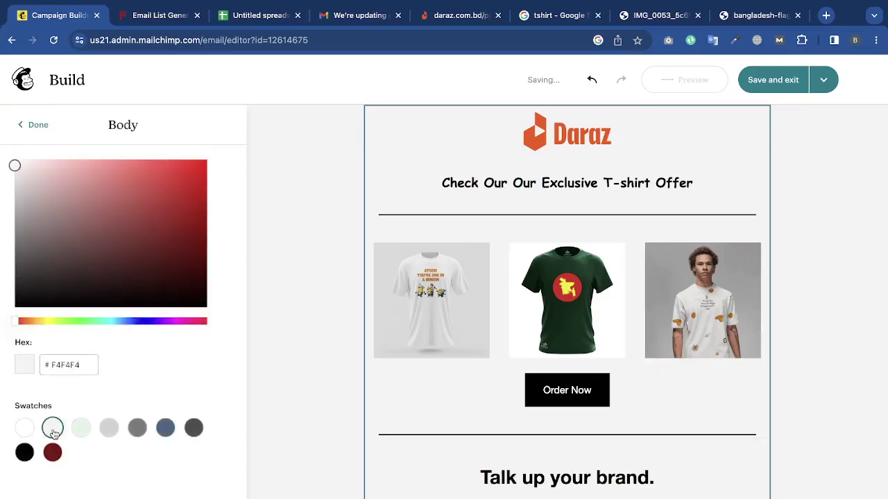
pyautogui.click(25, 428)
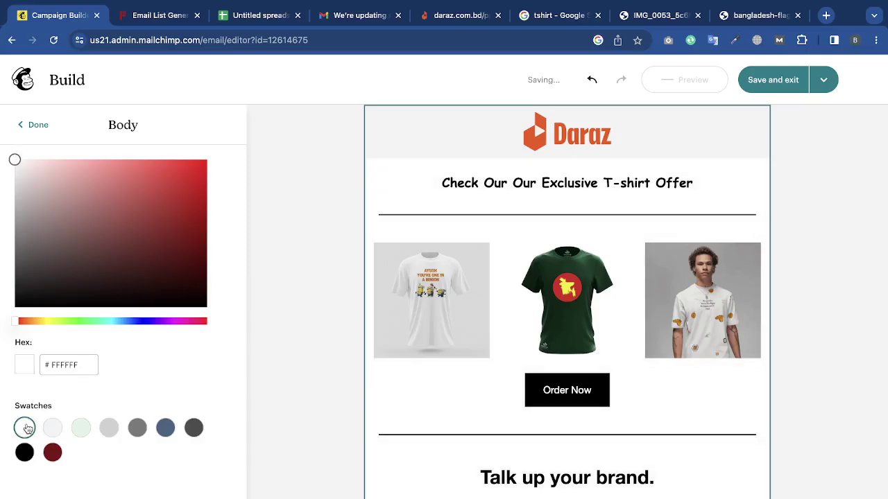
pyautogui.click(17, 129)
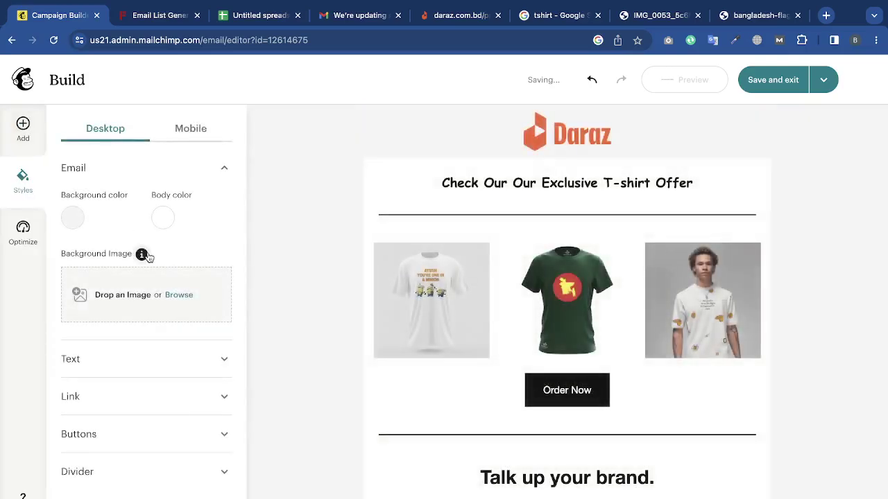
pyautogui.click(197, 132)
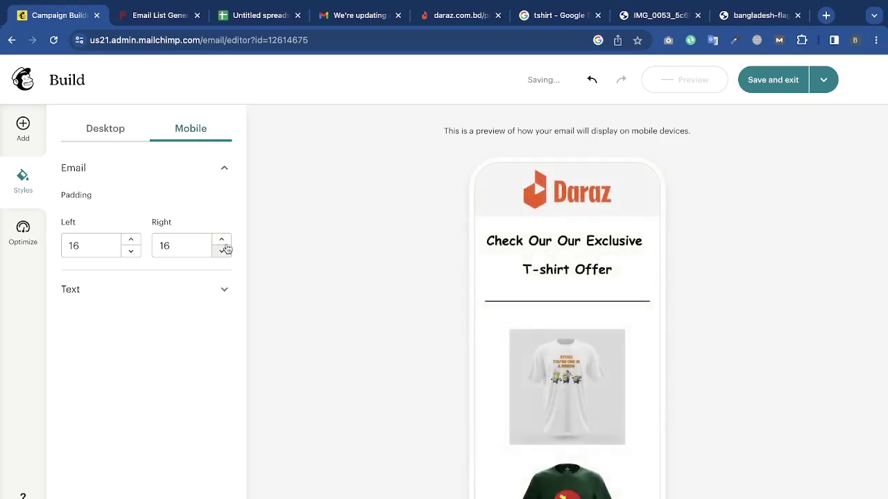
# Raise the mobile email padding to 26 on the left and 20 on the right.
pyautogui.scroll(-2, 536, 365)
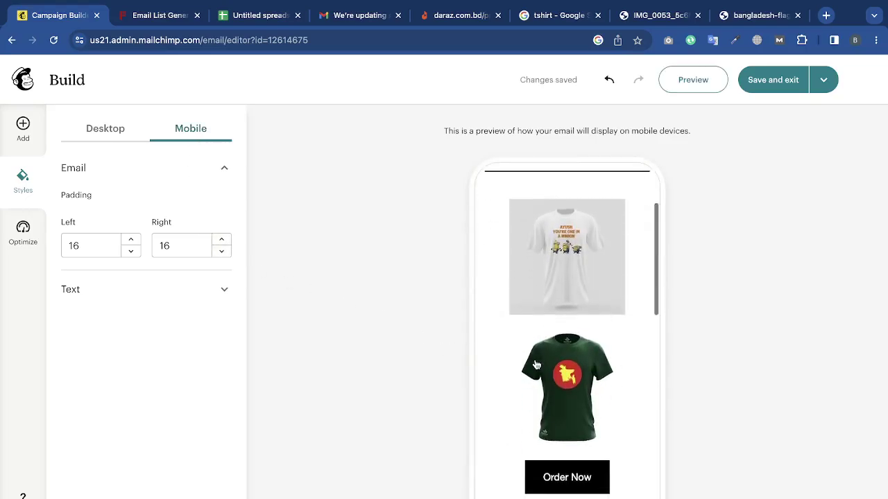
pyautogui.click(213, 285)
pyautogui.scroll(3, 483, 317)
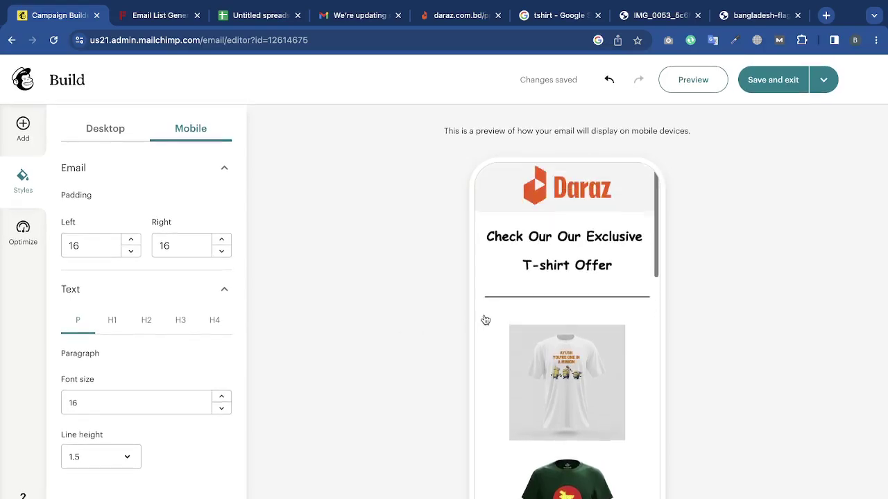
pyautogui.click(129, 240)
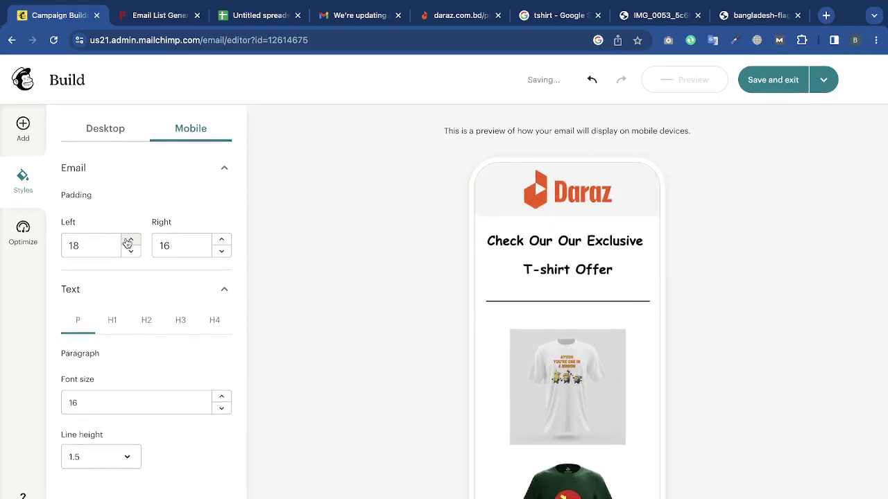
pyautogui.click(129, 240)
pyautogui.click(128, 241)
pyautogui.click(129, 241)
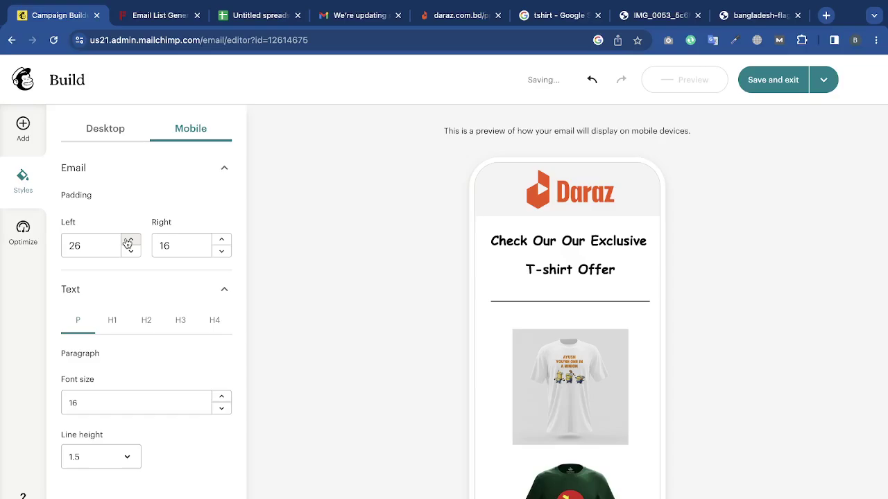
pyautogui.click(220, 240)
pyautogui.click(221, 241)
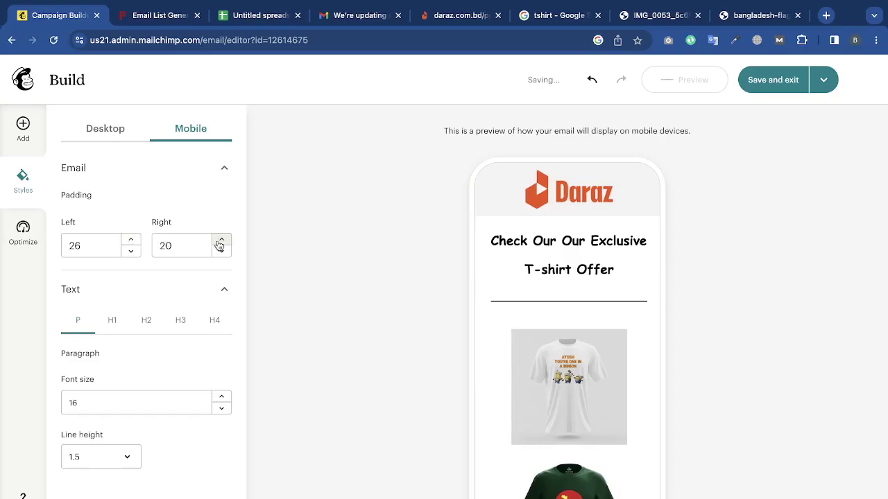
pyautogui.click(113, 120)
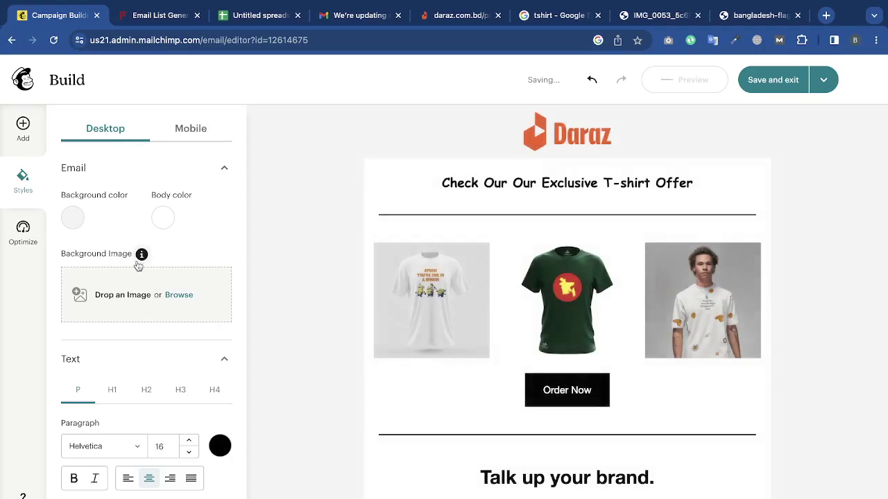
pyautogui.scroll(-3, 137, 265)
pyautogui.click(170, 199)
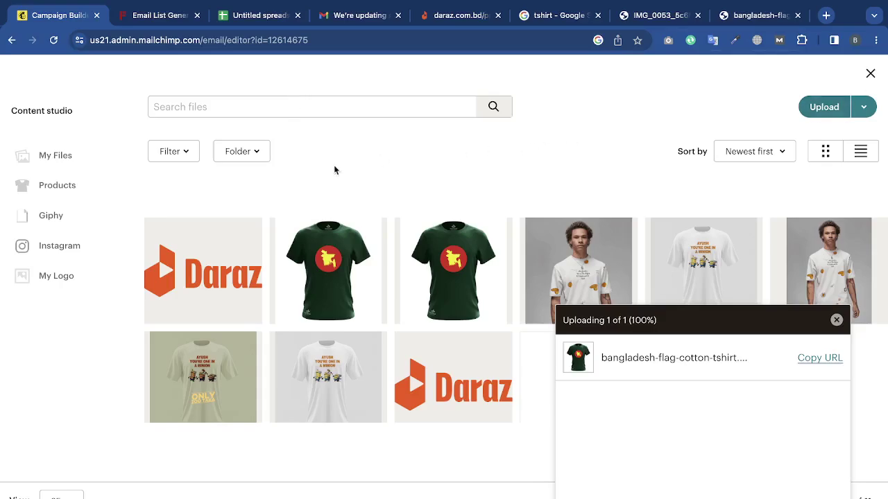
# Upload the T-shirt image from Downloads and insert test.02.jpeg as the email background.
pyautogui.click(73, 227)
pyautogui.click(61, 186)
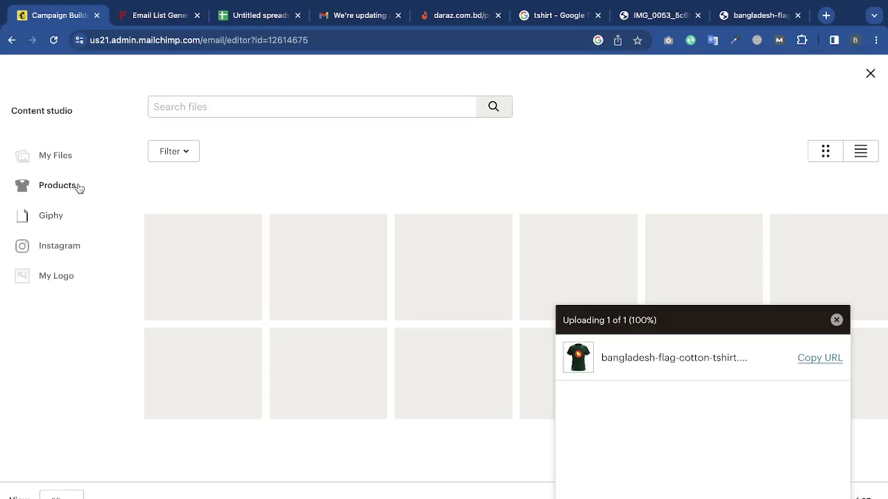
pyautogui.click(63, 254)
pyautogui.click(55, 157)
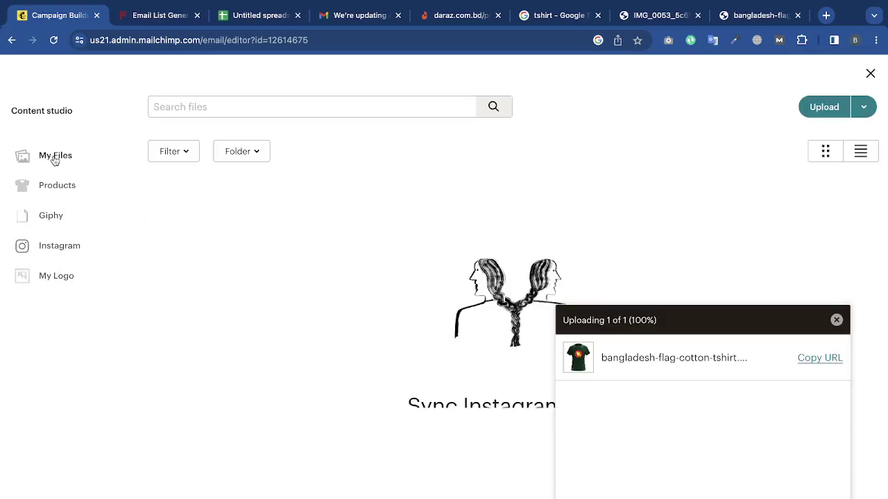
pyautogui.scroll(-1, 387, 278)
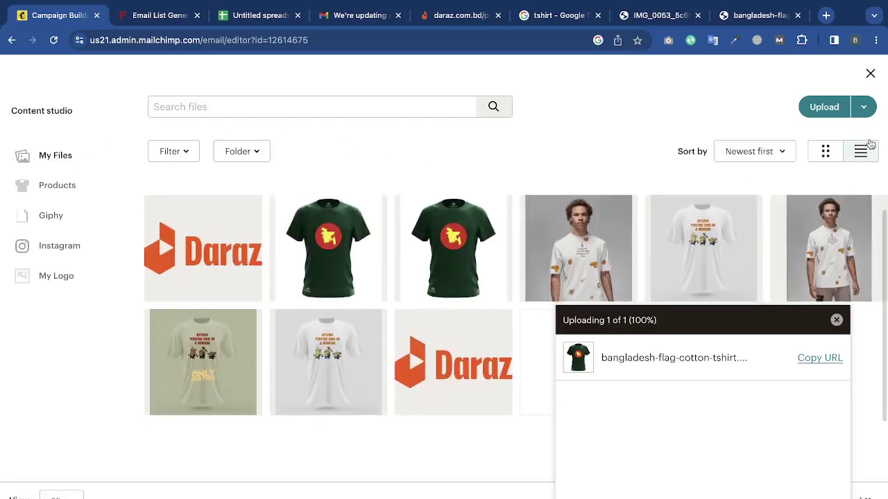
pyautogui.click(832, 105)
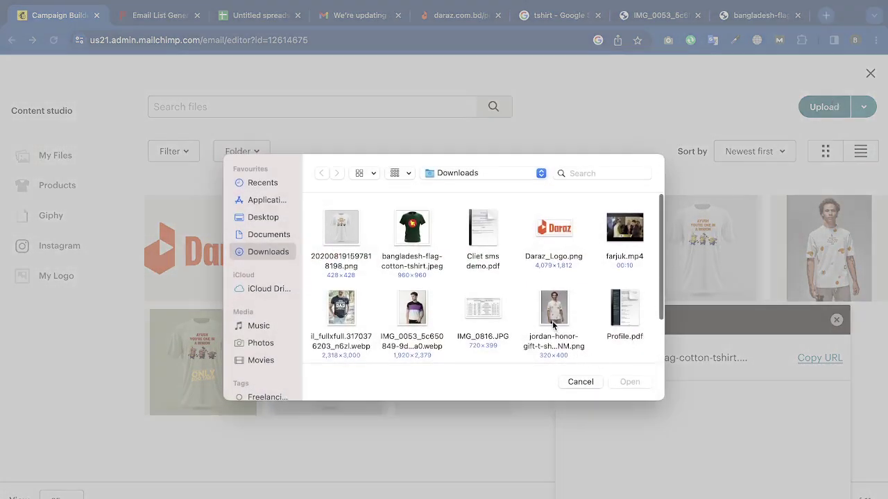
pyautogui.click(340, 312)
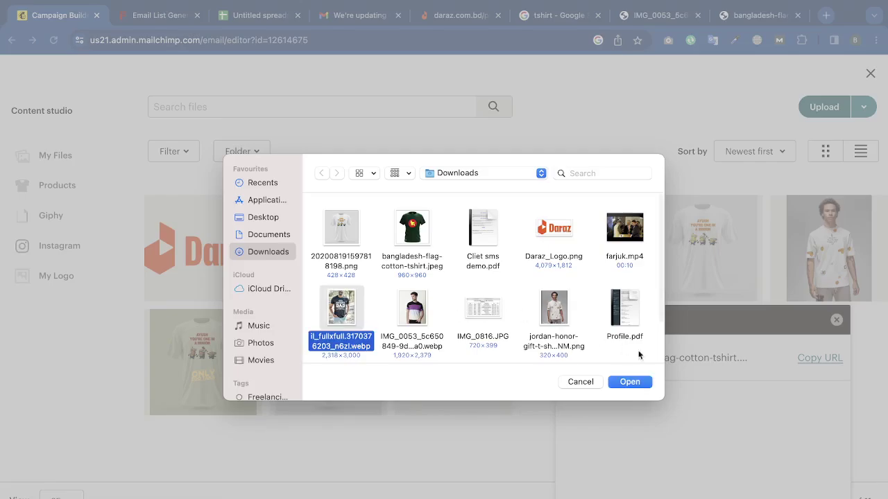
pyautogui.click(640, 381)
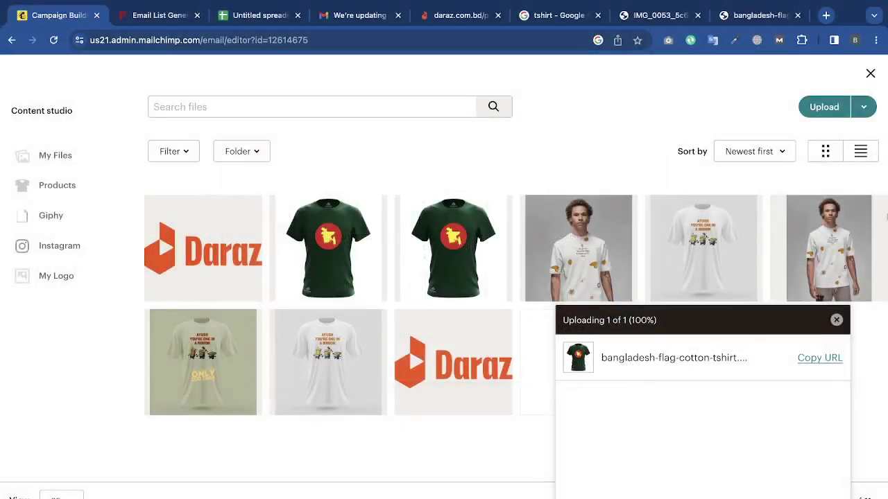
pyautogui.click(836, 319)
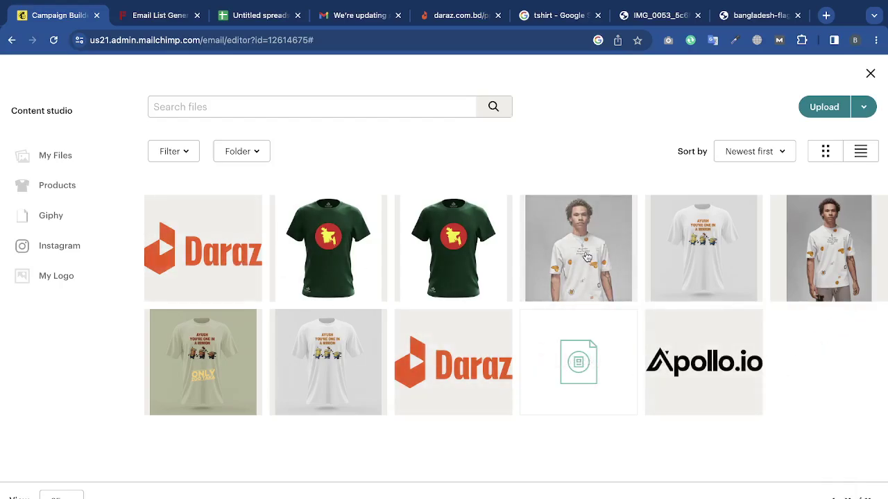
pyautogui.click(554, 267)
pyautogui.click(853, 115)
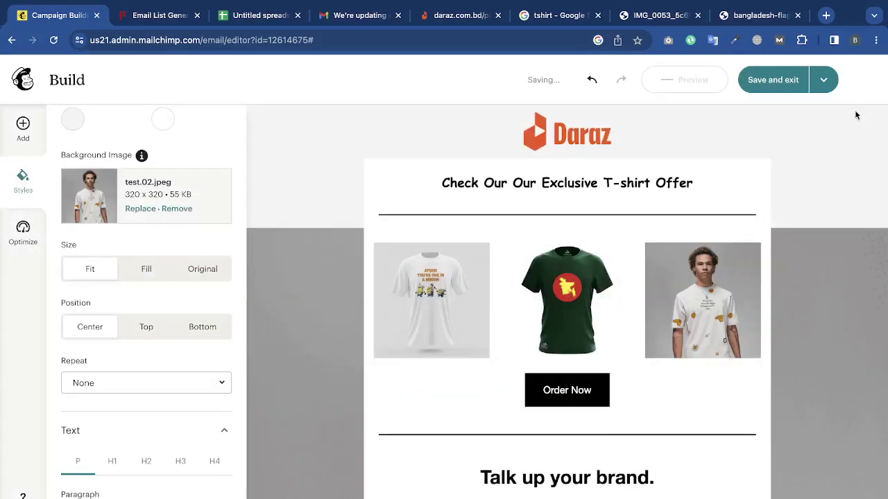
# Remove the email background image.
pyautogui.scroll(-10, 430, 419)
pyautogui.scroll(6, 431, 419)
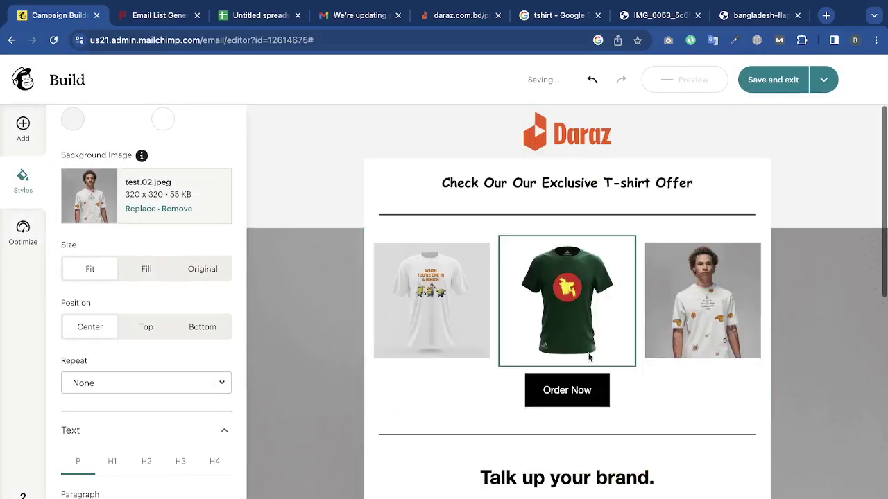
pyautogui.scroll(-5, 591, 358)
pyautogui.scroll(-2, 796, 410)
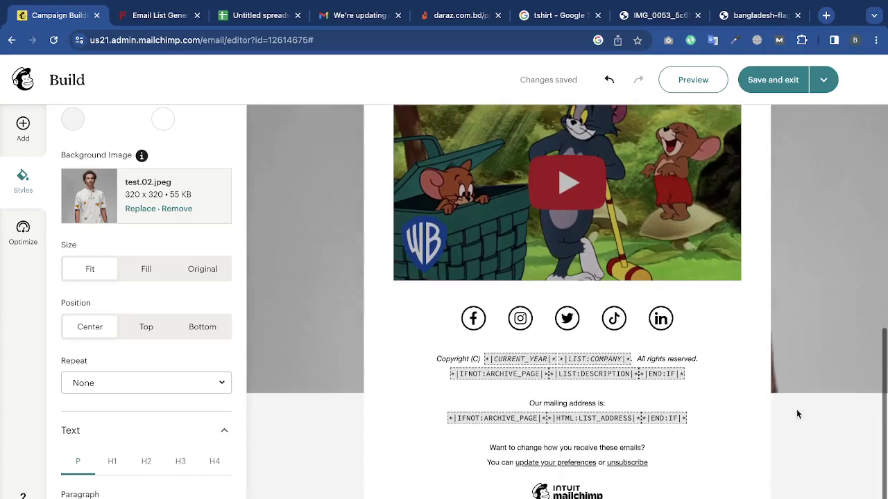
pyautogui.scroll(4, 780, 352)
pyautogui.scroll(3, 780, 356)
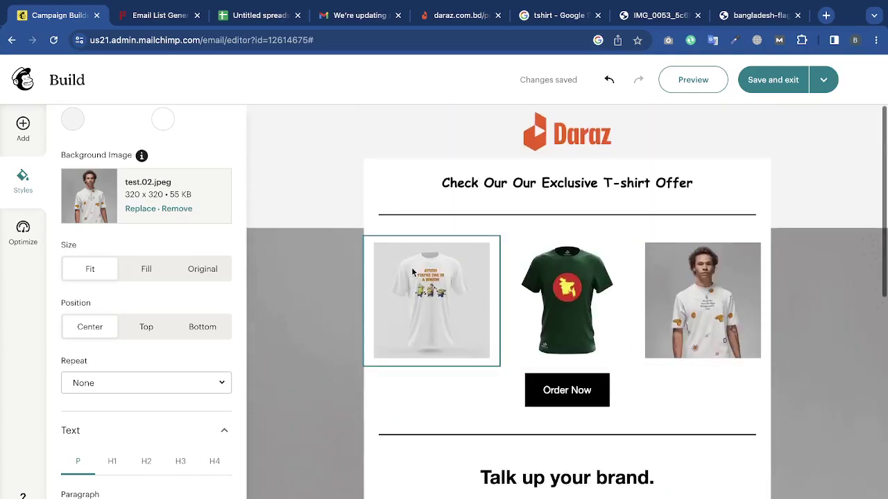
pyautogui.click(175, 216)
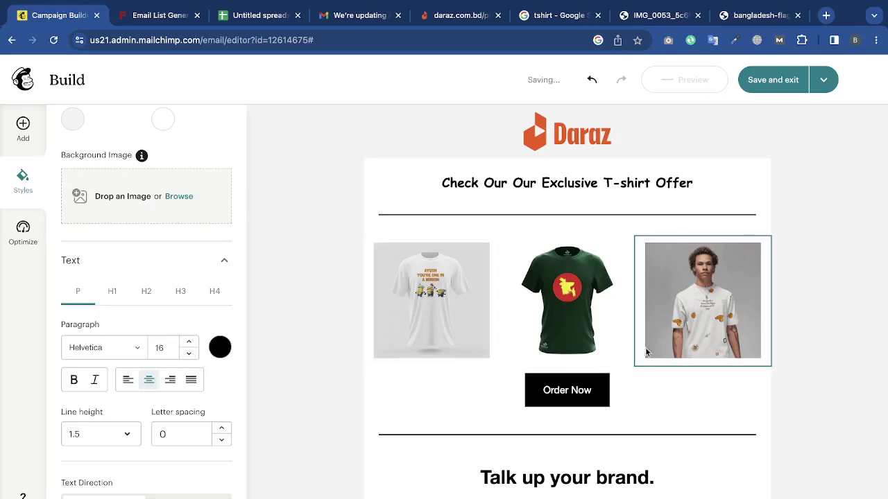
# Keep left-to-right text direction and centre-align the paragraph text.
pyautogui.scroll(-4, 150, 294)
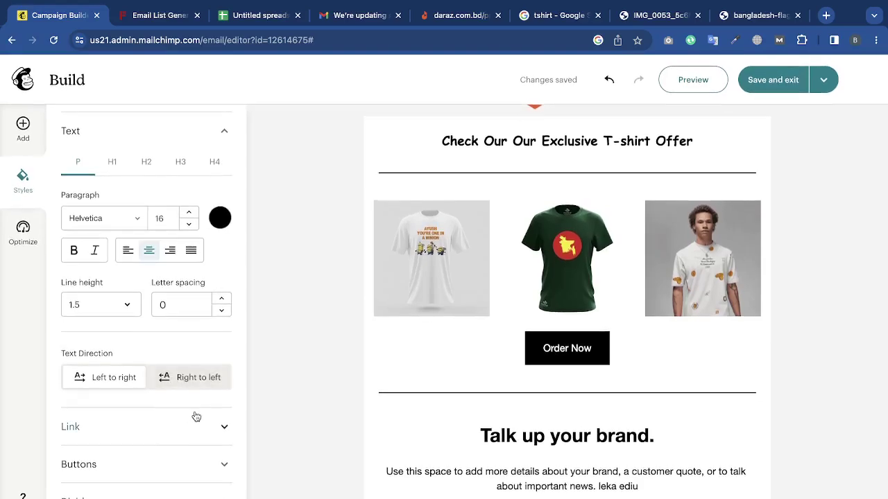
pyautogui.click(229, 375)
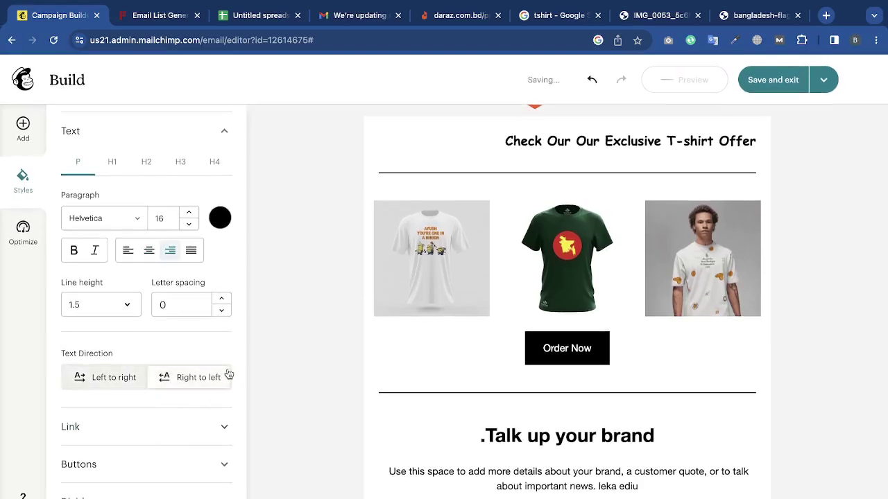
pyautogui.click(109, 387)
pyautogui.click(172, 380)
pyautogui.click(127, 383)
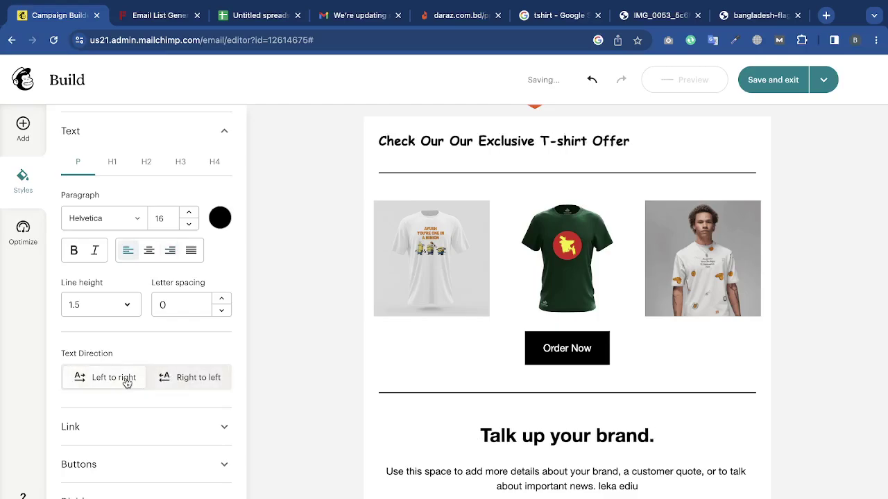
pyautogui.click(151, 253)
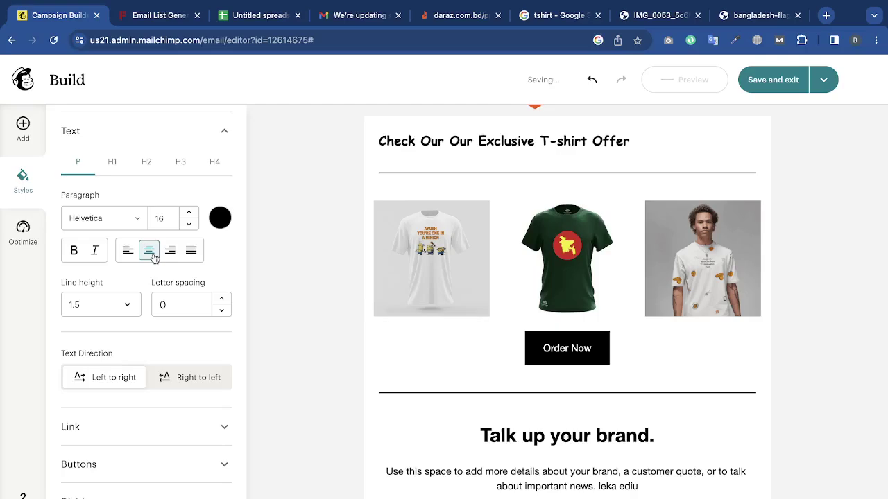
# Expand the link and button styles, then collapse the Email section.
pyautogui.click(172, 423)
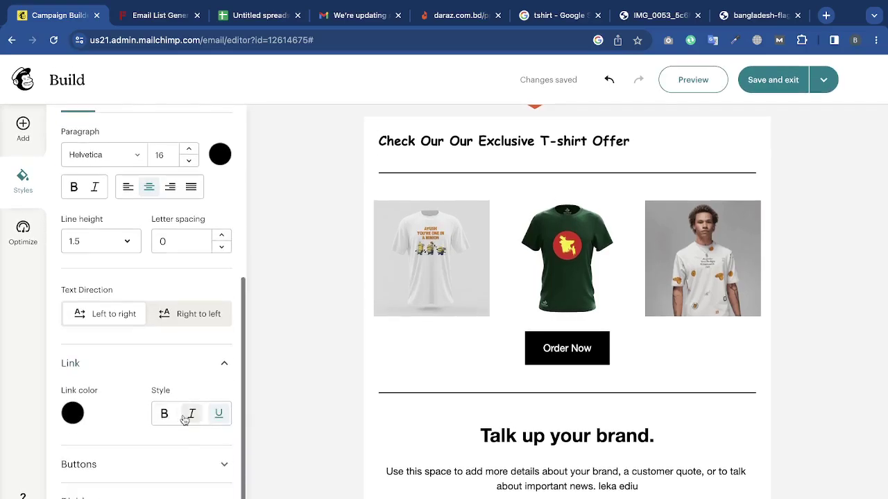
pyautogui.click(203, 474)
pyautogui.scroll(-5, 198, 444)
pyautogui.scroll(10, 189, 347)
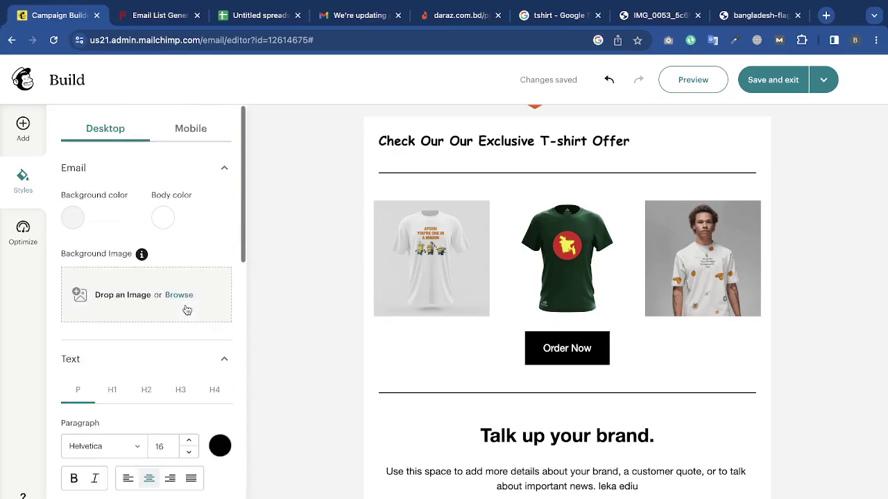
pyautogui.click(226, 169)
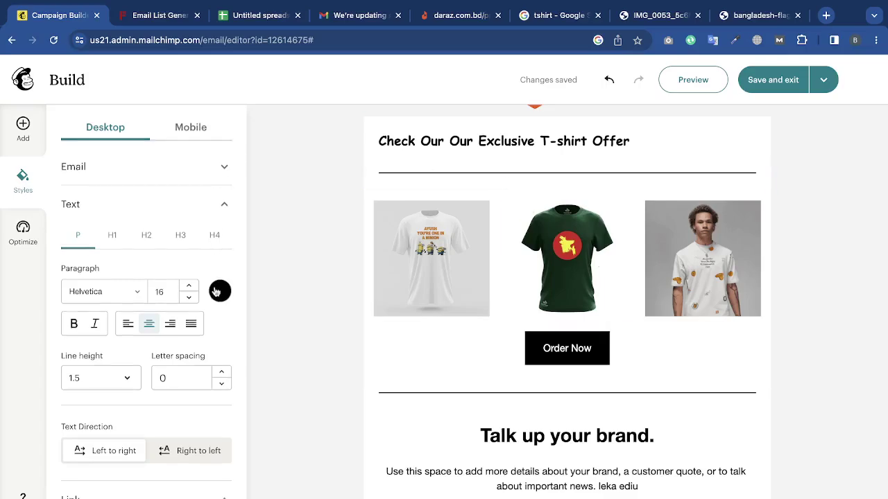
pyautogui.scroll(-3, 208, 298)
# Toggle the Optimize link error check off and back on.
pyautogui.click(27, 240)
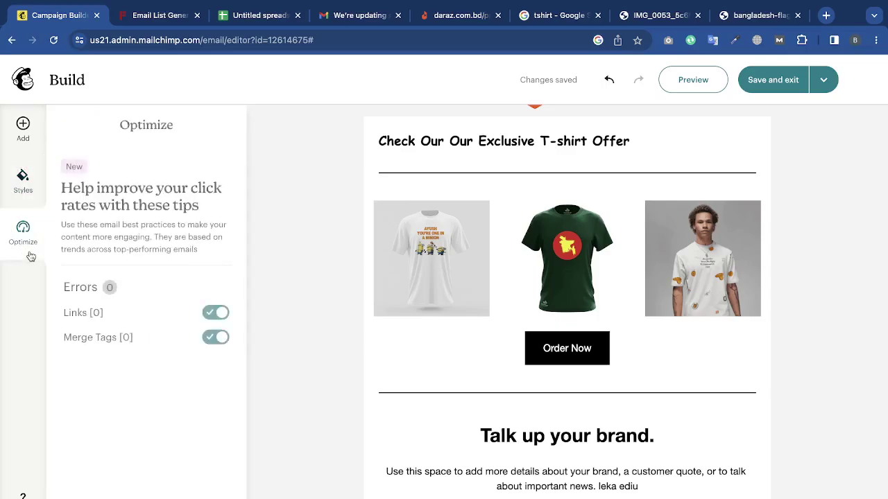
pyautogui.click(214, 313)
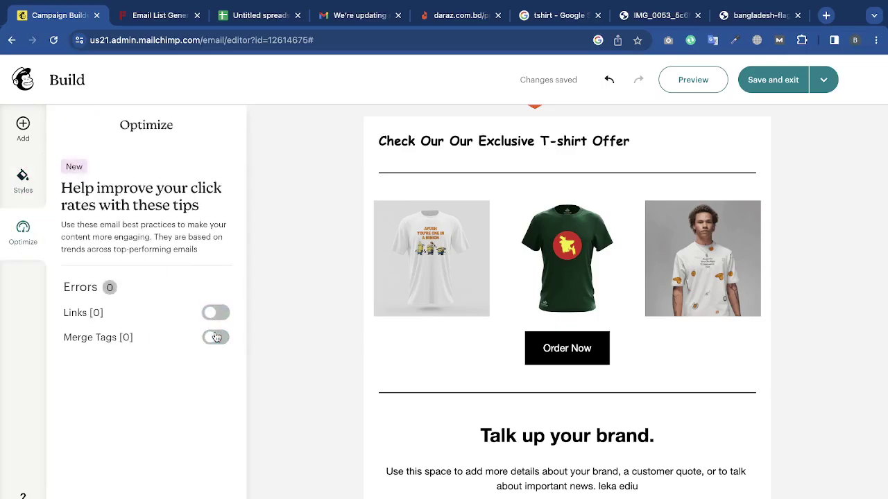
pyautogui.click(221, 315)
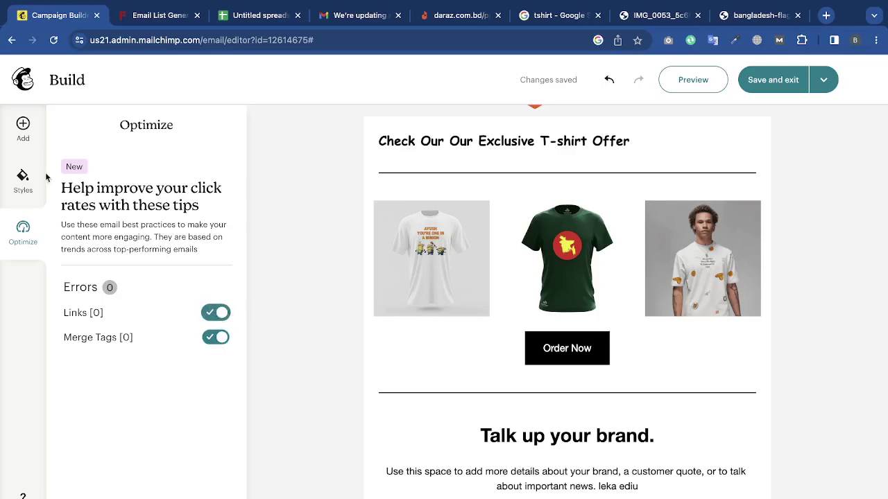
pyautogui.click(23, 181)
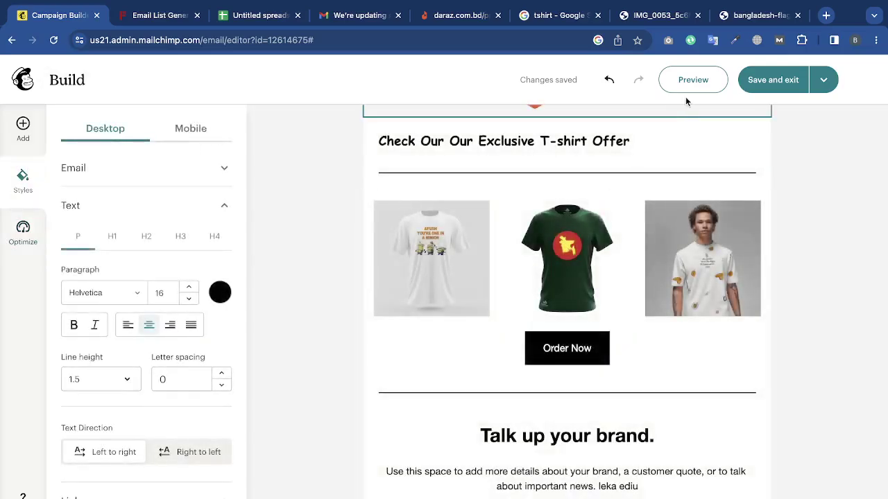
# Centre-align the 'Check Our Our Exclusive T-shirt Offer' heading.
pyautogui.click(593, 141)
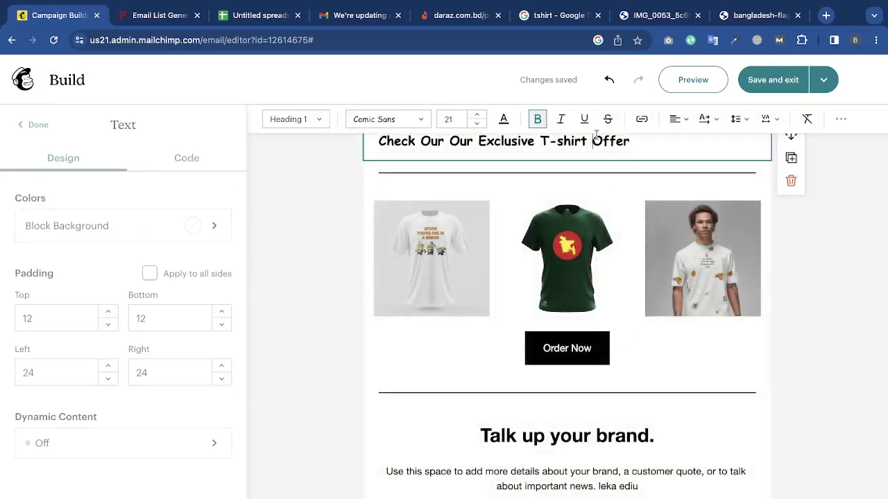
pyautogui.click(678, 120)
pyautogui.click(694, 143)
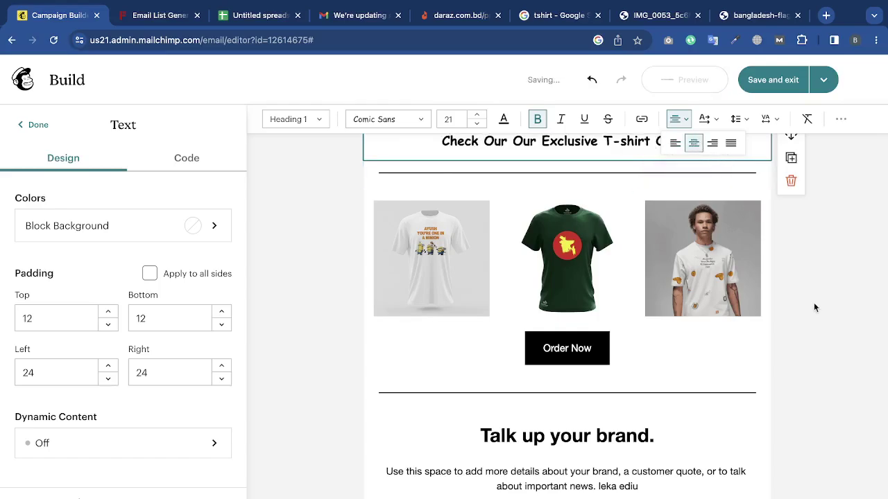
pyautogui.click(814, 302)
pyautogui.scroll(-6, 813, 302)
pyautogui.scroll(7, 814, 303)
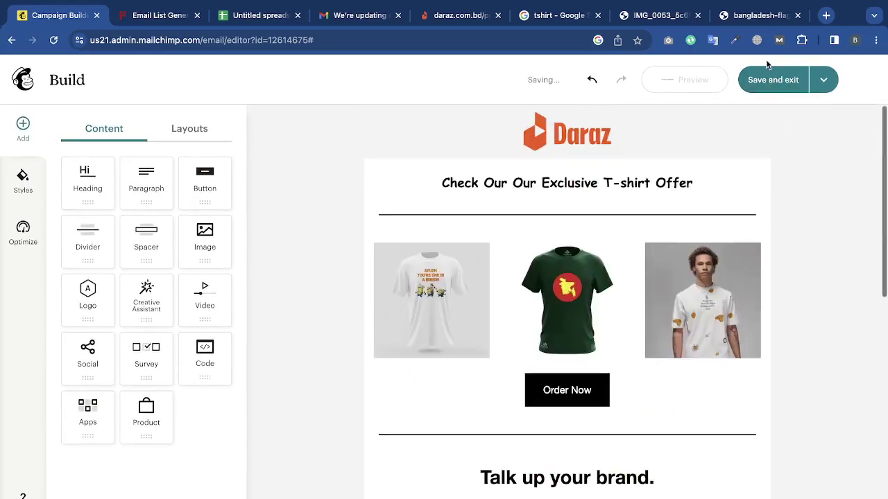
pyautogui.click(697, 82)
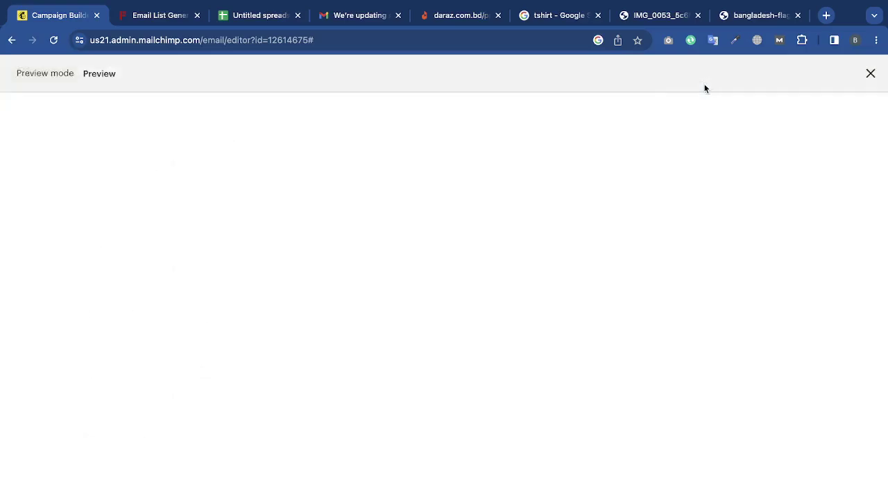
# Scroll through the T-shirt offer email preview, then close the preview.
pyautogui.scroll(-10, 437, 368)
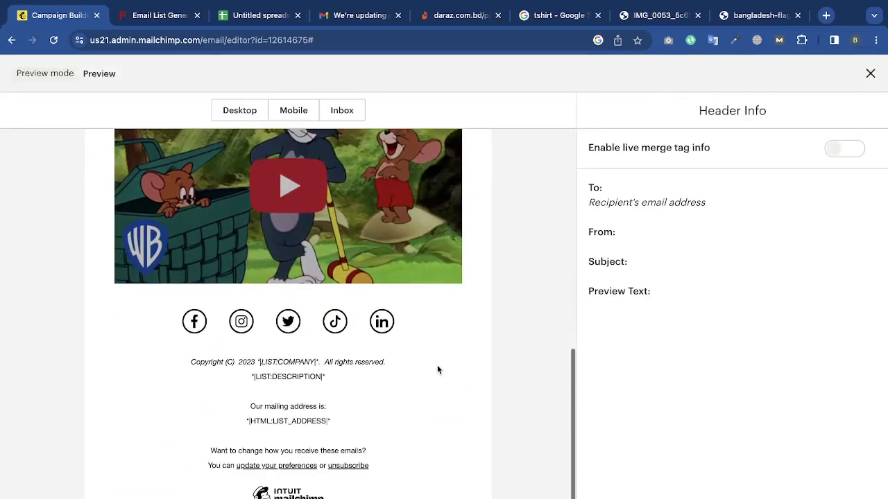
pyautogui.scroll(10, 438, 369)
pyautogui.scroll(-10, 437, 365)
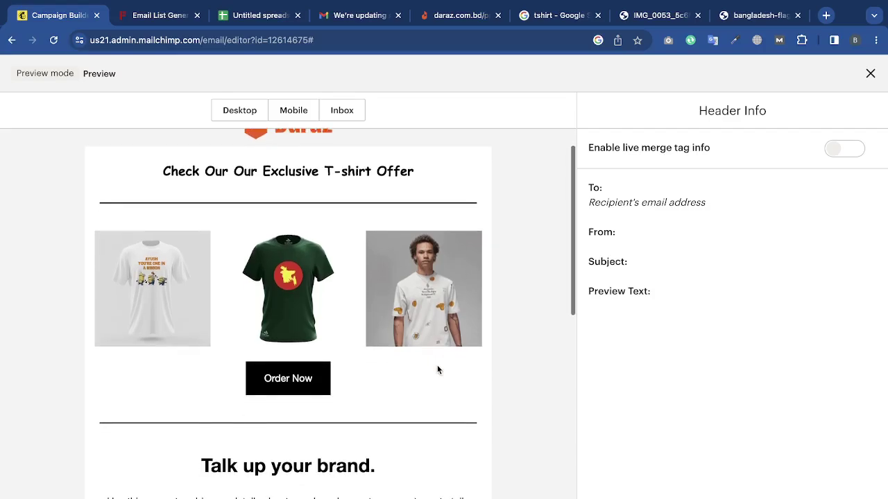
pyautogui.scroll(10, 437, 365)
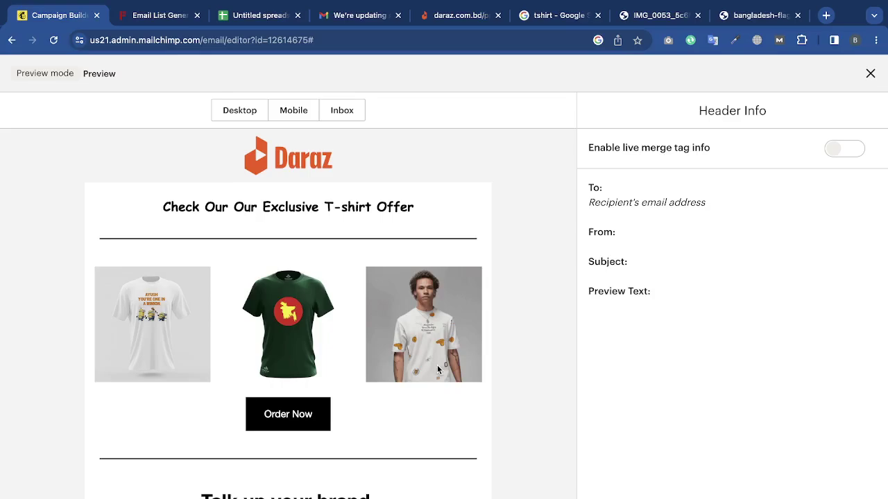
pyautogui.scroll(-8, 438, 370)
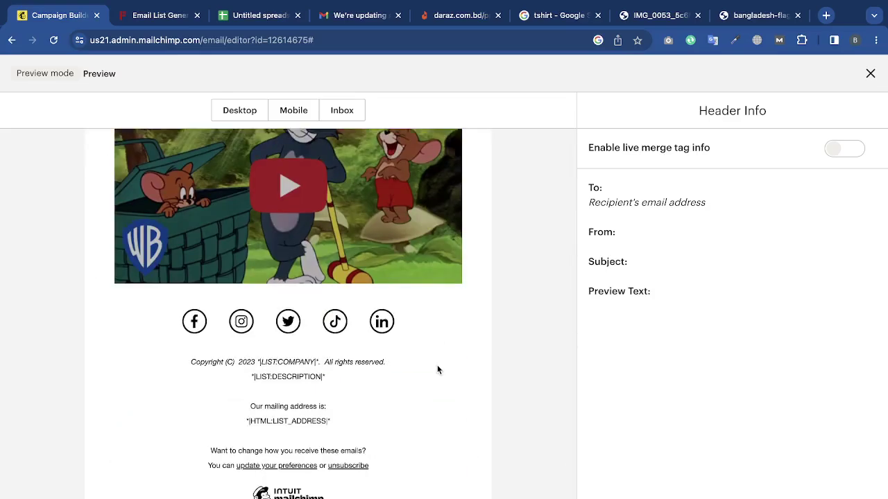
pyautogui.click(870, 73)
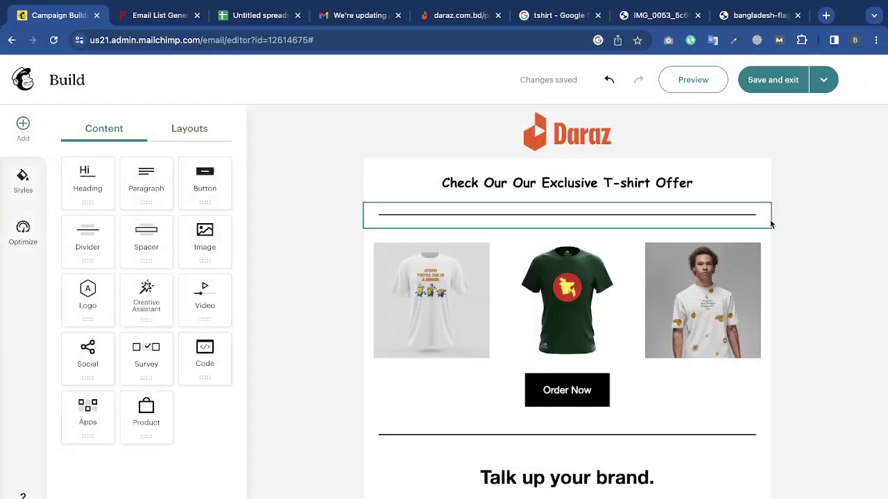
# Save the email design and exit the builder to the campaign page.
pyautogui.scroll(-8, 737, 381)
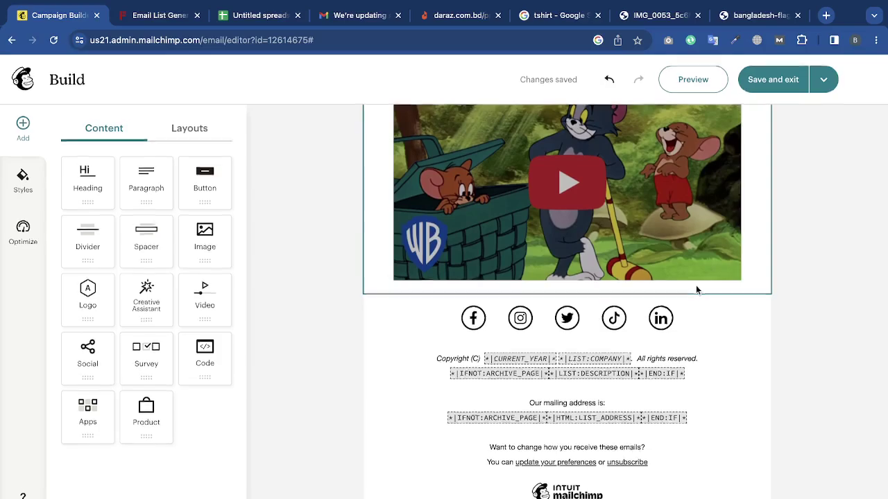
pyautogui.scroll(10, 716, 292)
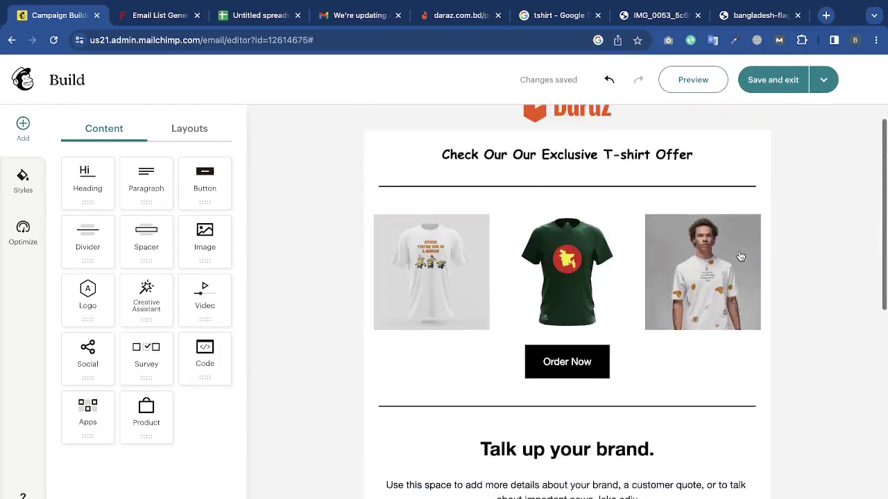
pyautogui.click(789, 82)
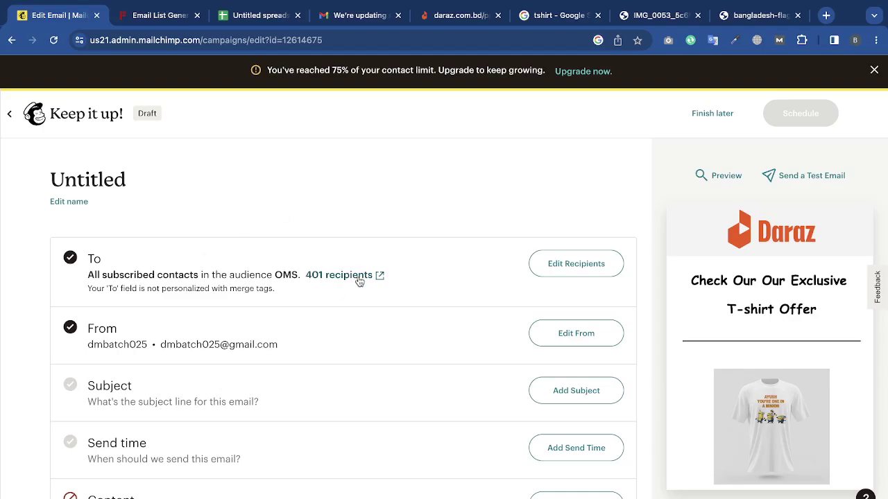
# Keep the recipients set to all subscribers of the OMS audience.
pyautogui.click(579, 261)
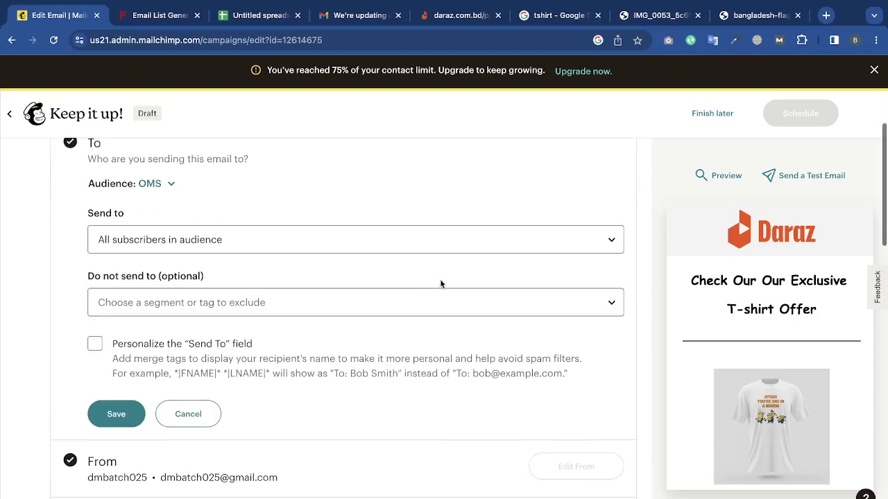
pyautogui.click(368, 244)
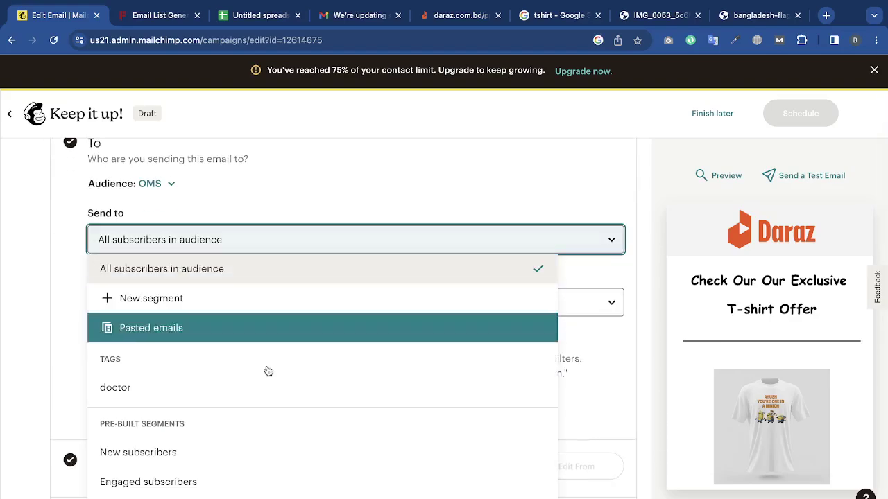
pyautogui.click(332, 165)
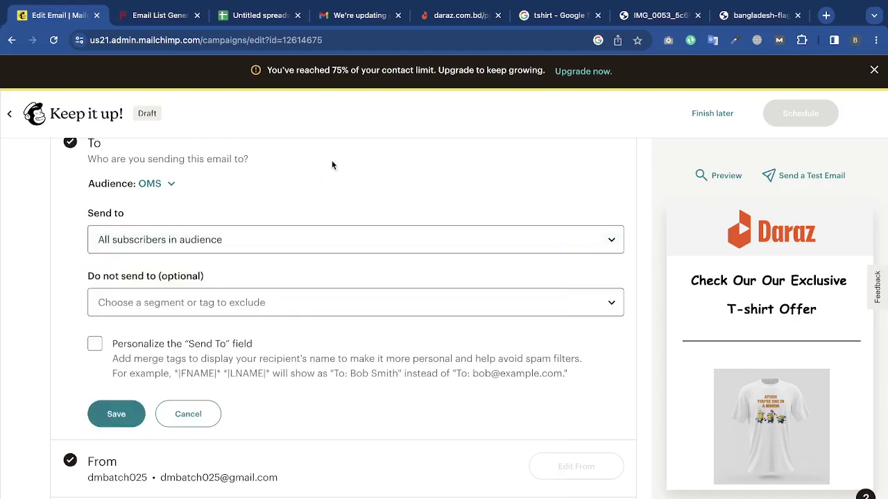
pyautogui.scroll(-1, 331, 164)
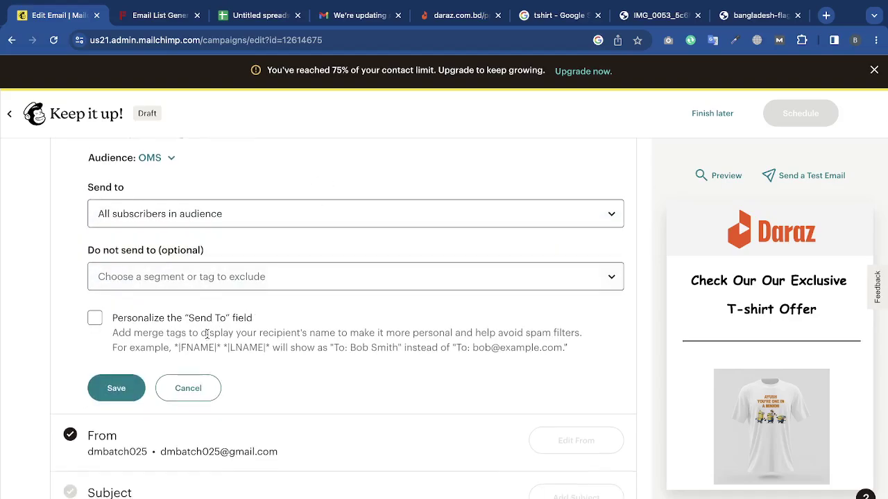
pyautogui.click(189, 388)
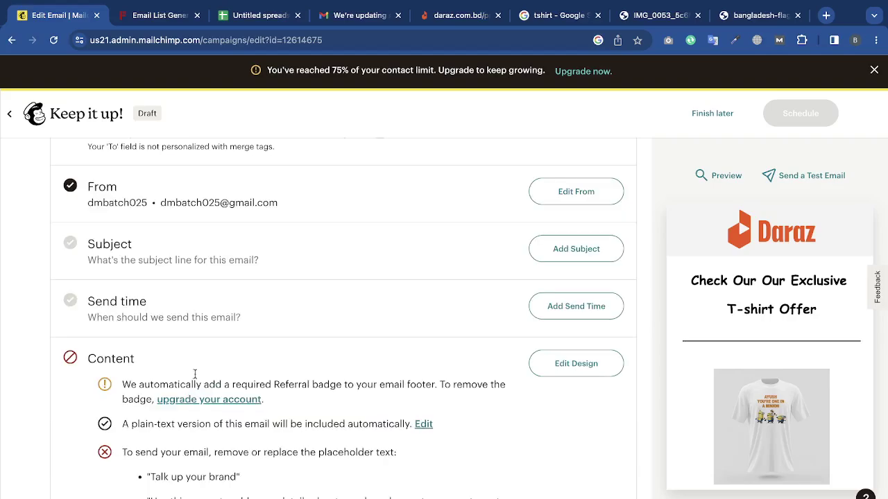
pyautogui.scroll(1, 426, 211)
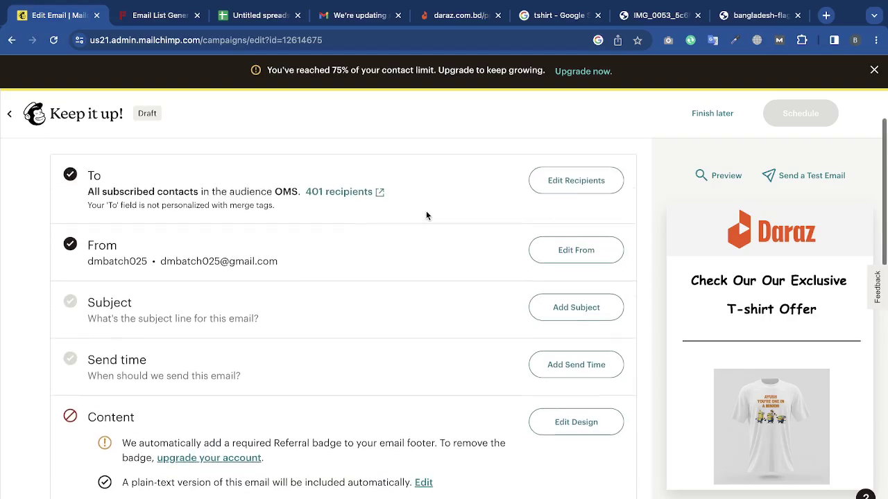
# Review the sender form unchanged, then try *|FNAME|* To-field personalization and discard it.
pyautogui.click(541, 263)
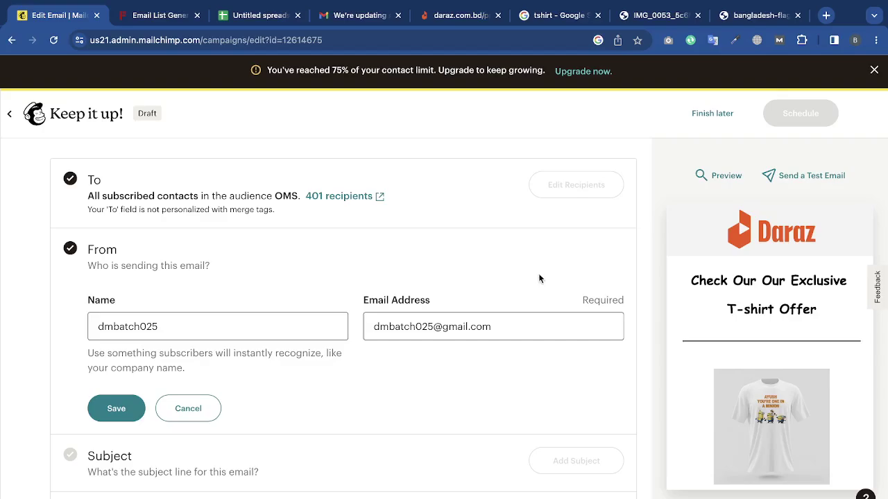
pyautogui.click(188, 409)
pyautogui.click(597, 186)
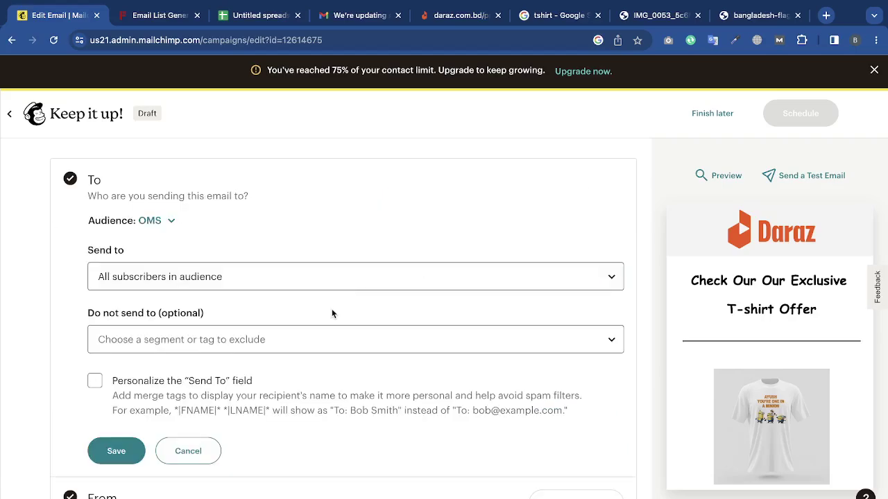
pyautogui.click(154, 366)
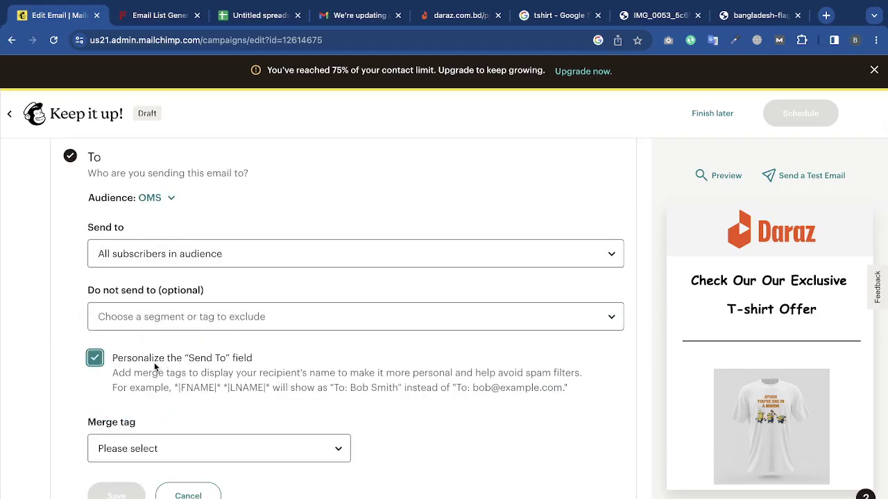
pyautogui.click(246, 444)
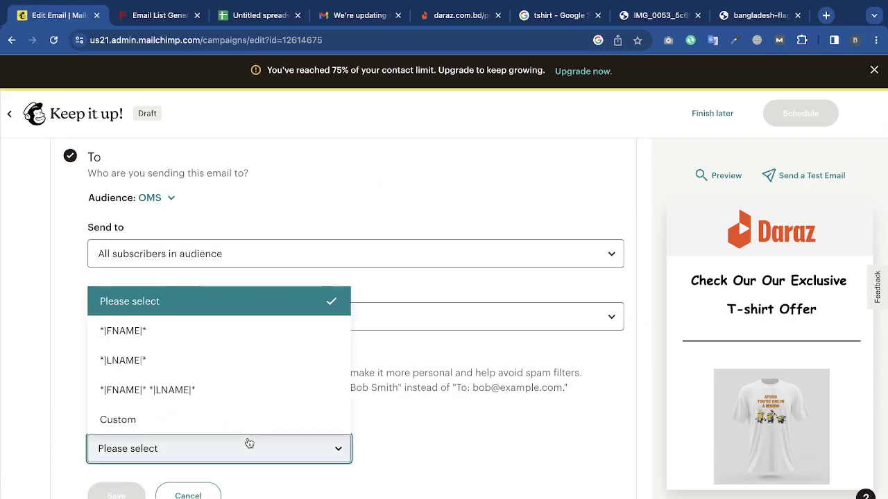
pyautogui.click(224, 340)
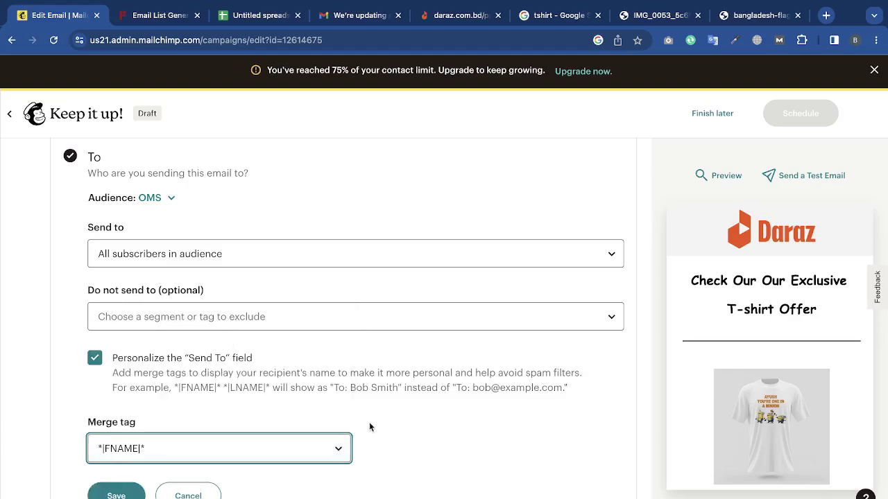
pyautogui.tripleClick(359, 388)
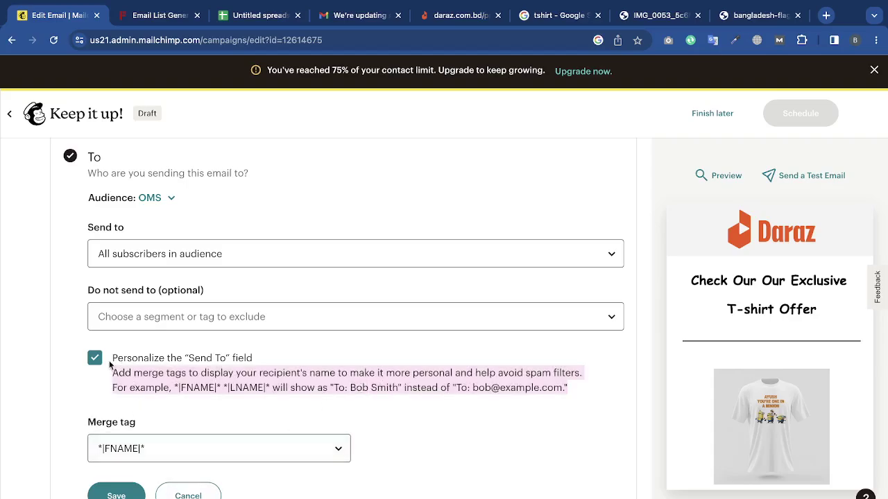
pyautogui.click(95, 358)
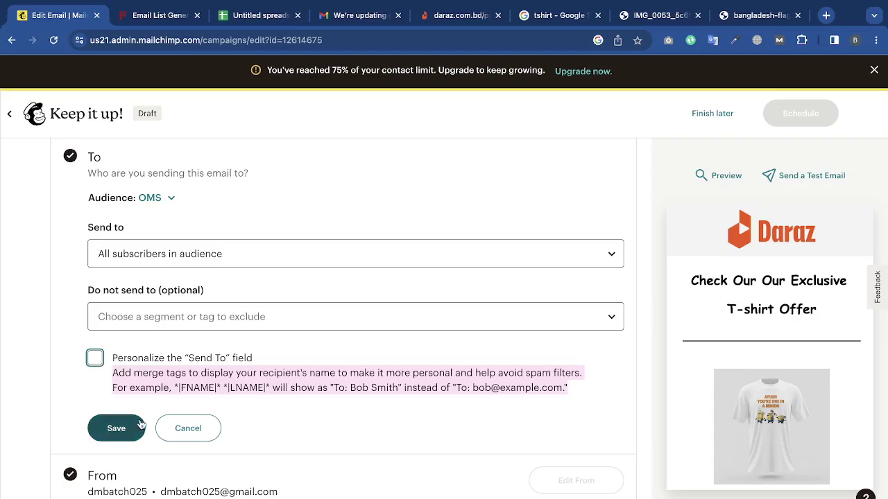
pyautogui.click(193, 427)
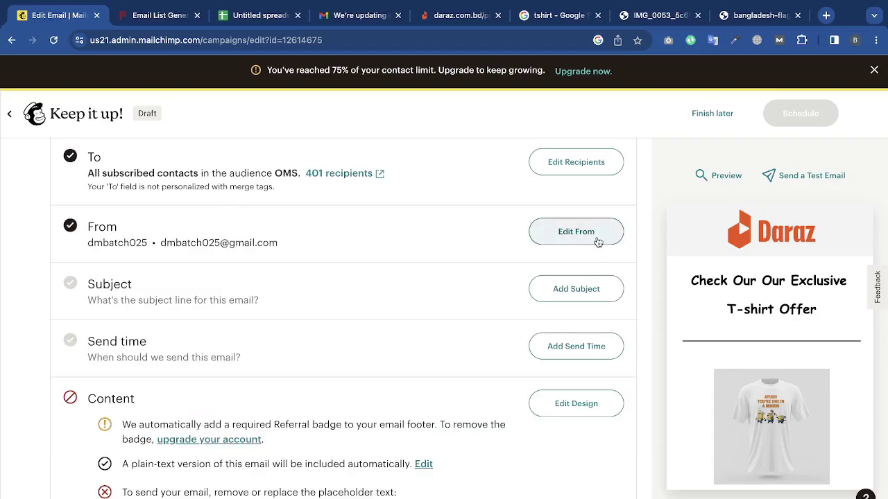
# Set the sender name to 'Daraz Bangladesh', replace the sender email with the new Gmail address, and save.
pyautogui.click(574, 231)
pyautogui.doubleClick(280, 303)
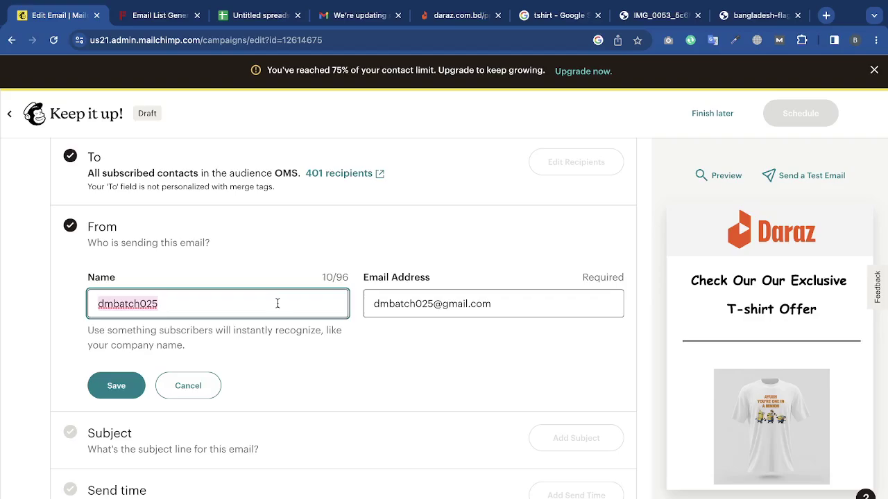
pyautogui.write('Daraz Bangladesh')
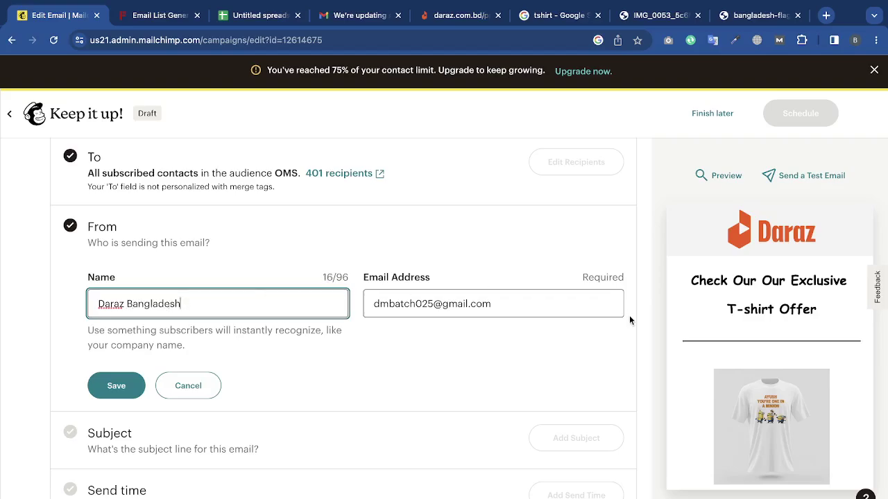
pyautogui.click(528, 326)
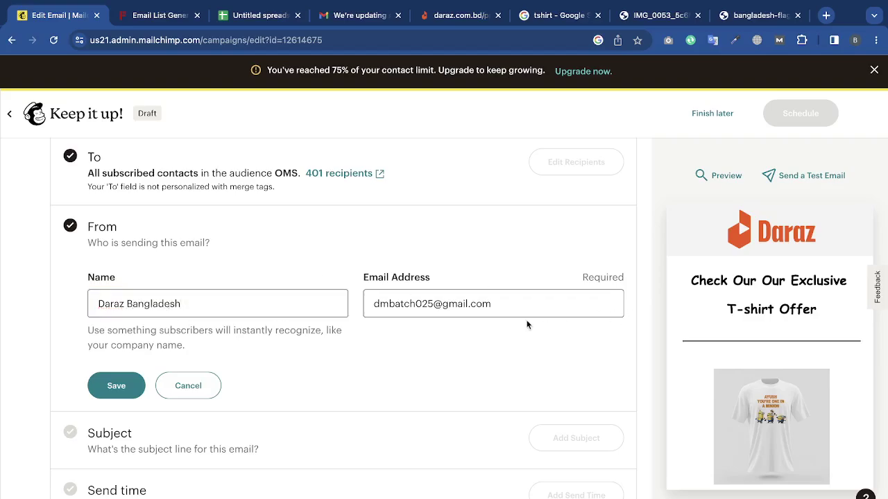
pyautogui.tripleClick(515, 315)
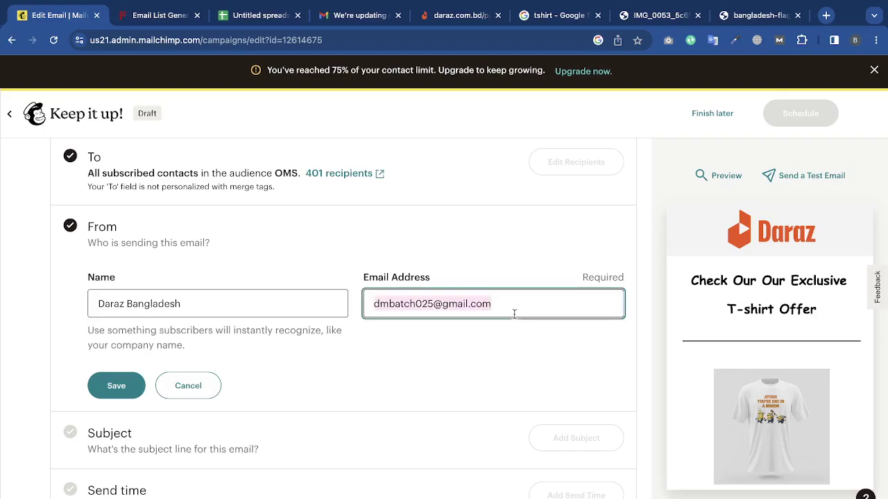
pyautogui.press('BackSpace')
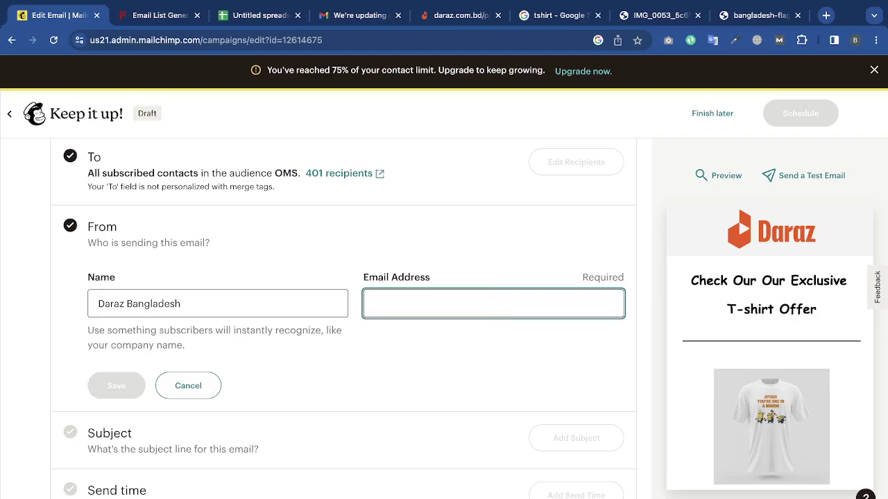
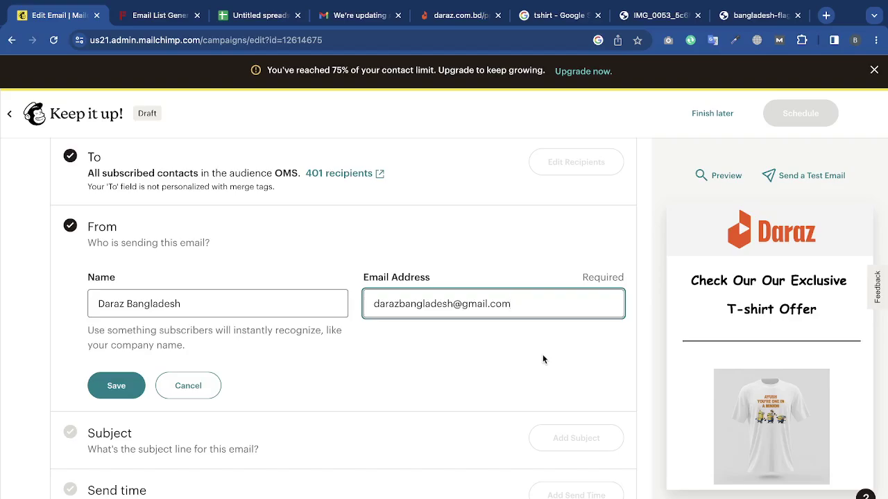
pyautogui.doubleClick(501, 303)
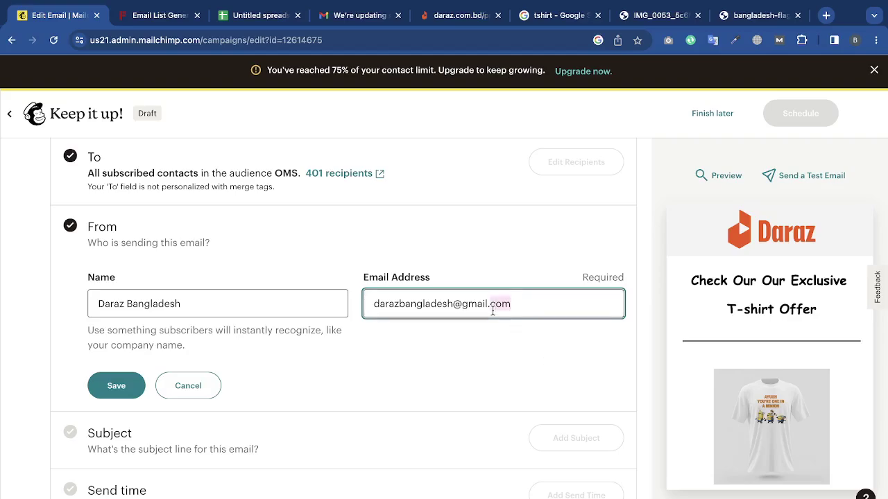
pyautogui.click(244, 304)
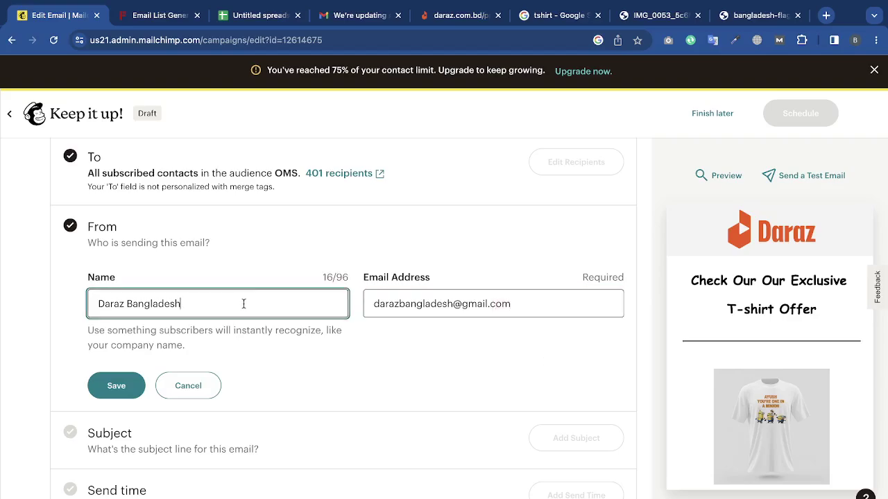
pyautogui.click(117, 392)
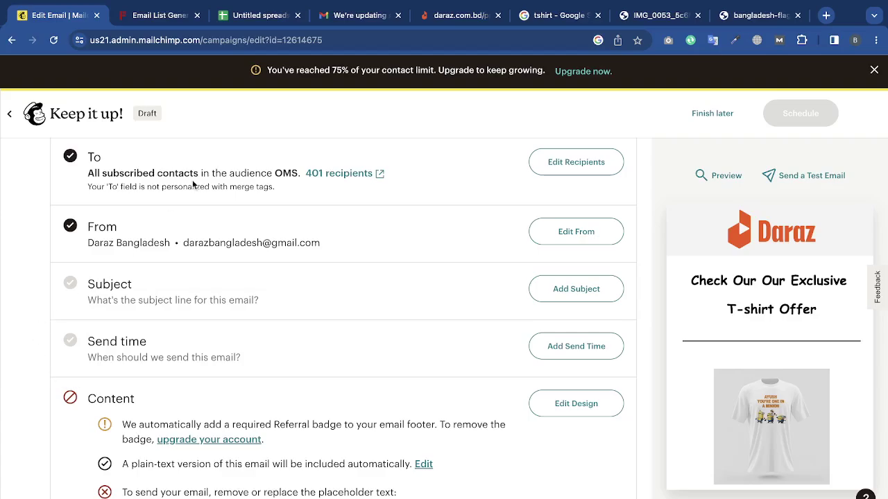
# Enter the subject 'Get Your Free T-shirt 😇', correcting the spelling and adding the emoji.
pyautogui.click(613, 284)
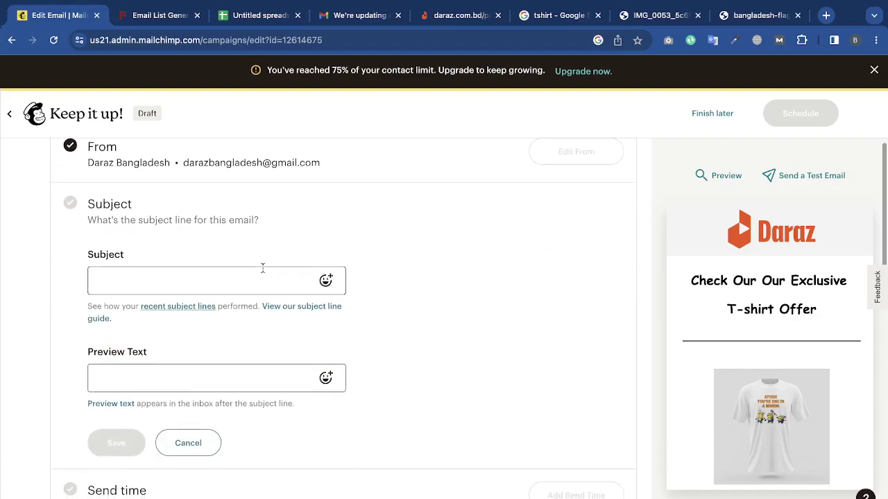
pyautogui.click(260, 268)
pyautogui.click(215, 371)
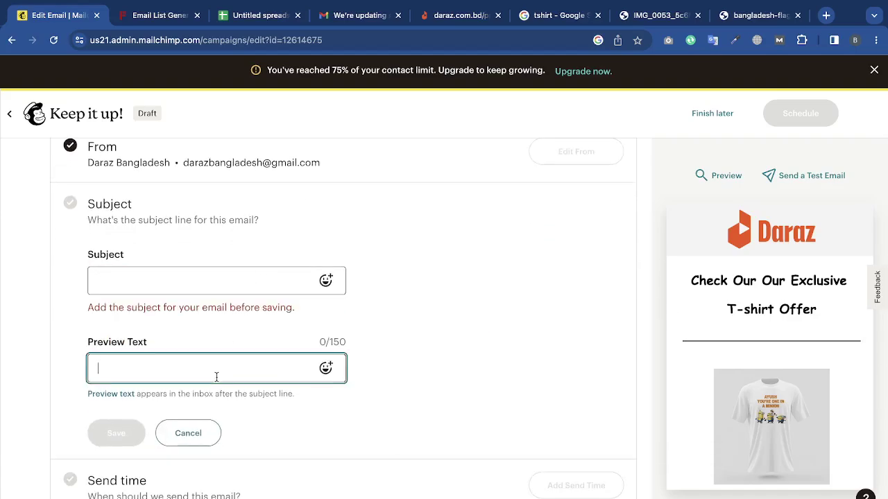
pyautogui.click(199, 278)
pyautogui.write('Get')
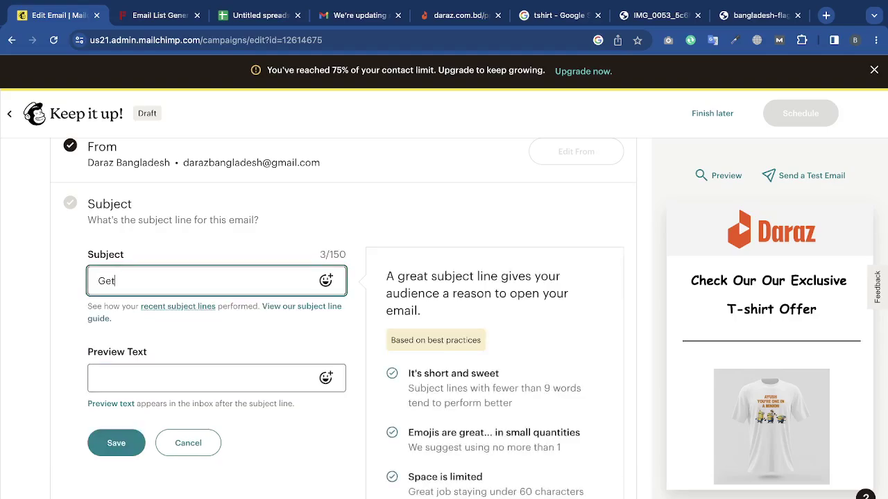
pyautogui.write(' Your Free Thsirt')
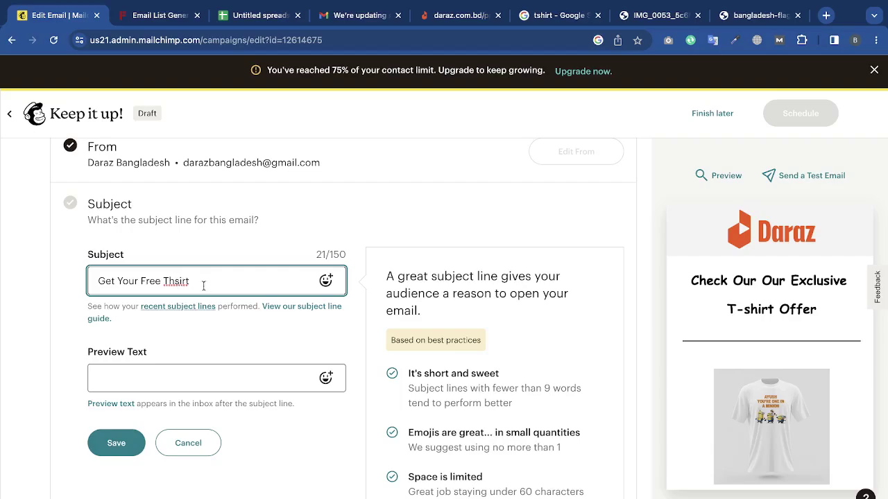
pyautogui.rightClick(177, 279)
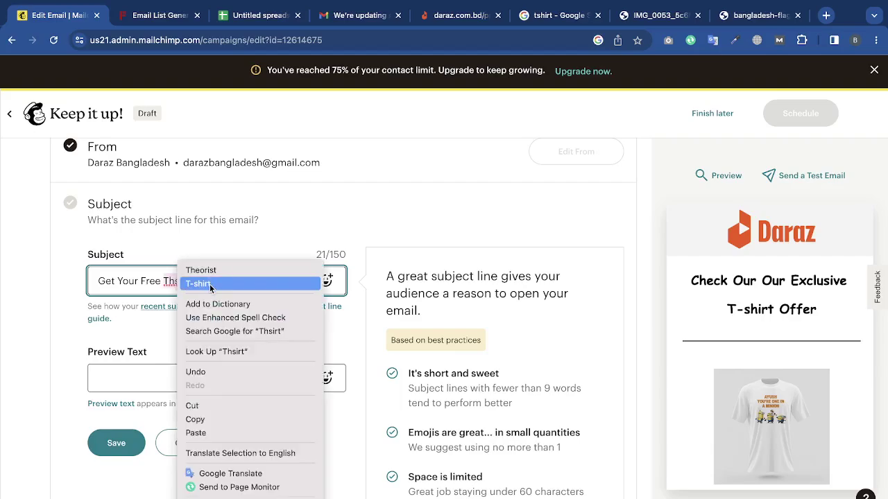
pyautogui.click(208, 281)
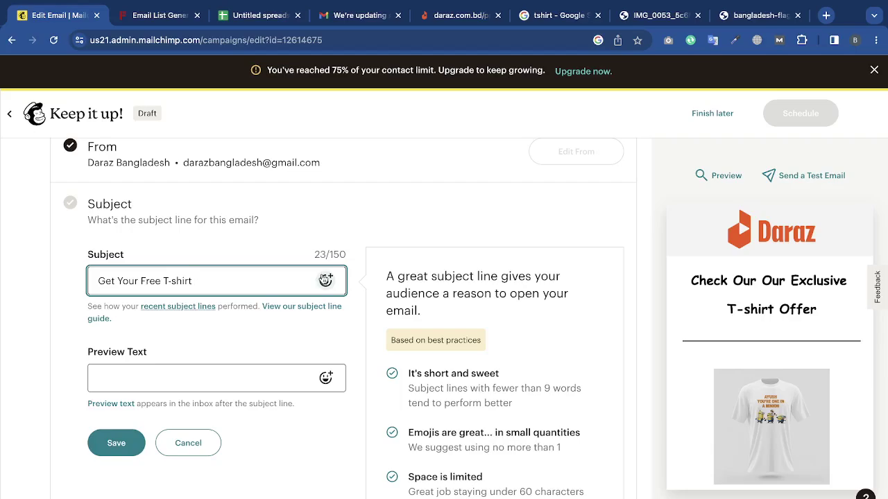
pyautogui.click(326, 281)
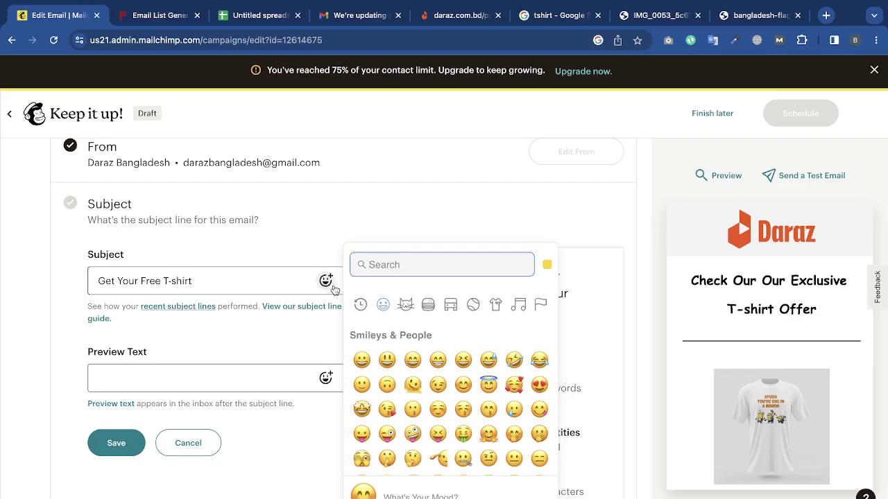
pyautogui.scroll(-1, 451, 437)
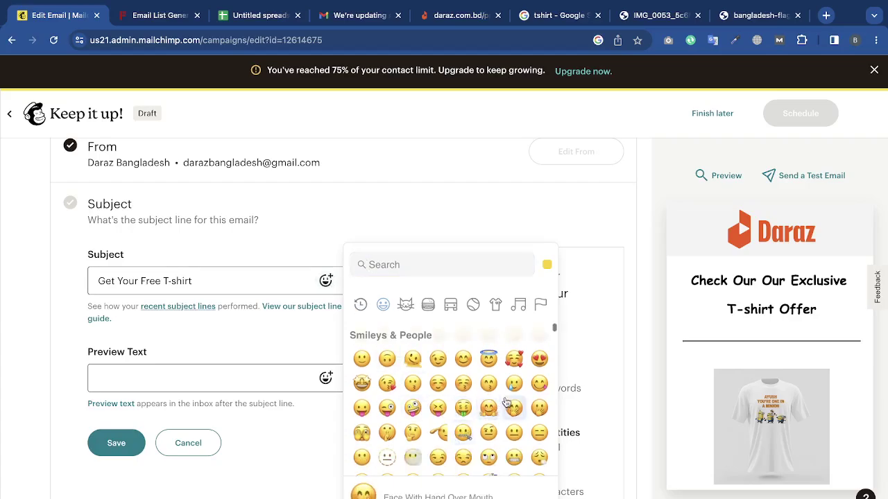
pyautogui.click(488, 358)
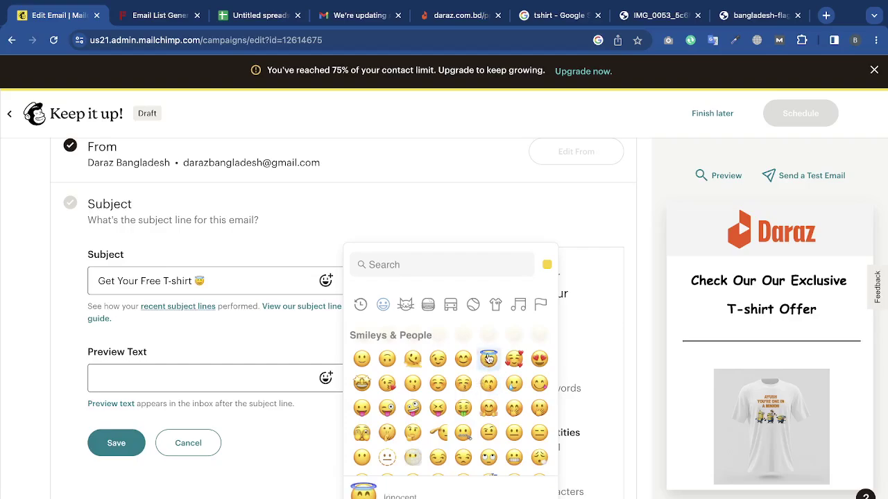
pyautogui.click(269, 321)
# Add the preview text 'Check out our email to get free tshirt right now' and save.
pyautogui.scroll(-1, 268, 322)
pyautogui.click(229, 330)
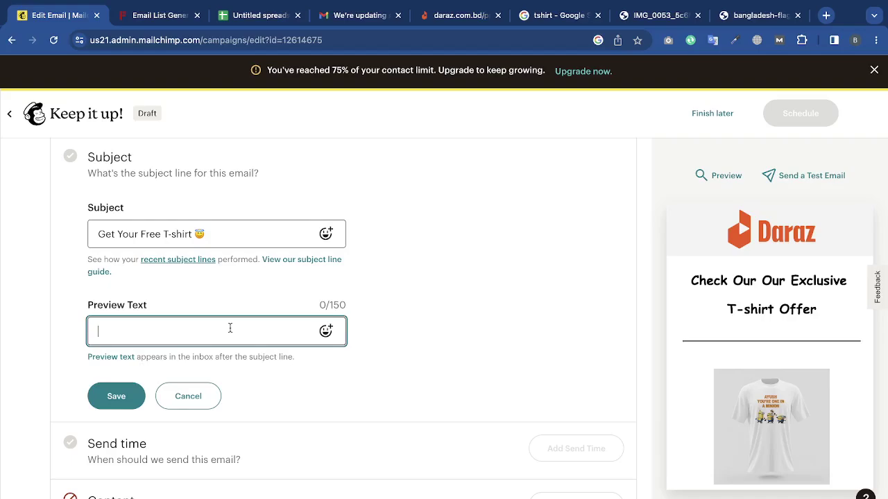
pyautogui.write('Check our')
pyautogui.press('BackSpace')
pyautogui.press('BackSpace')
pyautogui.write('t our email ')
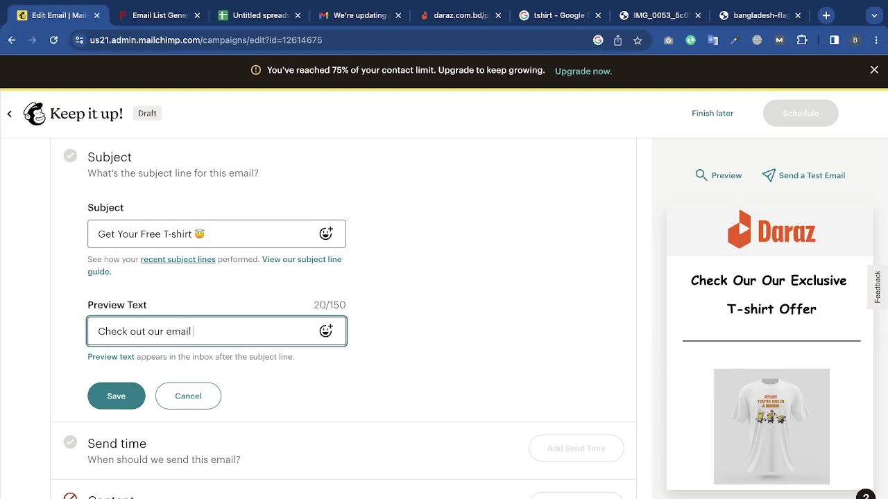
pyautogui.write('to get free thsirt')
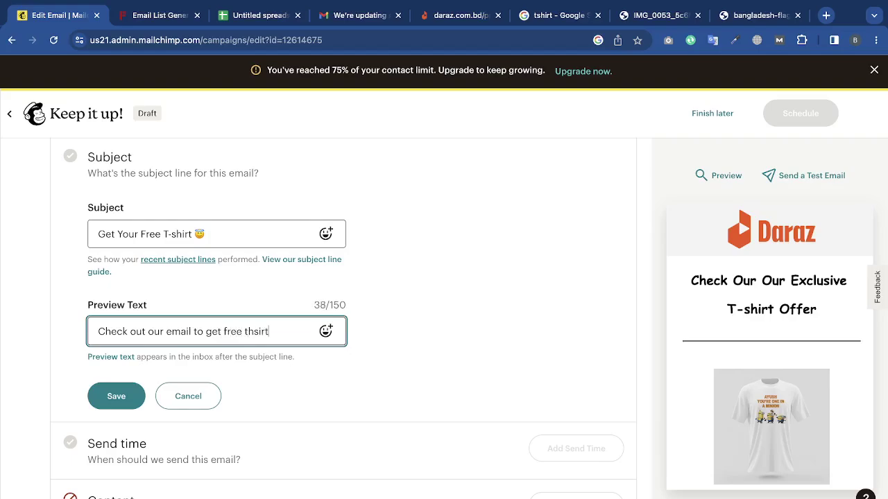
pyautogui.write(' right now')
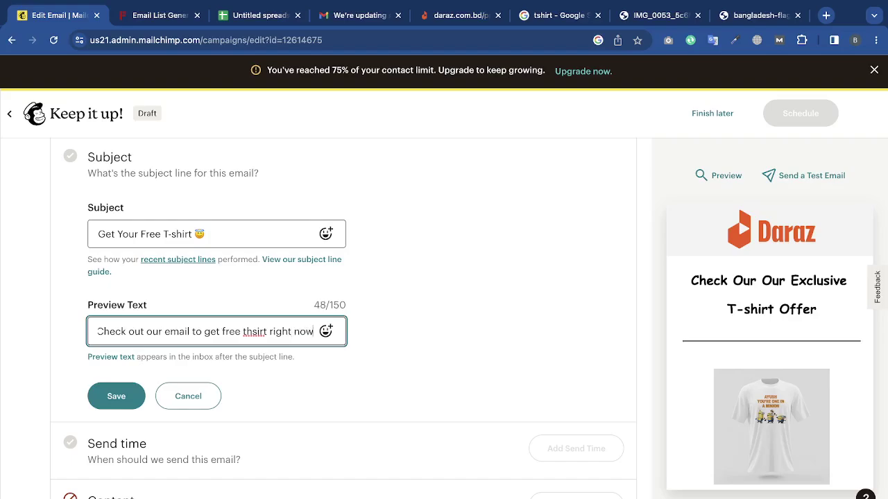
pyautogui.rightClick(258, 332)
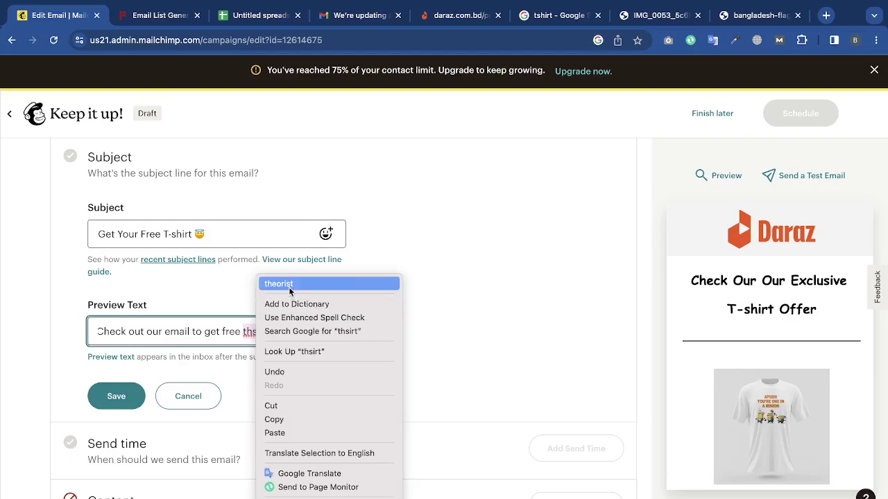
pyautogui.click(434, 224)
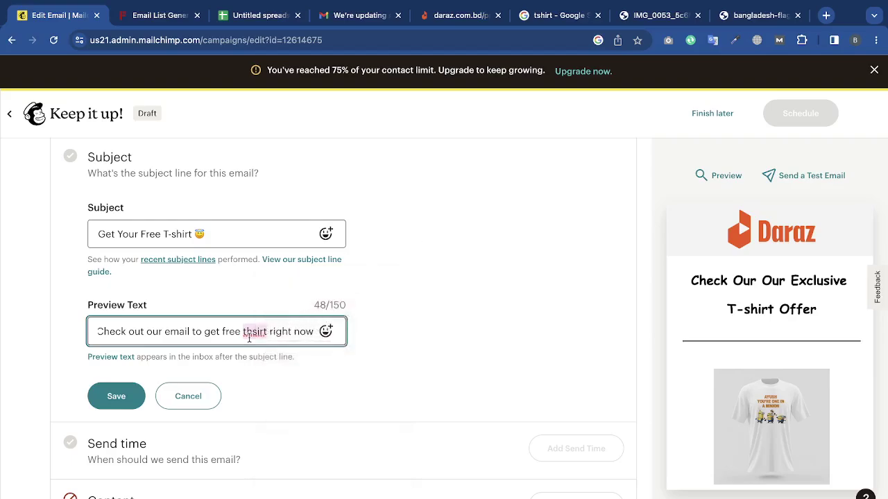
pyautogui.click(252, 333)
pyautogui.press('BackSpace')
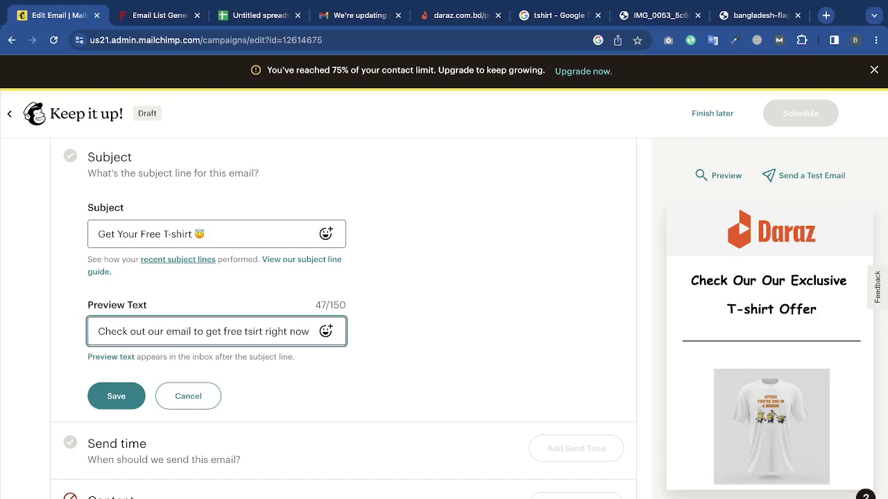
pyautogui.write('h')
pyautogui.click(412, 322)
pyautogui.scroll(-2, 412, 322)
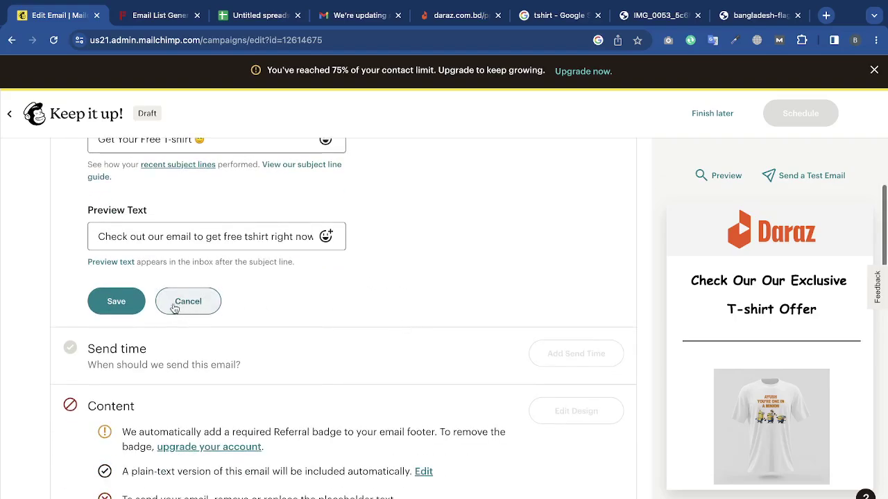
pyautogui.click(129, 304)
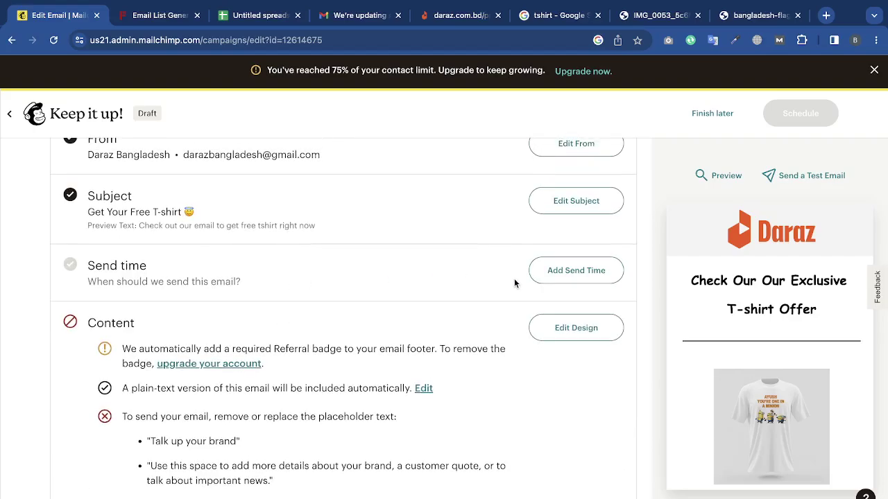
pyautogui.click(568, 276)
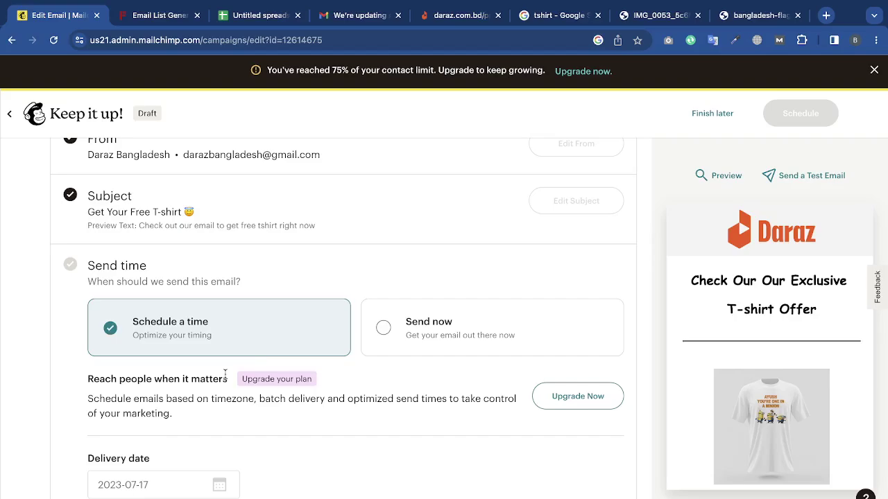
pyautogui.click(383, 324)
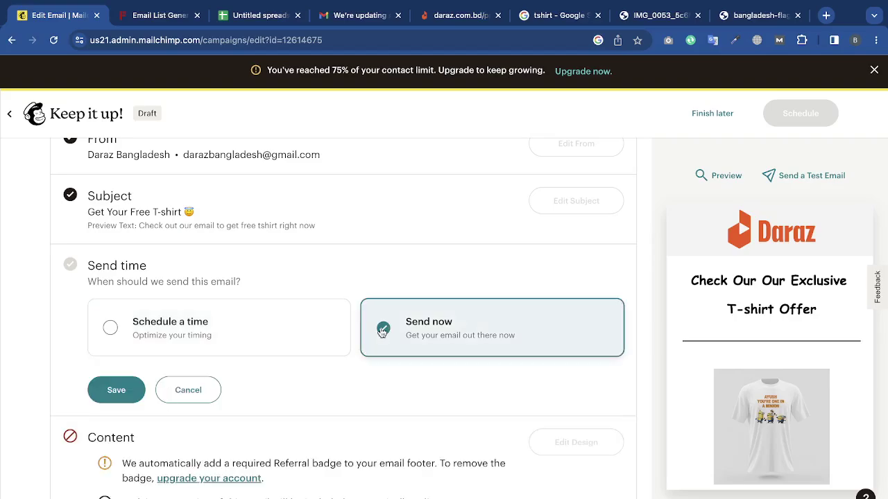
pyautogui.click(115, 390)
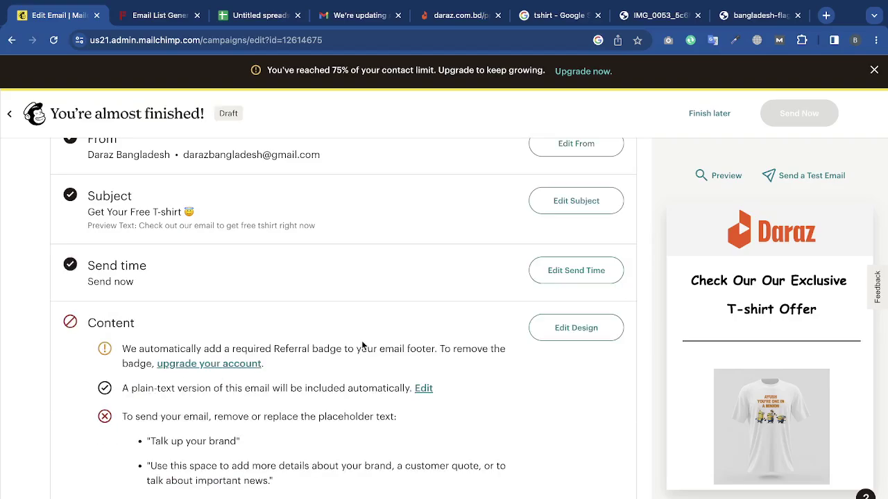
pyautogui.scroll(-3, 486, 334)
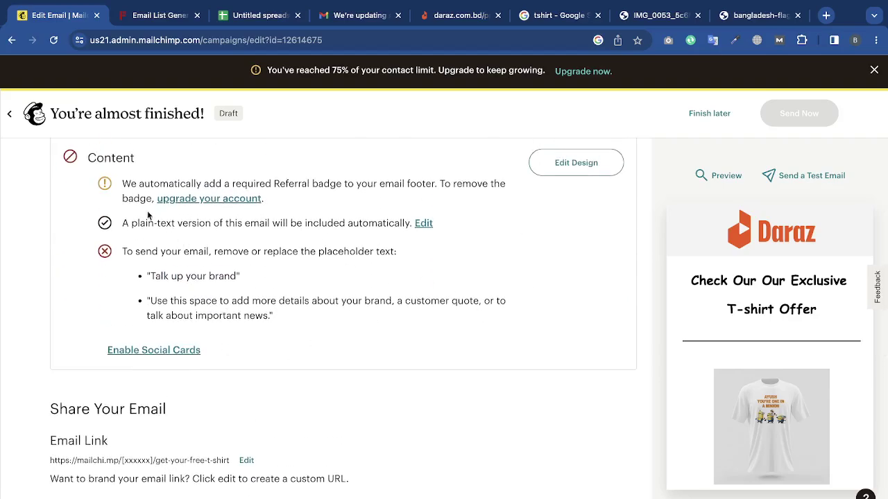
pyautogui.scroll(1, 109, 207)
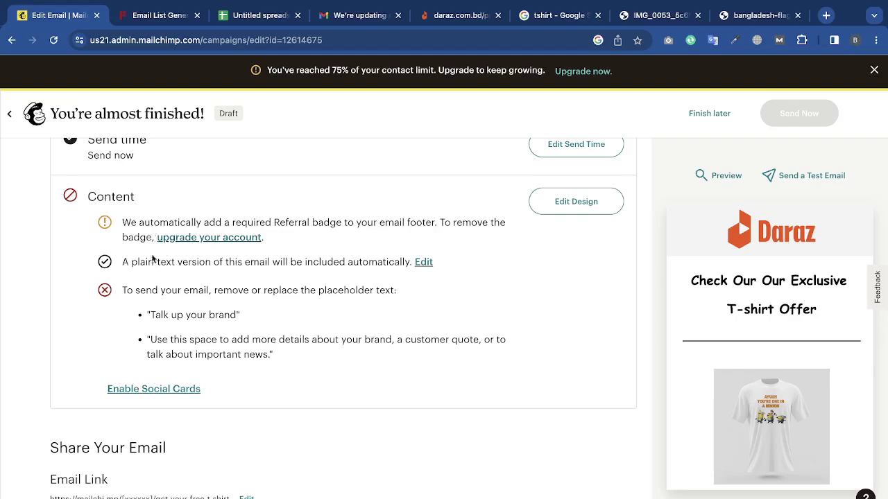
pyautogui.doubleClick(142, 292)
# In the email design, replace the 'Talk up your brand.' heading with 'Get Your Free T-shirt'.
pyautogui.click(564, 206)
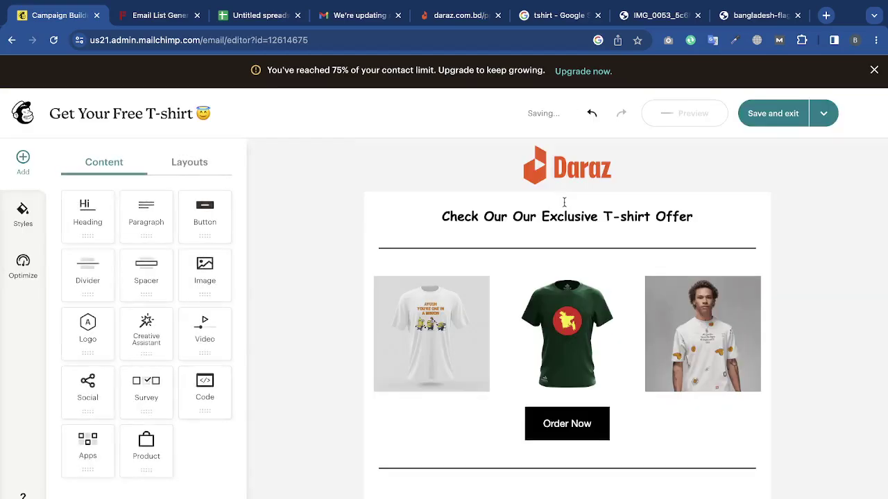
pyautogui.scroll(-5, 548, 377)
pyautogui.click(602, 210)
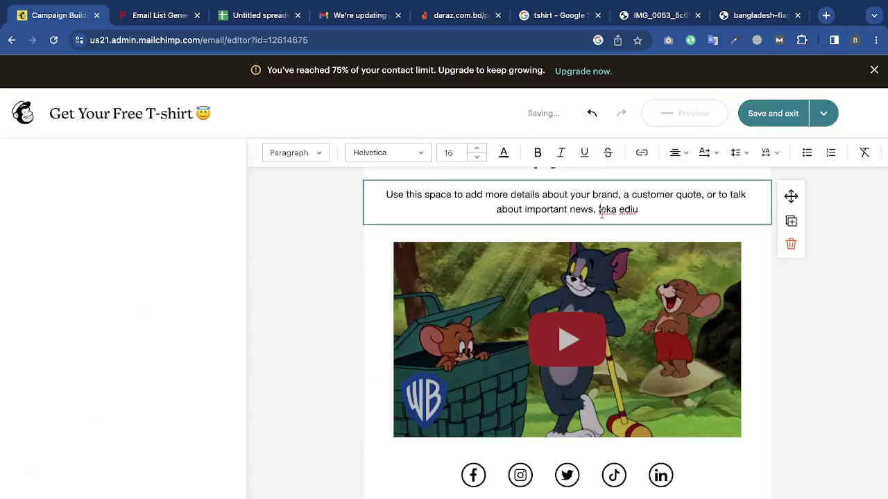
pyautogui.click(595, 193)
pyautogui.tripleClick(595, 196)
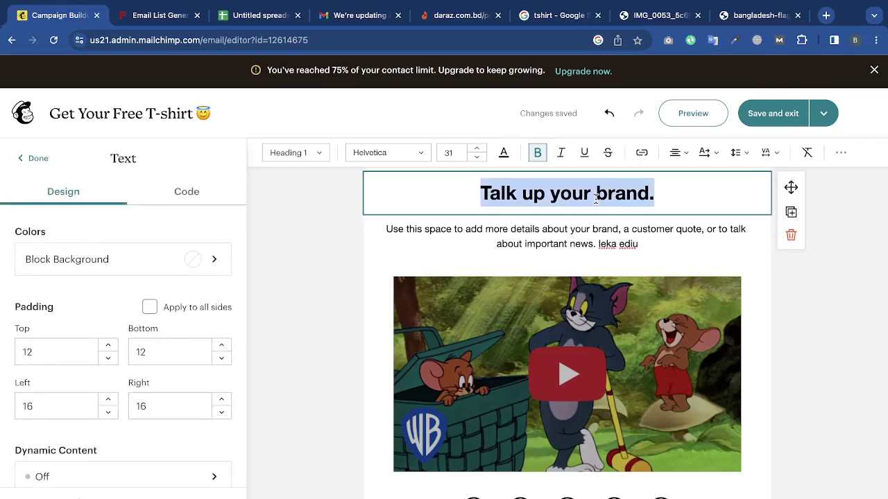
pyautogui.write('Ge')
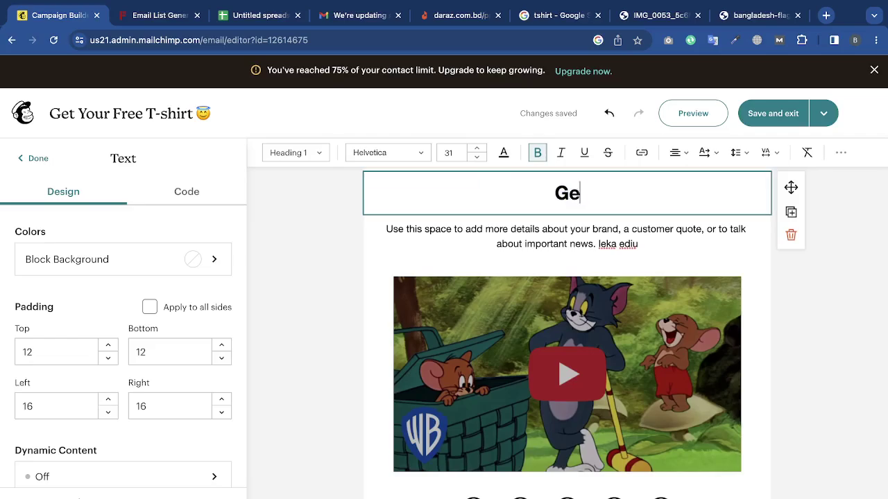
pyautogui.write('t Your Fr')
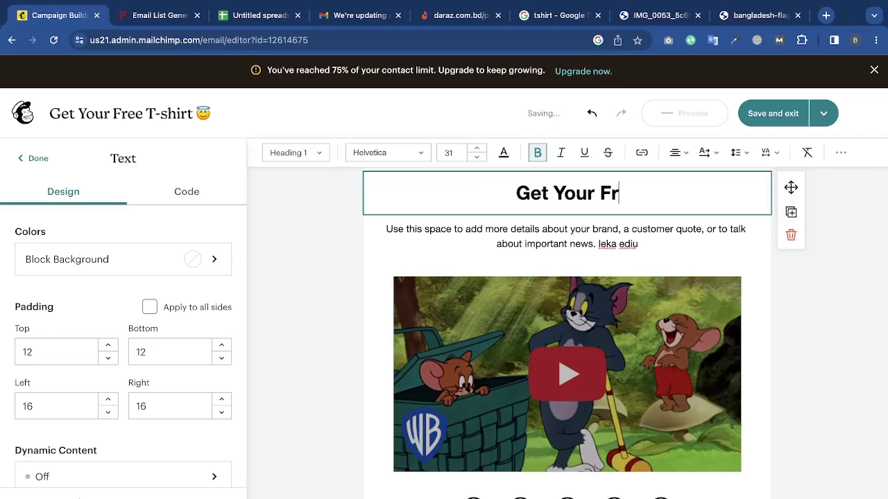
pyautogui.write('ee T-shirt')
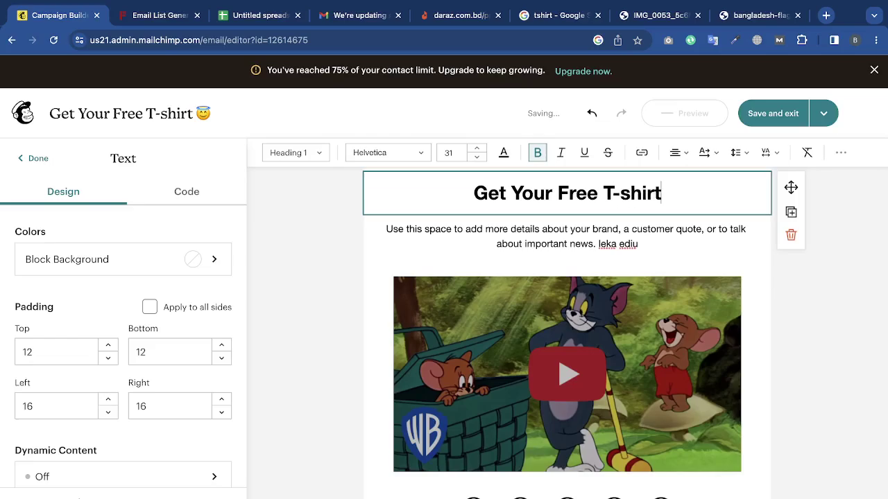
pyautogui.click(615, 232)
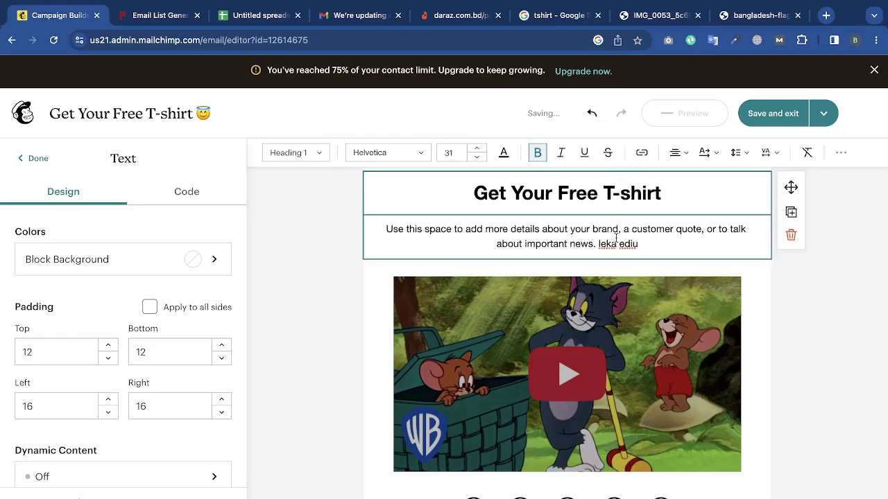
pyautogui.click(719, 18)
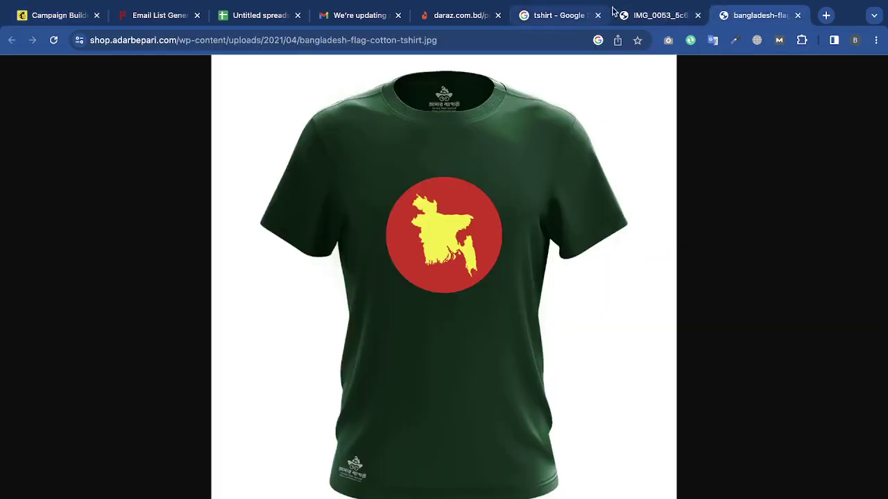
# Copy the Pinterest email's first paragraph from Gmail and paste it over the placeholder paragraph.
pyautogui.click(615, 18)
pyautogui.click(451, 17)
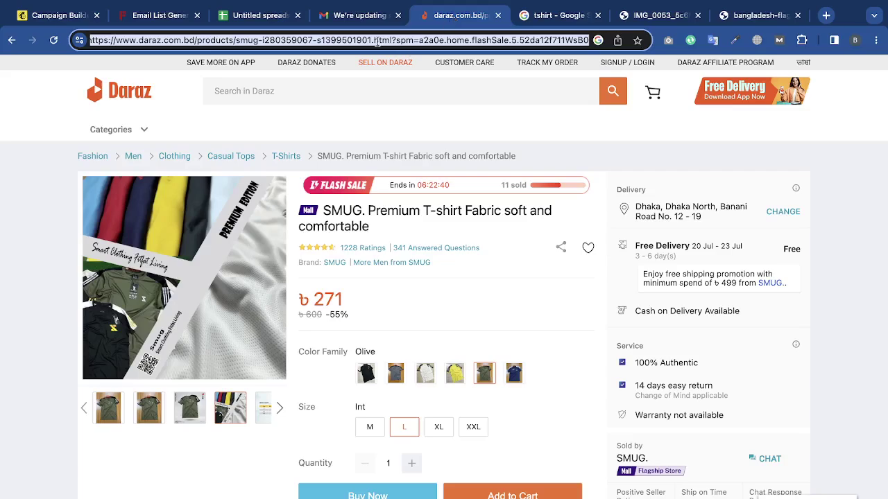
pyautogui.click(359, 17)
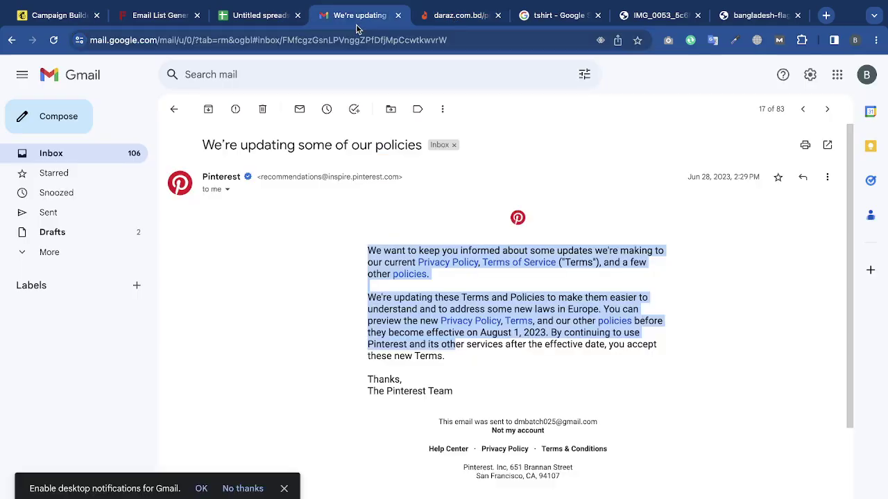
pyautogui.click(409, 257)
pyautogui.moveTo(442, 279); pyautogui.dragTo(489, 45)
pyautogui.hotkey('ctrl', 'c')
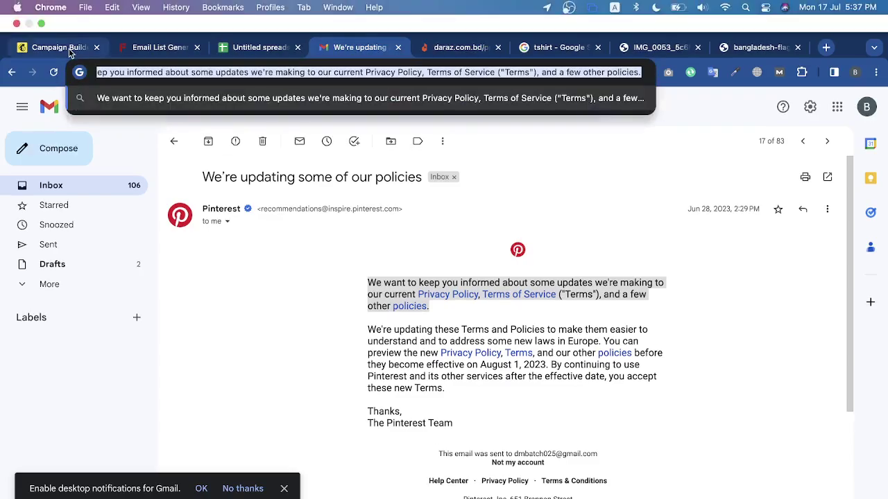
pyautogui.click(70, 53)
pyautogui.hotkey('ctrl', 'a')
pyautogui.hotkey('ctrl', 'v')
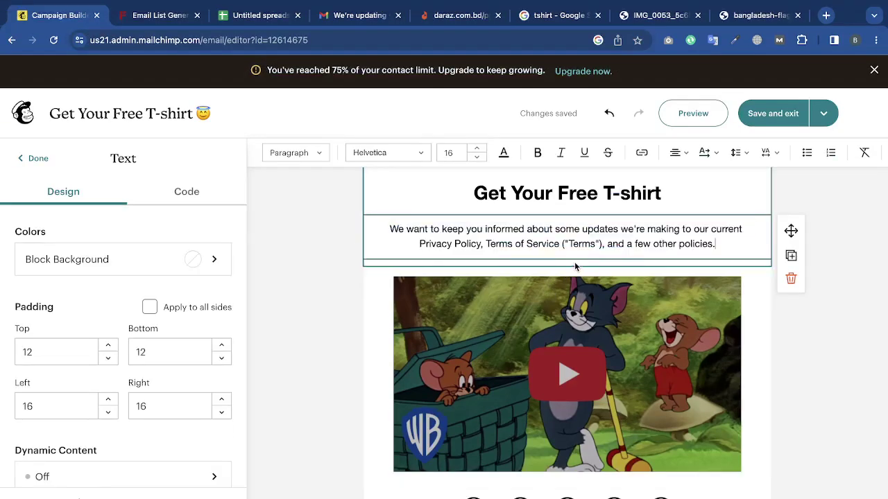
pyautogui.click(878, 338)
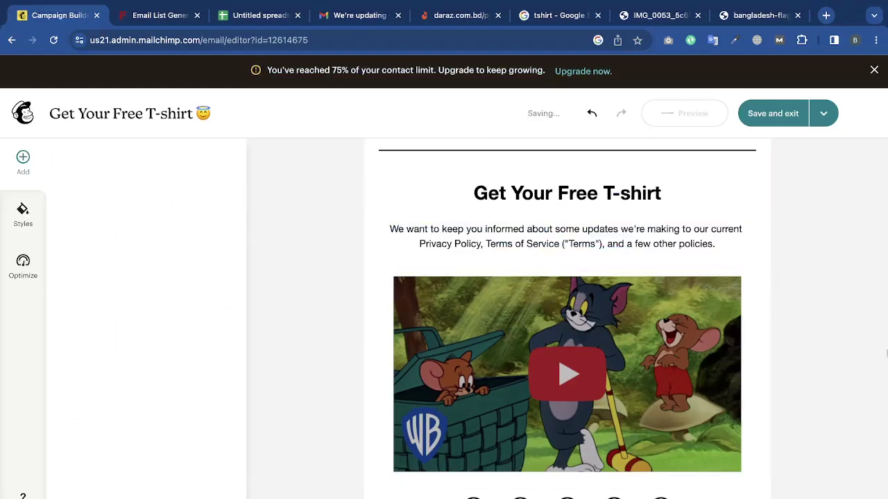
# Save the design and review the campaign checklist, now showing every item complete.
pyautogui.click(782, 113)
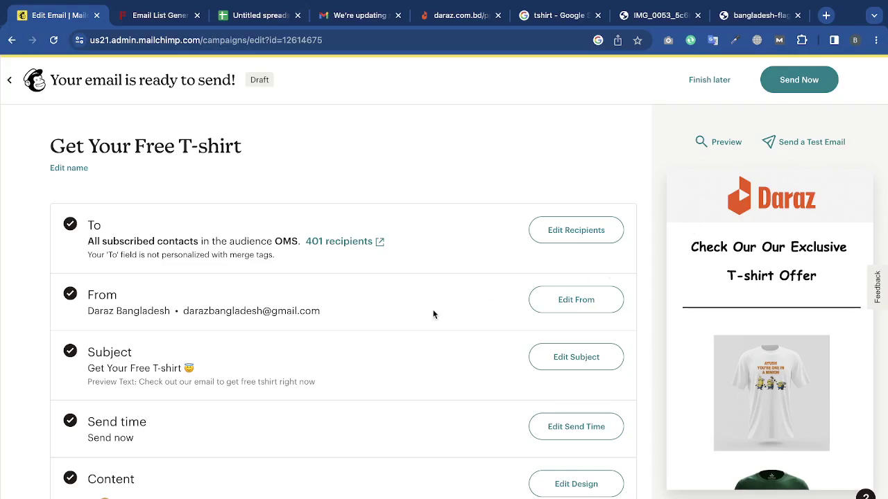
pyautogui.scroll(-2, 433, 314)
pyautogui.scroll(-8, 456, 440)
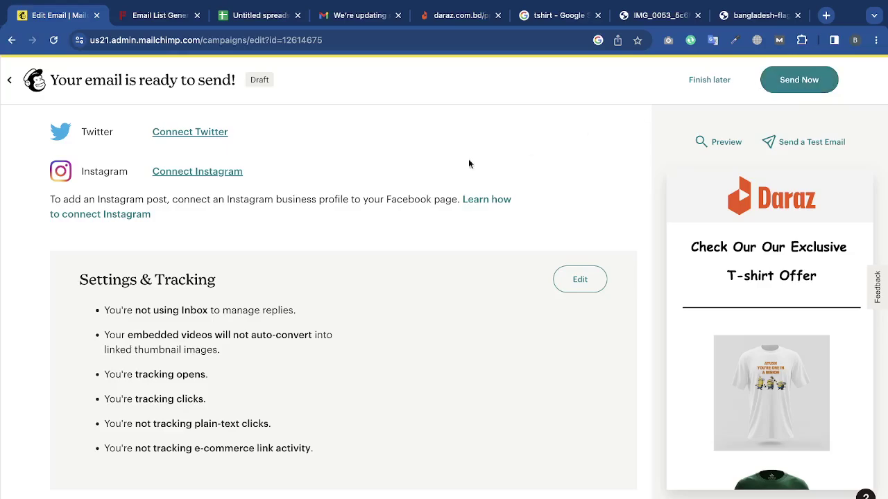
pyautogui.scroll(7, 340, 194)
pyautogui.scroll(3, 340, 193)
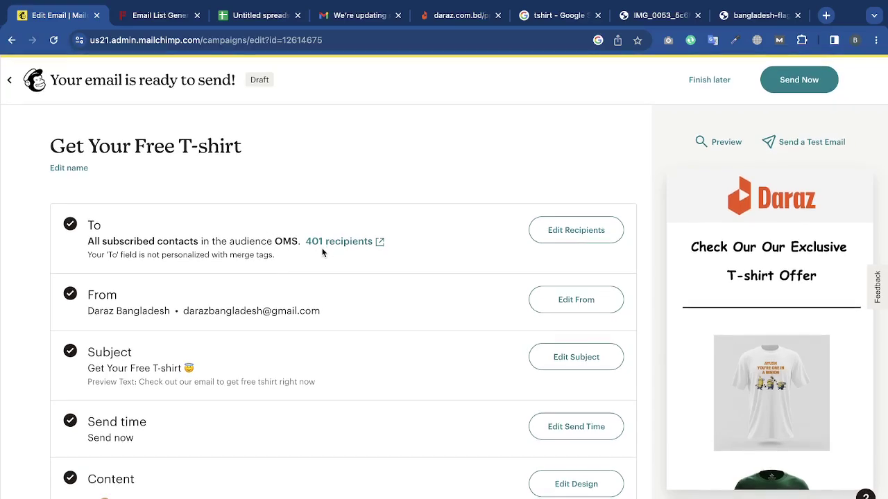
pyautogui.scroll(-10, 342, 290)
pyautogui.scroll(10, 342, 290)
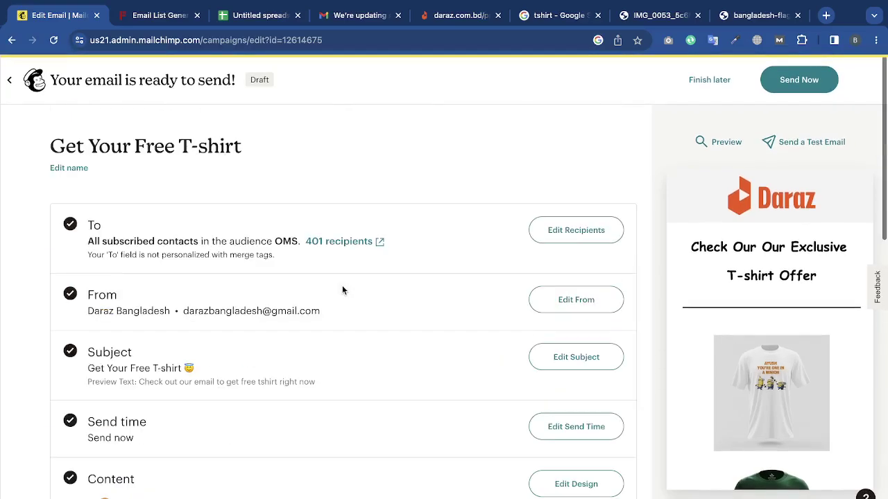
# Send a test of the email to the recipient's Gmail address and dismiss the confirmation.
pyautogui.click(805, 143)
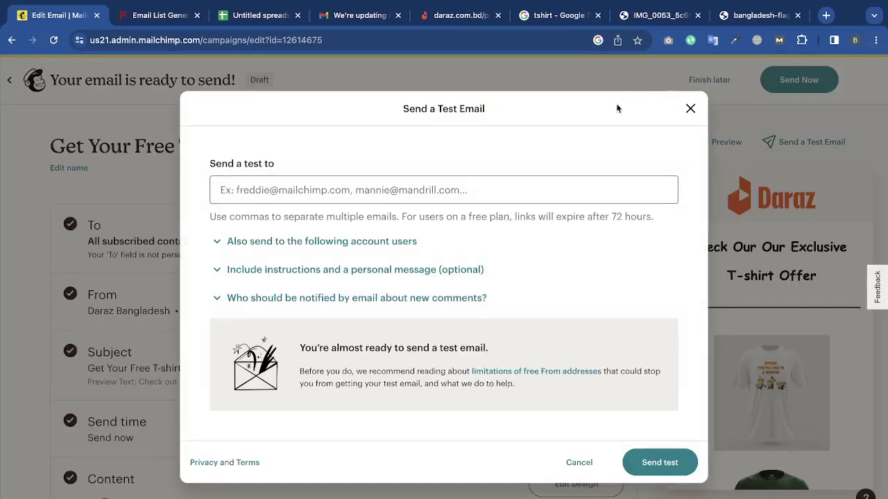
pyautogui.click(534, 198)
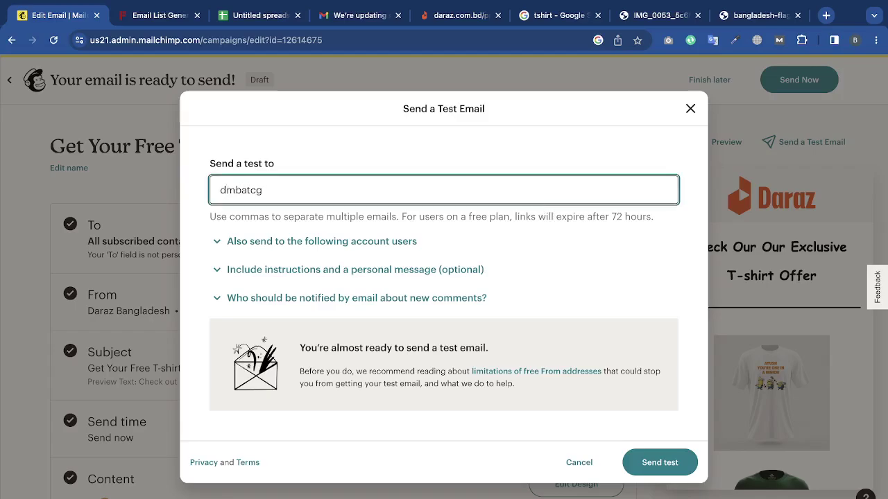
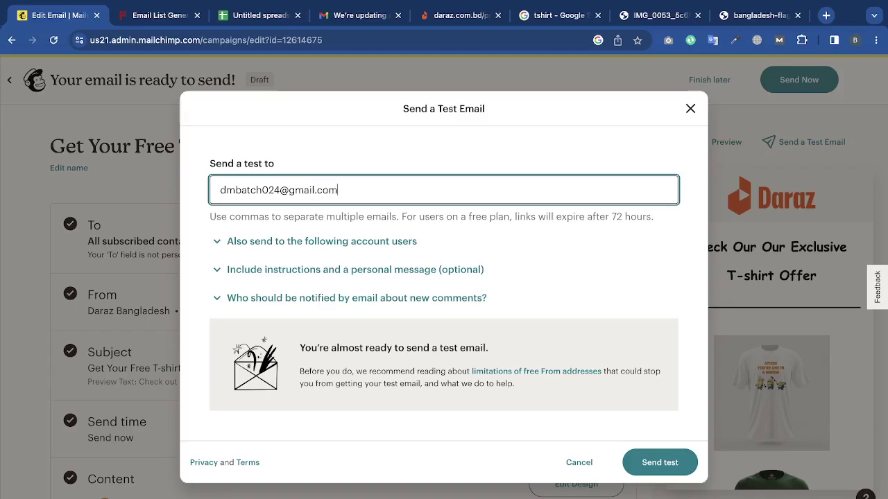
pyautogui.click(663, 462)
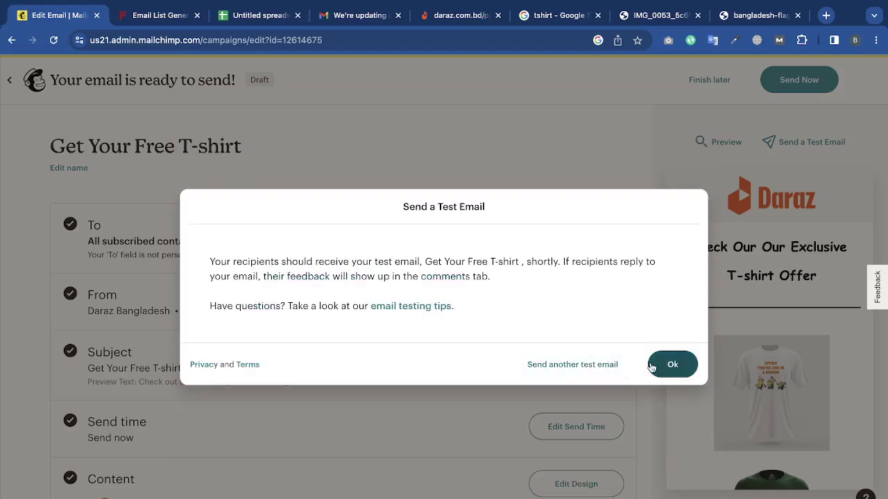
pyautogui.click(670, 366)
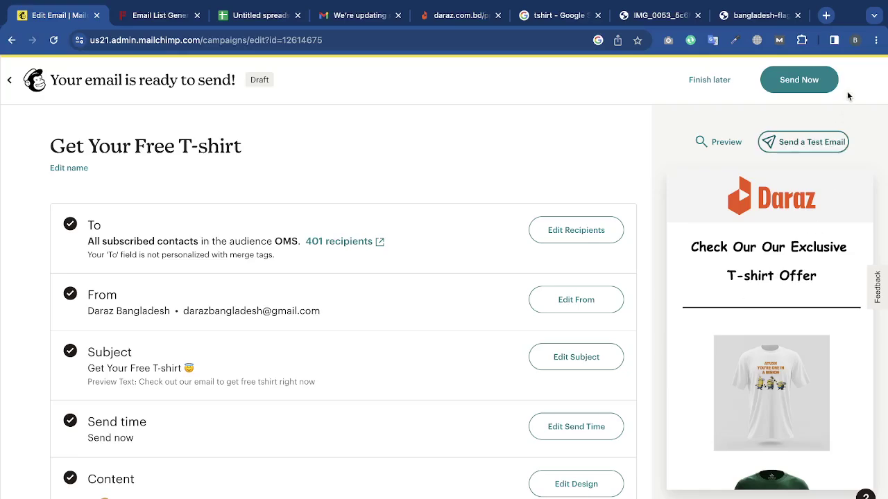
pyautogui.click(855, 40)
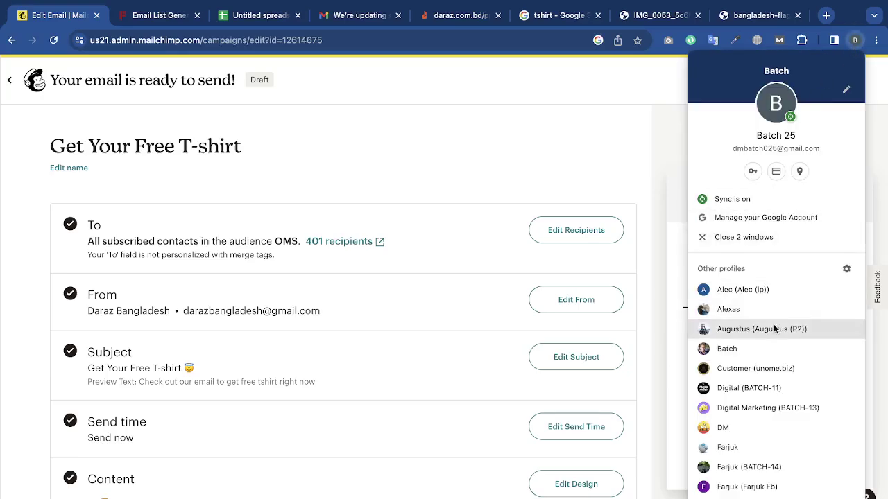
# In another Chrome profile, open Gmail and check Promotions, Spam, then Inbox for the test email.
pyautogui.click(763, 348)
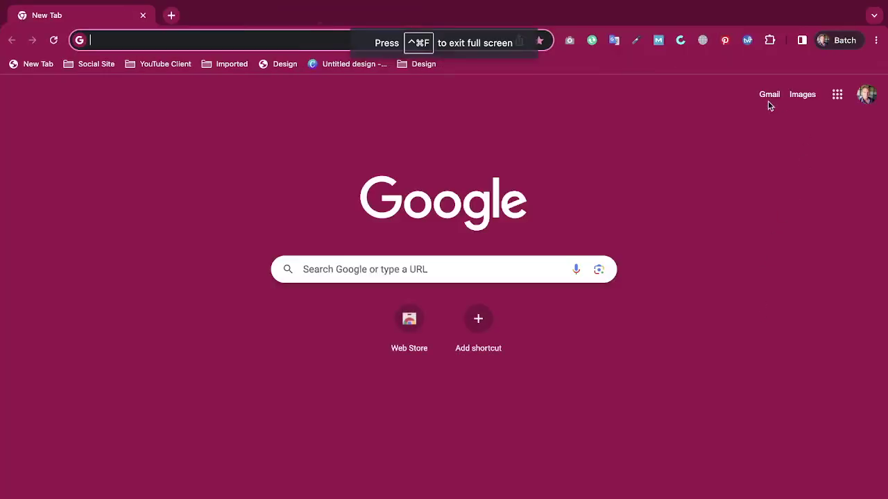
pyautogui.click(769, 97)
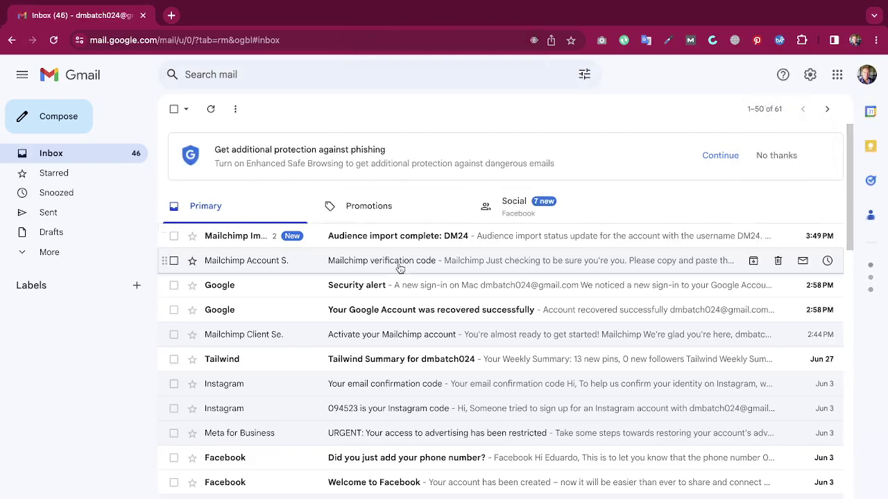
pyautogui.click(71, 253)
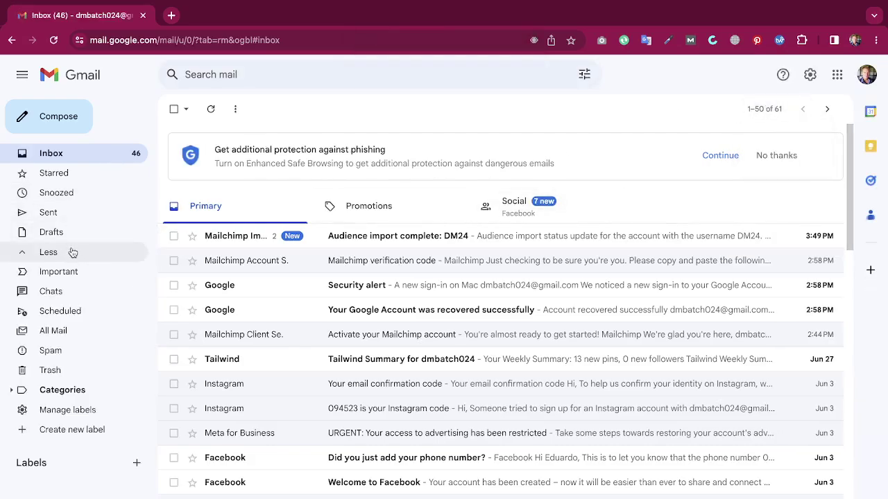
pyautogui.click(378, 210)
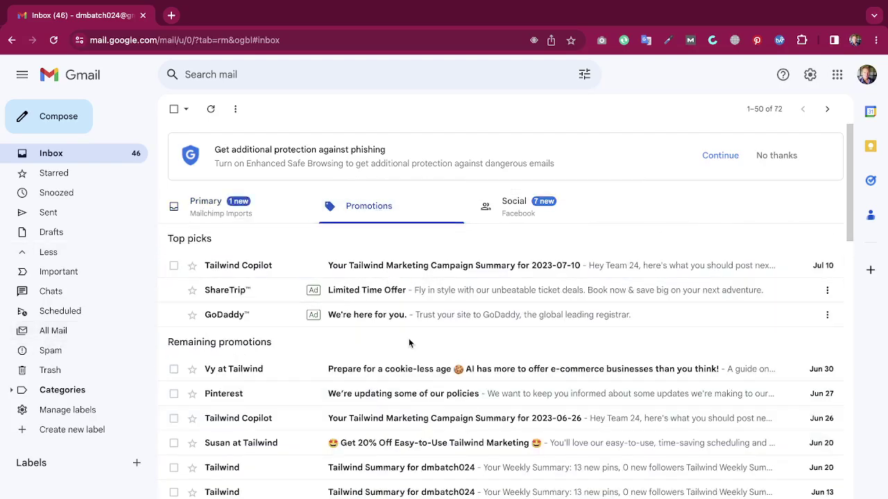
pyautogui.click(72, 355)
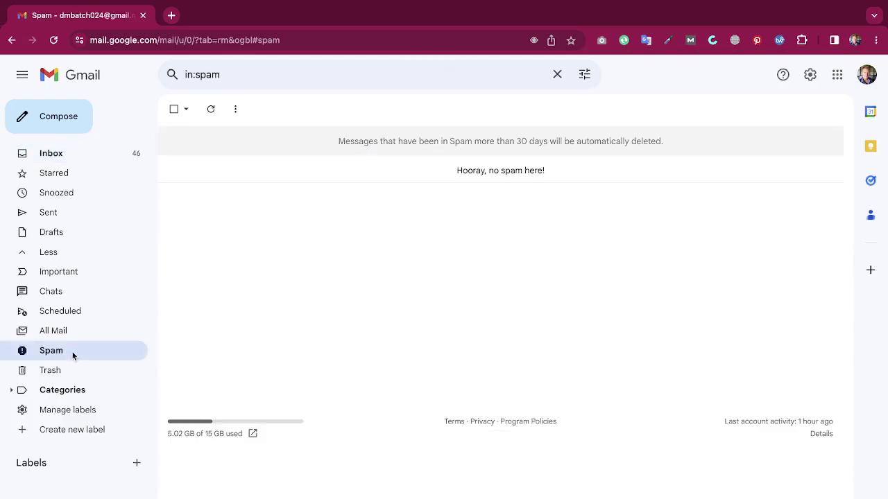
pyautogui.click(96, 160)
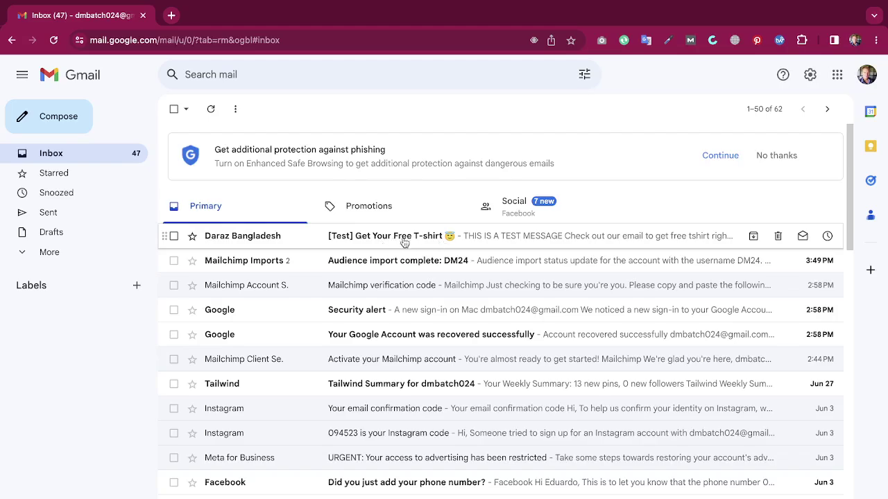
# Open the Daraz Bangladesh test email and verify its Daraz logo link opens the site.
pyautogui.click(636, 241)
pyautogui.scroll(-1, 539, 318)
pyautogui.scroll(1, 539, 316)
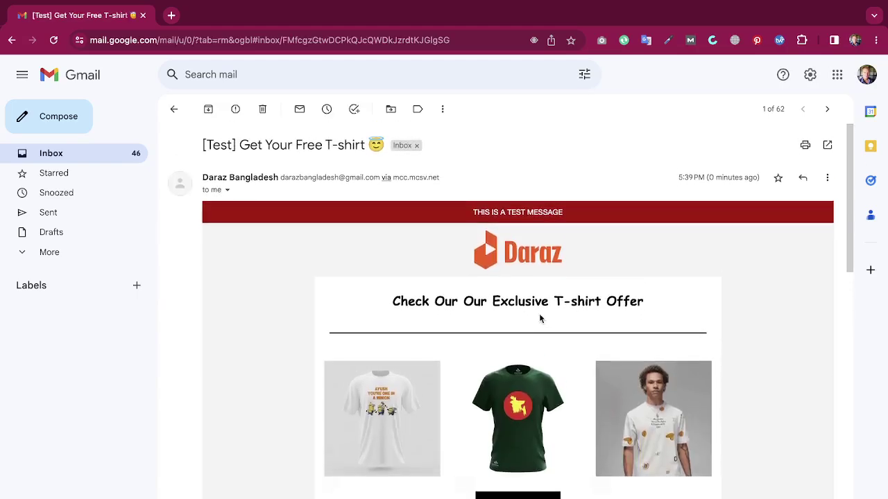
pyautogui.scroll(-5, 534, 334)
pyautogui.scroll(-4, 535, 336)
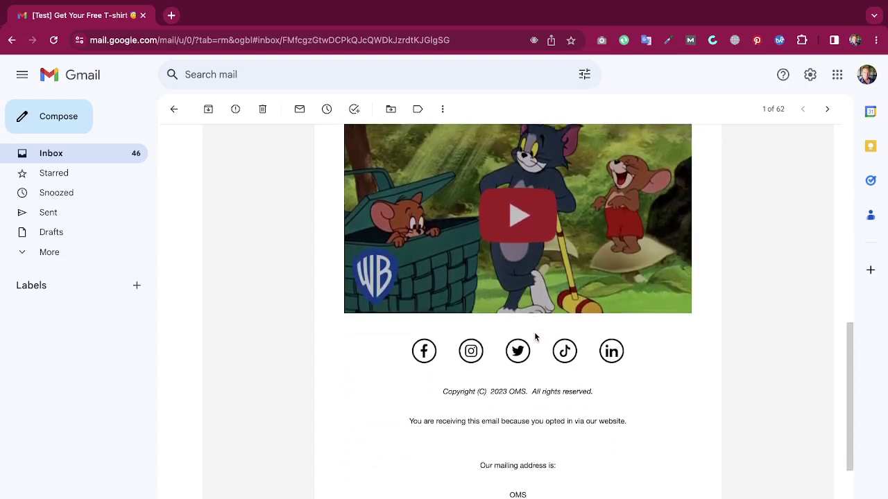
pyautogui.scroll(10, 576, 430)
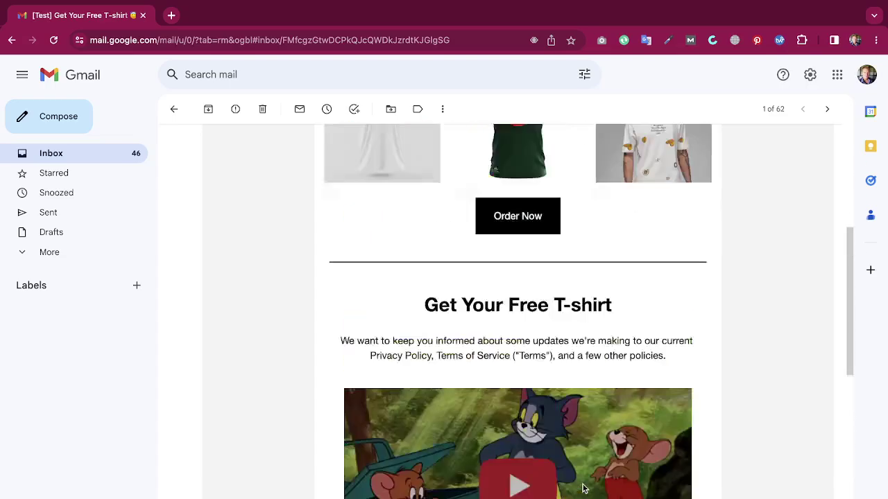
pyautogui.click(541, 245)
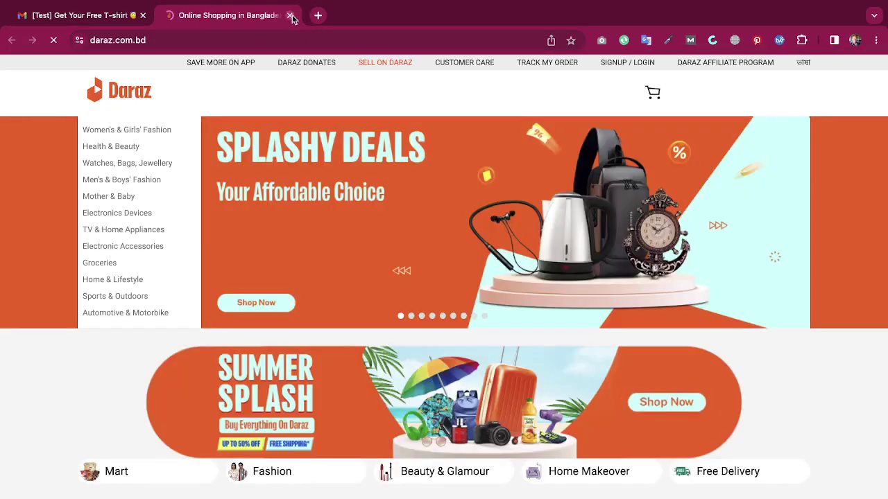
pyautogui.click(289, 15)
# Review the rest of the test email, return to the inbox, and switch back to Mailchimp.
pyautogui.scroll(-15, 583, 400)
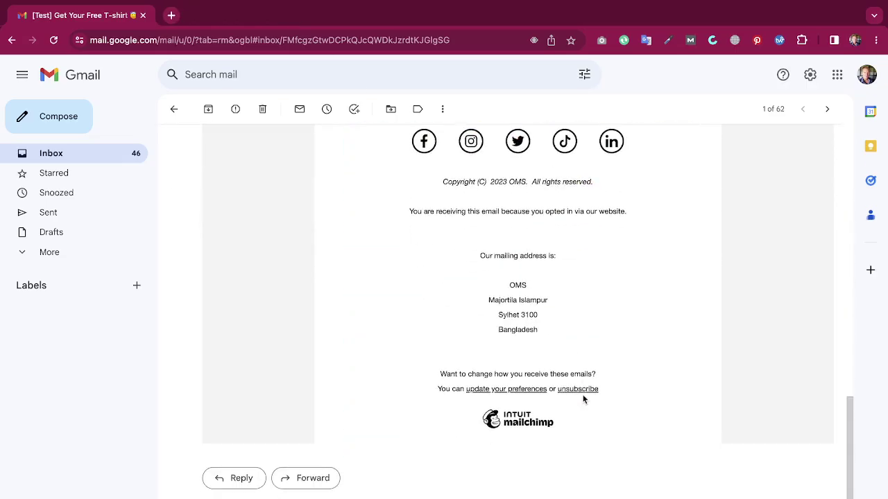
pyautogui.scroll(15, 583, 400)
pyautogui.scroll(-15, 582, 400)
pyautogui.scroll(15, 583, 398)
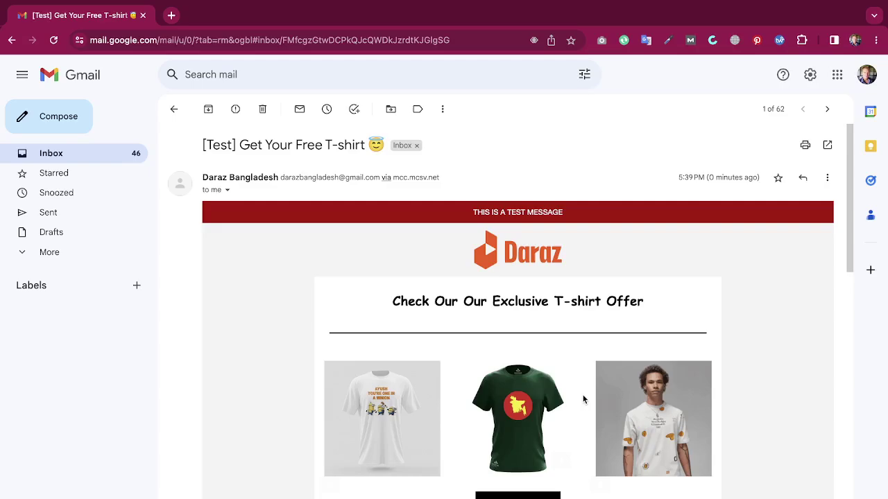
pyautogui.scroll(-10, 583, 400)
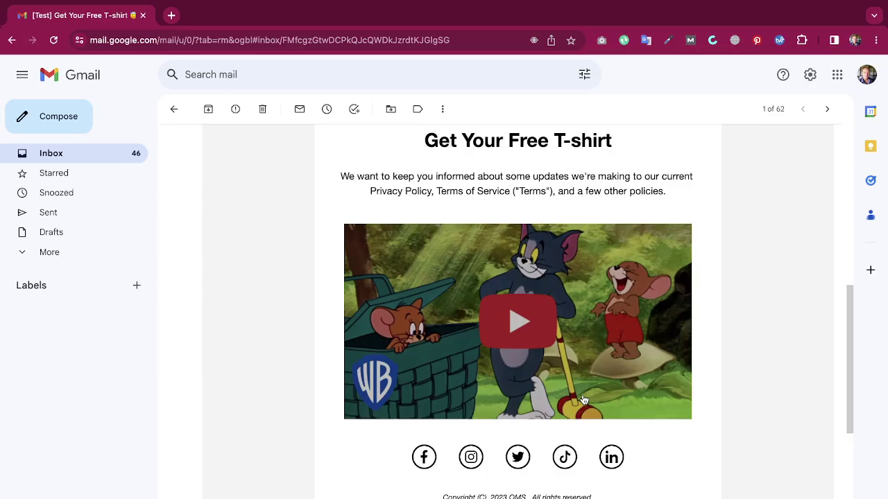
pyautogui.scroll(10, 583, 400)
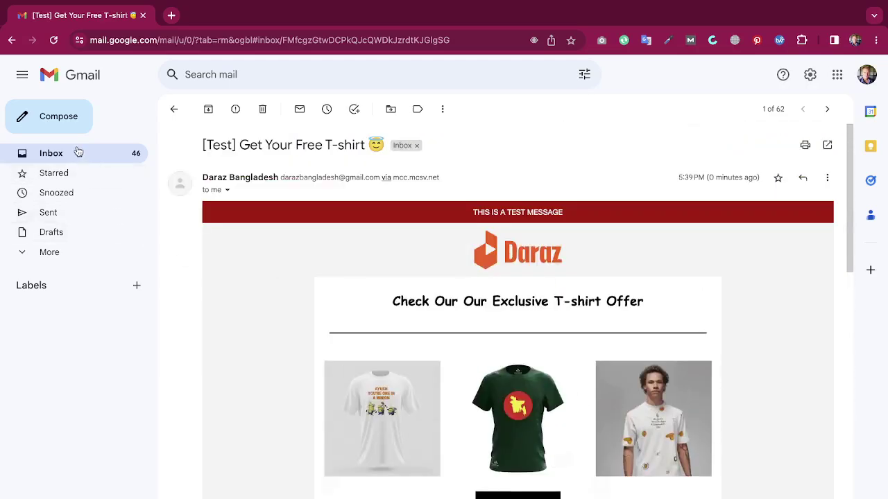
pyautogui.click(78, 151)
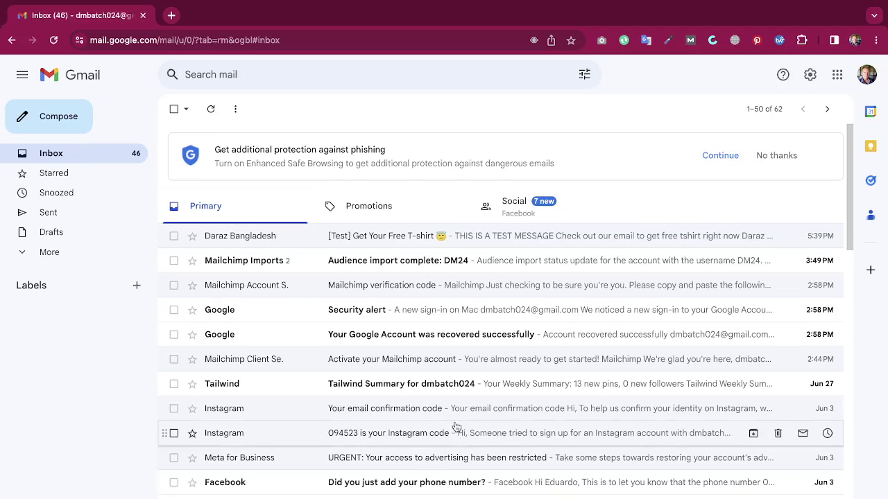
pyautogui.hotkey('ctrl', 'Right')
pyautogui.hotkey('ctrl', 'Left')
pyautogui.hotkey('ctrl', 'Left')
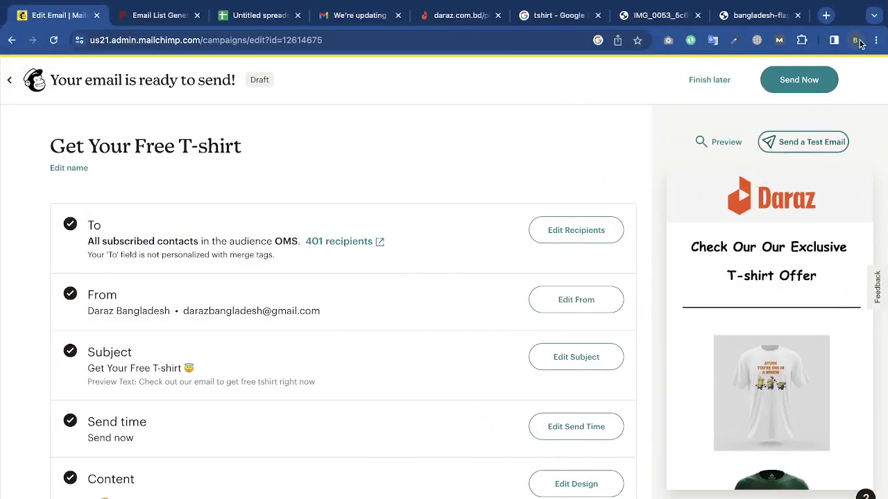
# Leave the Get Your Free T-shirt campaign summary page.
pyautogui.click(854, 41)
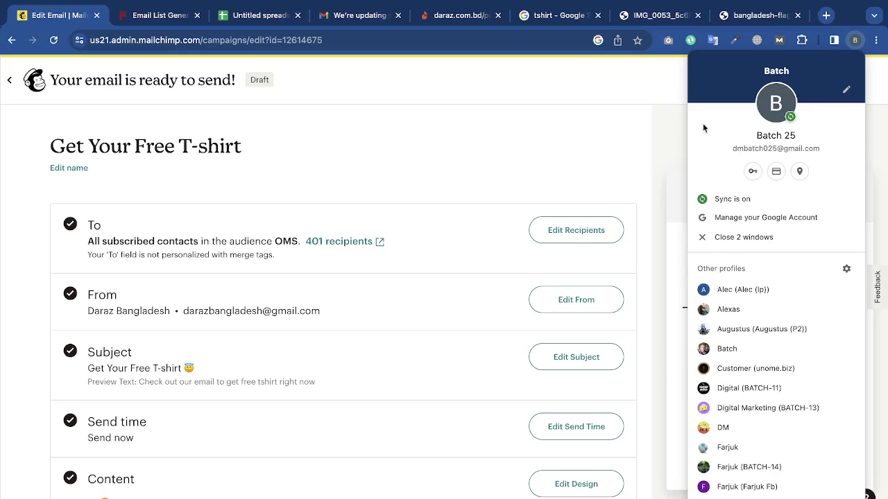
pyautogui.click(664, 117)
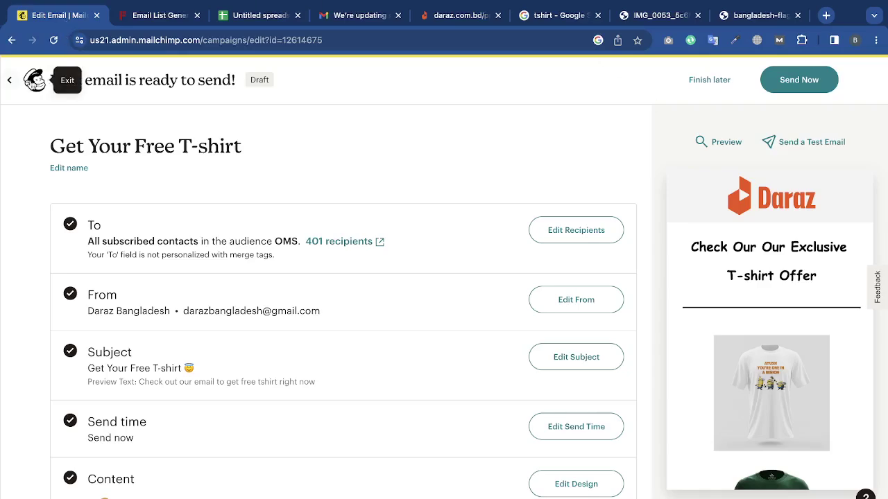
pyautogui.click(30, 82)
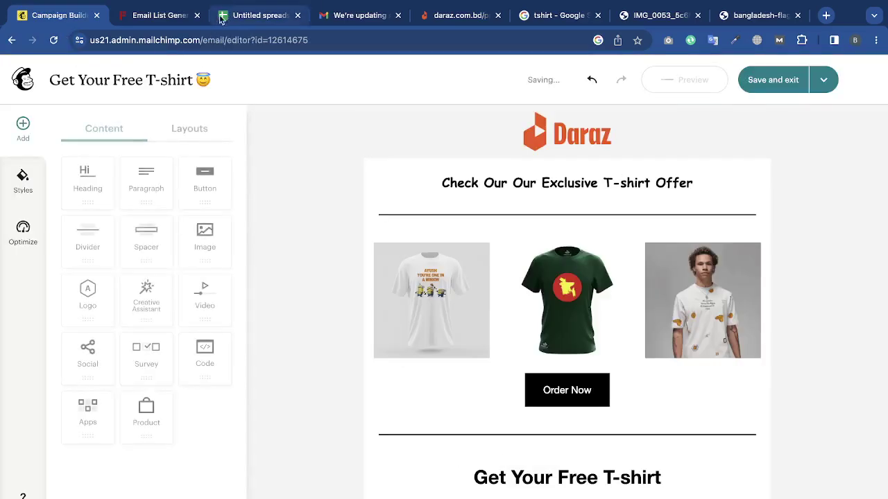
# Close the leftover browser tabs, including the email list generator and untitled spreadsheet.
pyautogui.click(198, 15)
pyautogui.click(198, 15)
pyautogui.click(198, 16)
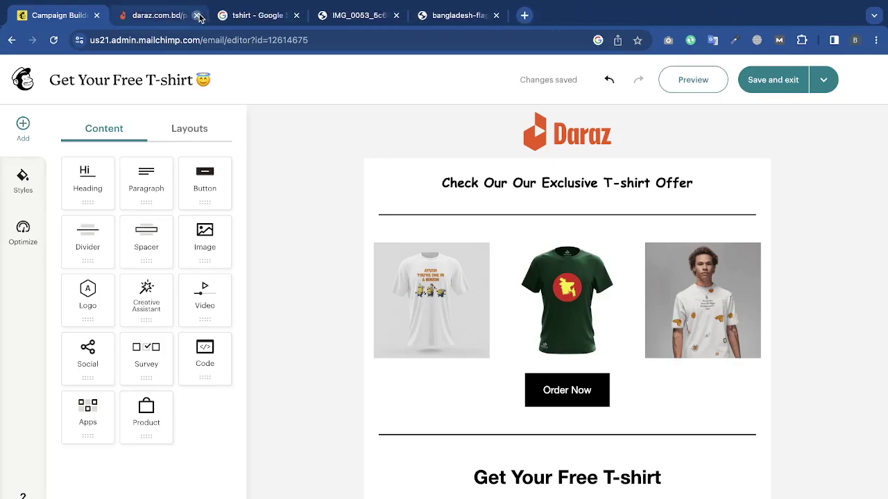
pyautogui.click(198, 15)
pyautogui.click(198, 15)
pyautogui.click(198, 15)
pyautogui.click(198, 15)
# Return to the dashboard and check All campaigns shows 'Get Your Free T-shirt' as a Draft.
pyautogui.click(28, 82)
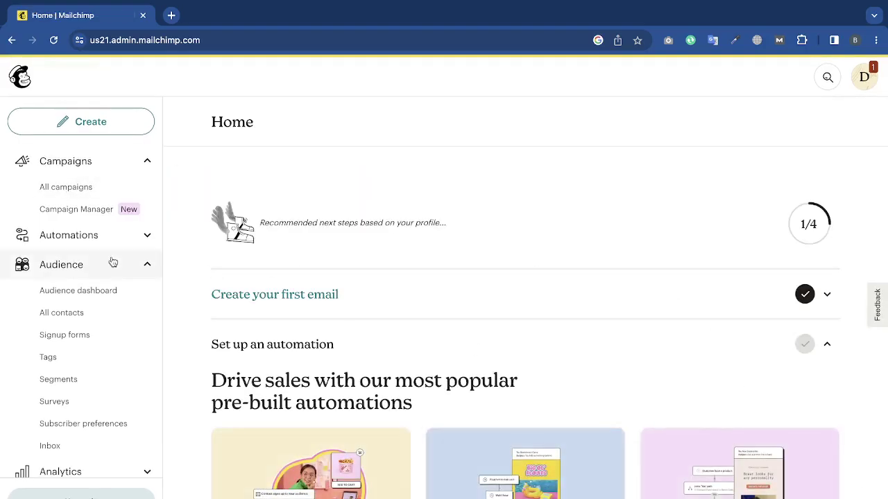
pyautogui.click(61, 189)
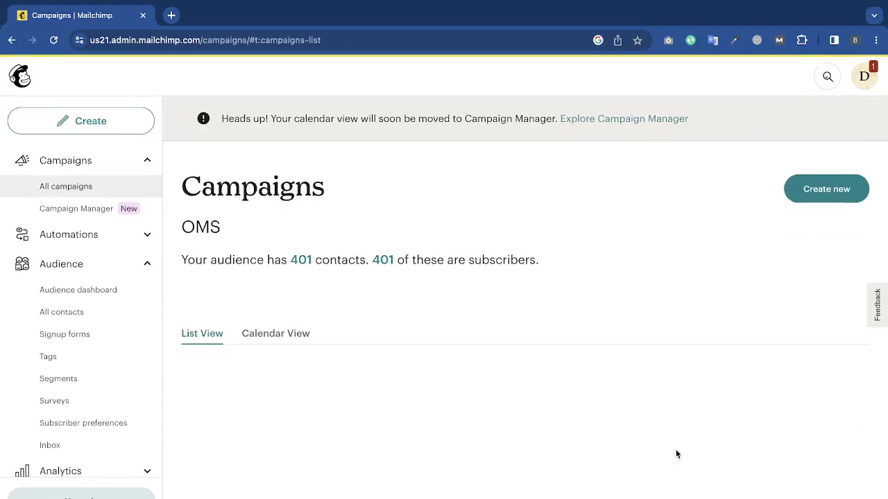
pyautogui.scroll(-2, 385, 355)
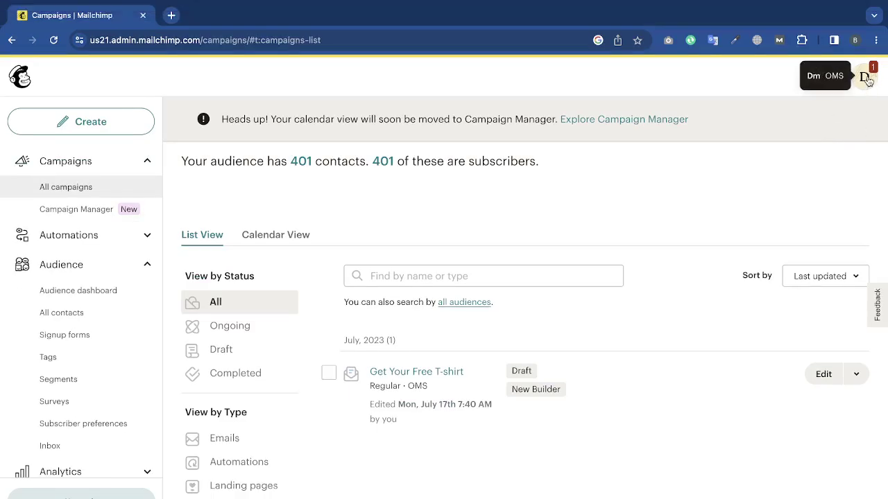
pyautogui.click(867, 79)
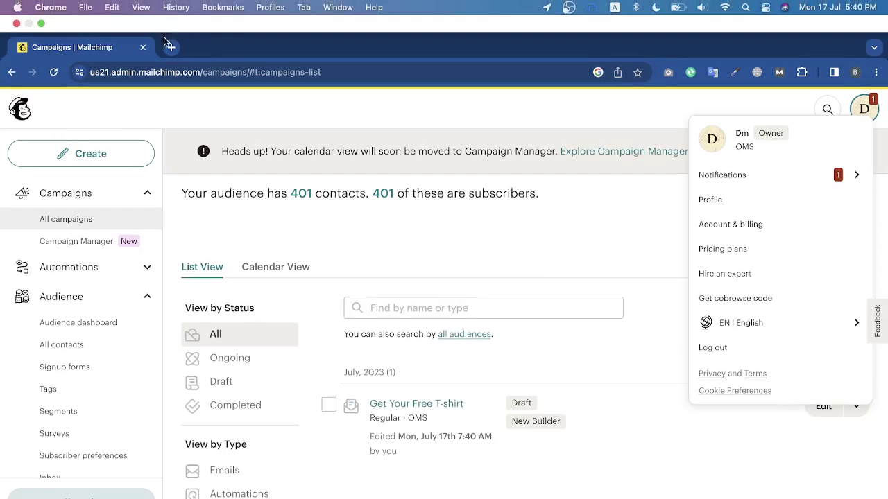
# Close the Mailchimp tab, leaving a blank New Tab, then quit the Chrome window.
pyautogui.click(170, 47)
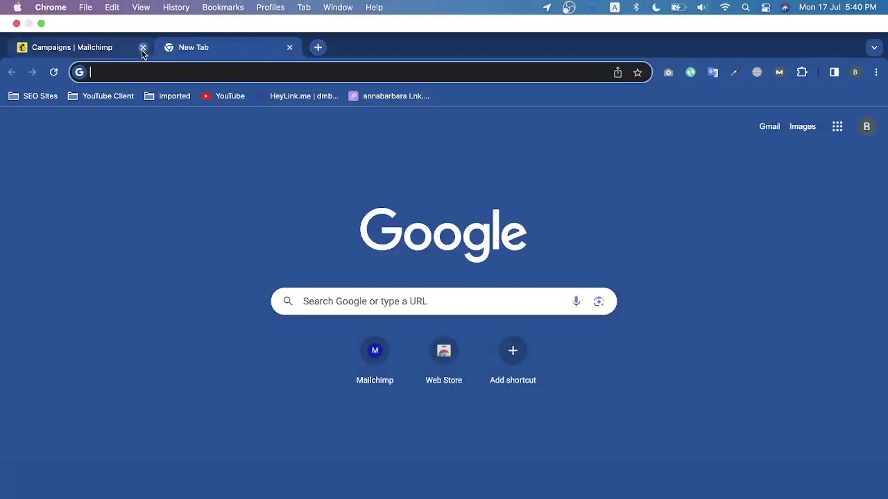
pyautogui.click(143, 48)
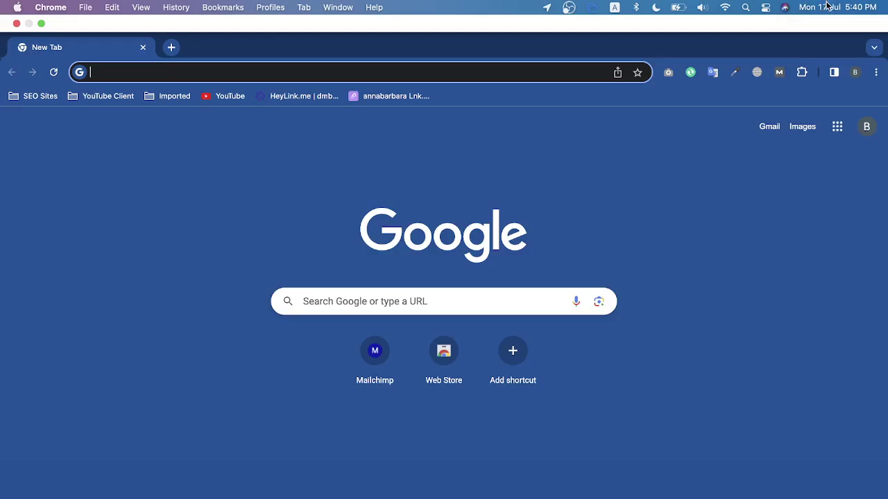
pyautogui.click(826, 6)
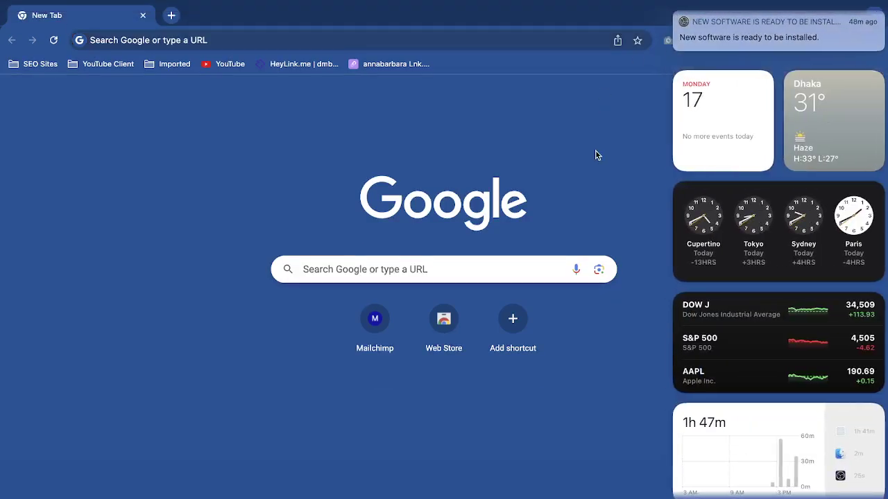
pyautogui.click(597, 155)
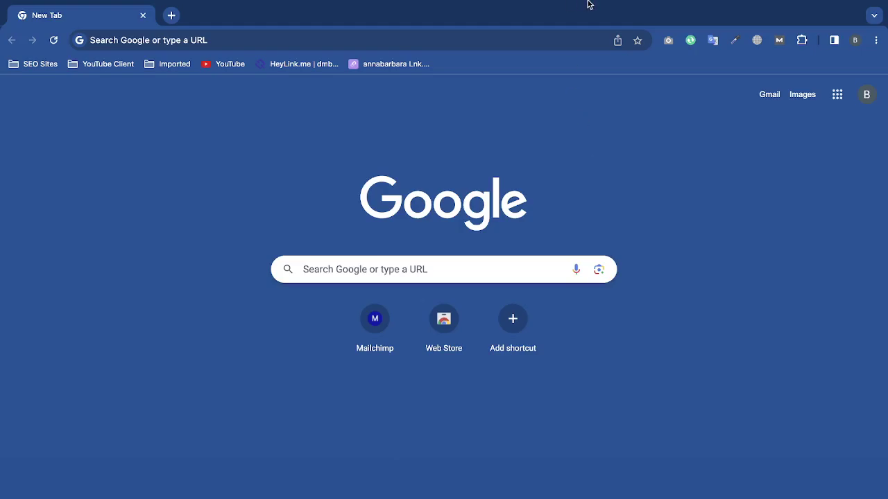
pyautogui.moveTo(587, 2)
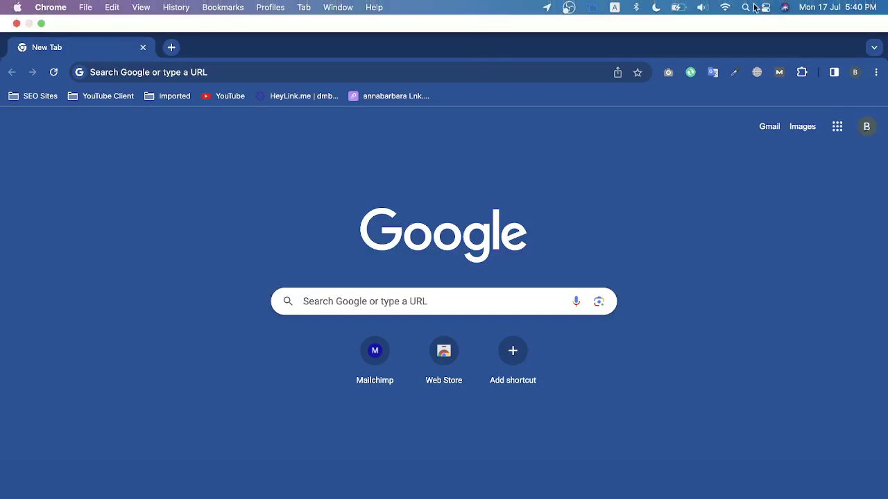
pyautogui.click(817, 6)
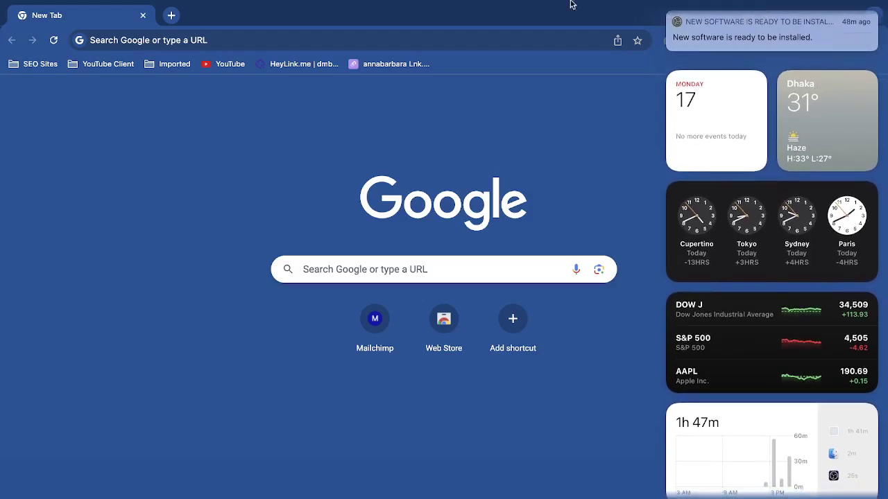
pyautogui.moveTo(570, 2)
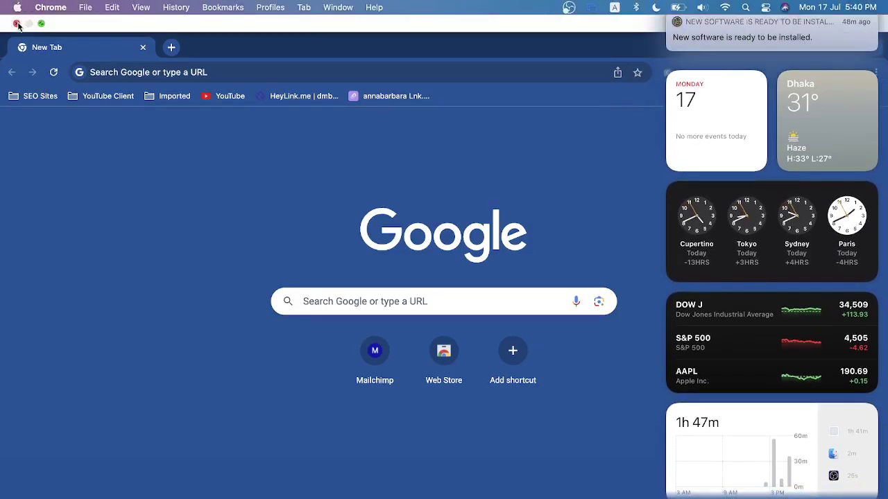
pyautogui.click(17, 25)
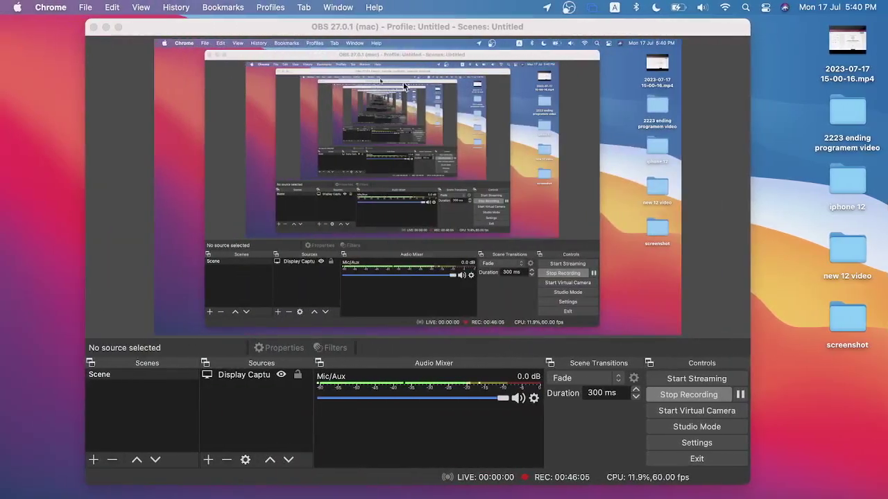